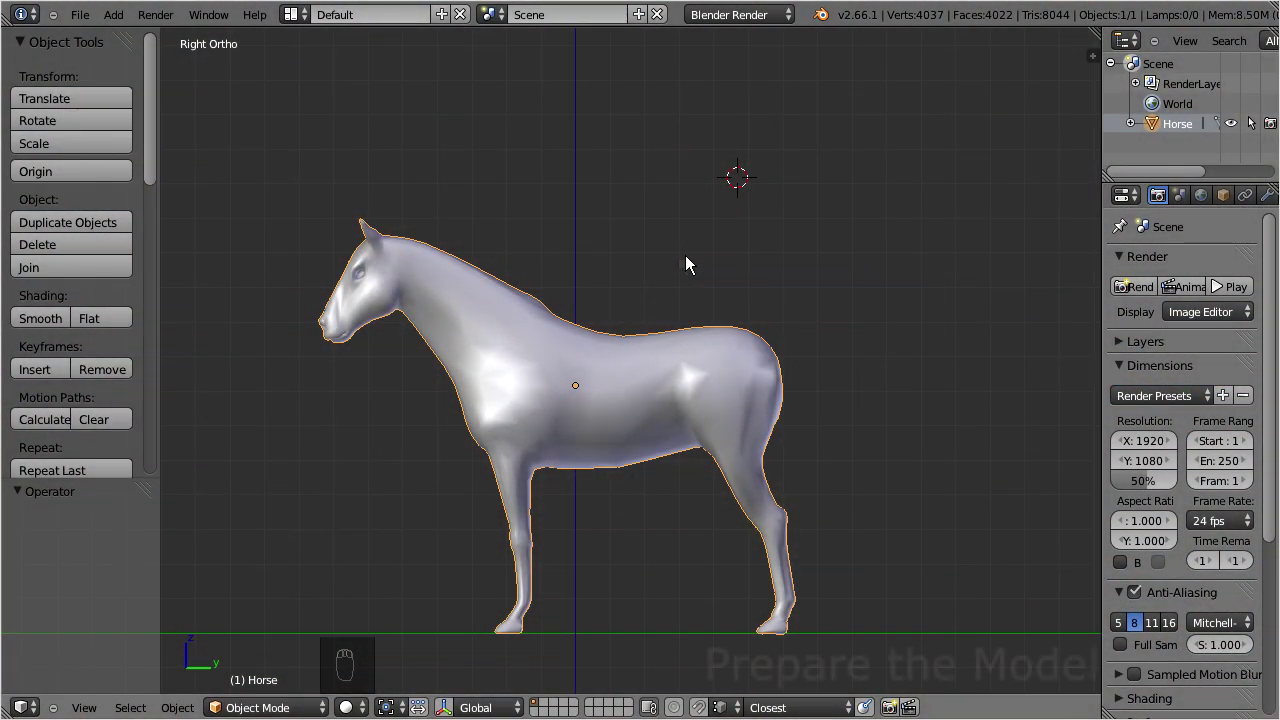
Snap the 3D cursor to the world origin and add an Avastar avatar there.
{"action": "left_click", "coordinate": [177, 707]}
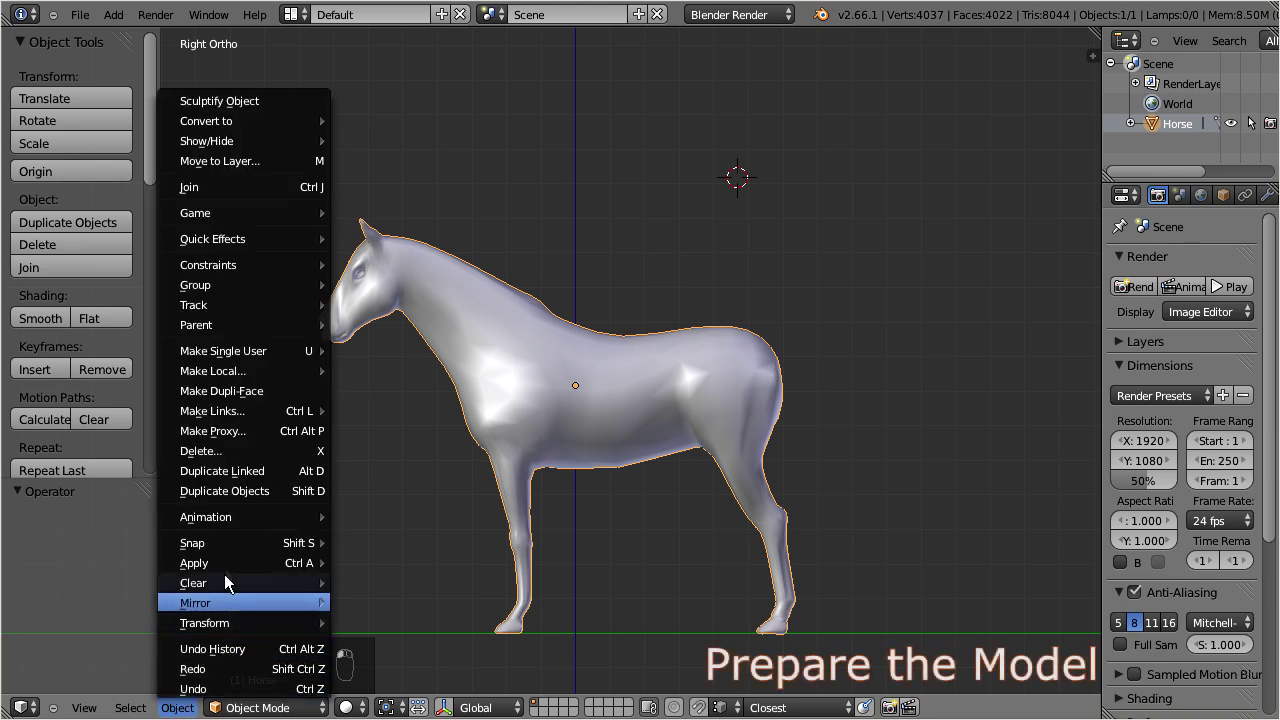
{"action": "mouse_move", "coordinate": [237, 545]}
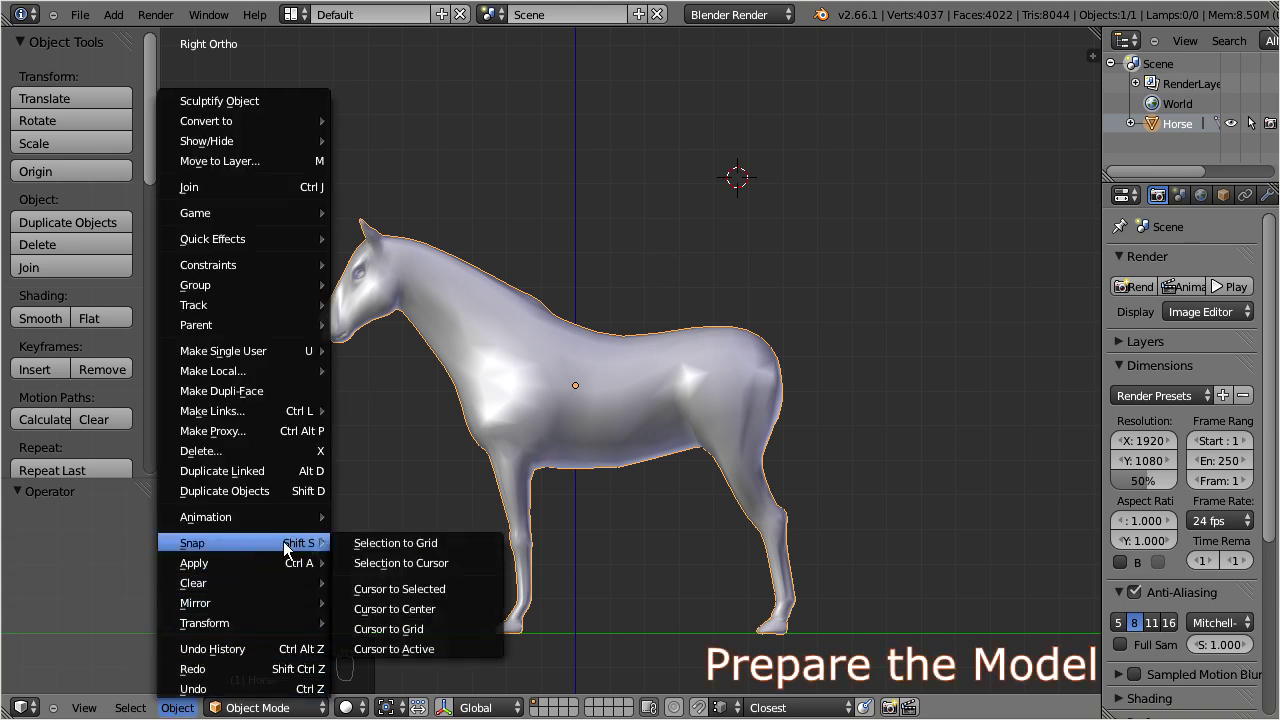
{"action": "left_click", "coordinate": [460, 605]}
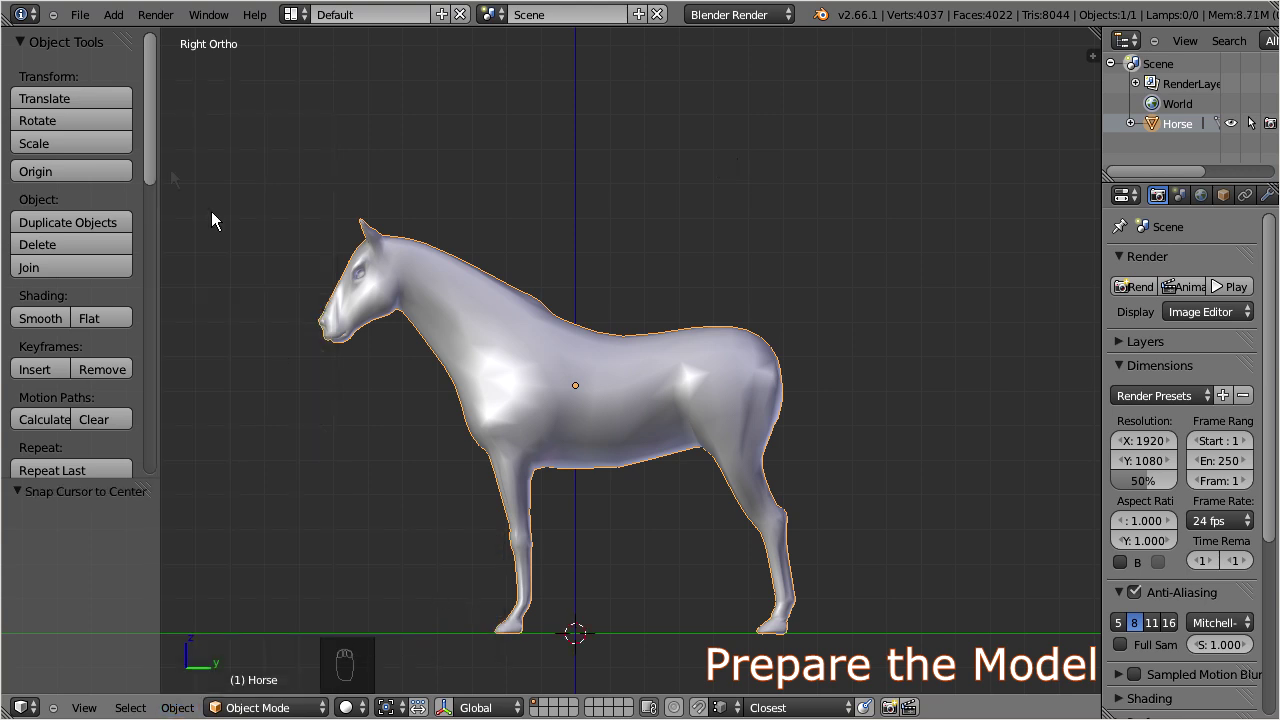
{"action": "left_click", "coordinate": [113, 14]}
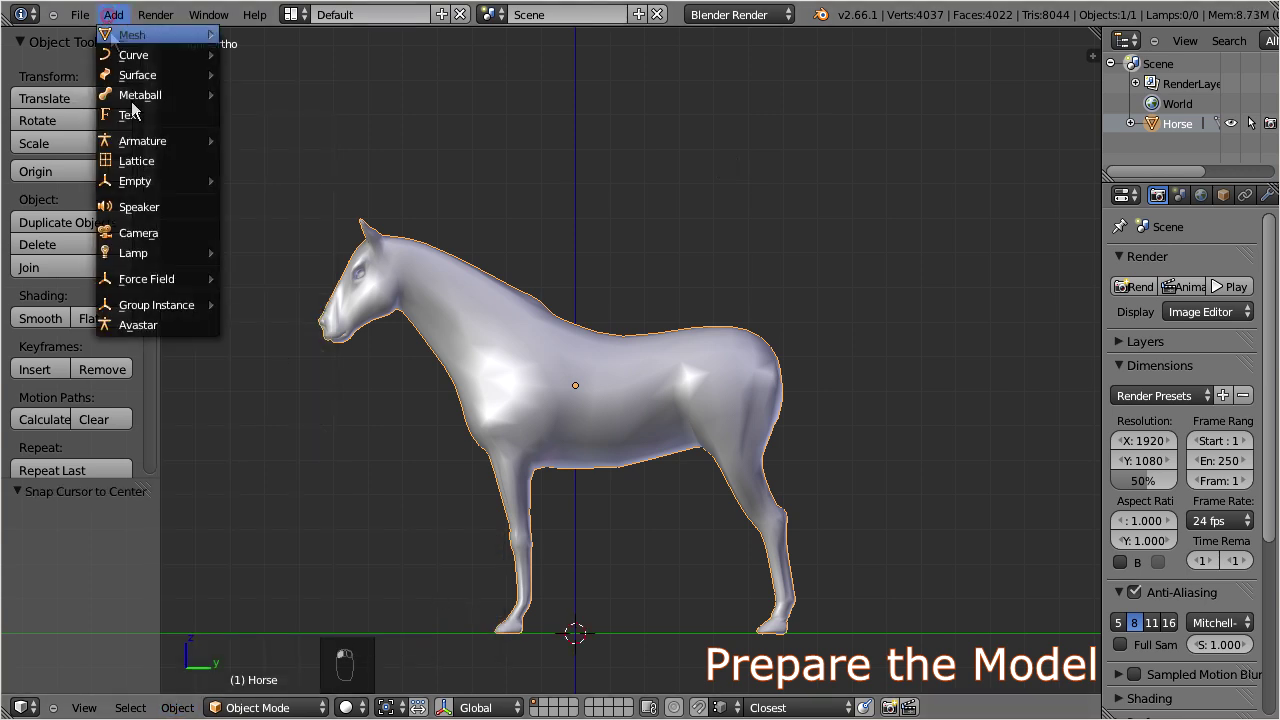
{"action": "left_click", "coordinate": [210, 326]}
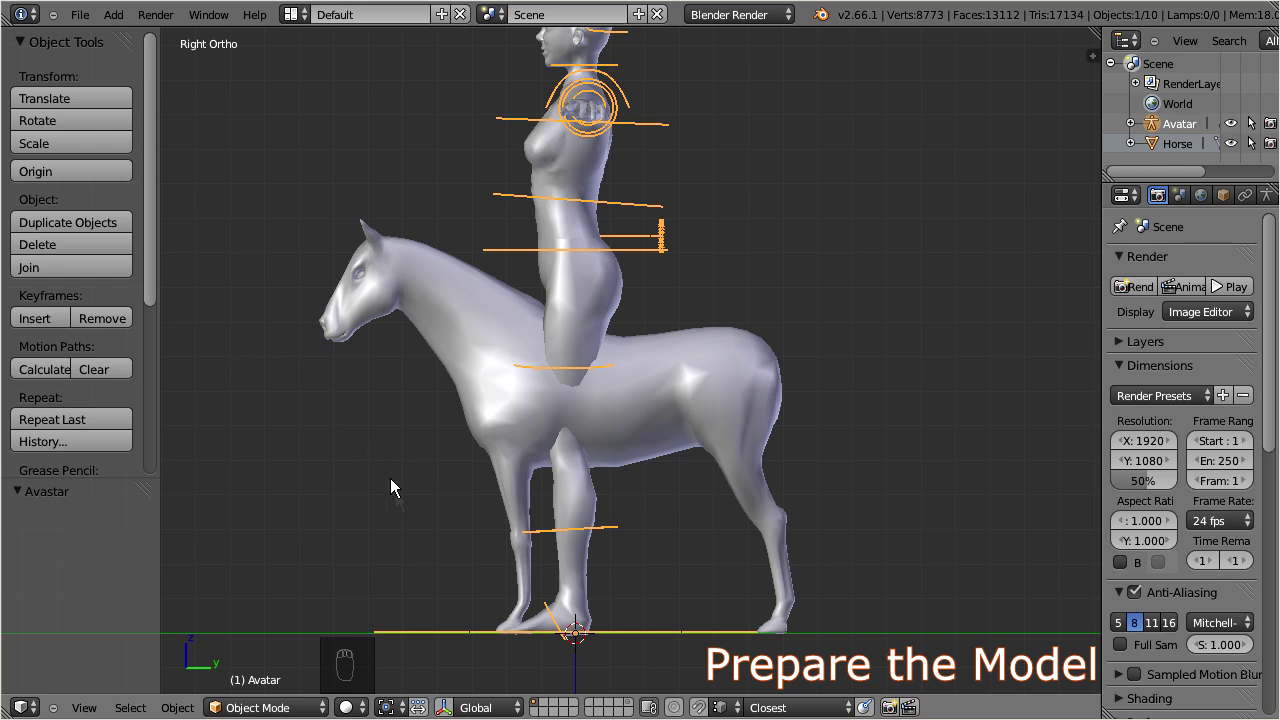
Set the pivot point to the 3D cursor and scale the horse up by 1.791.
{"action": "left_click", "coordinate": [388, 706]}
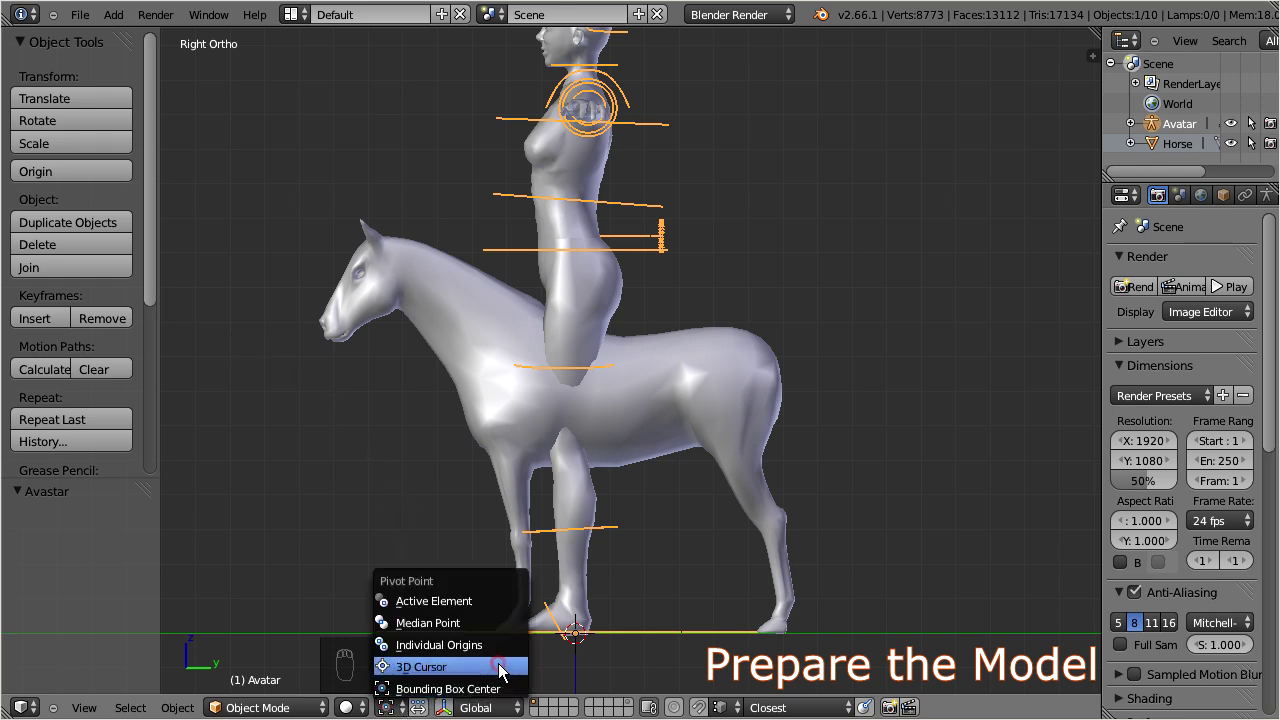
{"action": "left_click", "coordinate": [450, 666]}
{"action": "right_click", "coordinate": [424, 277]}
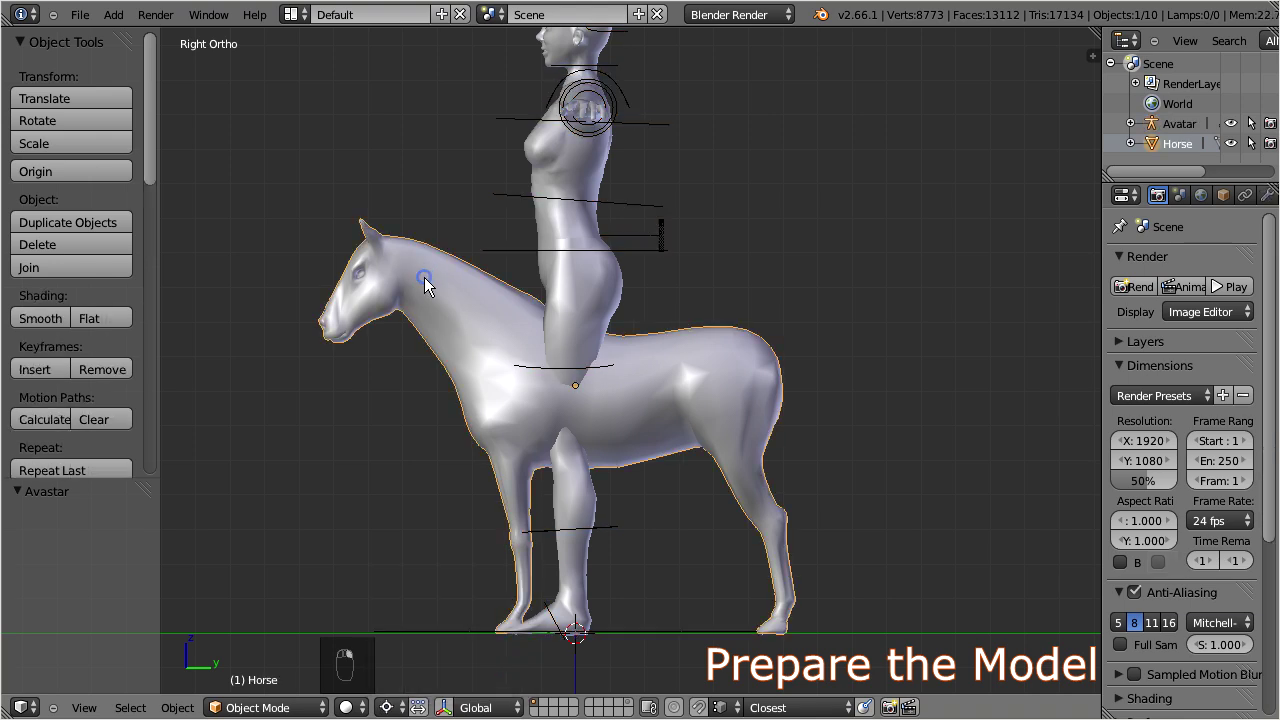
{"action": "scroll", "coordinate": [426, 277], "scroll_direction": "down", "scroll_amount": 3}
{"action": "key", "text": "s"}
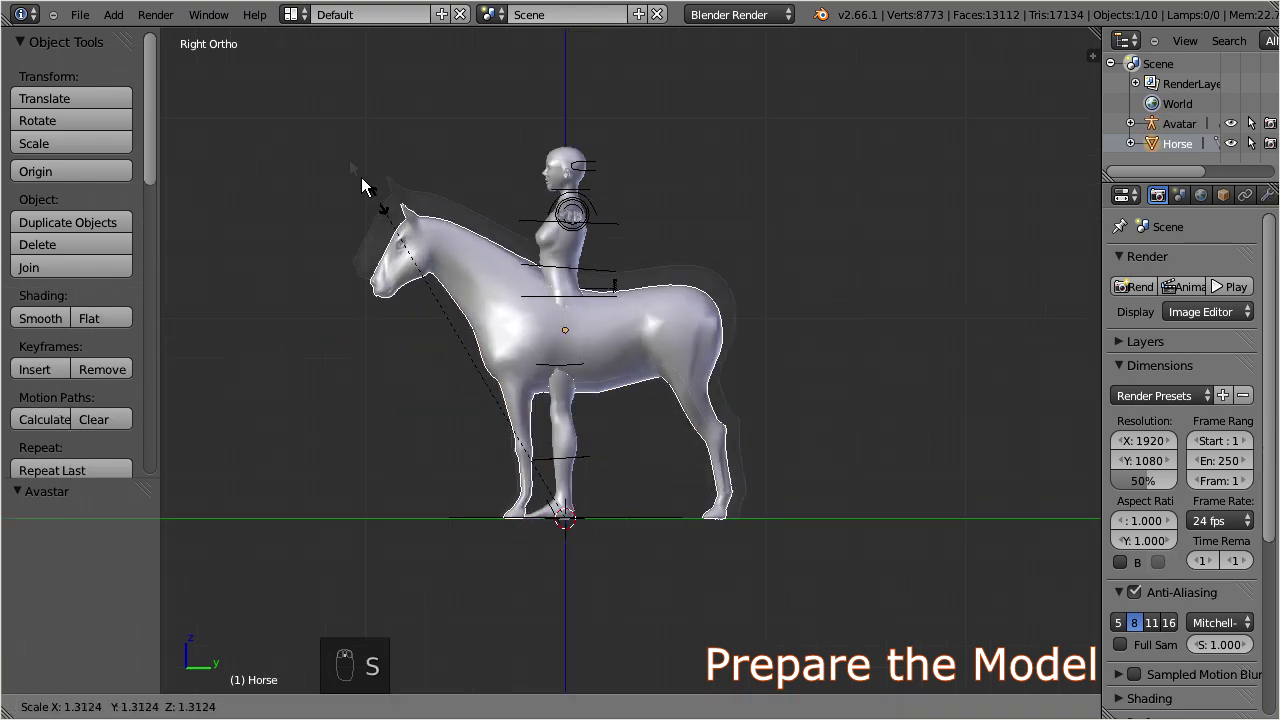
{"action": "left_click", "coordinate": [305, 97]}
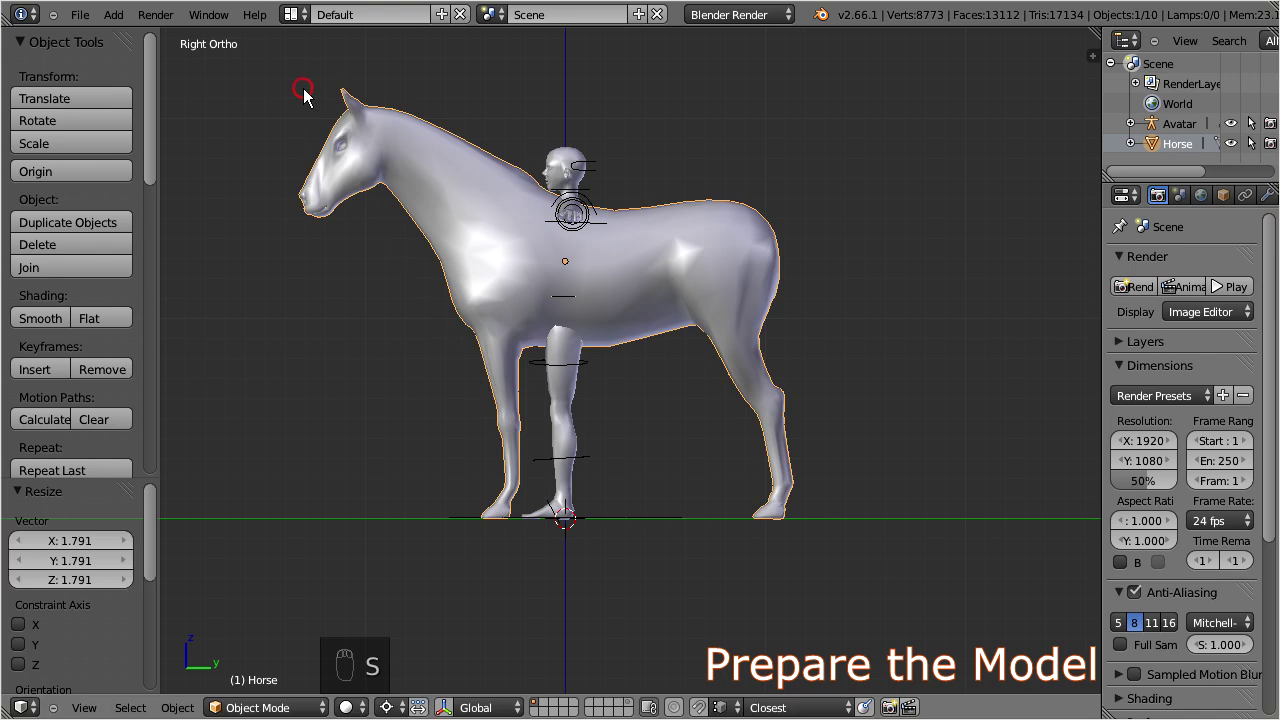
Apply the horse's scale to its mesh.
{"action": "left_click", "coordinate": [177, 707]}
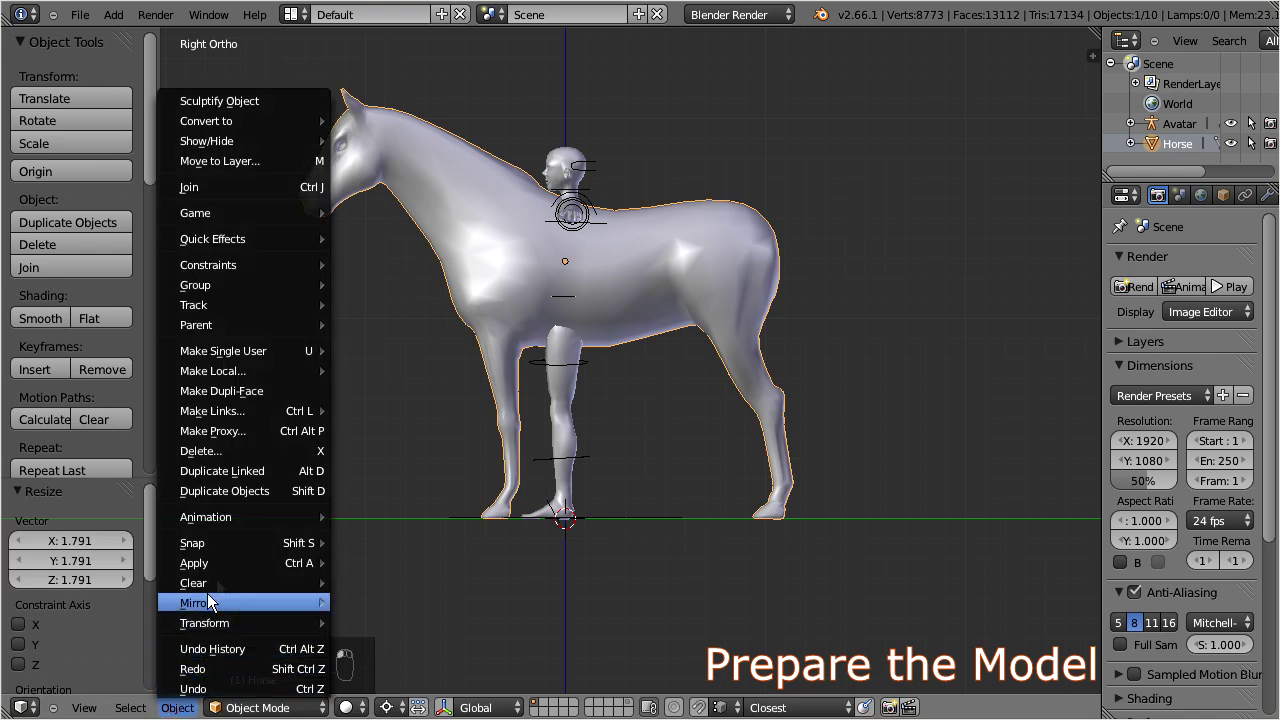
{"action": "mouse_move", "coordinate": [228, 566]}
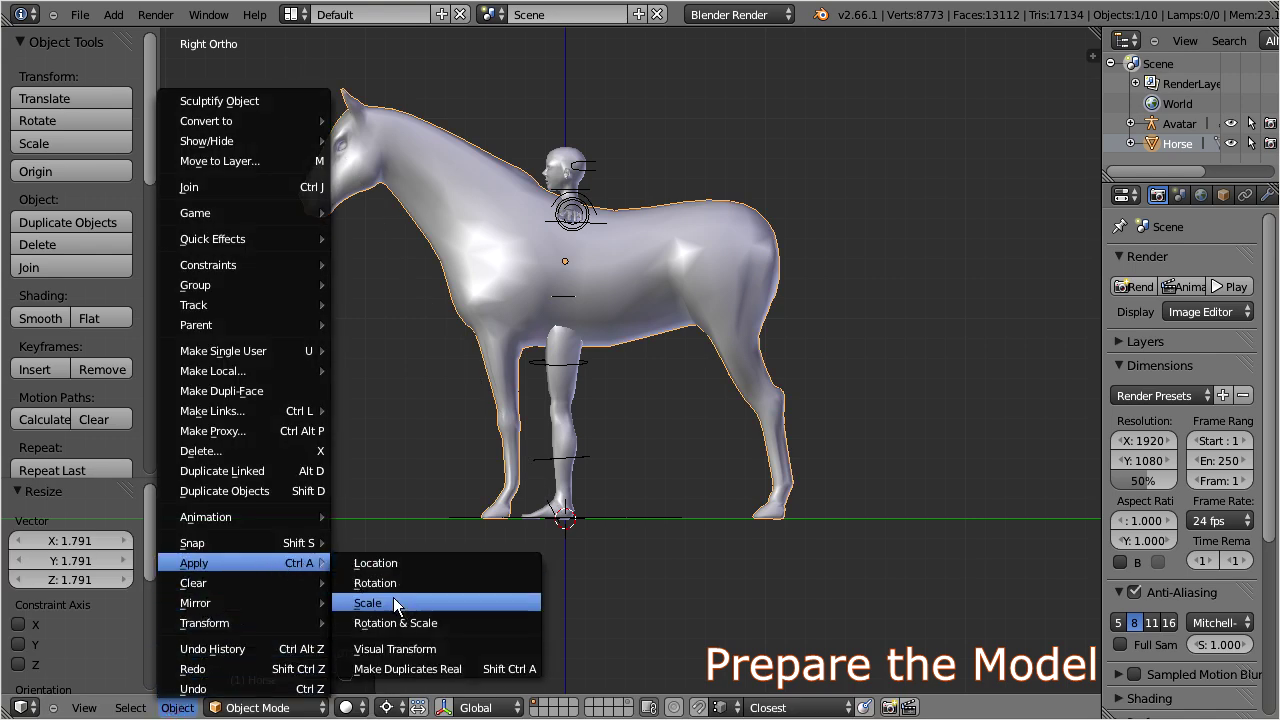
{"action": "left_click", "coordinate": [491, 603]}
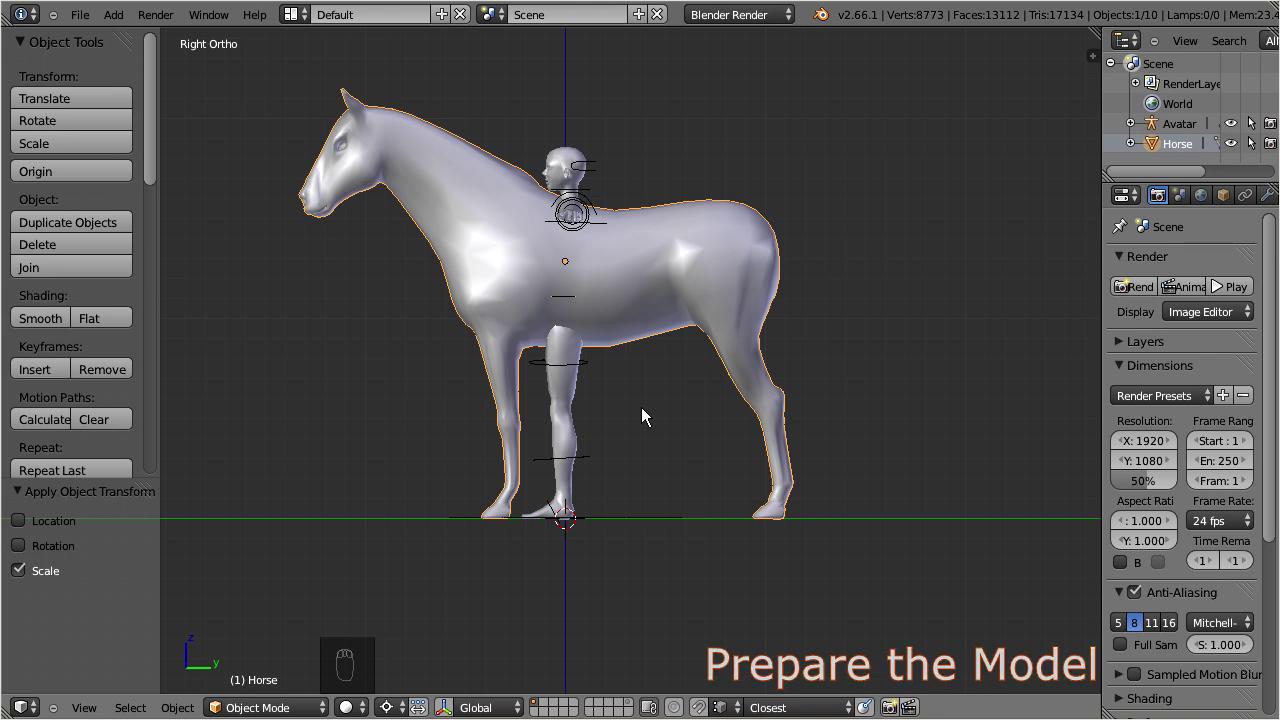
Move the horse to its own layer and display both the horse's and the avatar's layers together.
{"action": "key", "text": "m"}
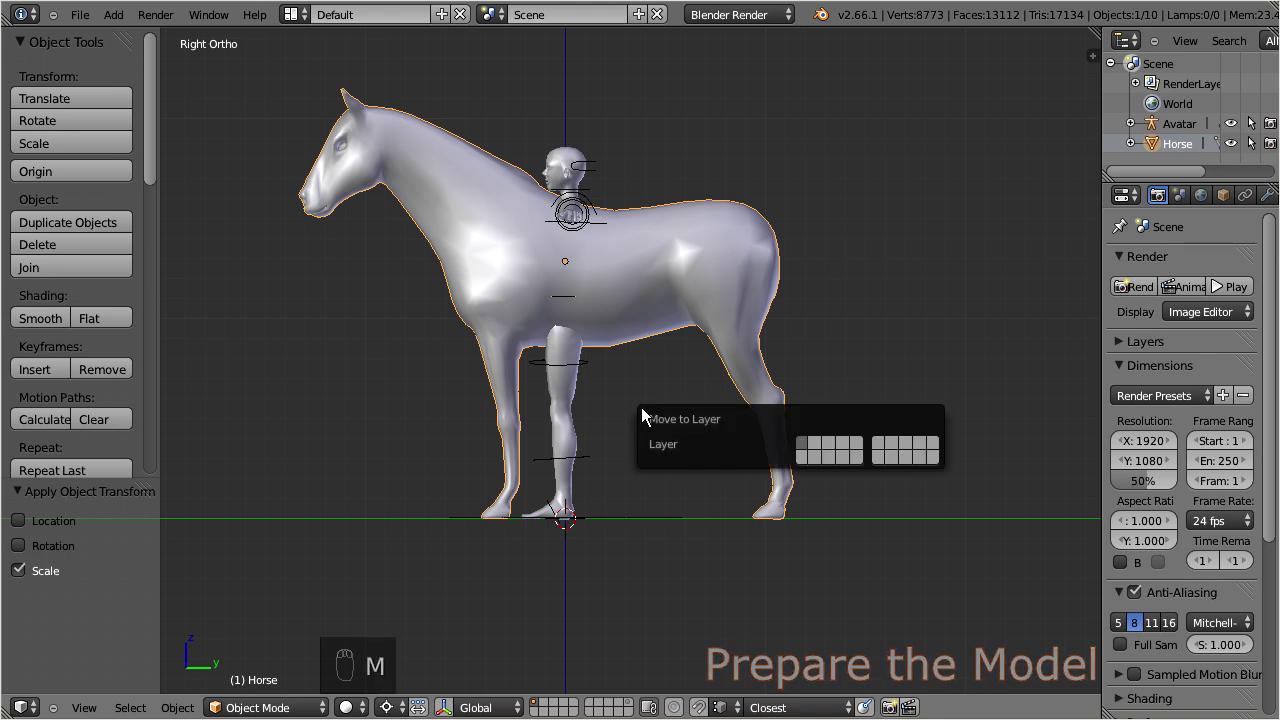
{"action": "left_click", "coordinate": [816, 444]}
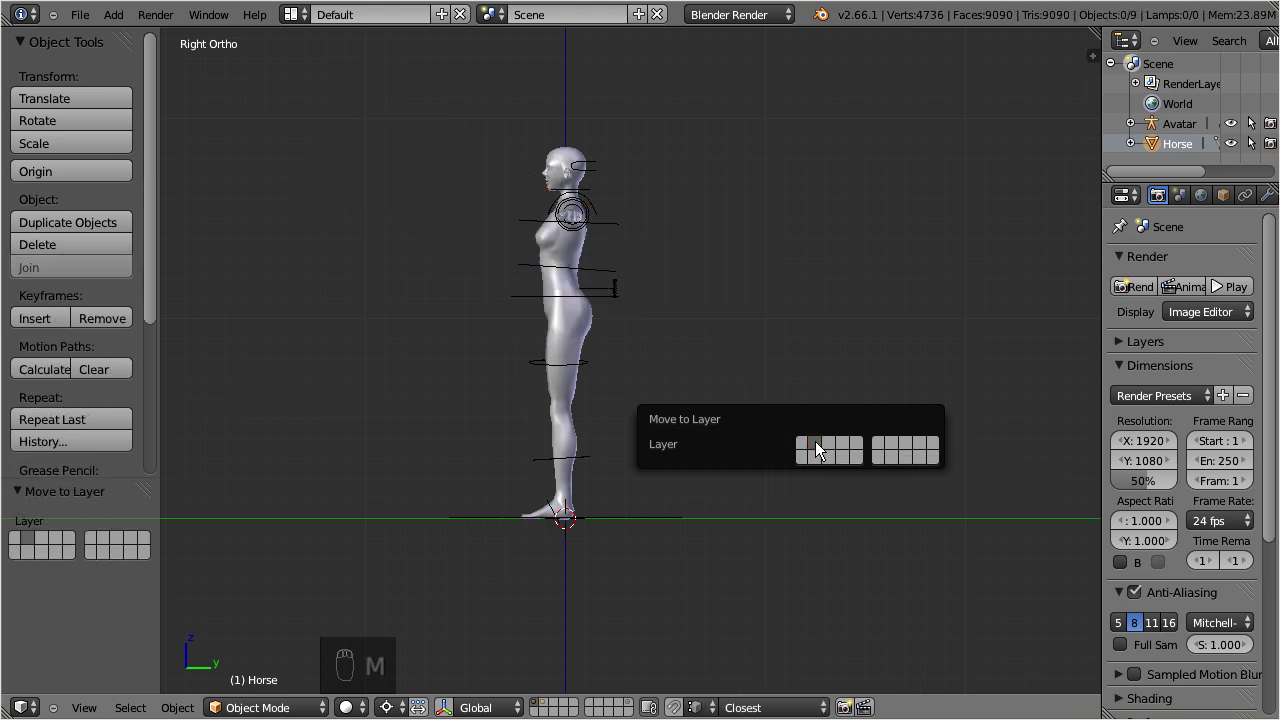
{"action": "left_click", "coordinate": [545, 703]}
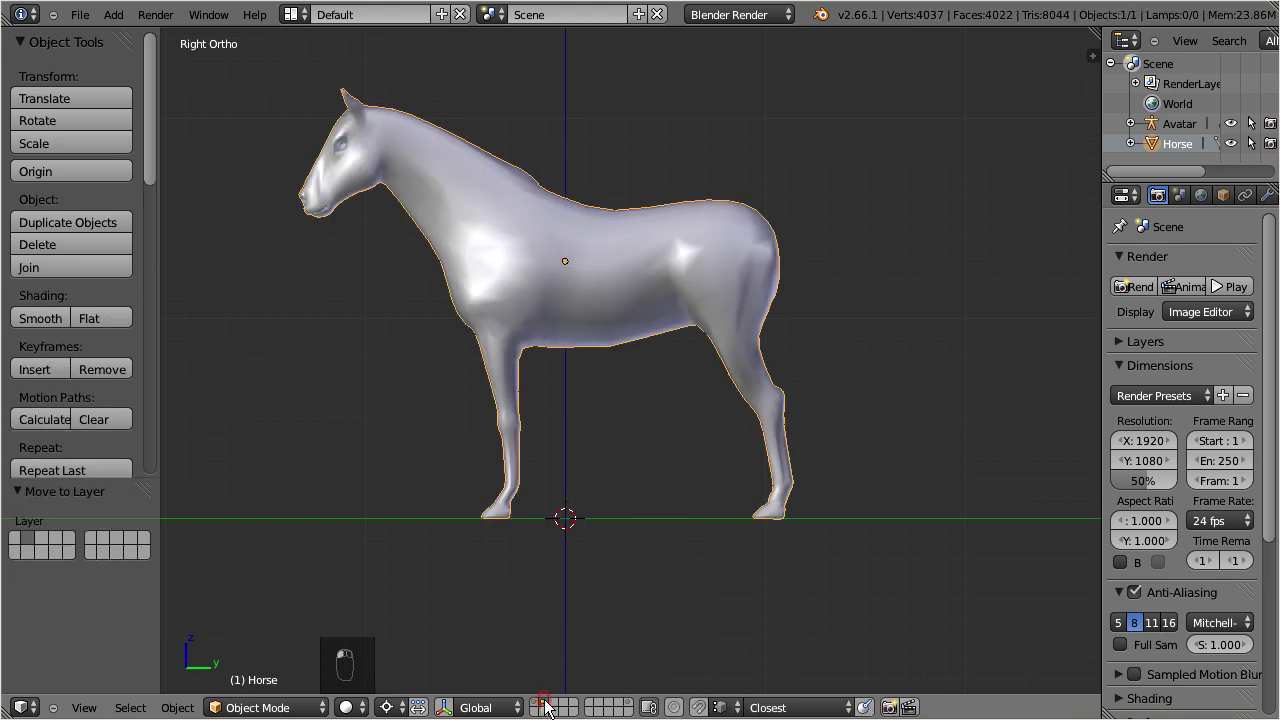
{"action": "left_click", "coordinate": [533, 706]}
{"action": "key", "text": "shift"}
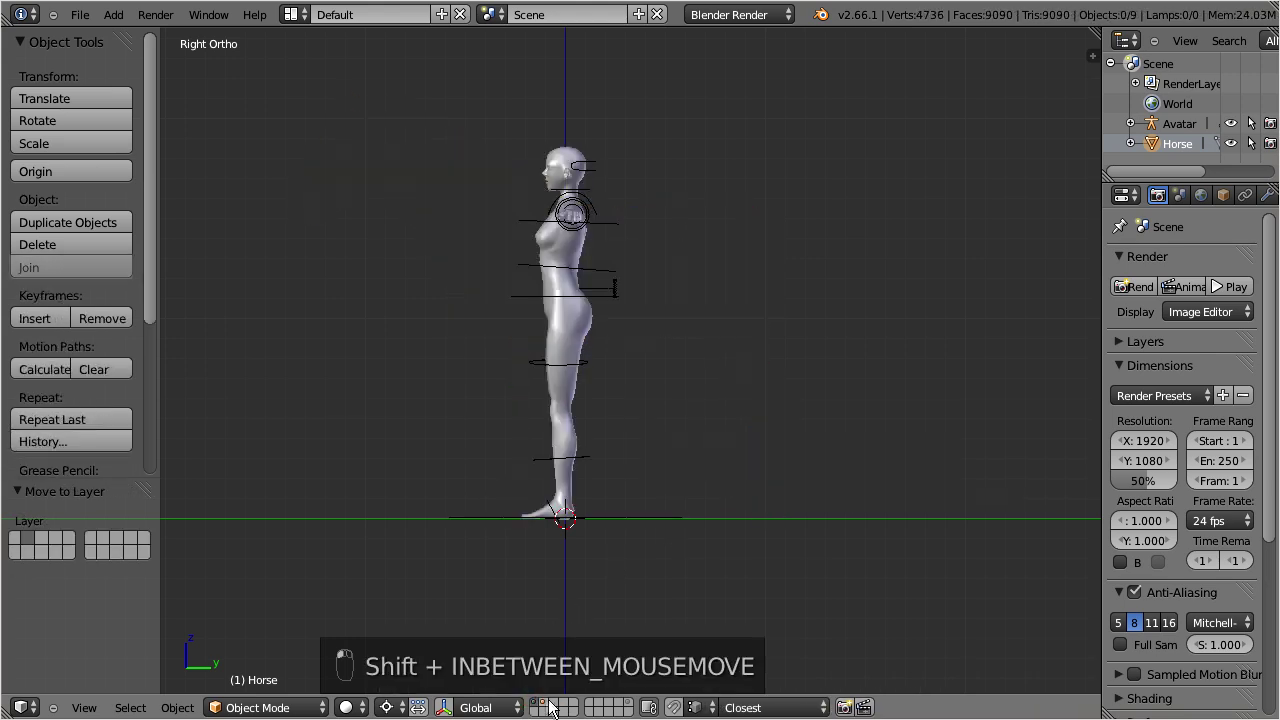
{"action": "left_click", "coordinate": [545, 703], "text": "shift"}
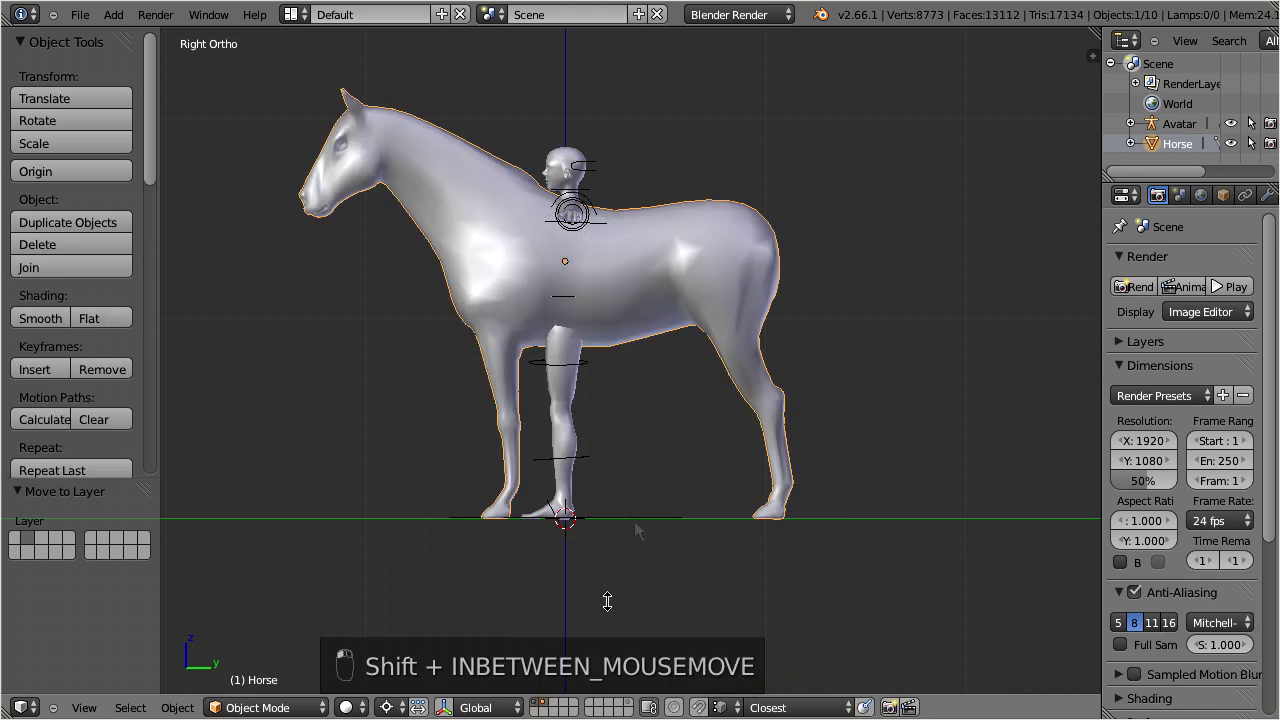
{"action": "mouse_move", "coordinate": [638, 267]}
{"action": "middle_mouse_down"}
{"action": "mouse_move", "coordinate": [783, 280]}
{"action": "mouse_move", "coordinate": [807, 301]}
{"action": "middle_mouse_up"}
{"action": "scroll", "coordinate": [837, 323], "scroll_direction": "up", "scroll_amount": 4}
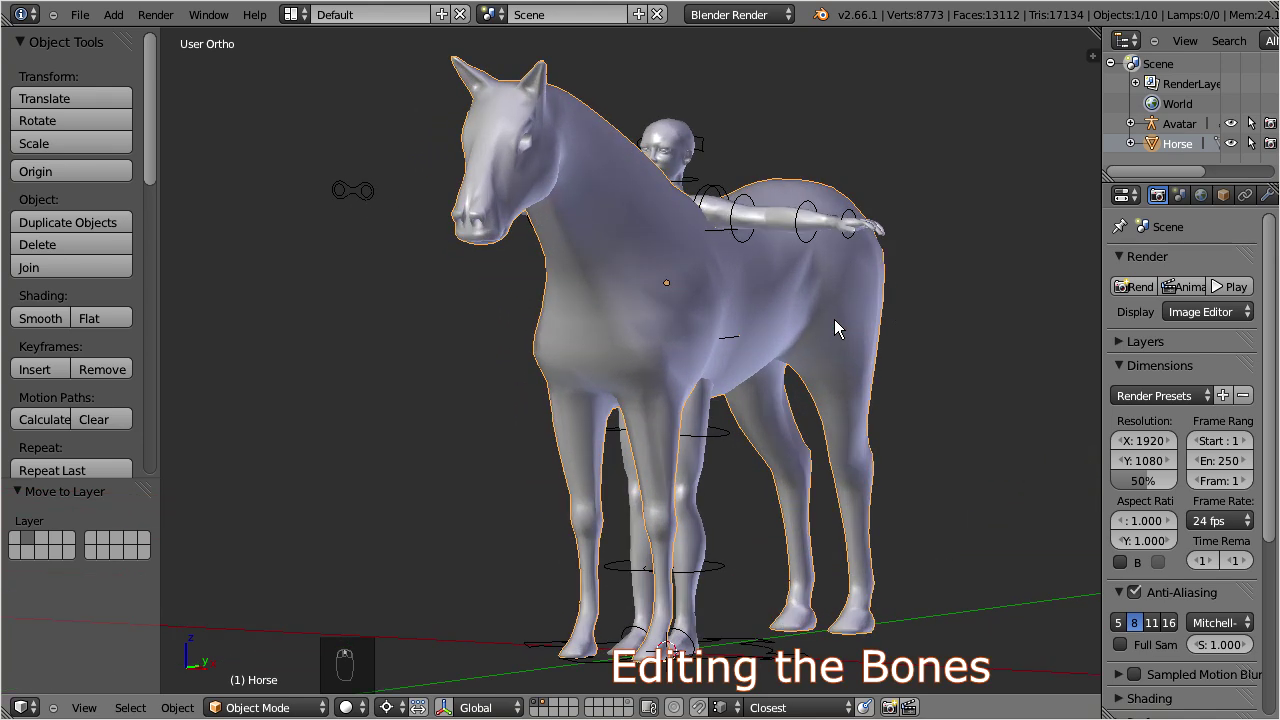
Hide the horse's layer and put the avatar armature into Pose Mode.
{"action": "left_click", "coordinate": [536, 707]}
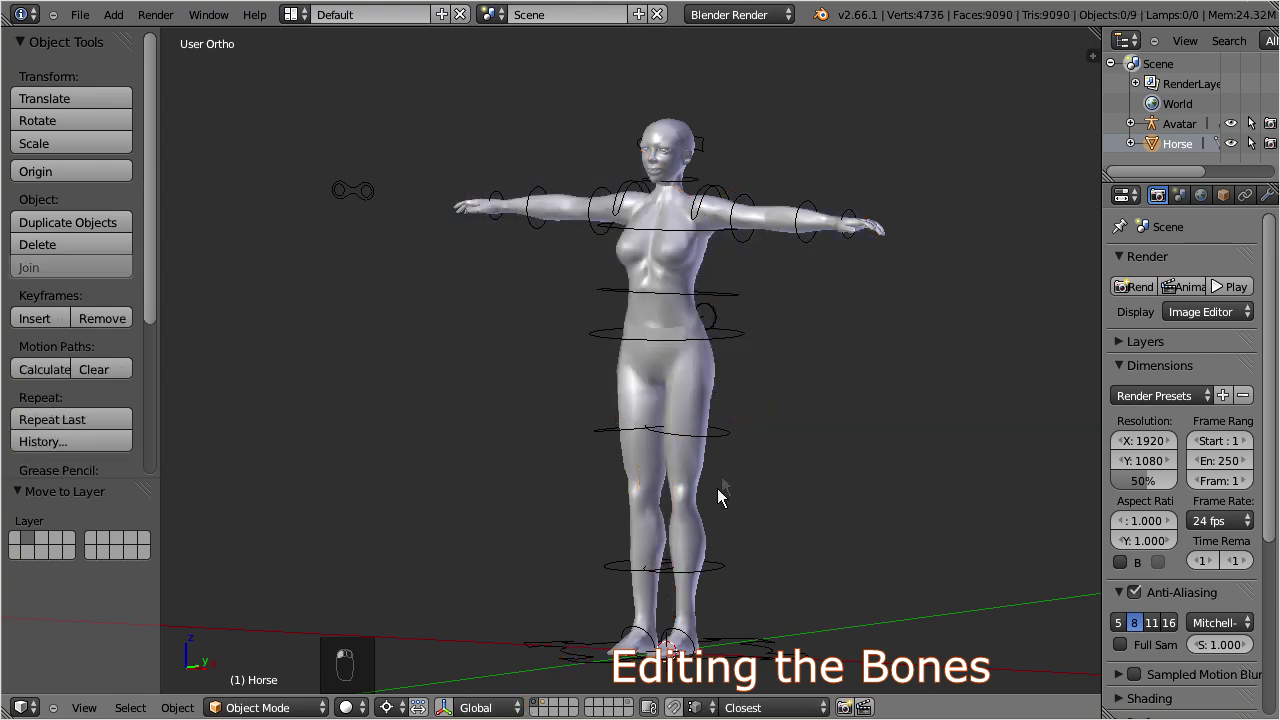
{"action": "right_click", "coordinate": [736, 337]}
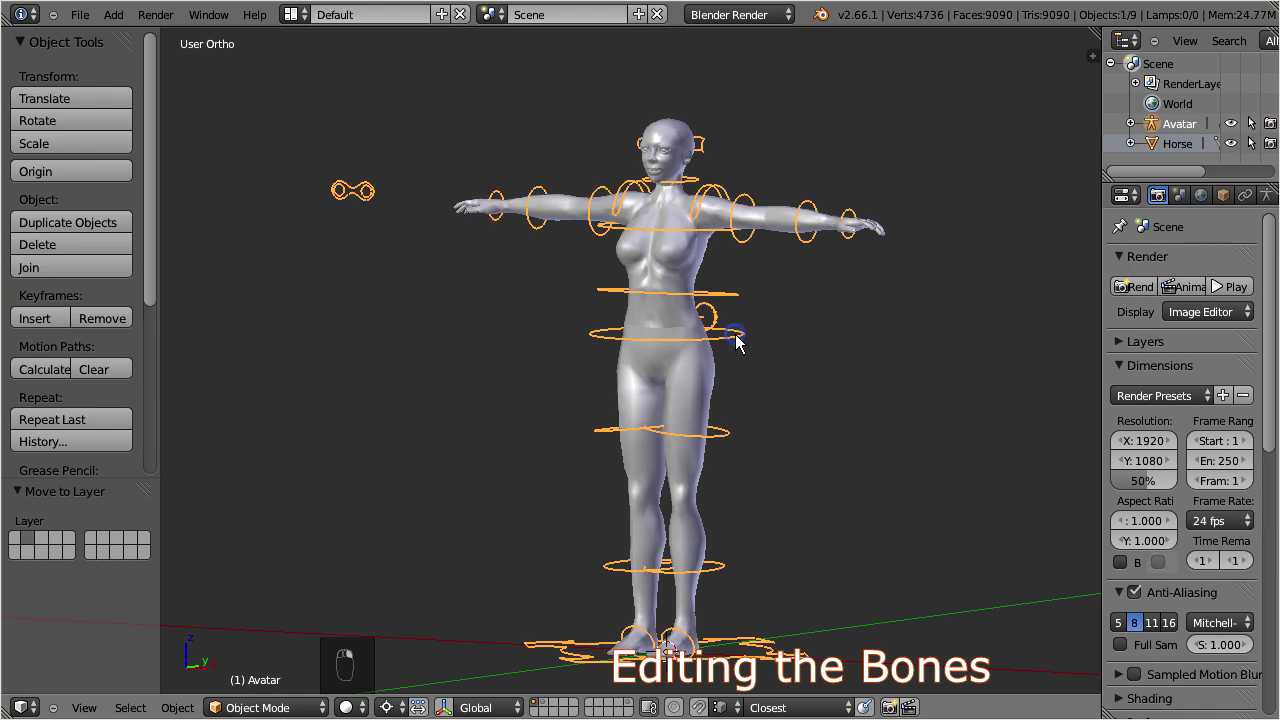
{"action": "left_click", "coordinate": [326, 707]}
{"action": "left_click", "coordinate": [301, 645]}
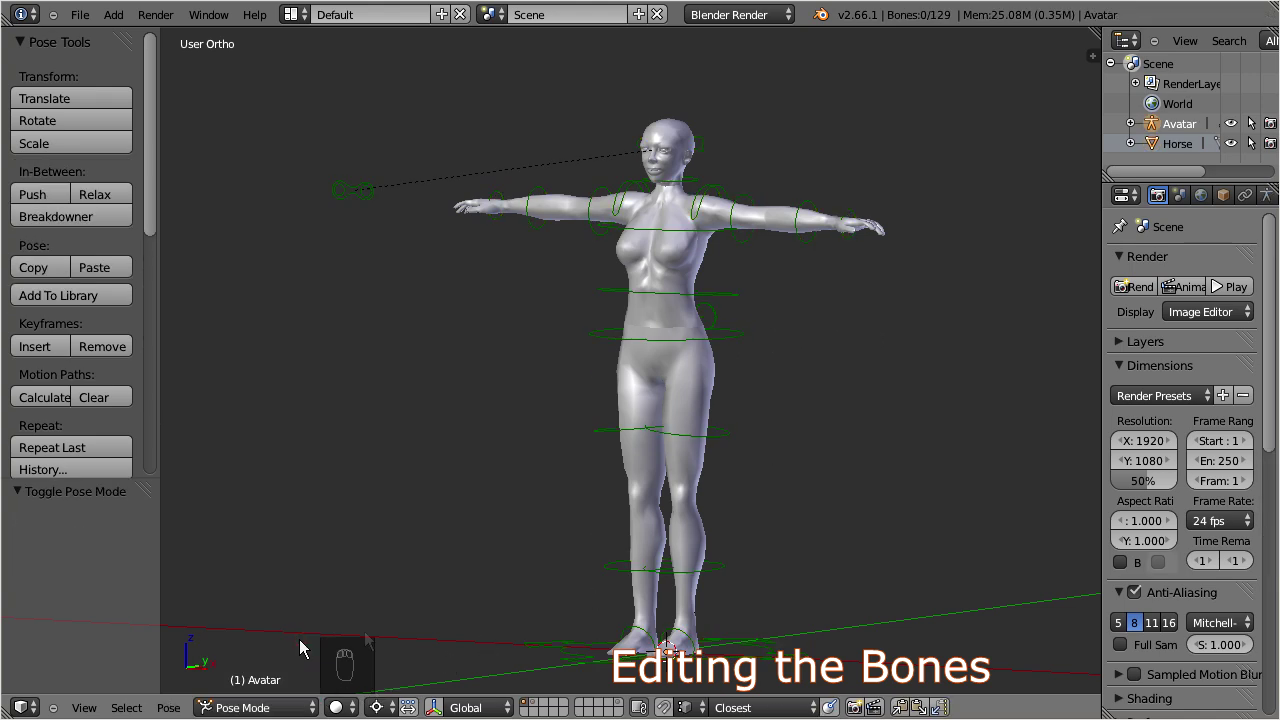
Turn on X-Ray for the armature so its bones draw through the mesh.
{"action": "left_click_drag", "start_coordinate": [1100, 349], "coordinate": [1000, 349]}
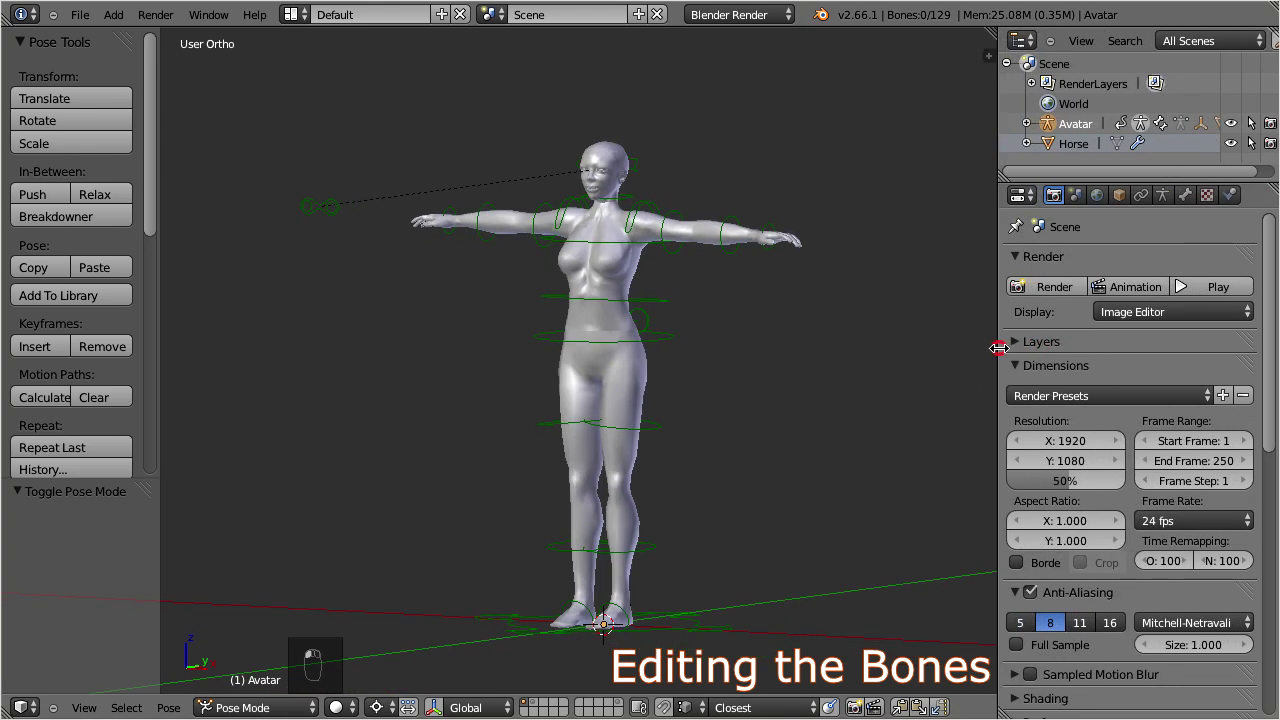
{"action": "left_click", "coordinate": [1163, 196]}
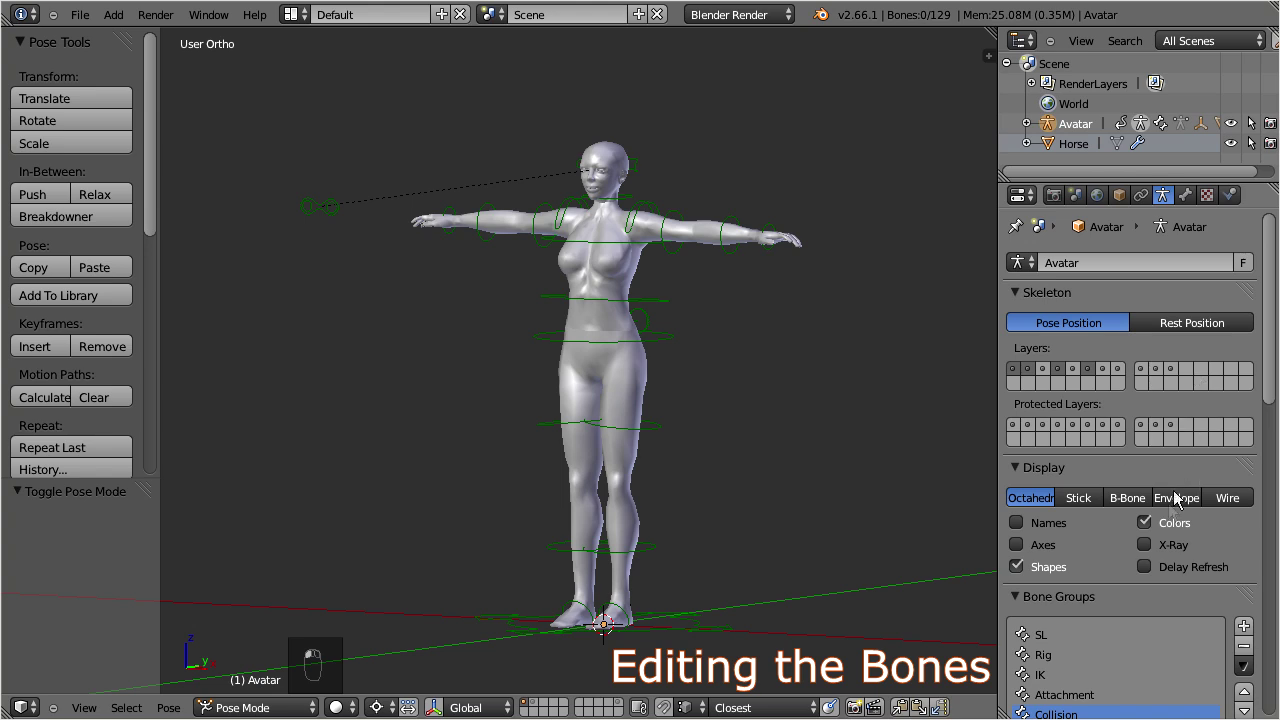
{"action": "left_click", "coordinate": [1144, 545]}
{"action": "left_click_drag", "start_coordinate": [1276, 382], "coordinate": [1268, 680]}
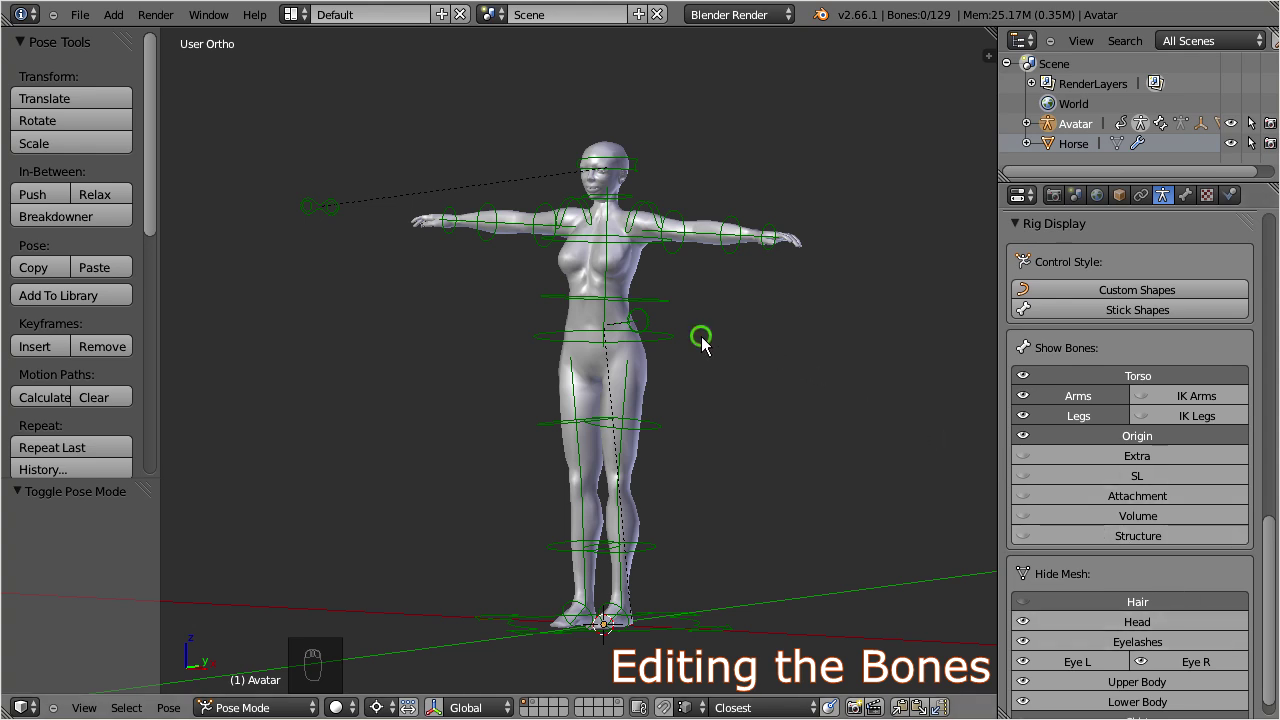
Select the ElbowLeft, Chest, belly and PelvisInv bones to inspect them.
{"action": "middle_click_drag", "start_coordinate": [702, 340], "coordinate": [736, 339]}
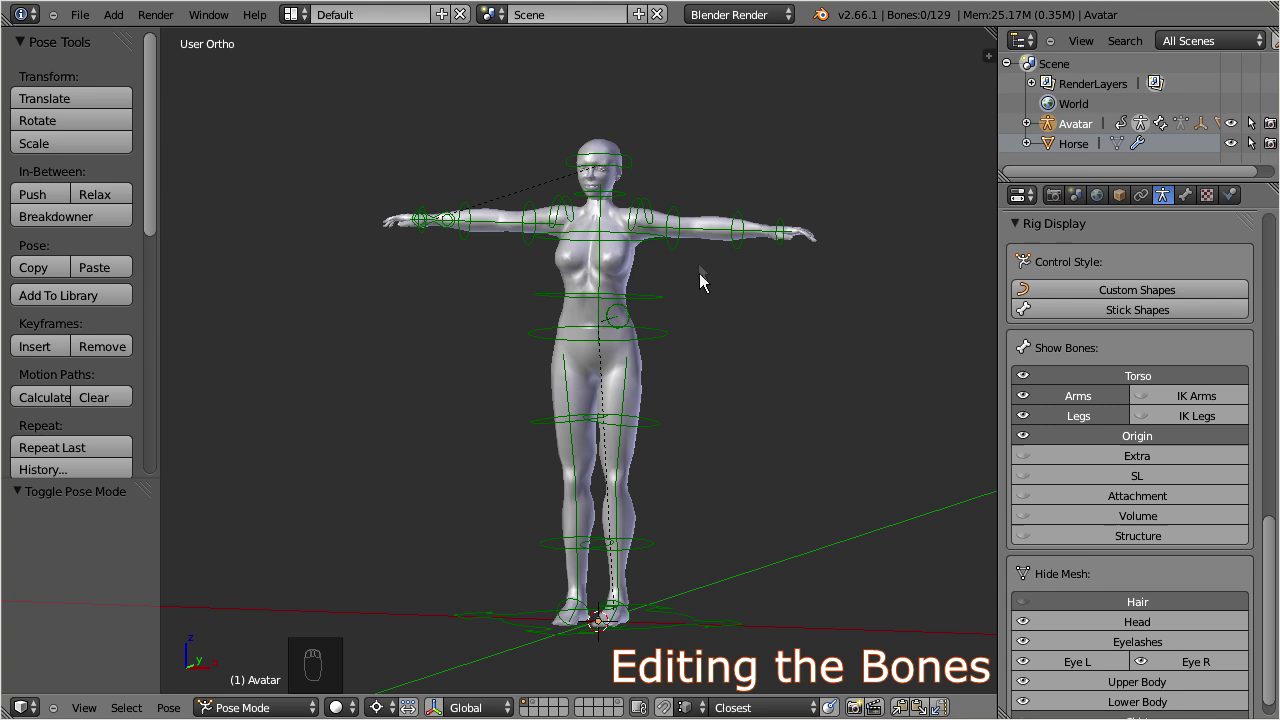
{"action": "right_click", "coordinate": [735, 243]}
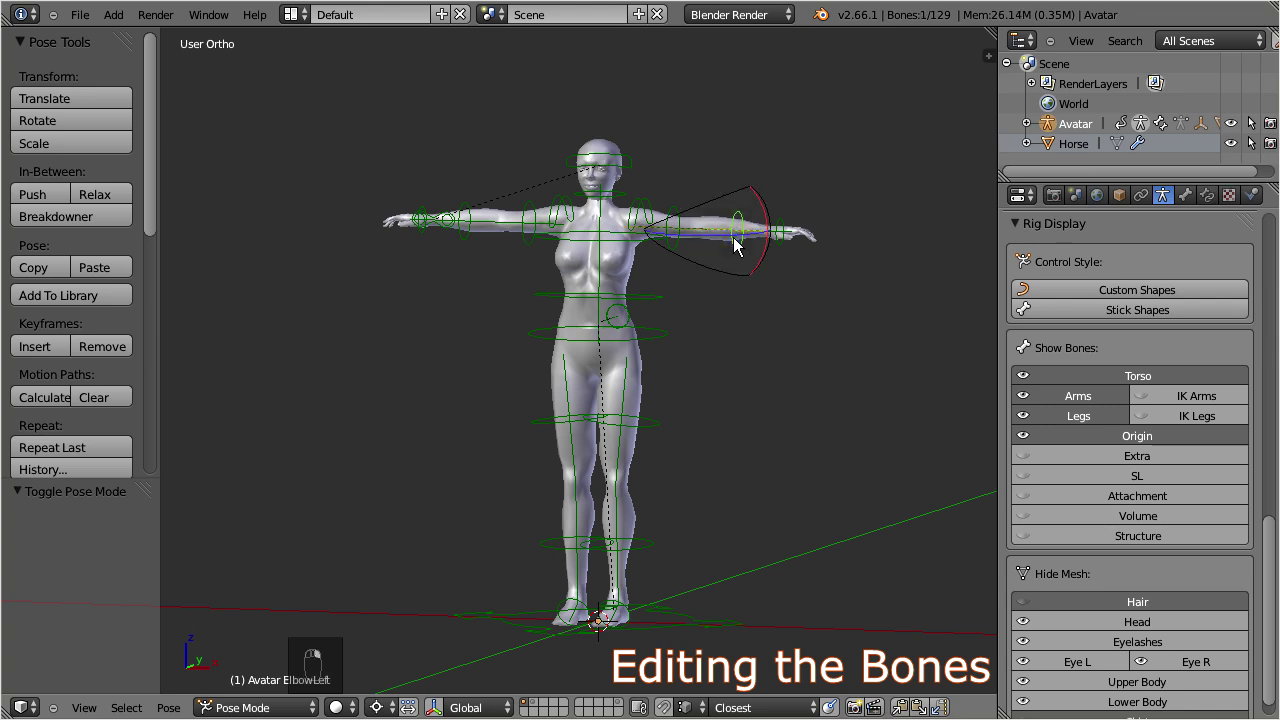
{"action": "right_click", "coordinate": [669, 247]}
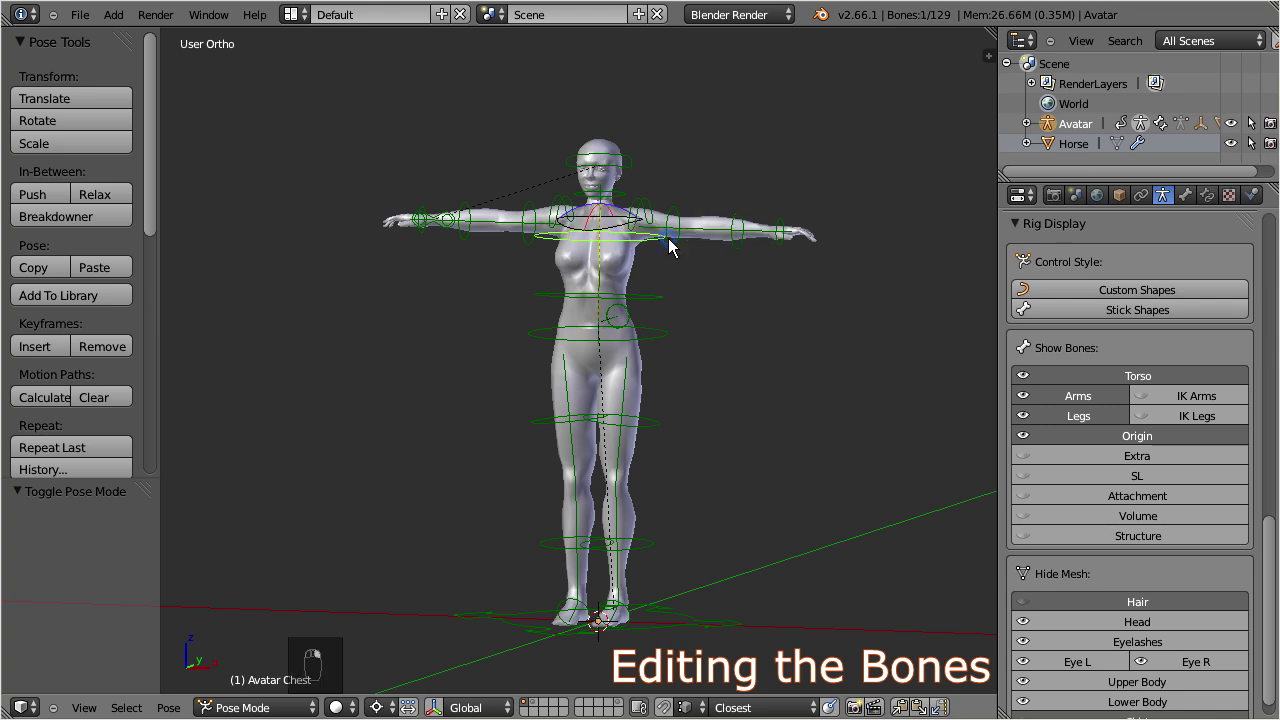
{"action": "right_click", "coordinate": [648, 310]}
{"action": "right_click", "coordinate": [670, 345]}
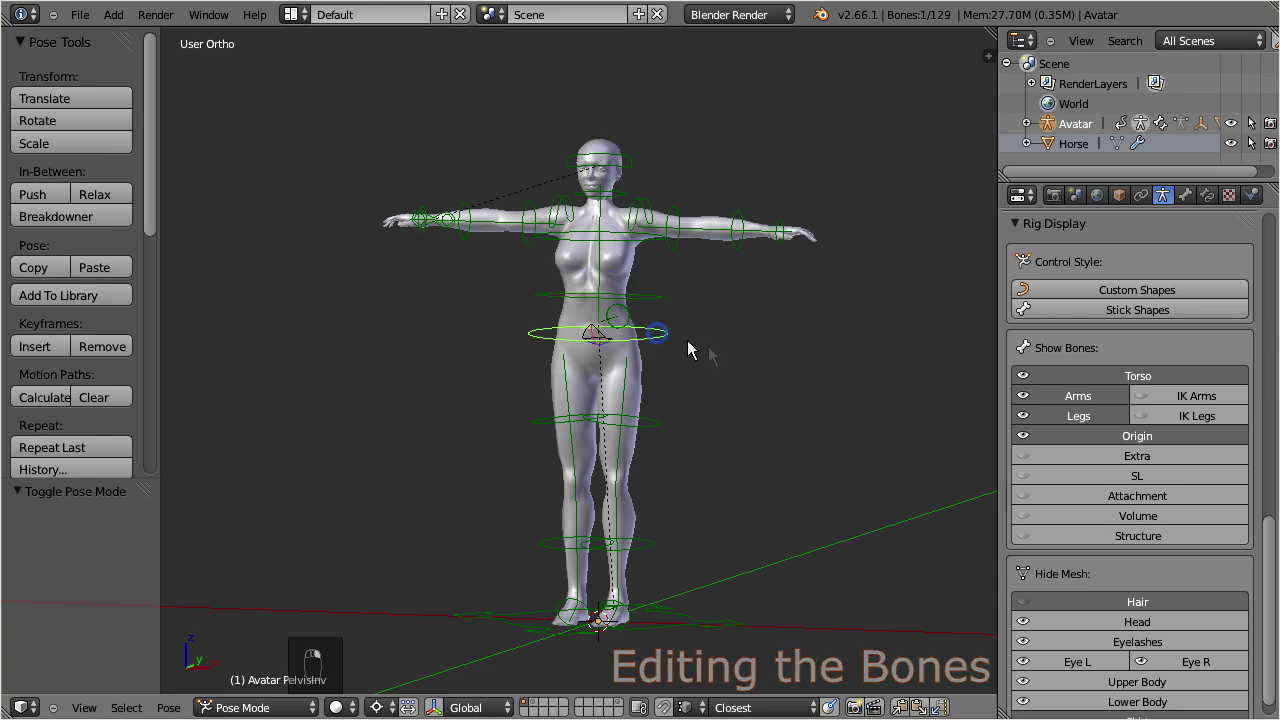
Deselect all bones and show the SL bone layer on the avatar.
{"action": "key", "text": "a"}
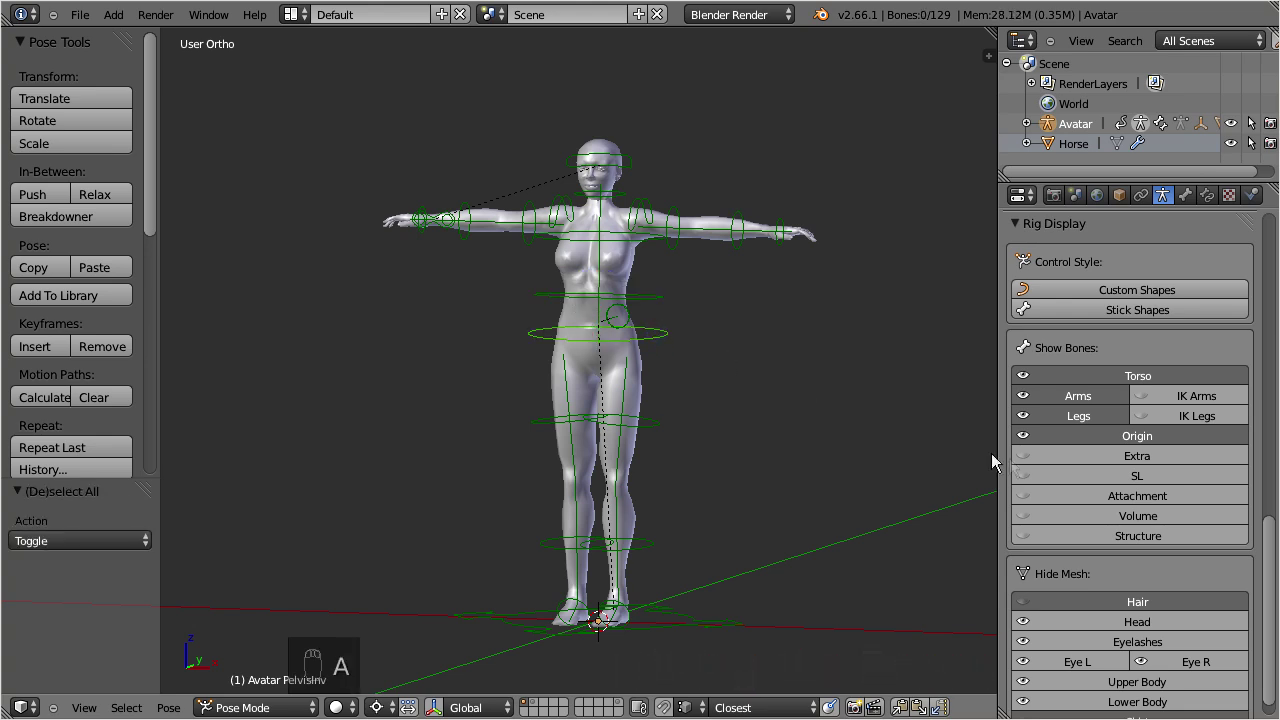
{"action": "left_click", "coordinate": [1092, 476]}
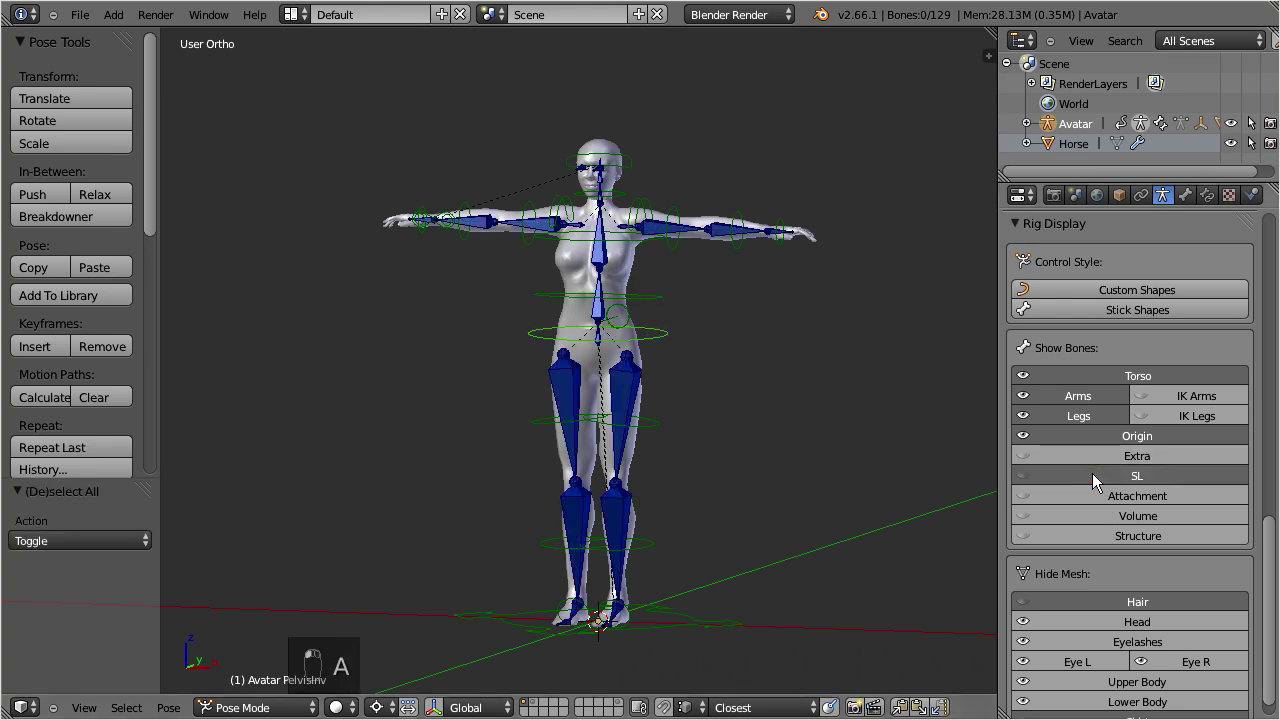
{"action": "mouse_move", "coordinate": [666, 300]}
{"action": "middle_mouse_down"}
{"action": "mouse_move", "coordinate": [663, 289]}
{"action": "mouse_move", "coordinate": [666, 325]}
{"action": "middle_mouse_up"}
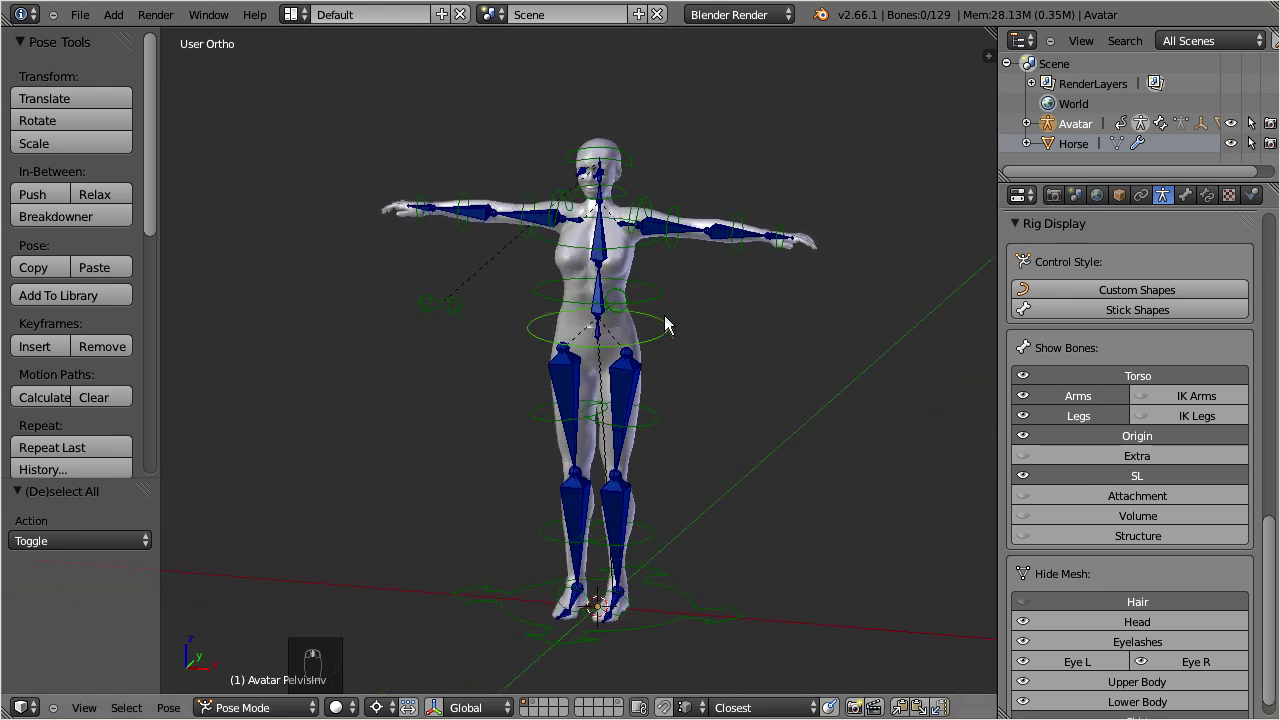
Test-move the left wrist control, cancel to restore the T-pose, and hide the SL bone layer.
{"action": "right_click", "coordinate": [787, 260]}
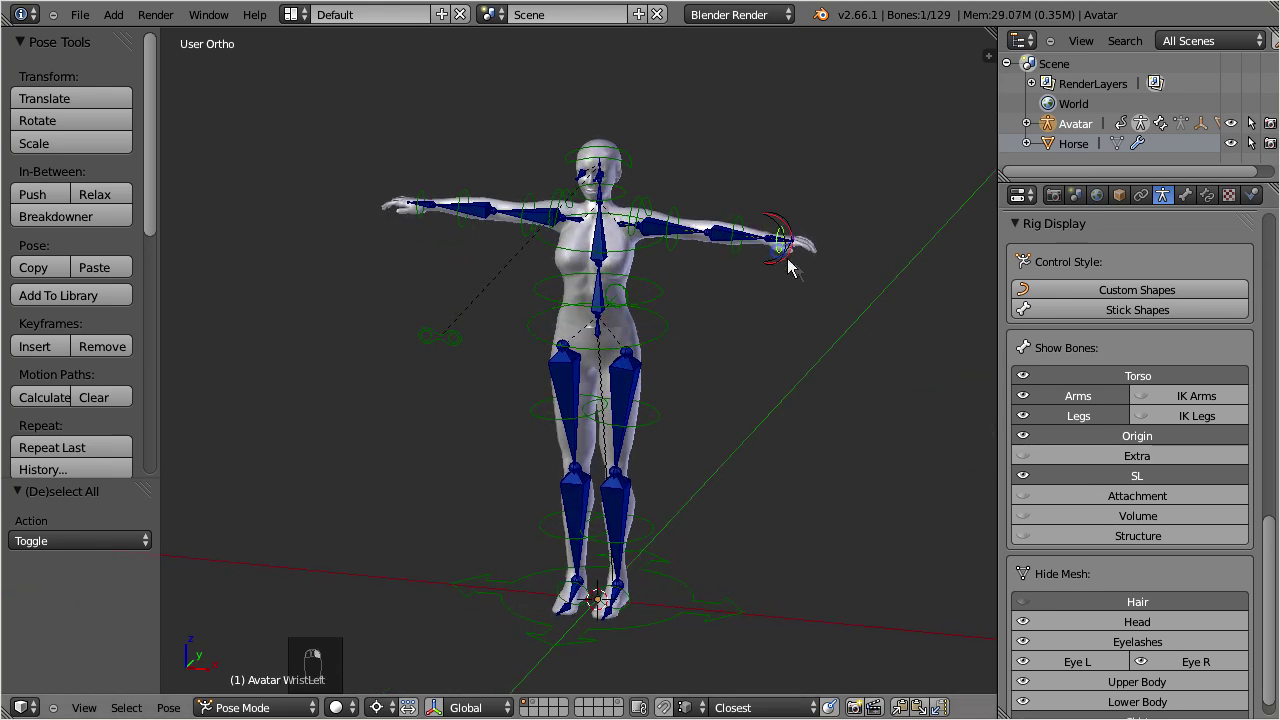
{"action": "key", "text": "g"}
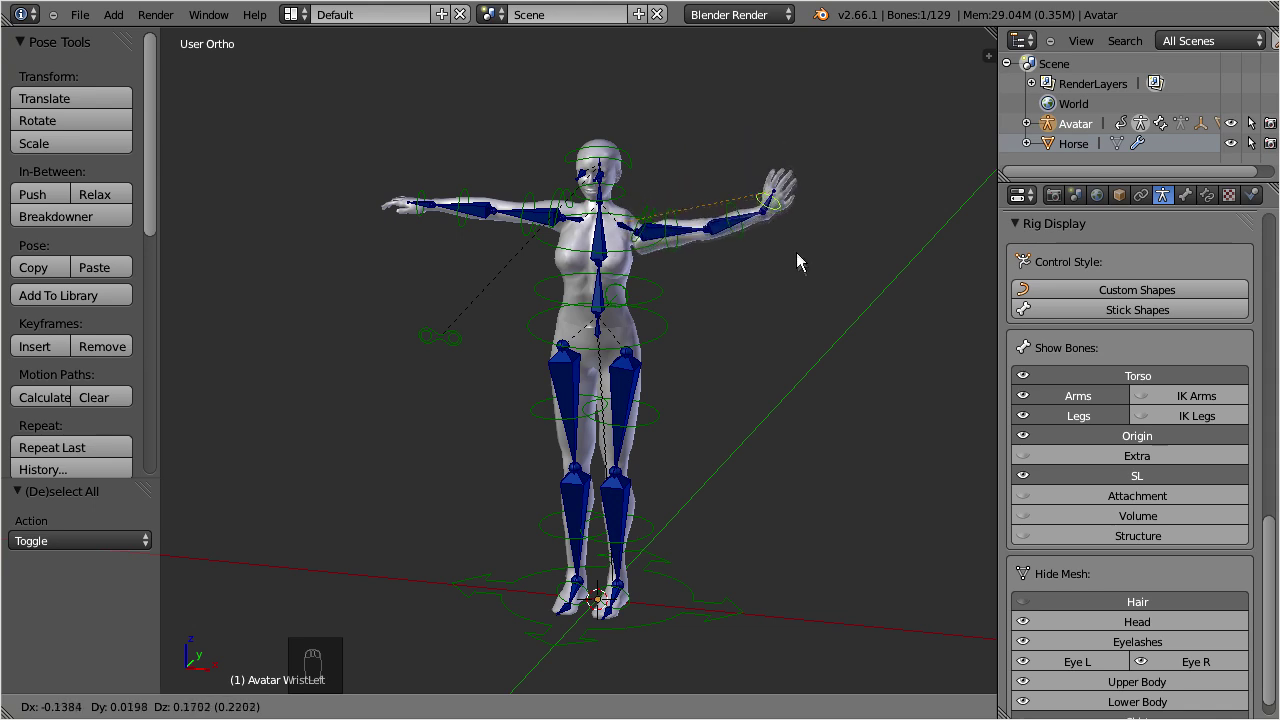
{"action": "right_click", "coordinate": [764, 338]}
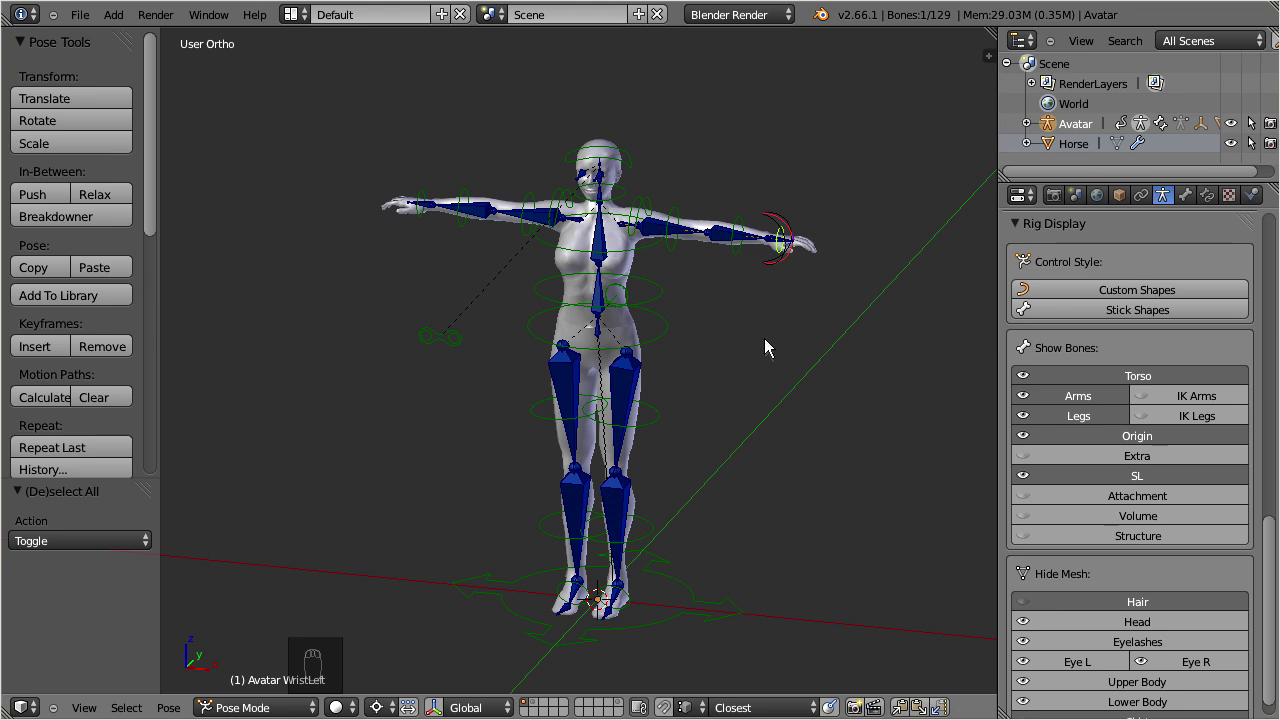
{"action": "key", "text": "a"}
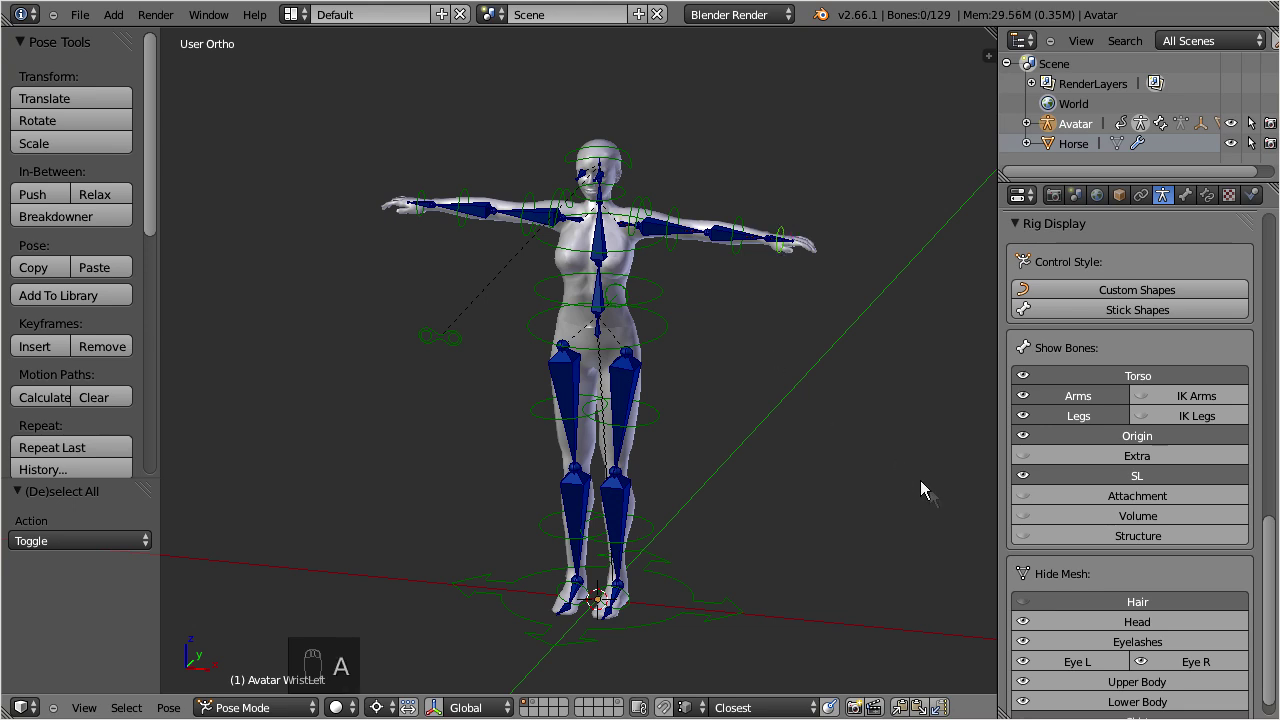
{"action": "left_click", "coordinate": [1043, 474]}
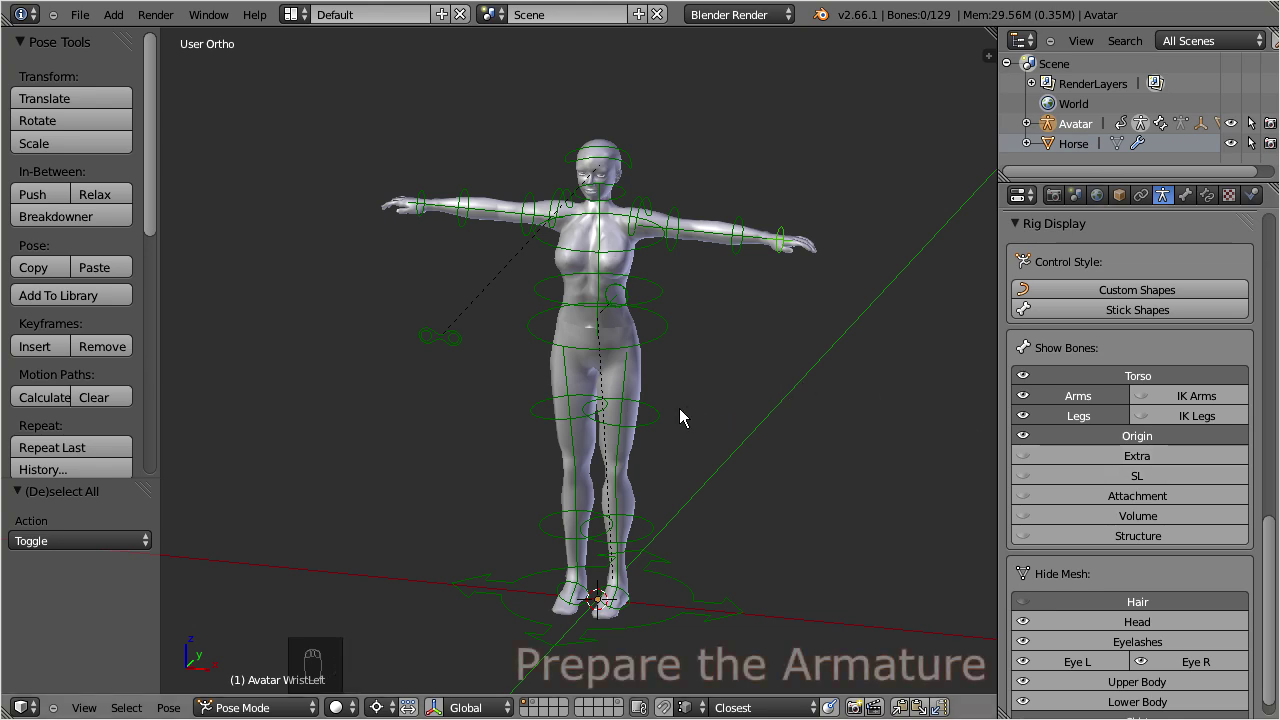
From a side view, delete the avatar's body mesh with Delete Avastar Shapes in the Object tab.
{"action": "middle_click_drag", "start_coordinate": [679, 408], "coordinate": [535, 358]}
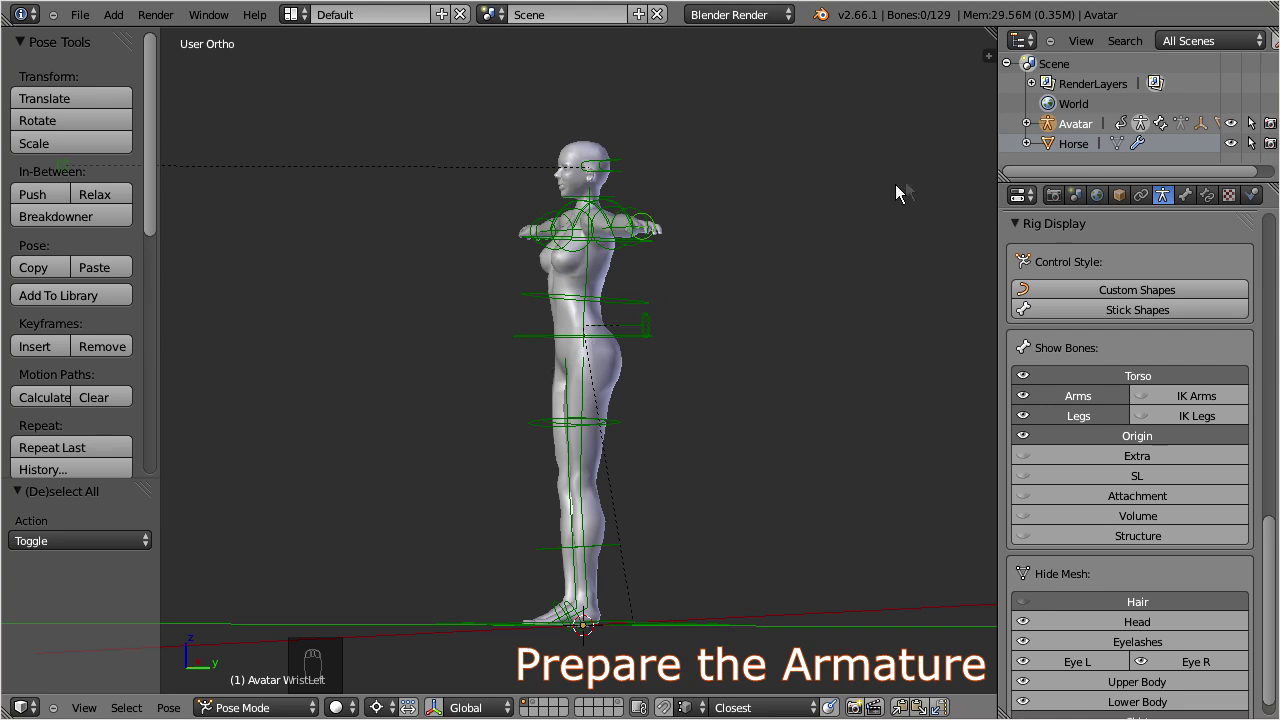
{"action": "left_click", "coordinate": [1120, 196]}
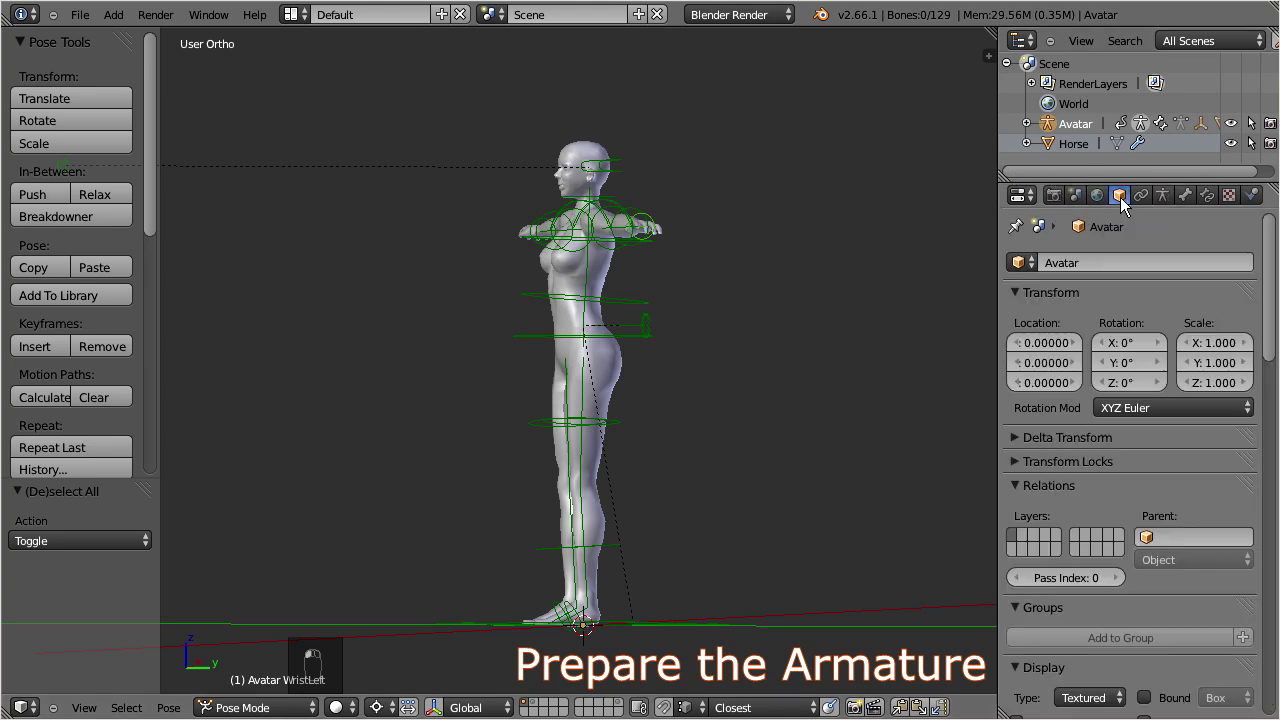
{"action": "left_click_drag", "start_coordinate": [1264, 236], "coordinate": [1266, 448]}
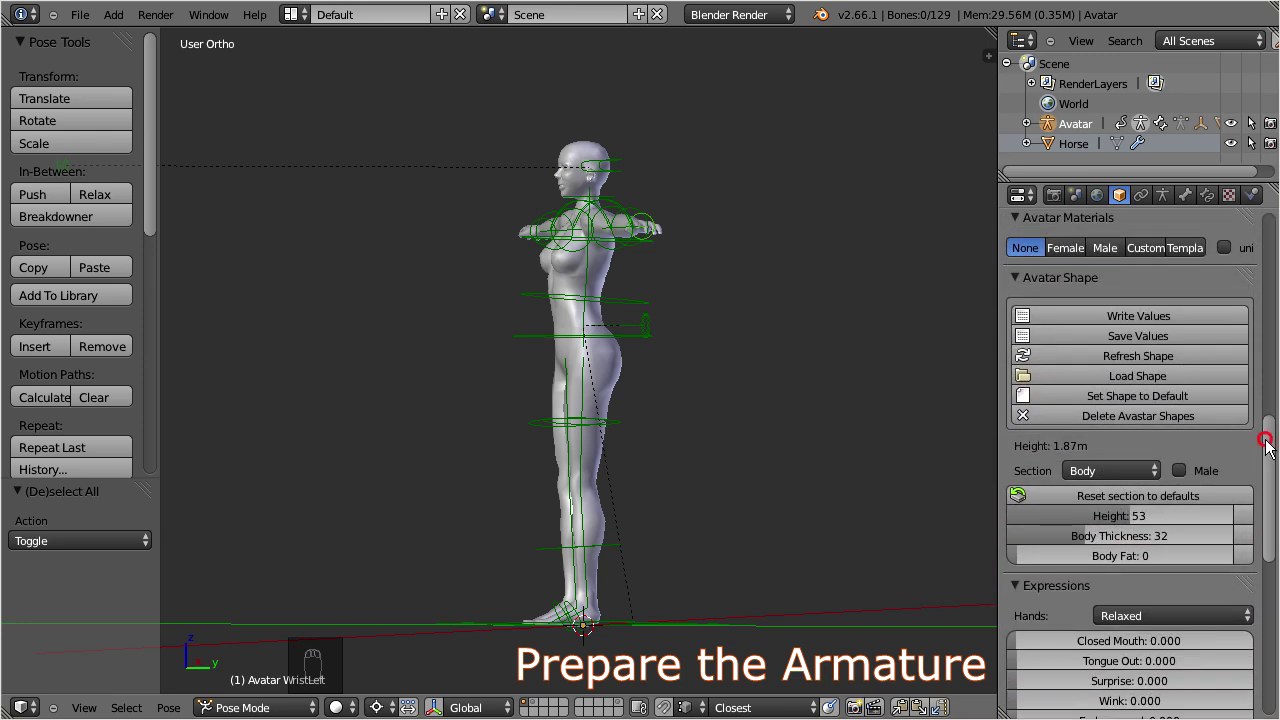
{"action": "left_click", "coordinate": [1052, 413]}
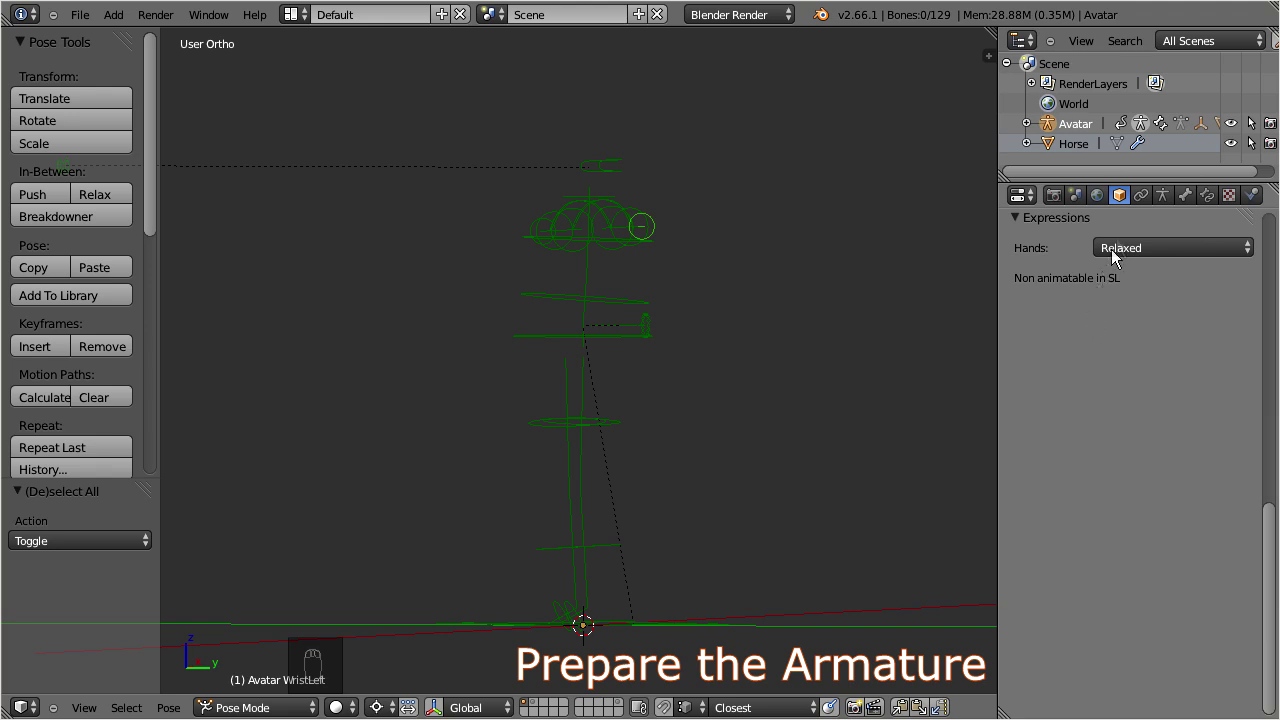
Enable the Structure bone layer and draw the rig controls as Stick Shapes.
{"action": "left_click", "coordinate": [1161, 196]}
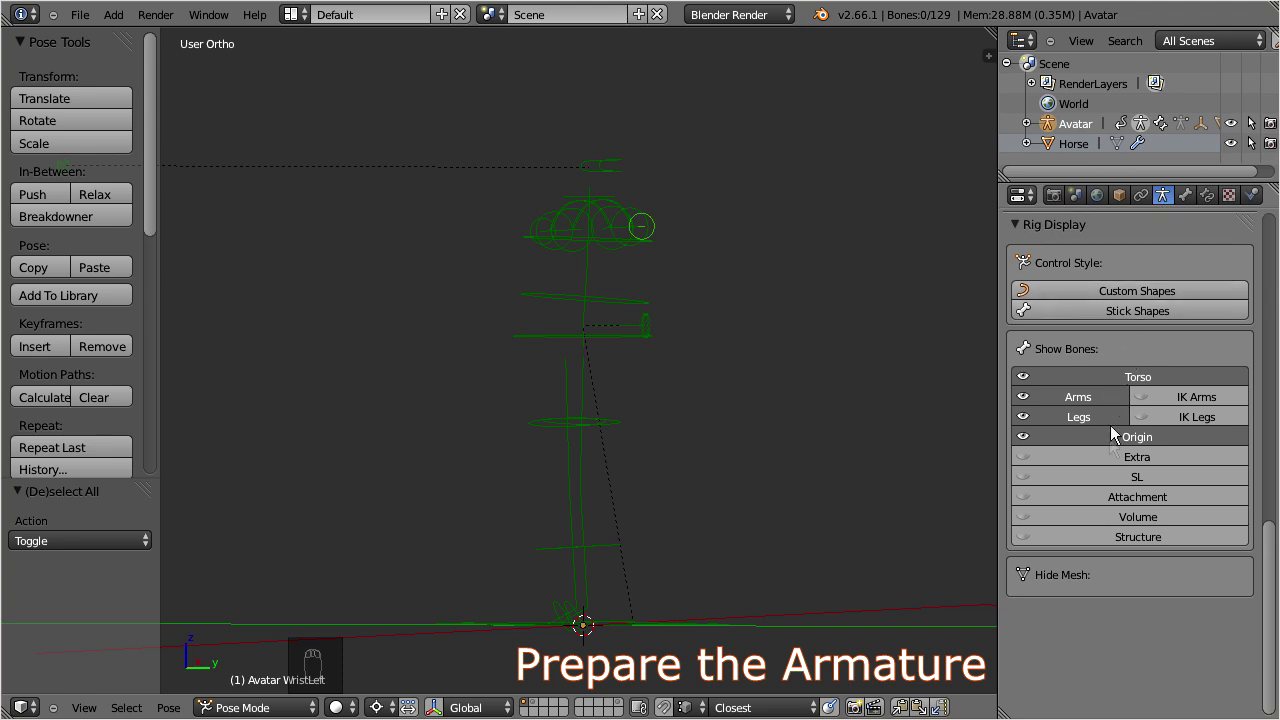
{"action": "left_click", "coordinate": [1070, 536]}
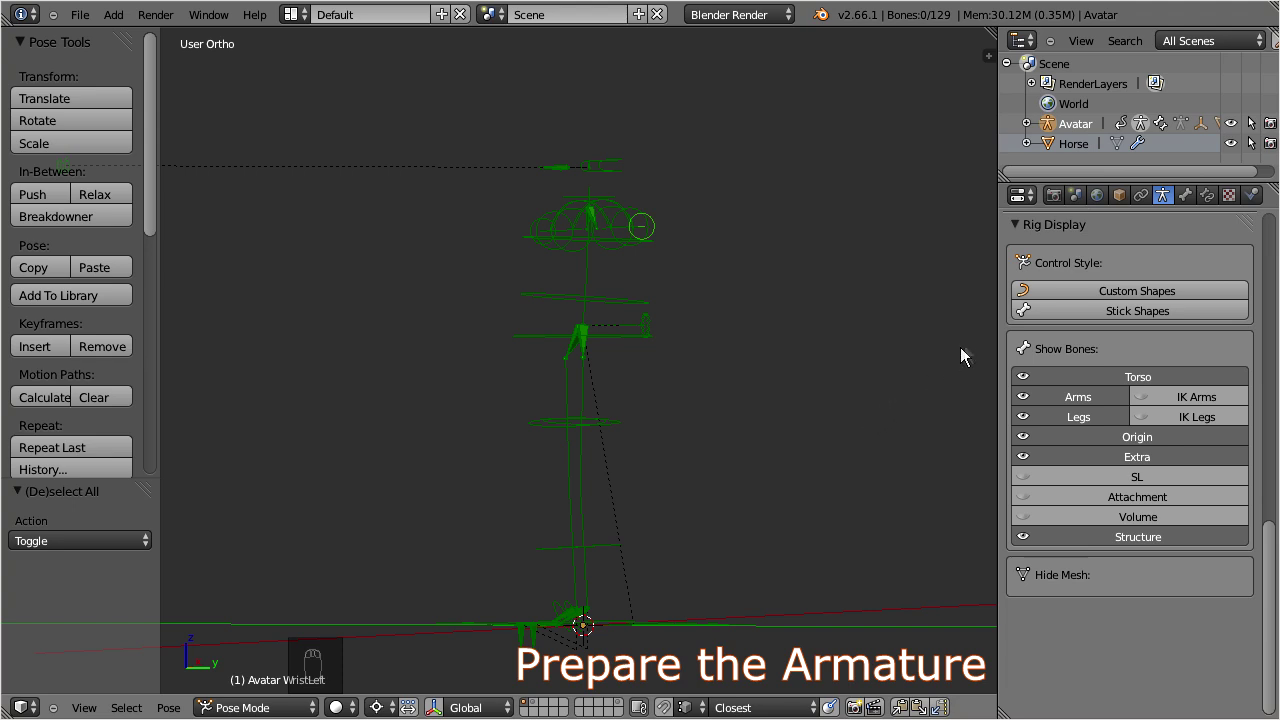
{"action": "left_click", "coordinate": [1105, 312]}
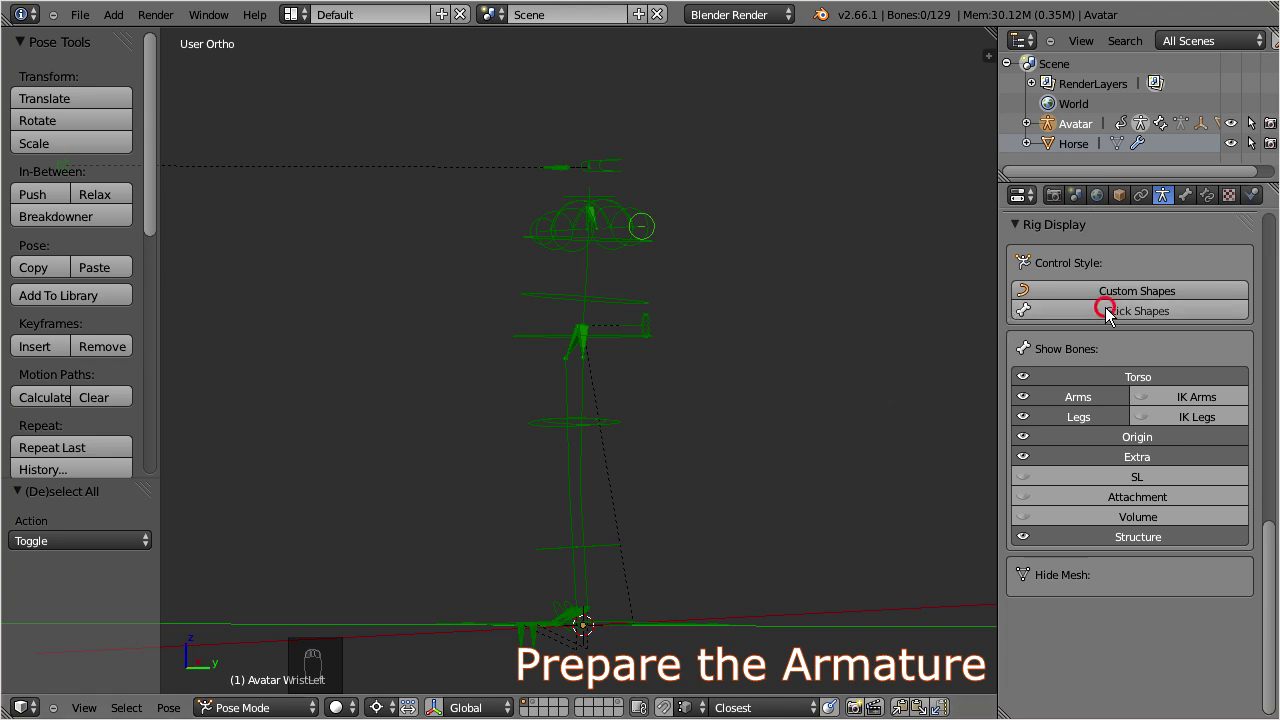
{"action": "left_click_drag", "start_coordinate": [1268, 570], "coordinate": [1274, 260]}
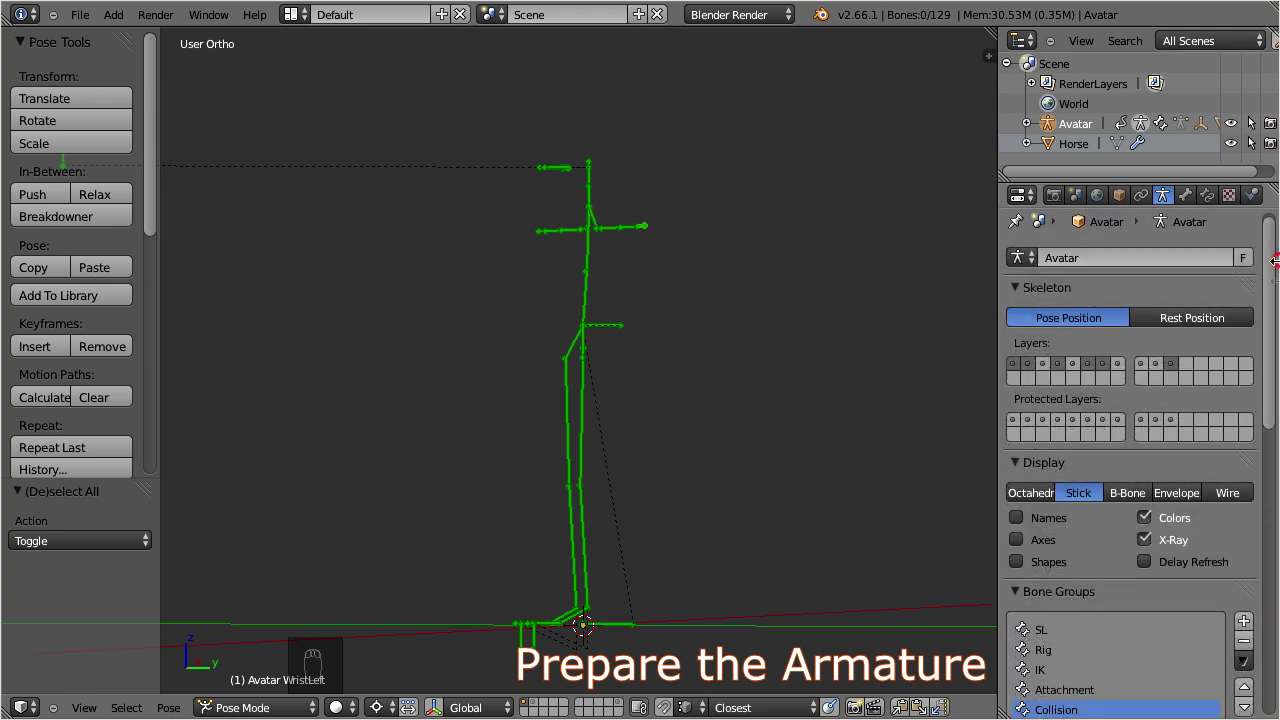
Switch the armature's bone display to Octahedral.
{"action": "left_click", "coordinate": [1021, 500]}
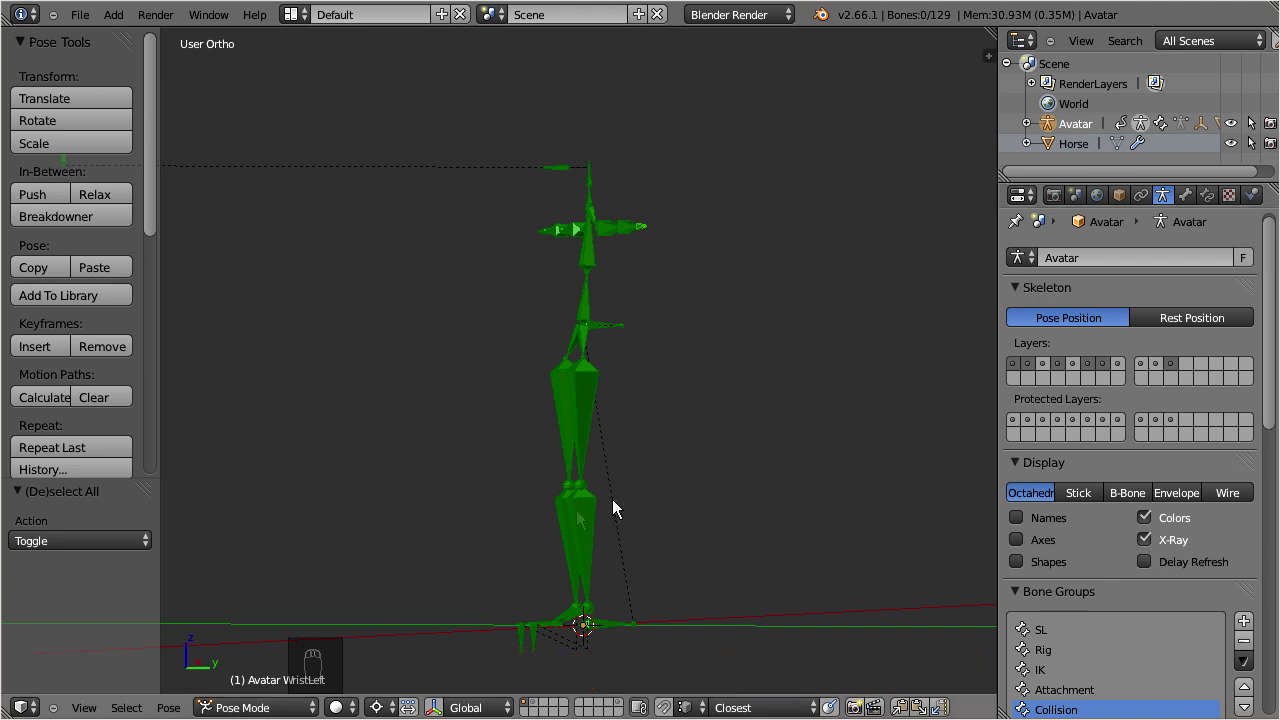
{"action": "left_click", "coordinate": [300, 705]}
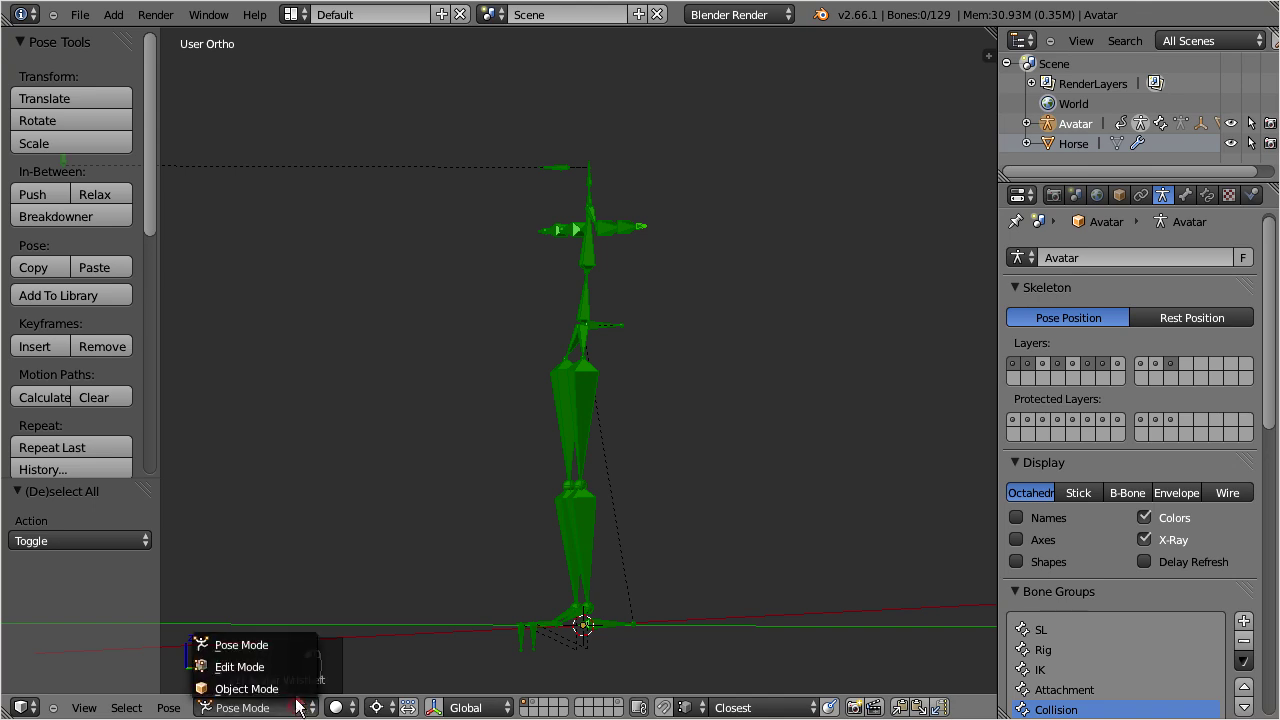
Return to Object Mode, show the horse's layer, and put the armature into Edit Mode.
{"action": "left_click", "coordinate": [296, 689]}
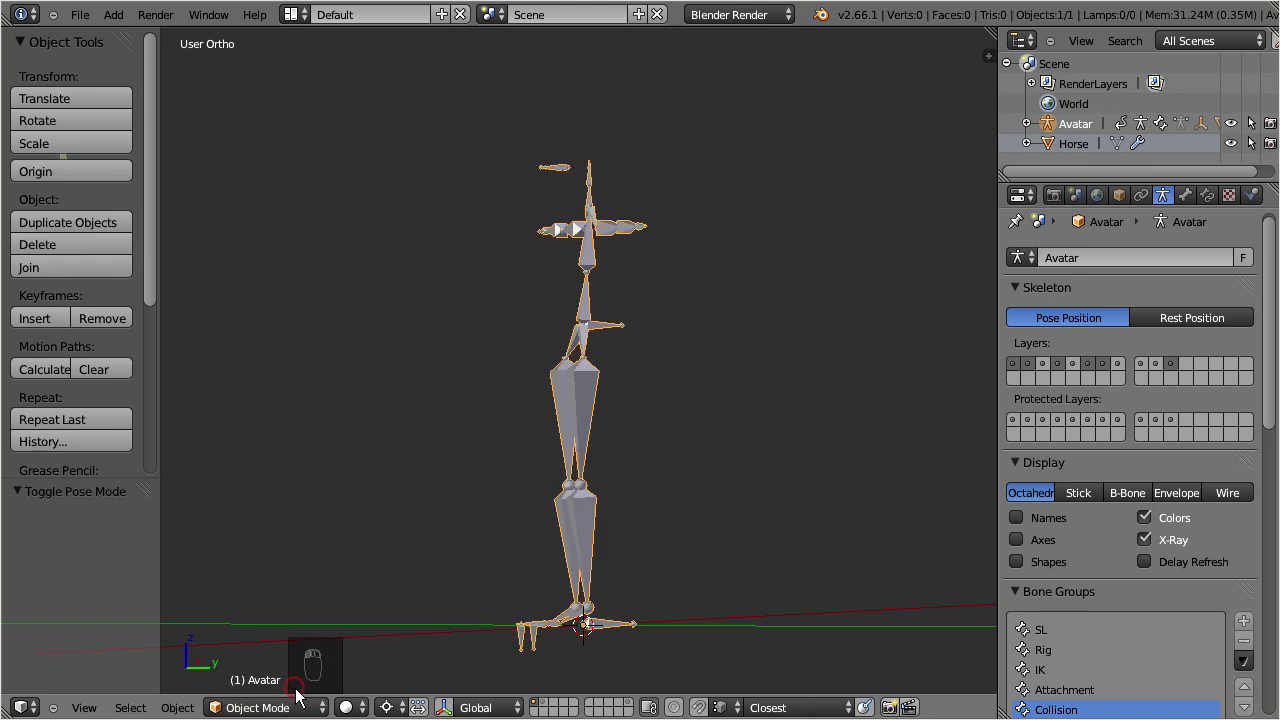
{"action": "left_click", "coordinate": [543, 705], "text": "shift"}
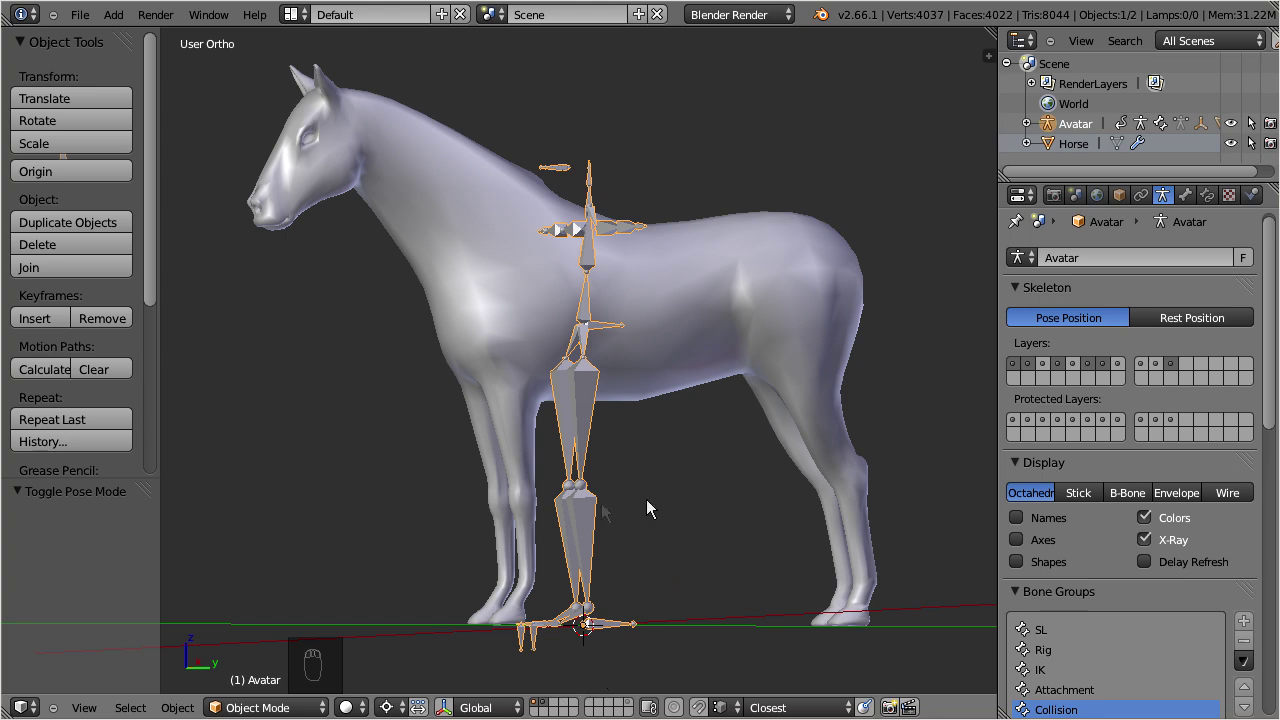
{"action": "left_click", "coordinate": [258, 706]}
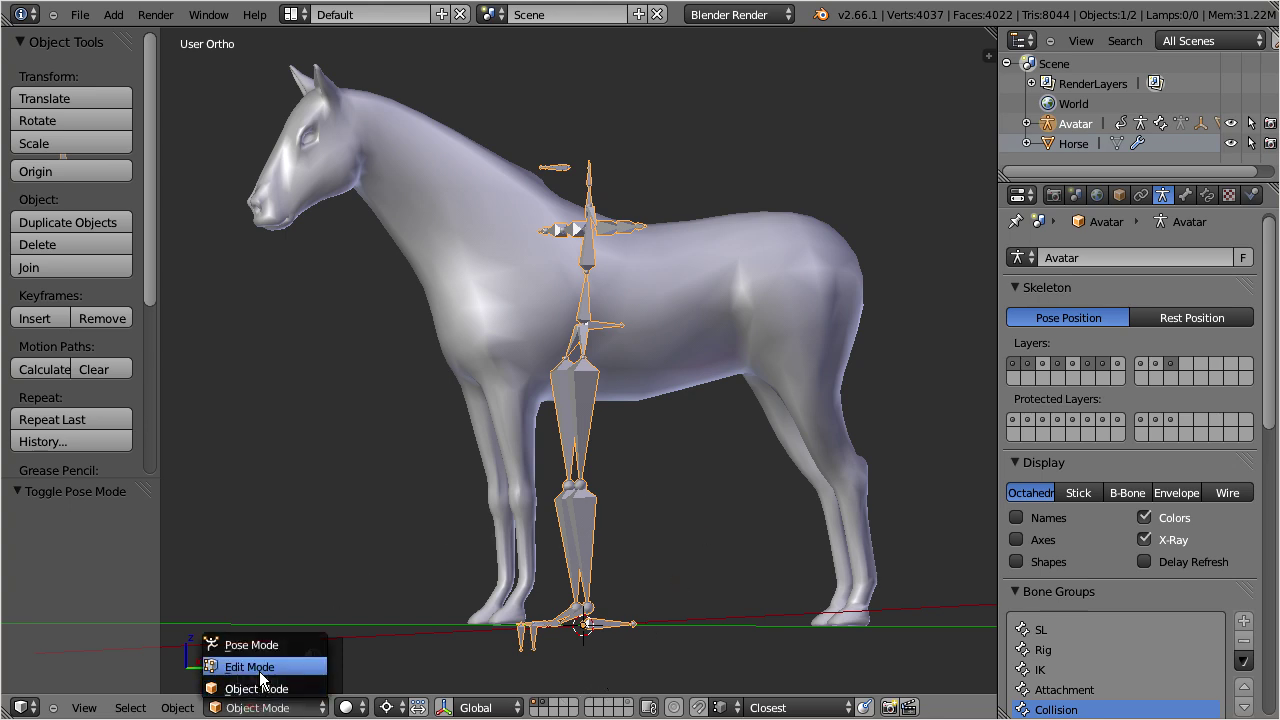
{"action": "left_click", "coordinate": [266, 668]}
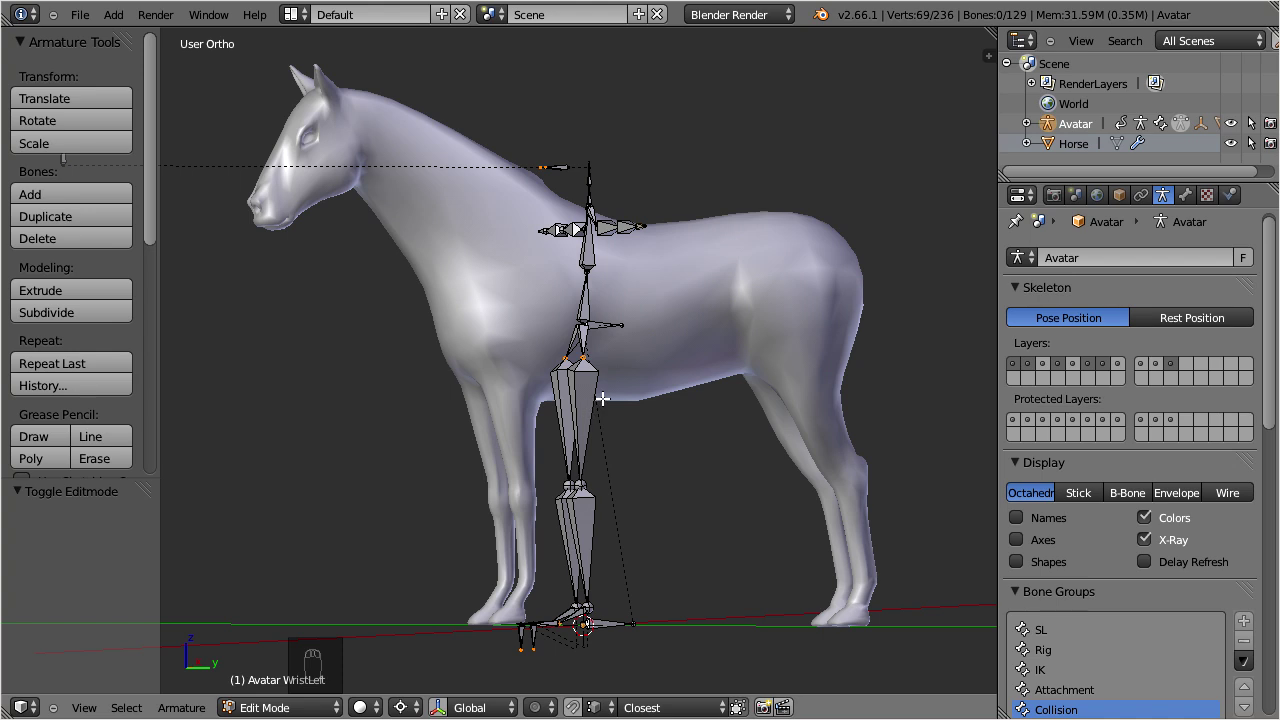
Select all bones and, in right side view, move them along global Y by 0.5752.
{"action": "key", "text": "a"}
{"action": "key", "text": "KP_3"}
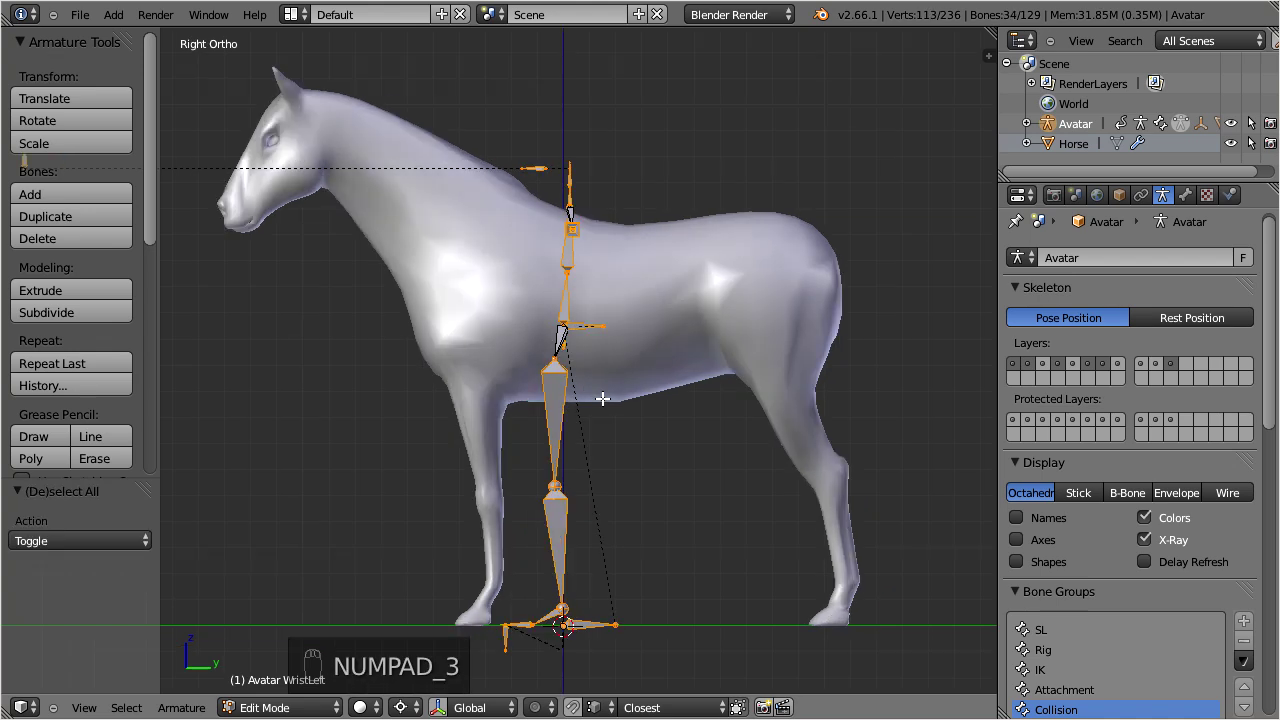
{"action": "key", "text": "g"}
{"action": "key", "text": "y"}
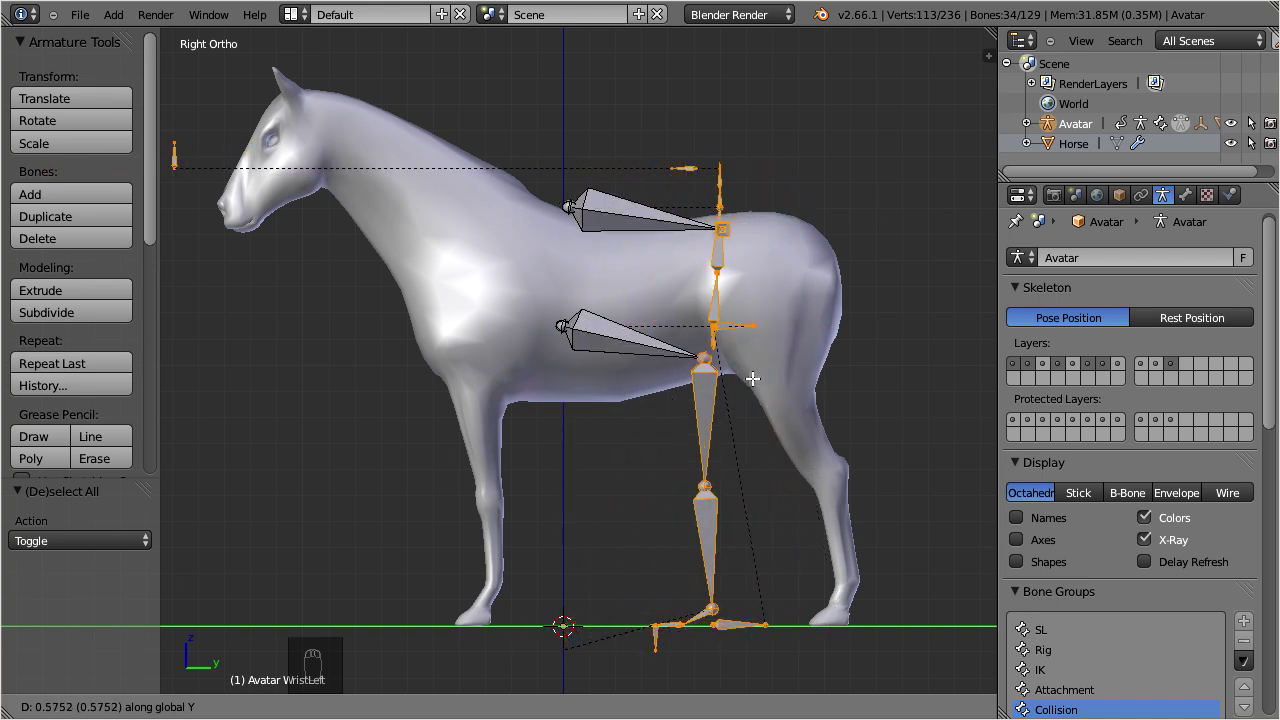
Confirm the bone move and zoom in on the armature's hips and spine.
{"action": "left_click", "coordinate": [638, 370]}
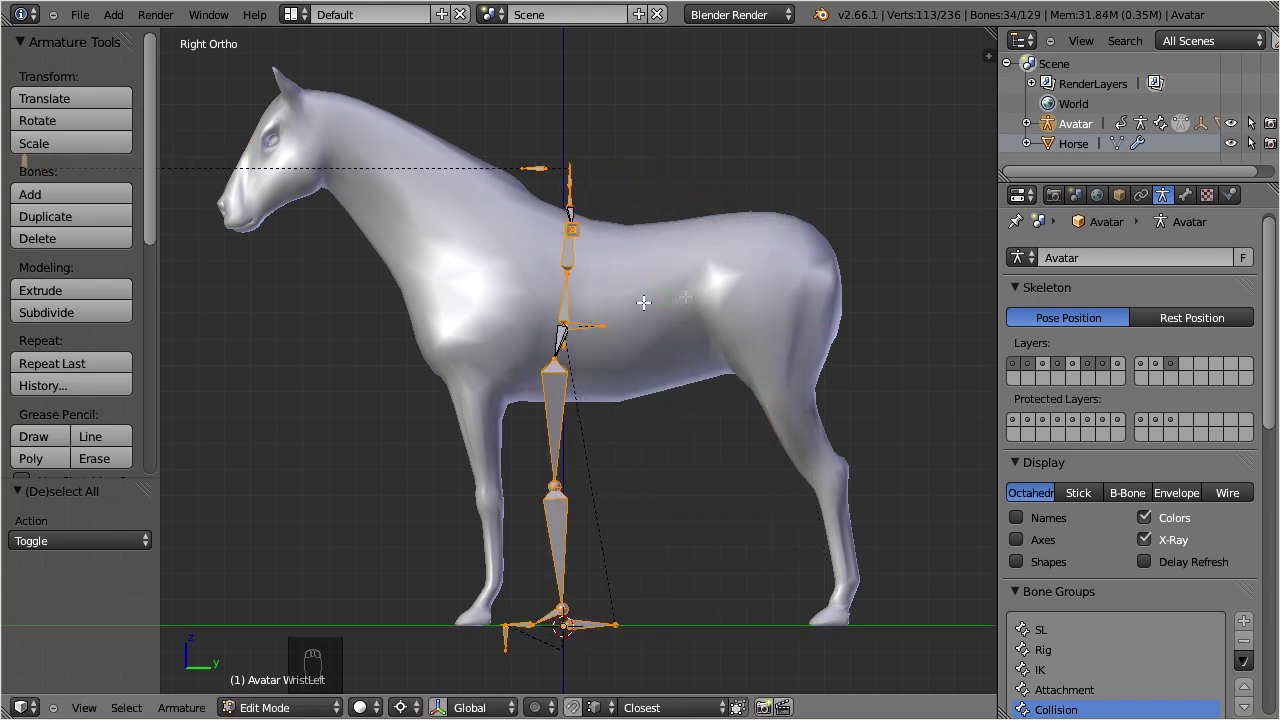
{"action": "middle_click_drag", "start_coordinate": [644, 302], "coordinate": [800, 303]}
{"action": "scroll", "coordinate": [780, 290], "scroll_direction": "up", "scroll_amount": 5}
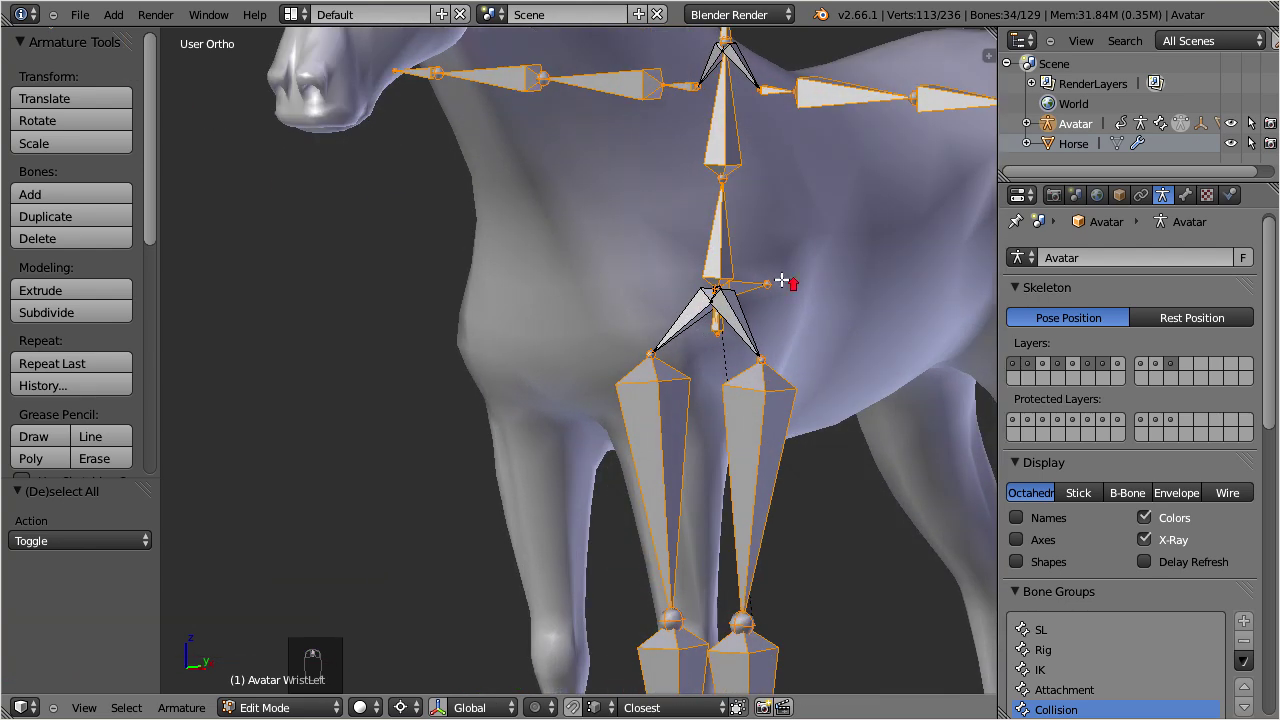
{"action": "scroll", "coordinate": [782, 282], "scroll_direction": "up", "scroll_amount": 1}
{"action": "middle_click_drag", "start_coordinate": [865, 241], "coordinate": [719, 397], "text": "shift"}
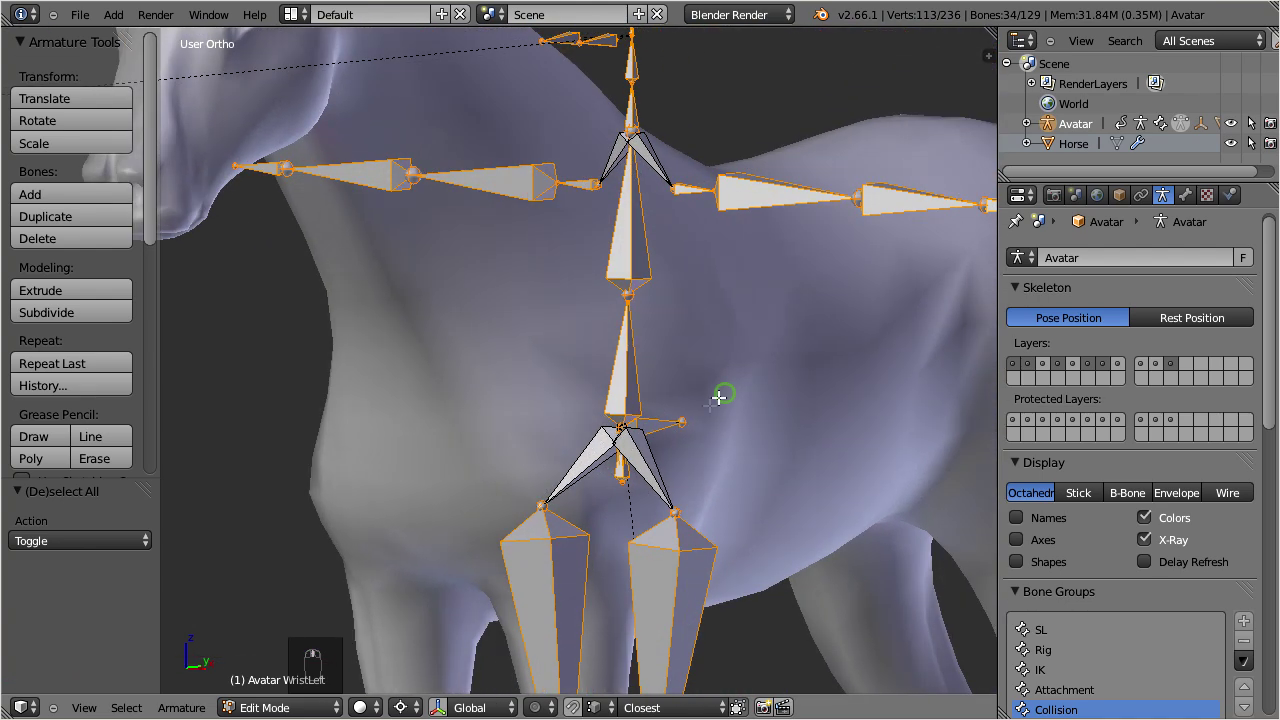
Select the HipLink and collar link bones, then widen the tool panel to SL Bone Control.
{"action": "right_click", "coordinate": [638, 459]}
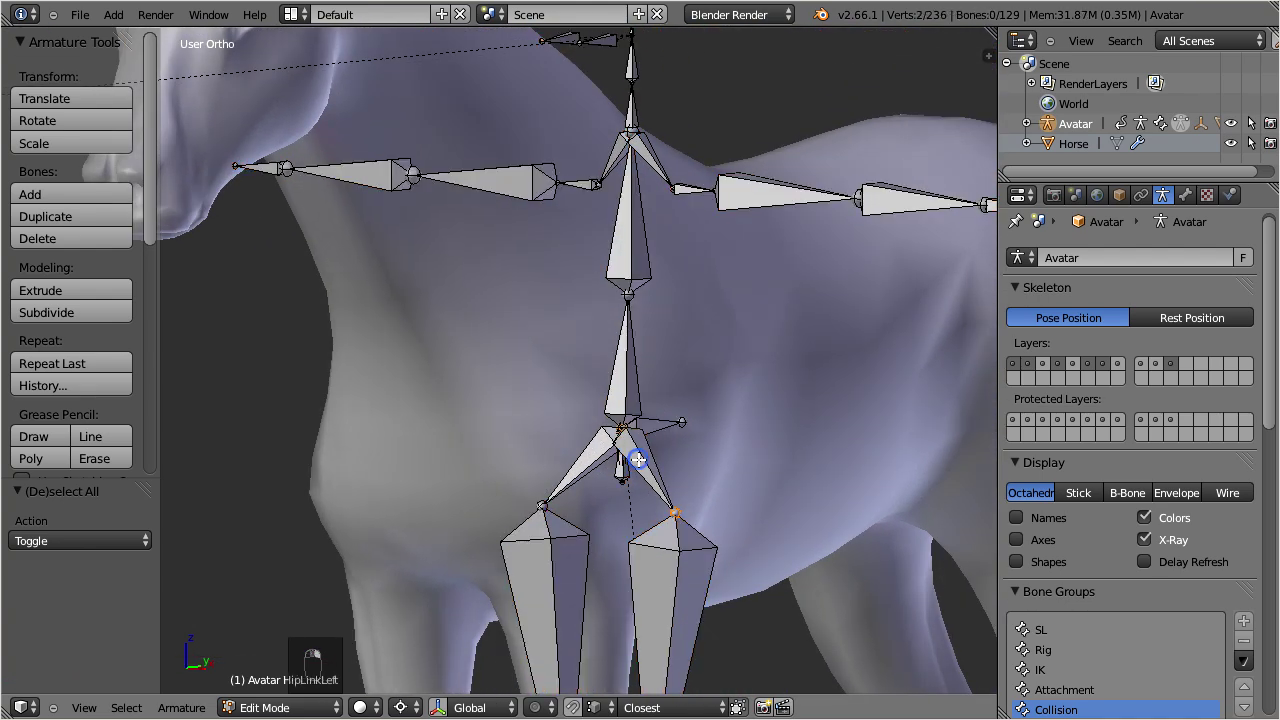
{"action": "right_click", "coordinate": [582, 457]}
{"action": "right_click", "coordinate": [636, 149]}
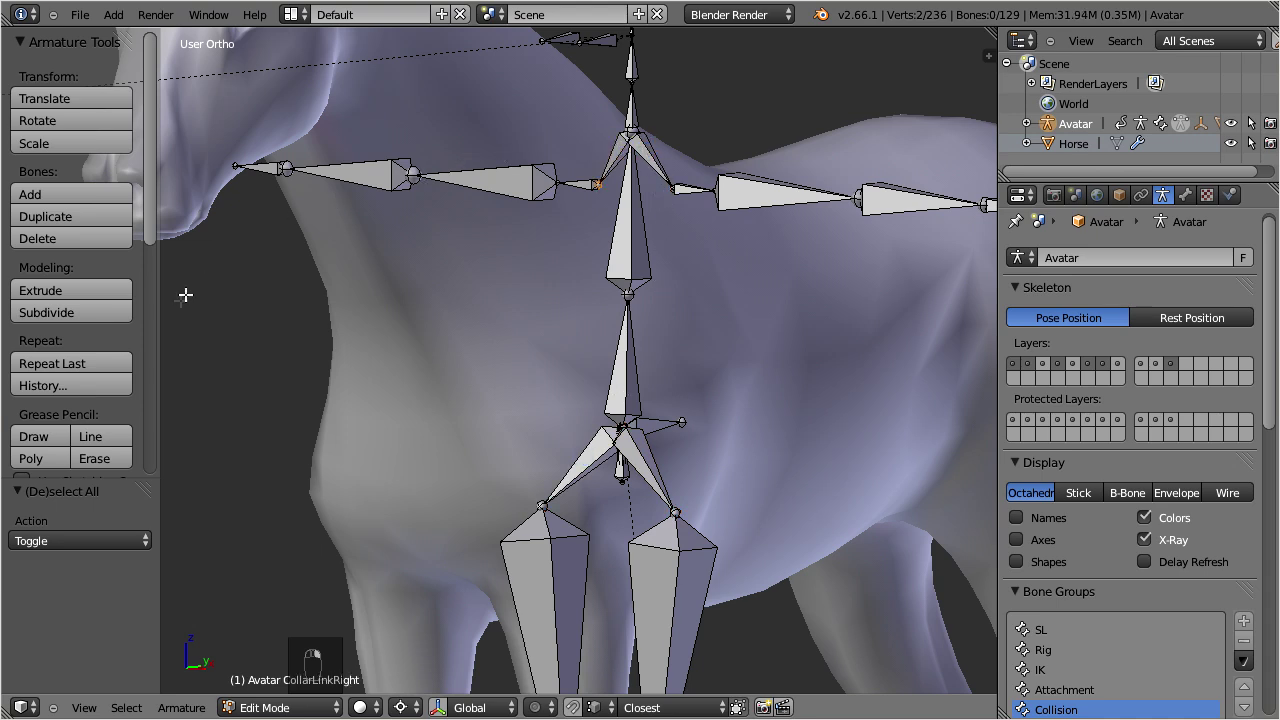
{"action": "left_click_drag", "start_coordinate": [160, 322], "coordinate": [296, 341]}
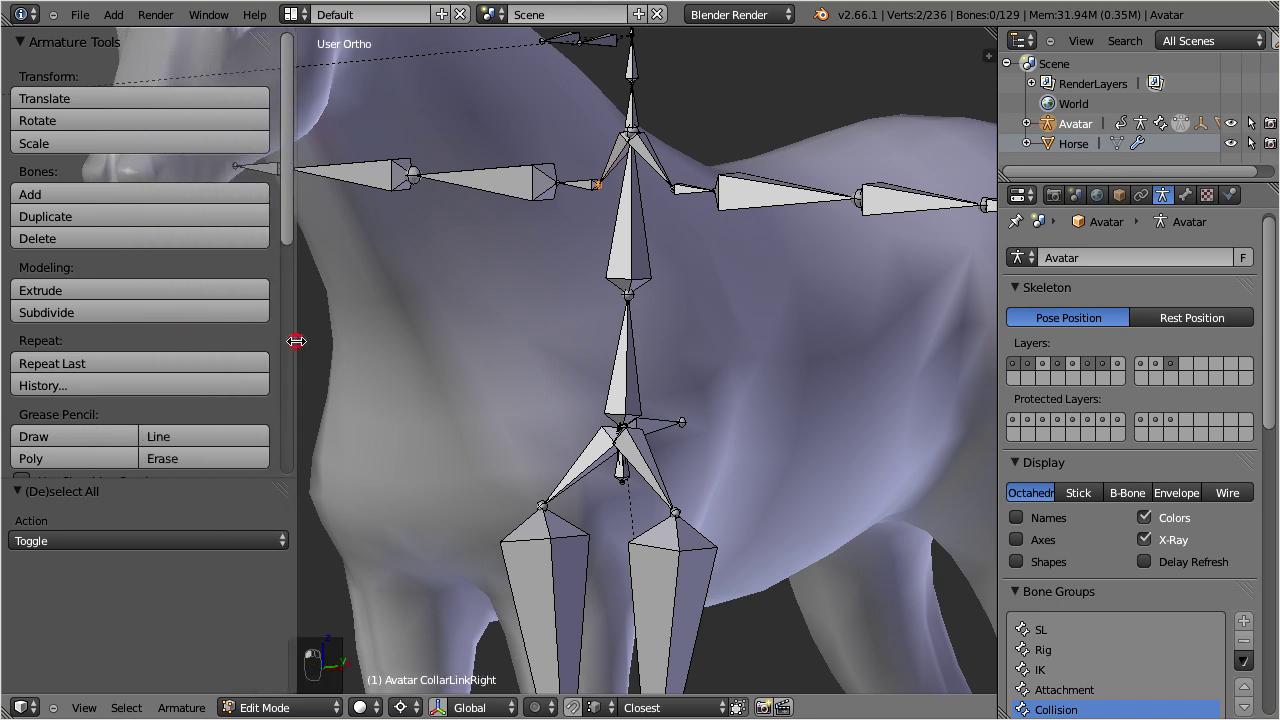
{"action": "left_click_drag", "start_coordinate": [289, 225], "coordinate": [284, 468]}
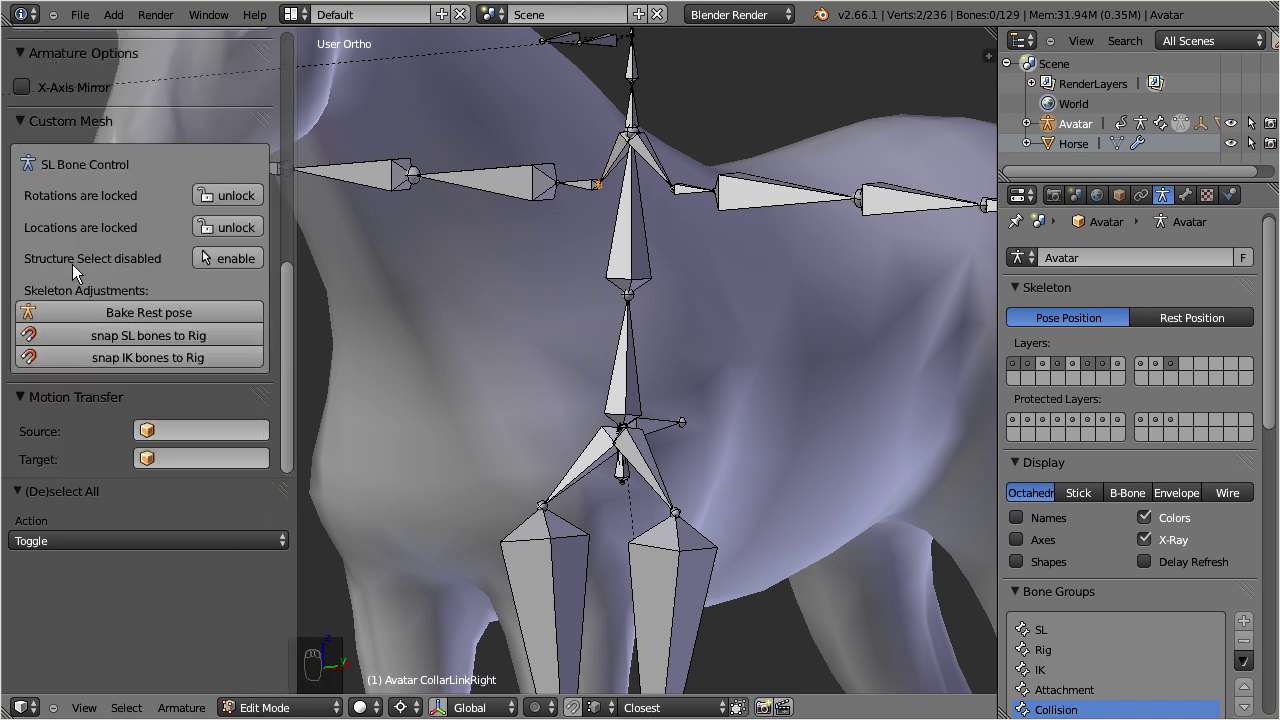
Allow structure bone selection, select all bones, and move the armature 1.074 along Y in right view.
{"action": "left_click", "coordinate": [246, 257]}
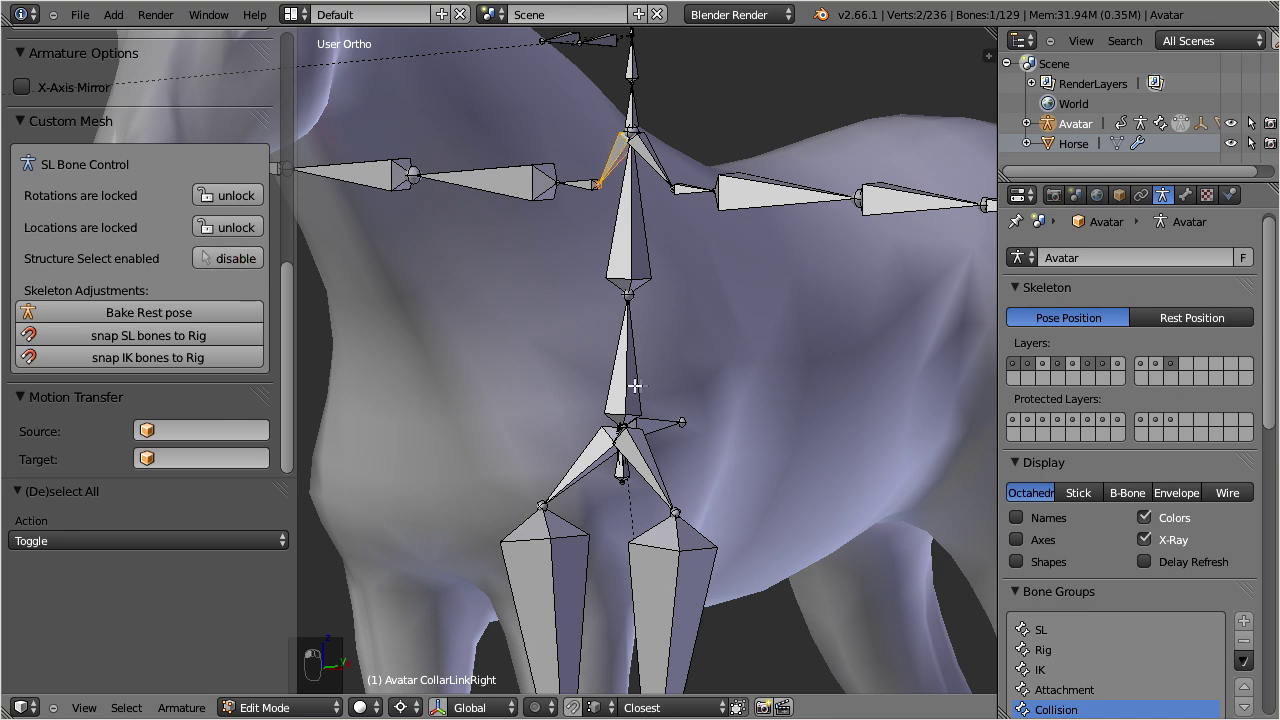
{"action": "key", "text": "a"}
{"action": "key", "text": "a"}
{"action": "key", "text": "a"}
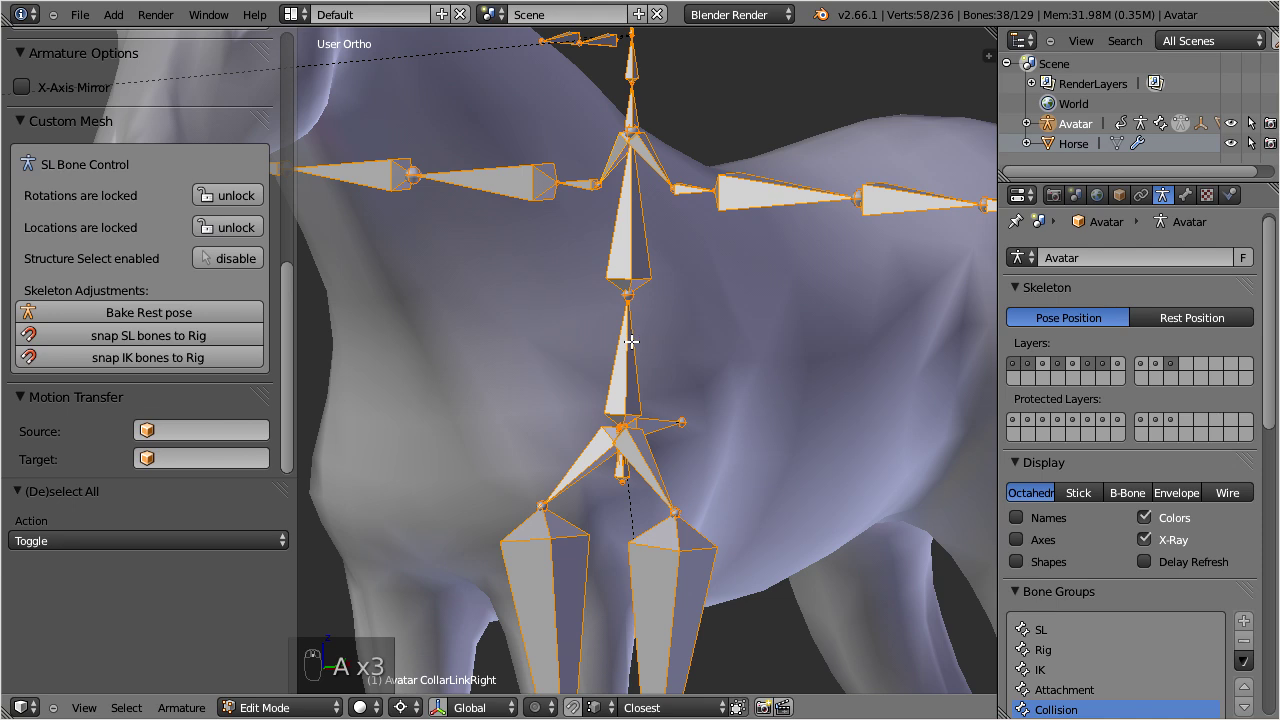
{"action": "scroll", "coordinate": [646, 339], "scroll_direction": "down", "scroll_amount": 6}
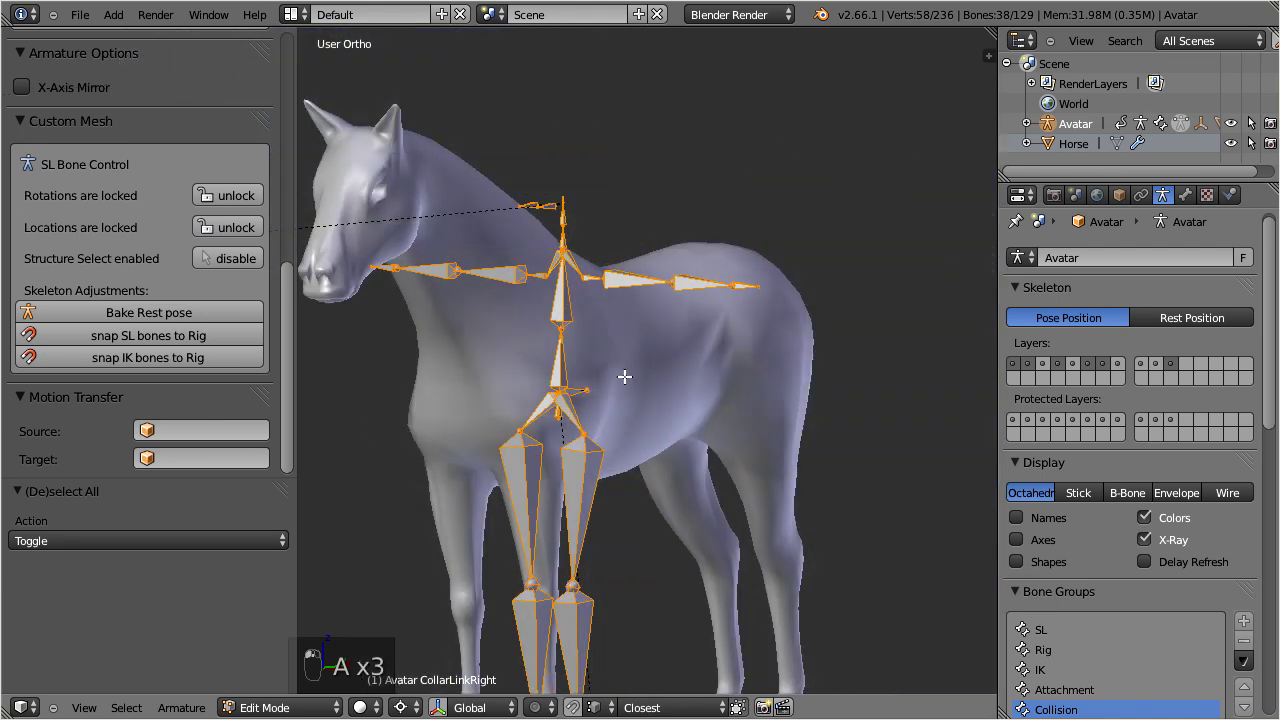
{"action": "middle_click_drag", "start_coordinate": [623, 376], "coordinate": [689, 254], "text": "shift"}
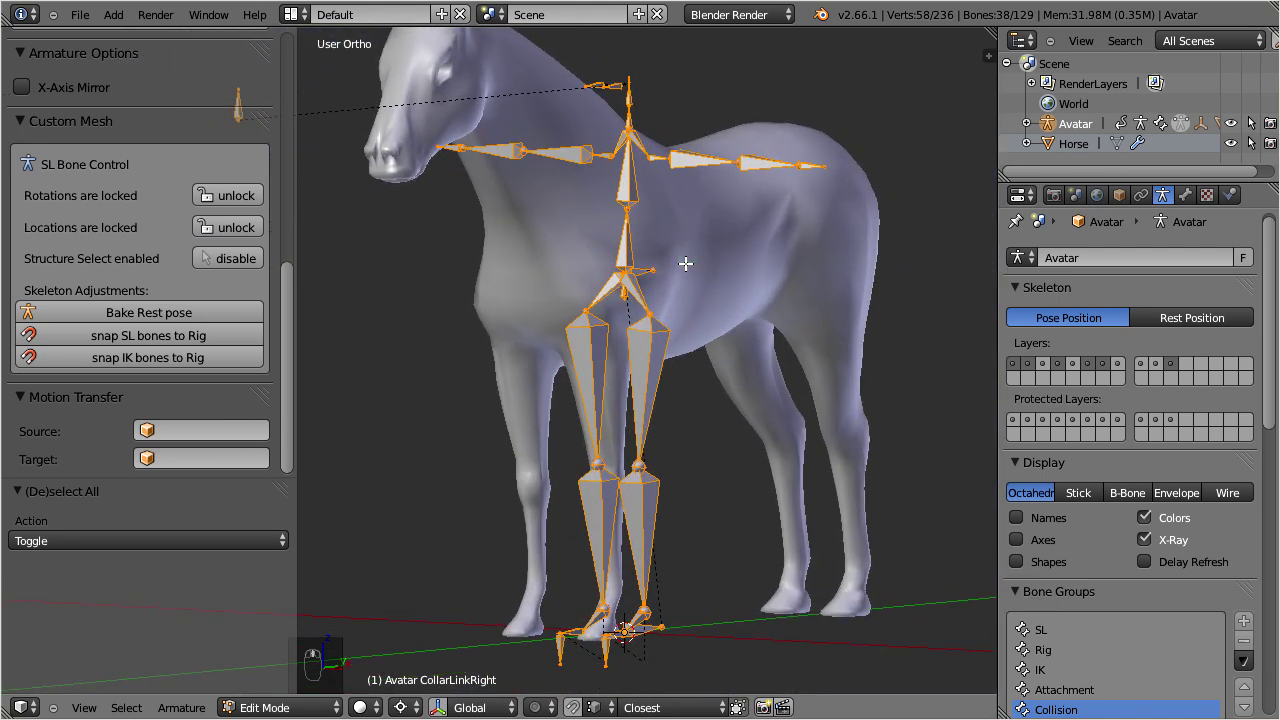
{"action": "key", "text": "KP_3"}
{"action": "key", "text": "g"}
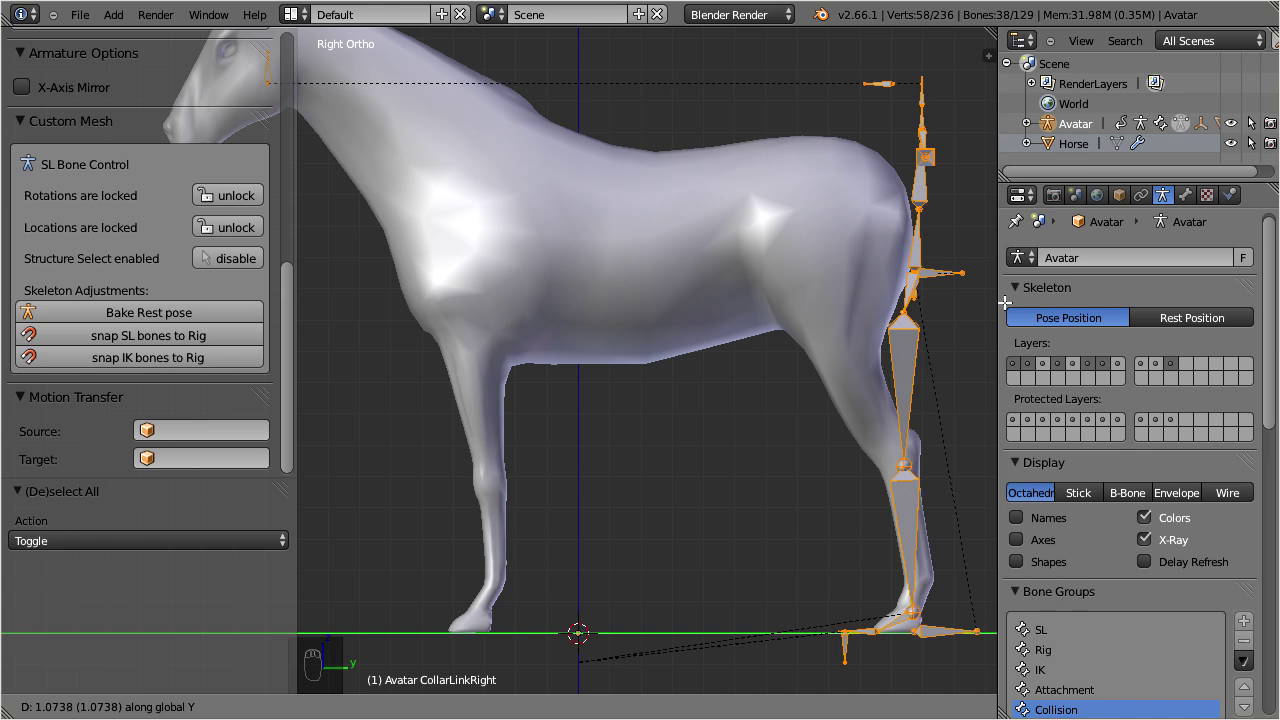
{"action": "left_click", "coordinate": [1004, 302]}
{"action": "middle_click_drag", "start_coordinate": [907, 385], "coordinate": [826, 437]}
Select the left knee joint, enable X-Axis Mirror, and test a mirrored move along X.
{"action": "right_click", "coordinate": [713, 458]}
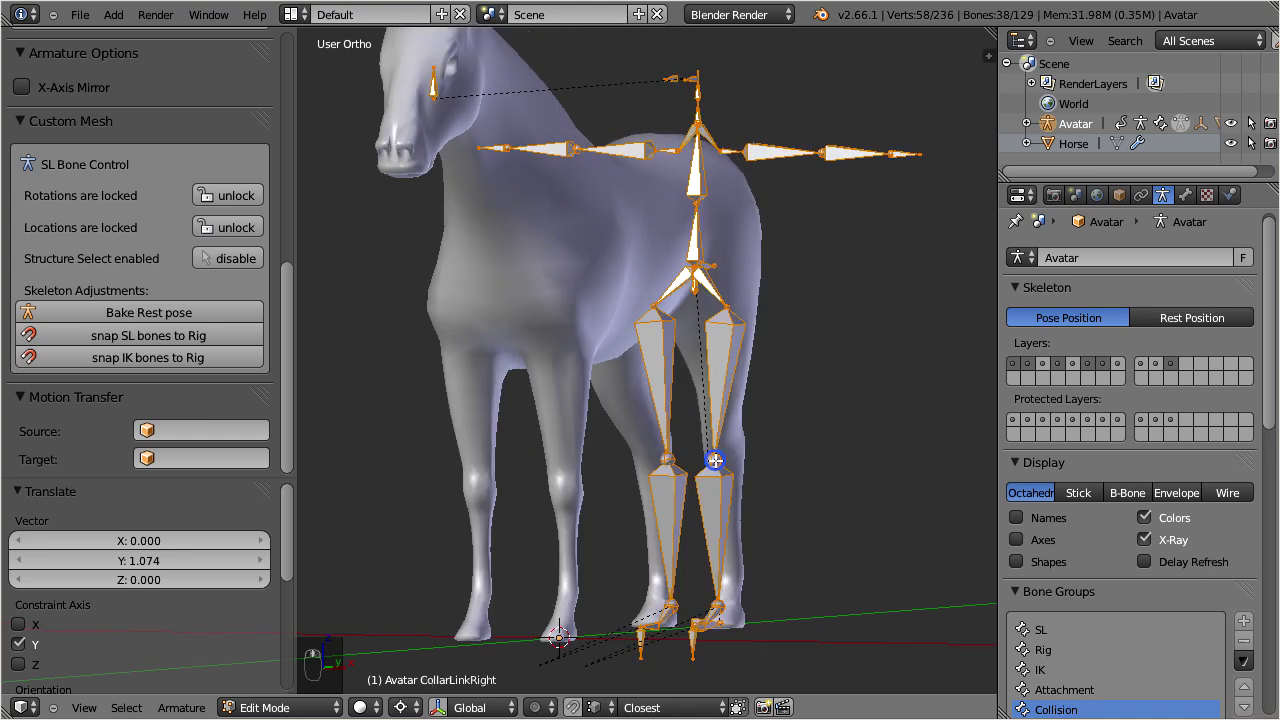
{"action": "key", "text": "g"}
{"action": "key", "text": "y"}
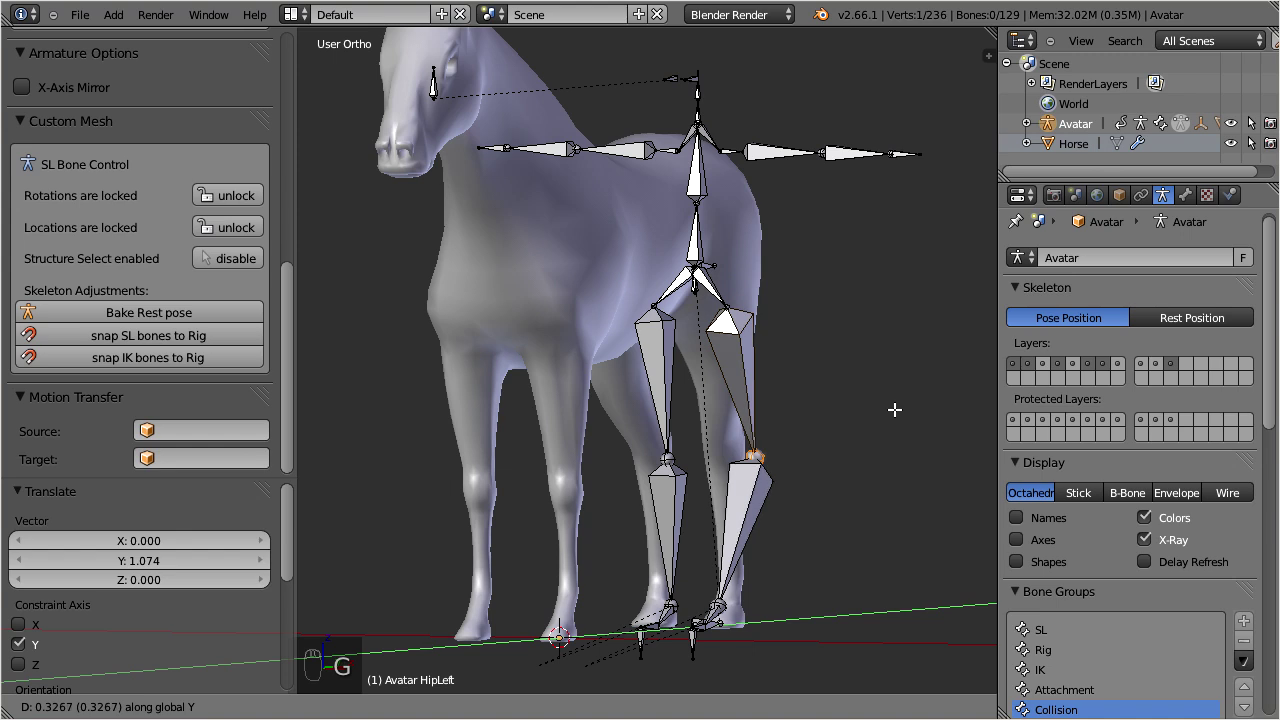
{"action": "right_click", "coordinate": [843, 421]}
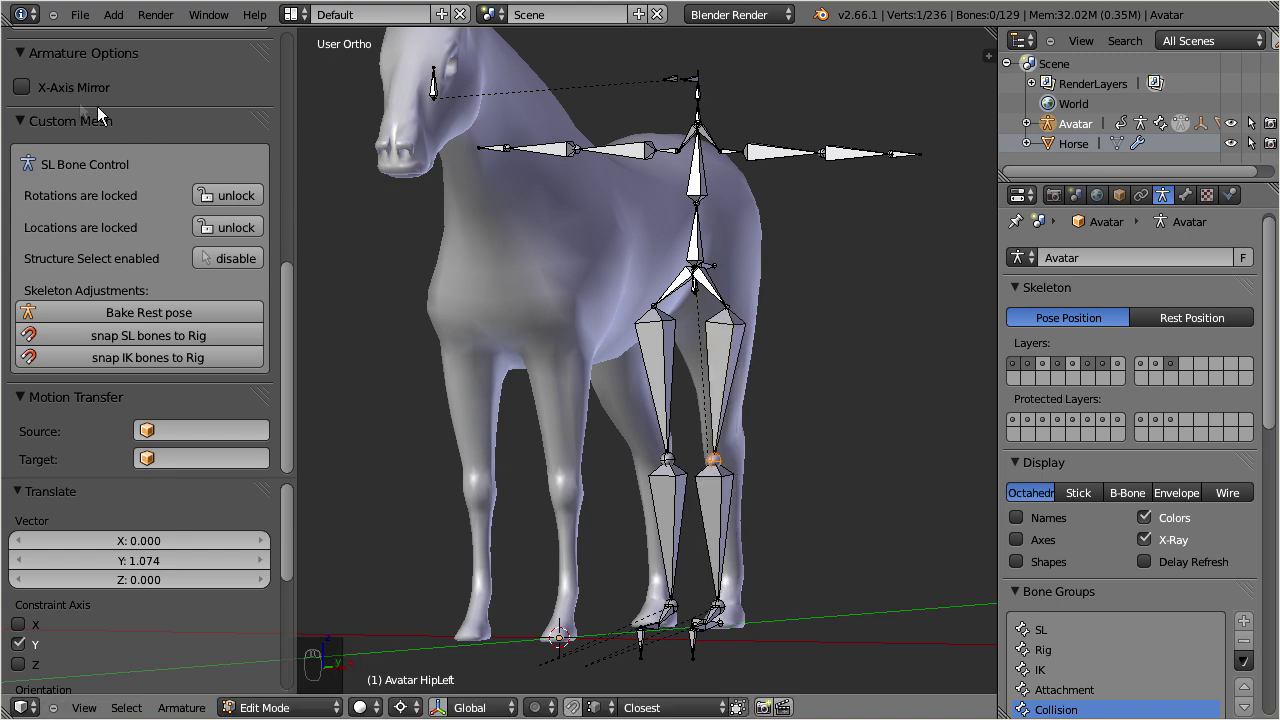
{"action": "left_click", "coordinate": [21, 88]}
{"action": "key", "text": "g"}
{"action": "key", "text": "y"}
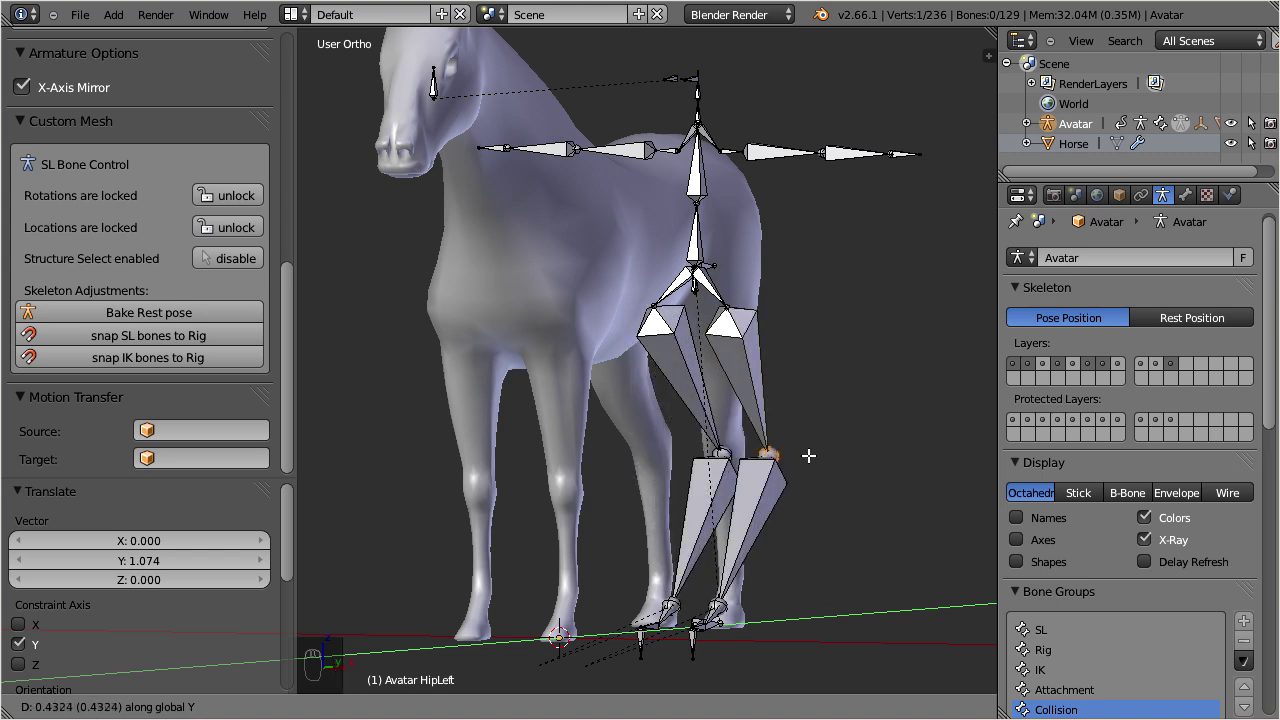
{"action": "key", "text": "x"}
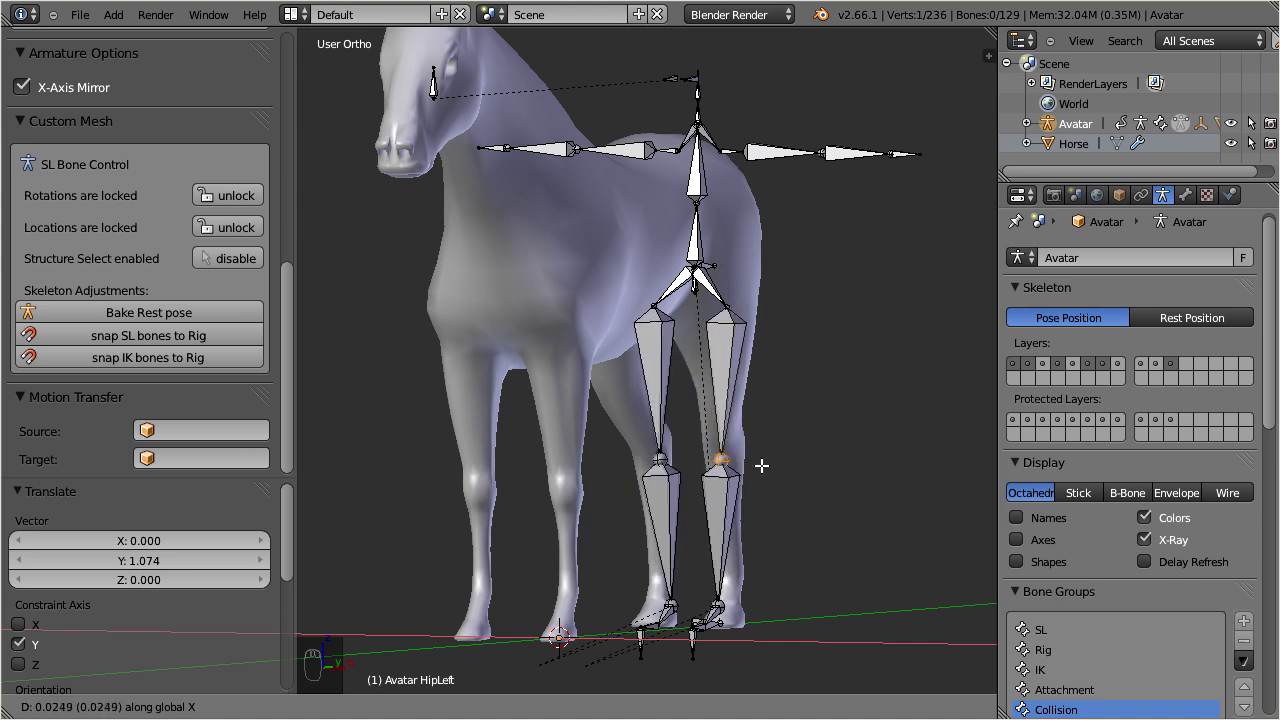
Cancel the move, then frame the left foot joint in right side view and reposition the ankle joint.
{"action": "right_click", "coordinate": [762, 473]}
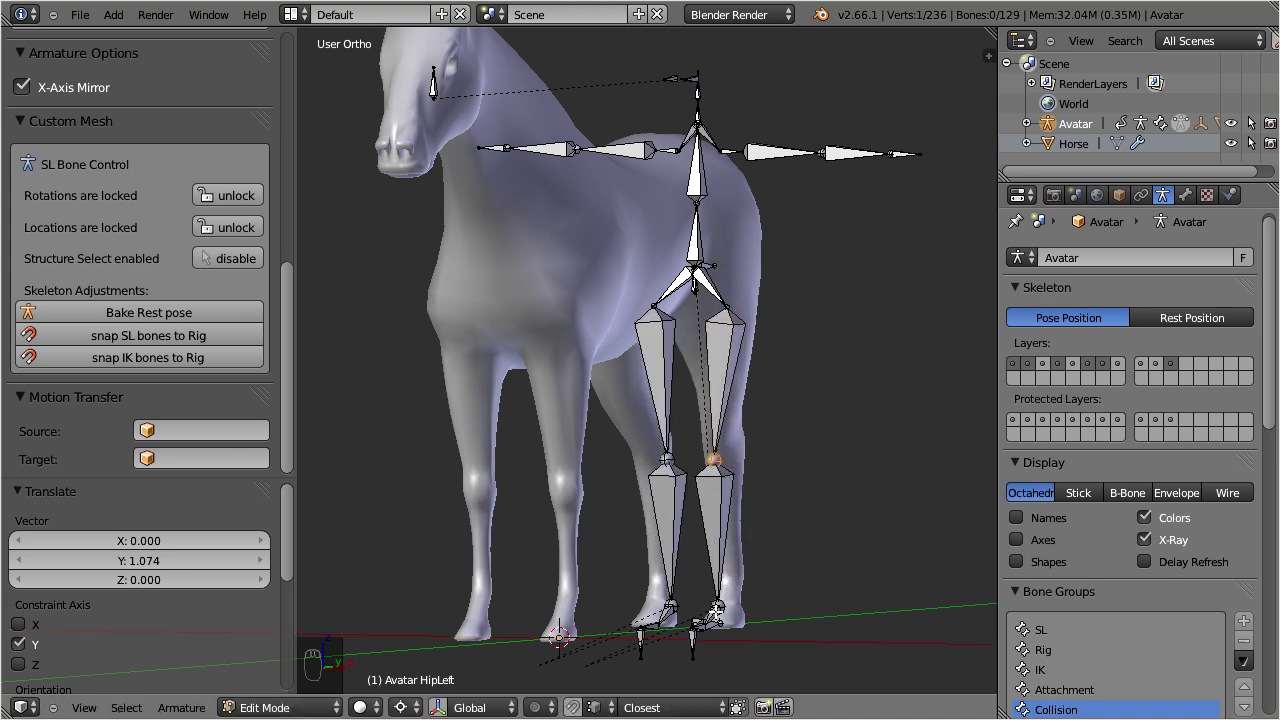
{"action": "right_click", "coordinate": [716, 609]}
{"action": "key", "text": "KP_Decimal"}
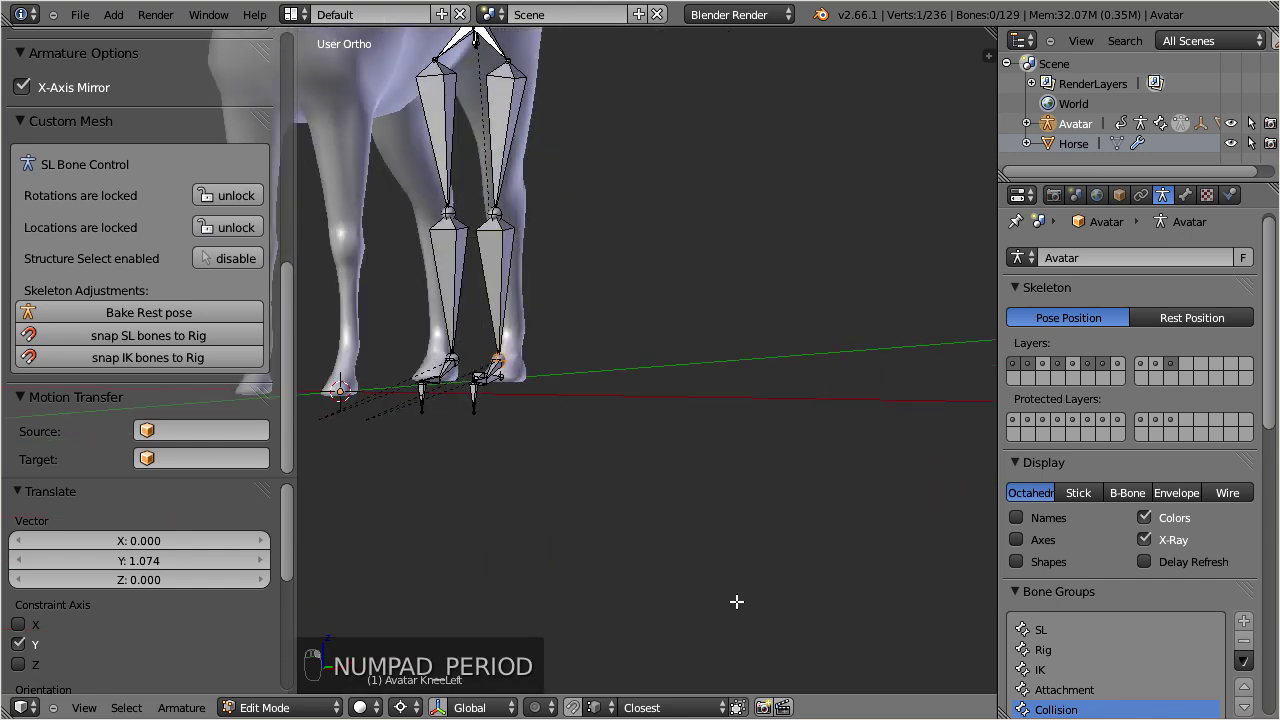
{"action": "key", "text": "KP_3"}
{"action": "scroll", "coordinate": [628, 528], "scroll_direction": "up", "scroll_amount": 9}
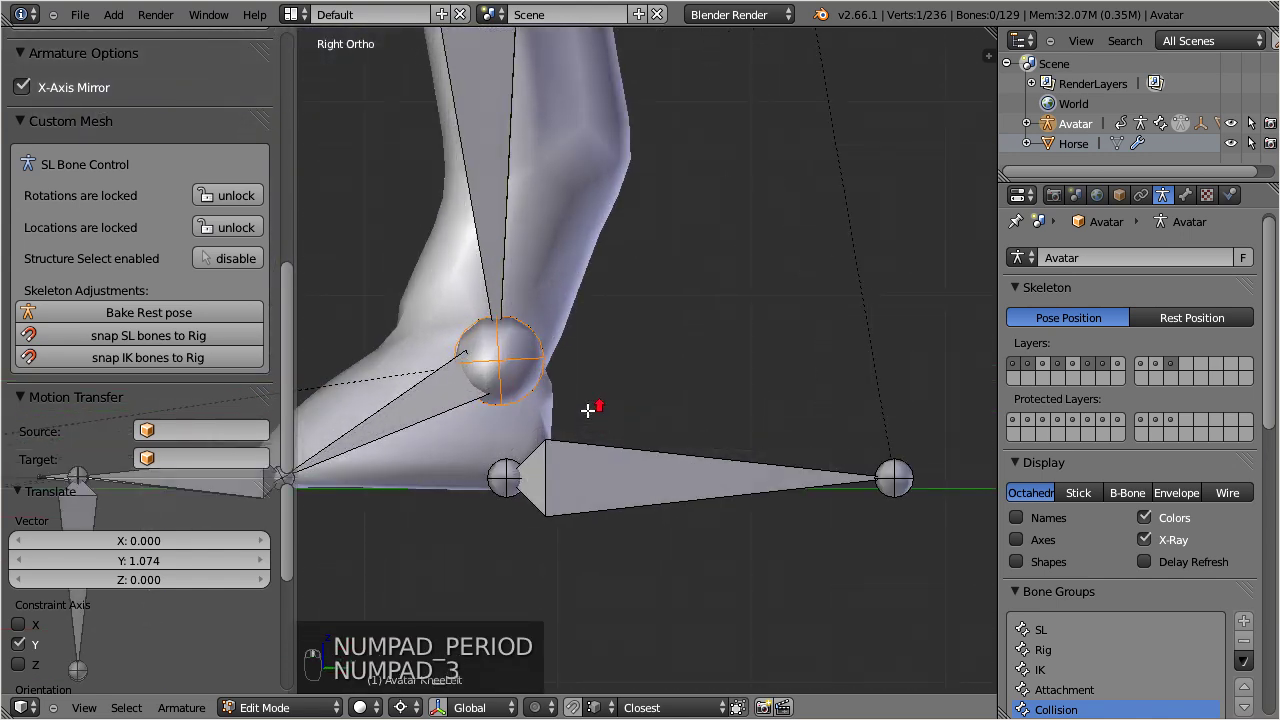
{"action": "key", "text": "g"}
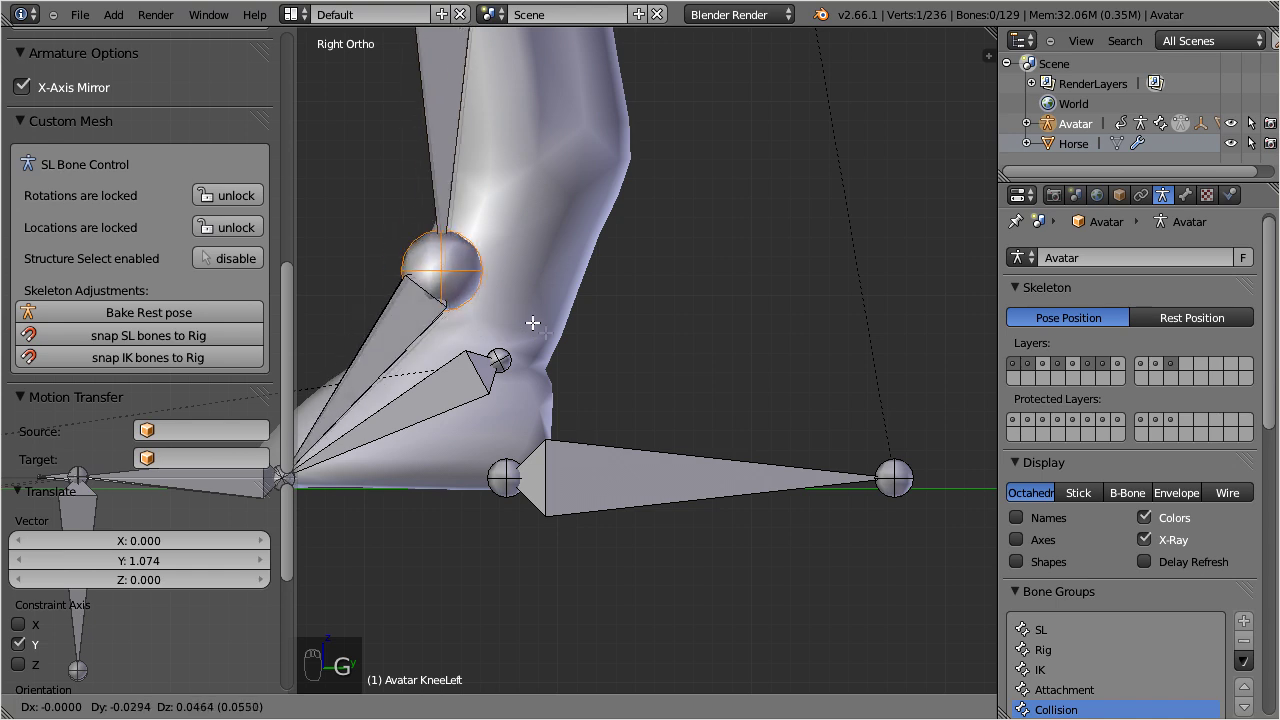
{"action": "left_click", "coordinate": [578, 410]}
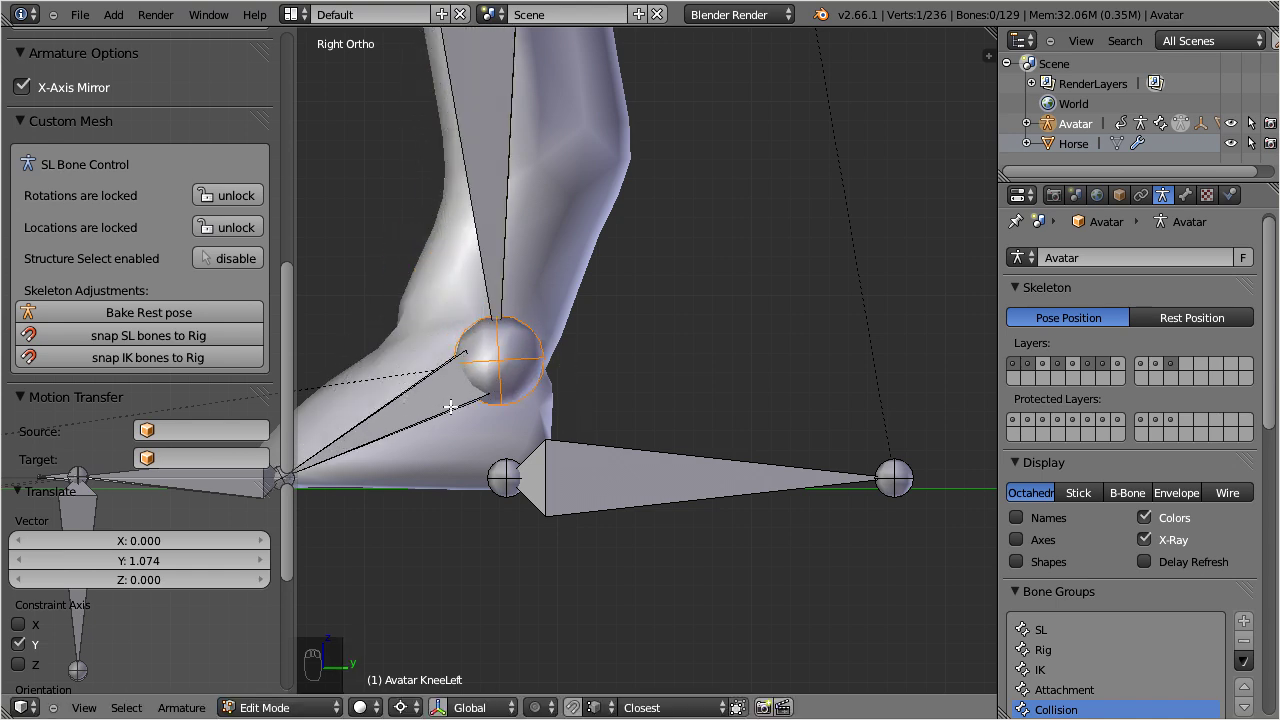
Box-select the ankle joint and raise it to the hock, 0.043 along Y and 0.108 up.
{"action": "left_click_drag", "start_coordinate": [299, 357], "coordinate": [189, 377]}
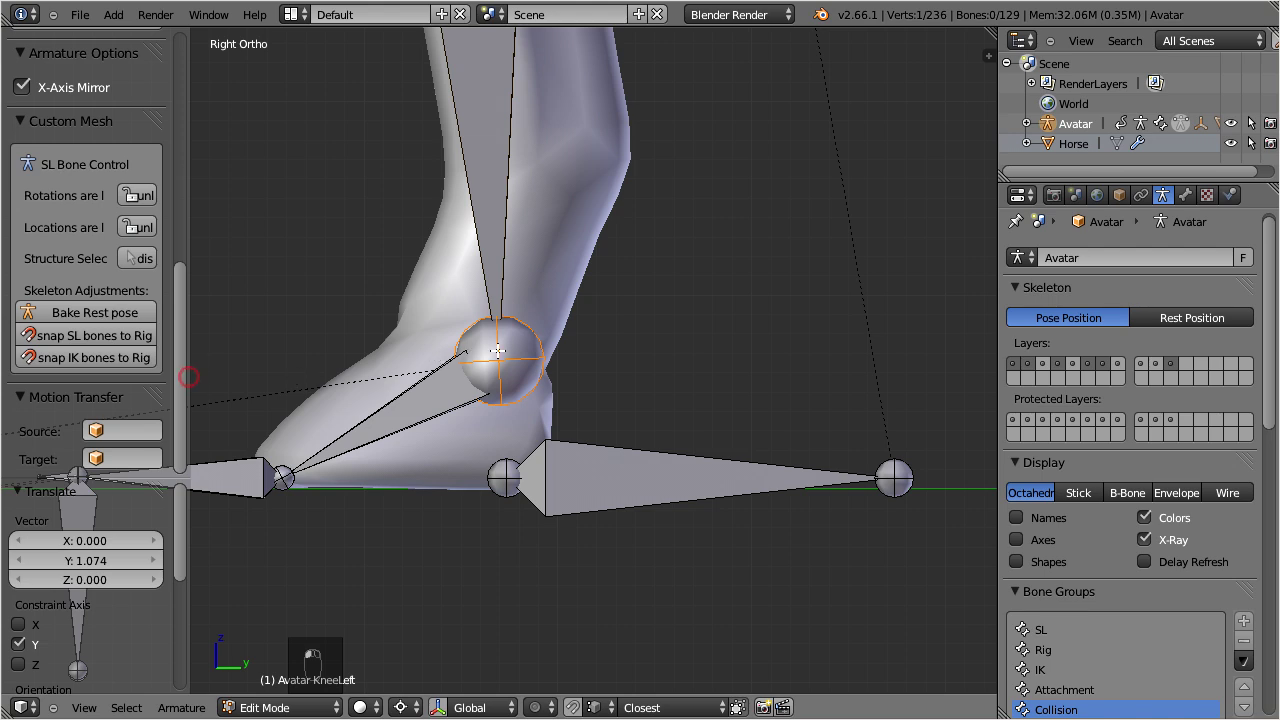
{"action": "key", "text": "b"}
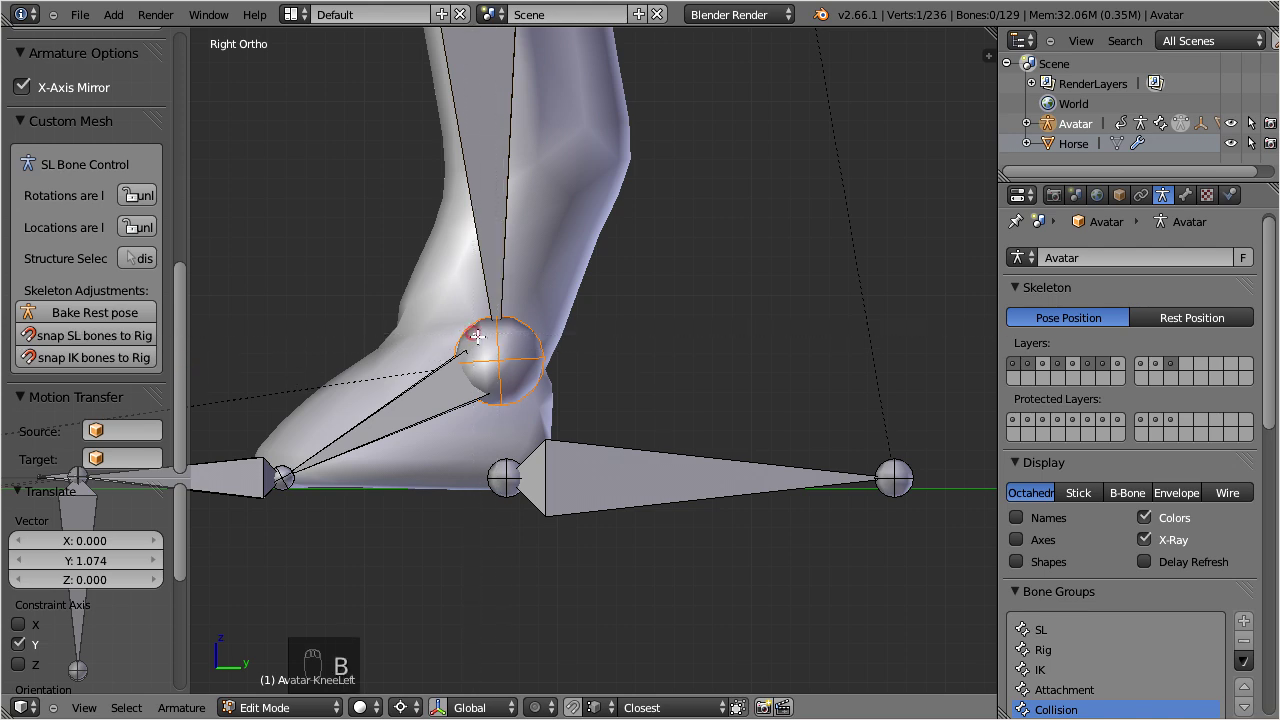
{"action": "left_click_drag", "start_coordinate": [520, 374], "coordinate": [527, 387]}
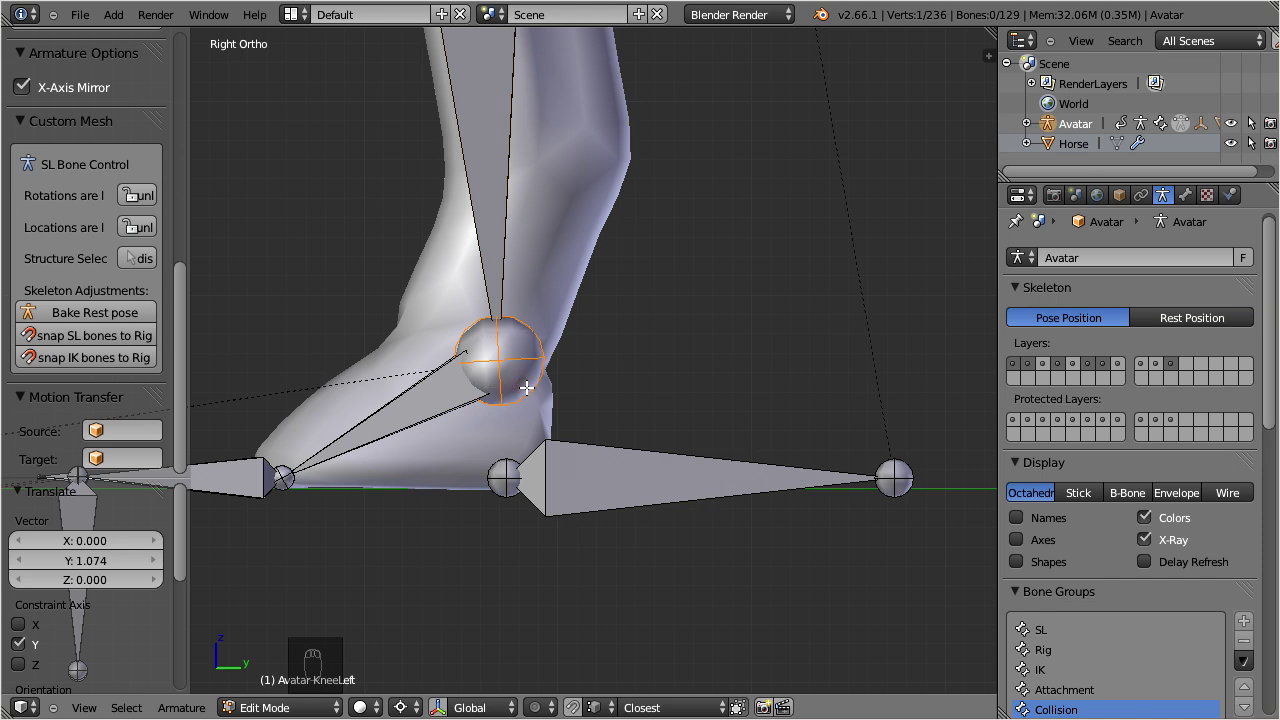
{"action": "key", "text": "g"}
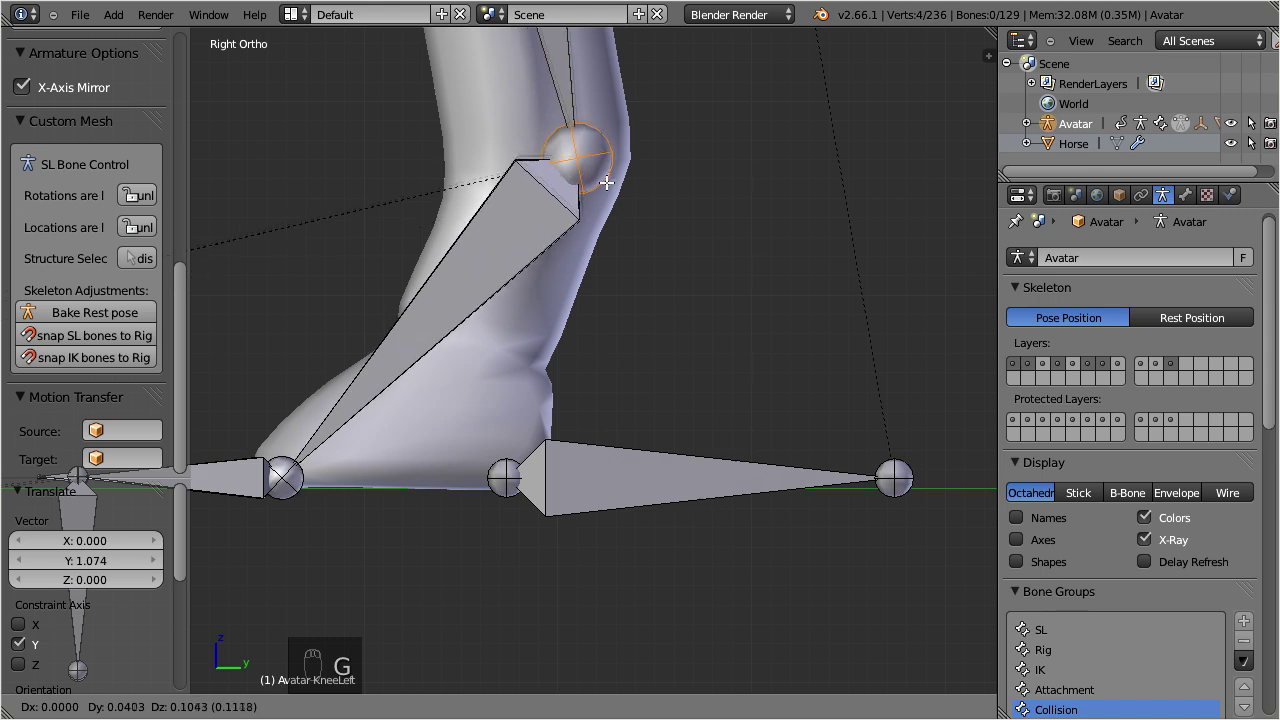
{"action": "left_click", "coordinate": [609, 181]}
{"action": "scroll", "coordinate": [620, 165], "scroll_direction": "down", "scroll_amount": 5}
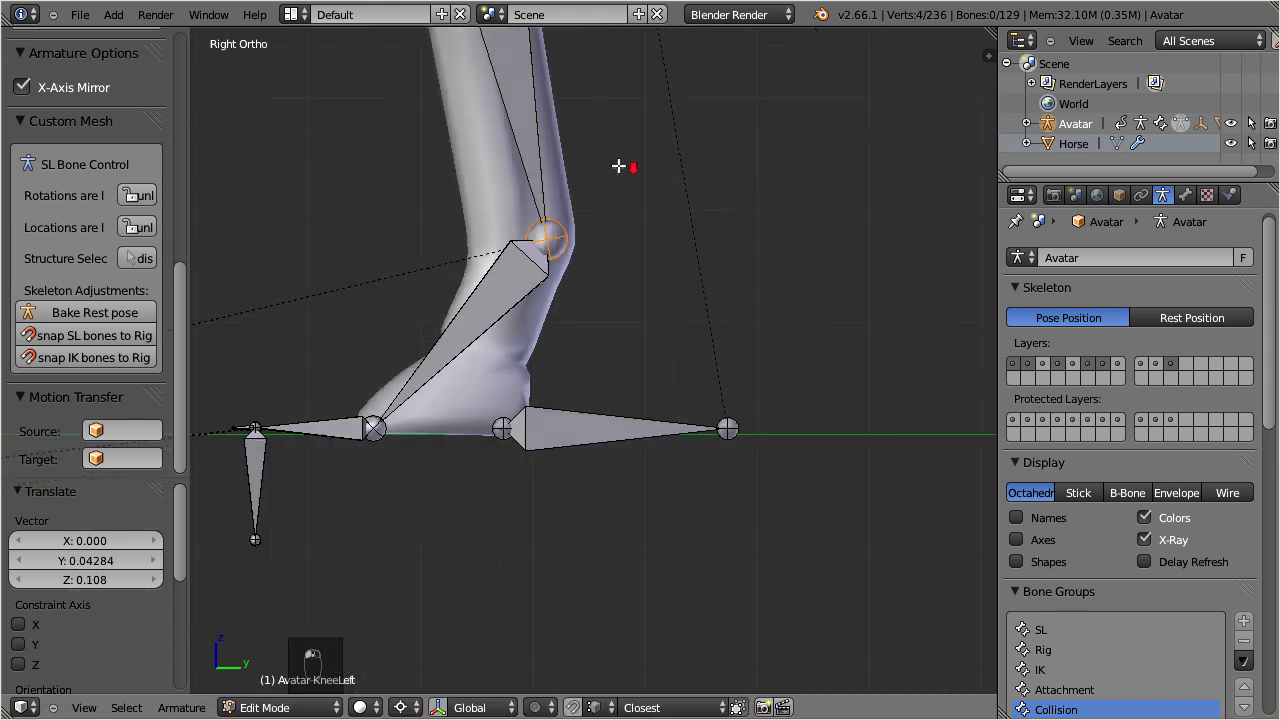
{"action": "middle_click_drag", "start_coordinate": [620, 166], "coordinate": [680, 431], "text": "shift"}
Raise the left hip joint and move HipLinkLeft forward into the thigh, -0.257 along Y.
{"action": "right_click", "coordinate": [553, 276]}
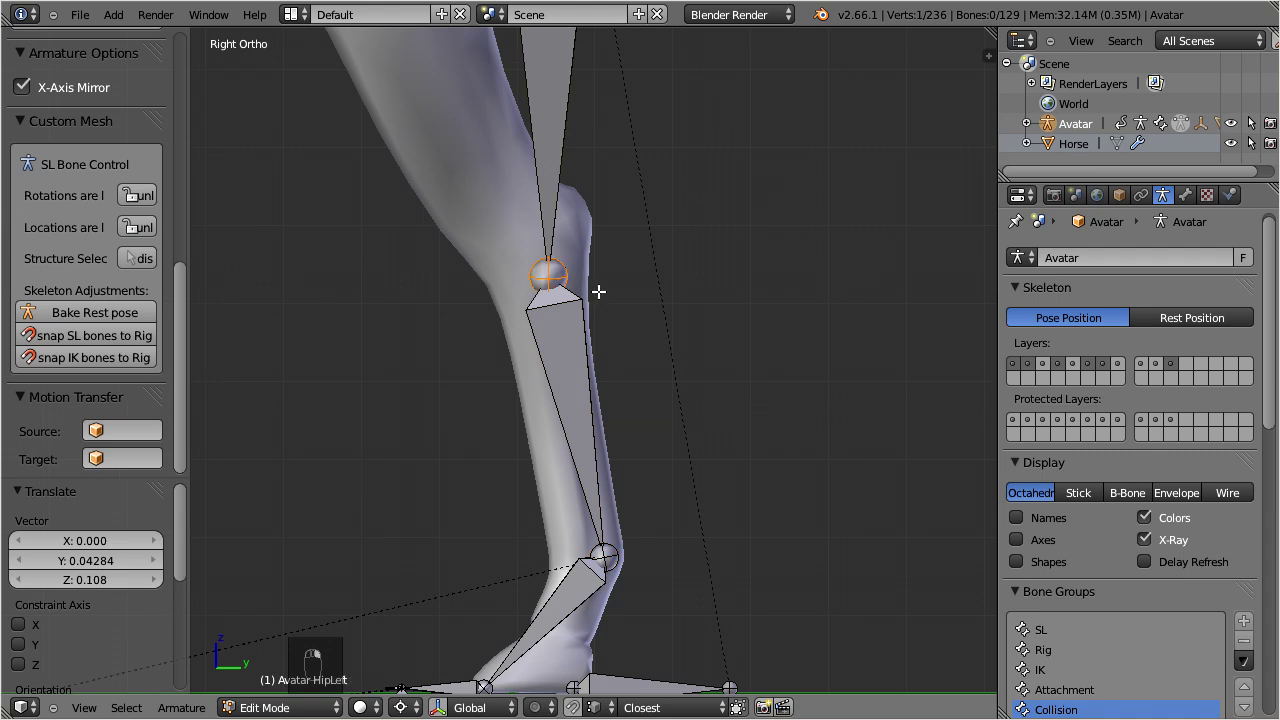
{"action": "key", "text": "g"}
{"action": "left_click", "coordinate": [587, 248]}
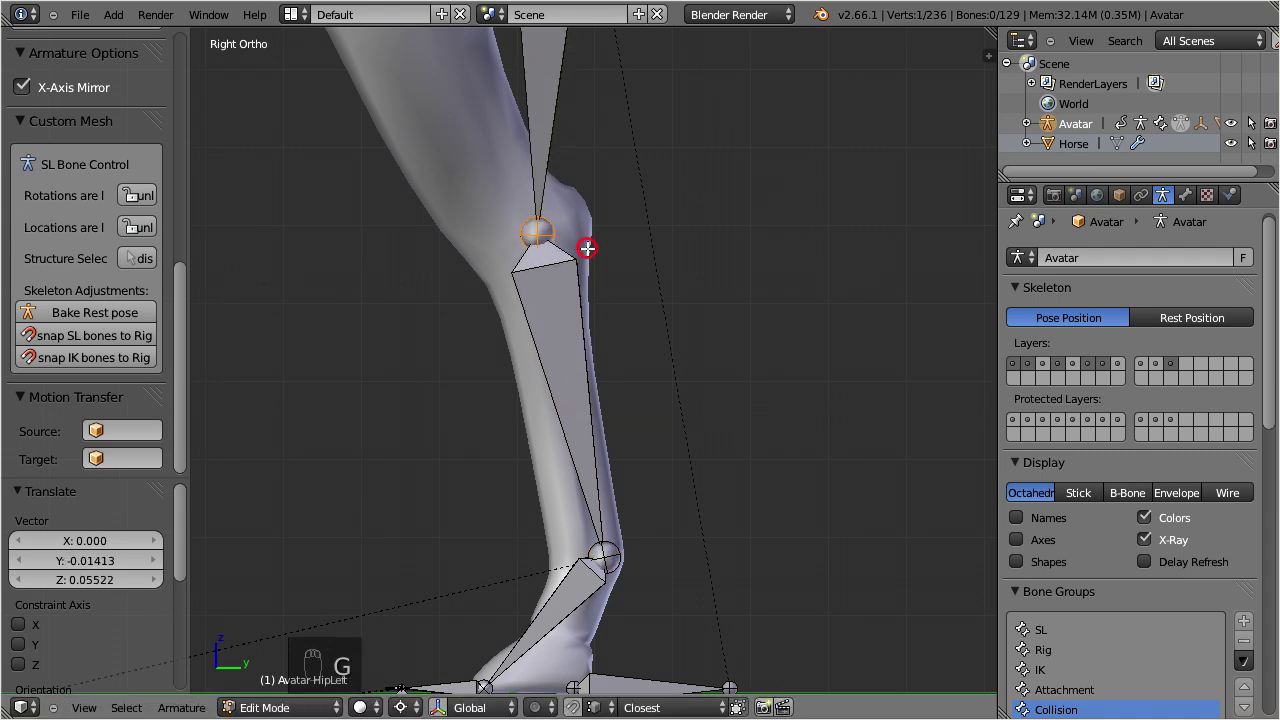
{"action": "middle_click_drag", "start_coordinate": [617, 172], "coordinate": [703, 517], "text": "shift"}
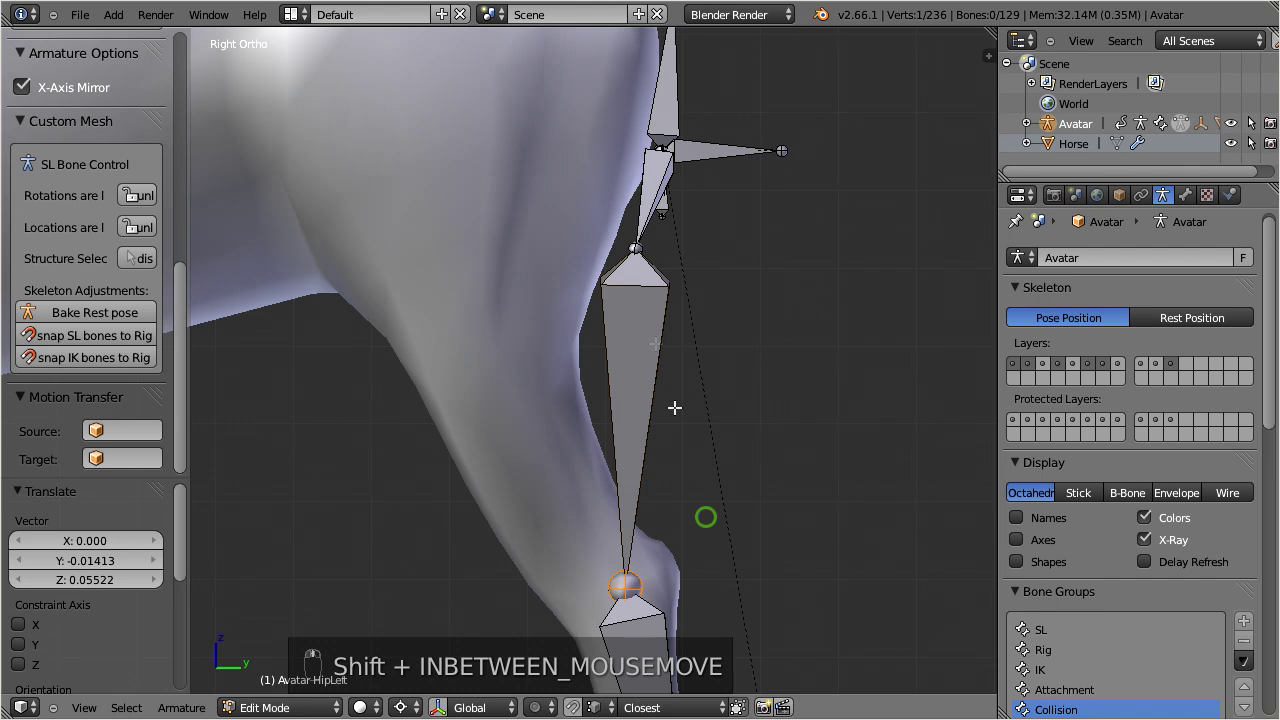
{"action": "right_click", "coordinate": [637, 254]}
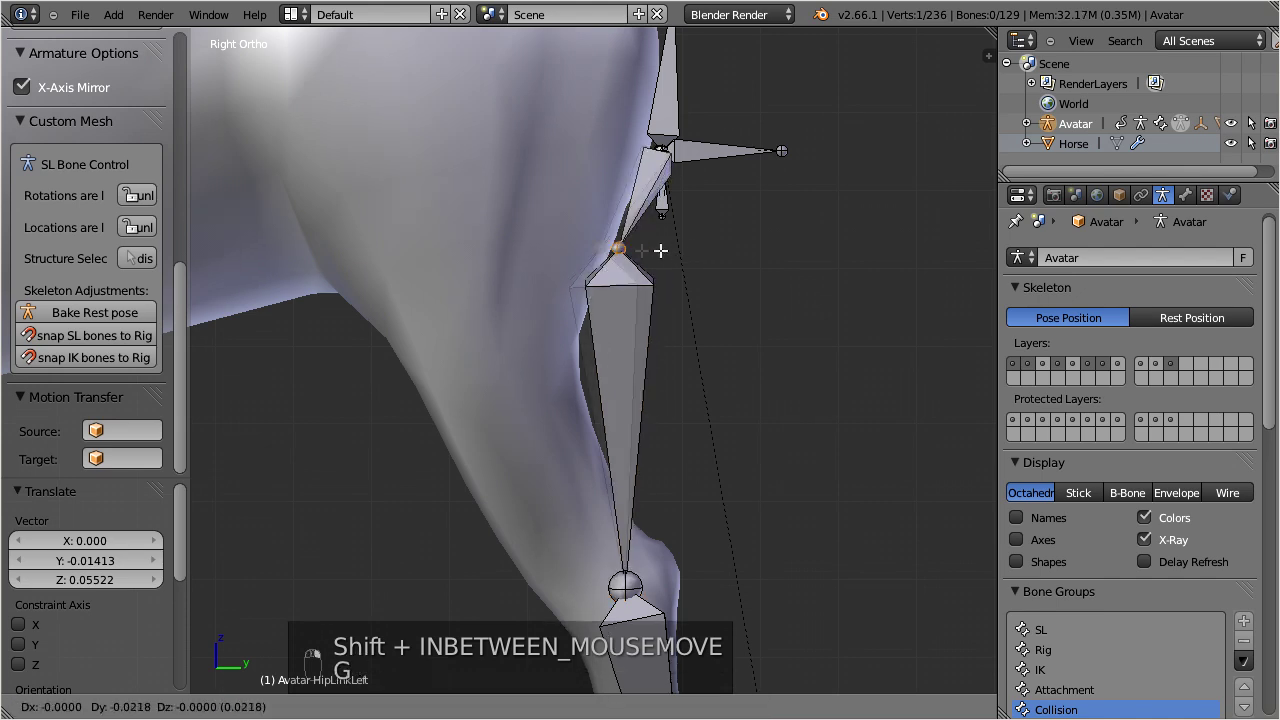
{"action": "key", "text": "g"}
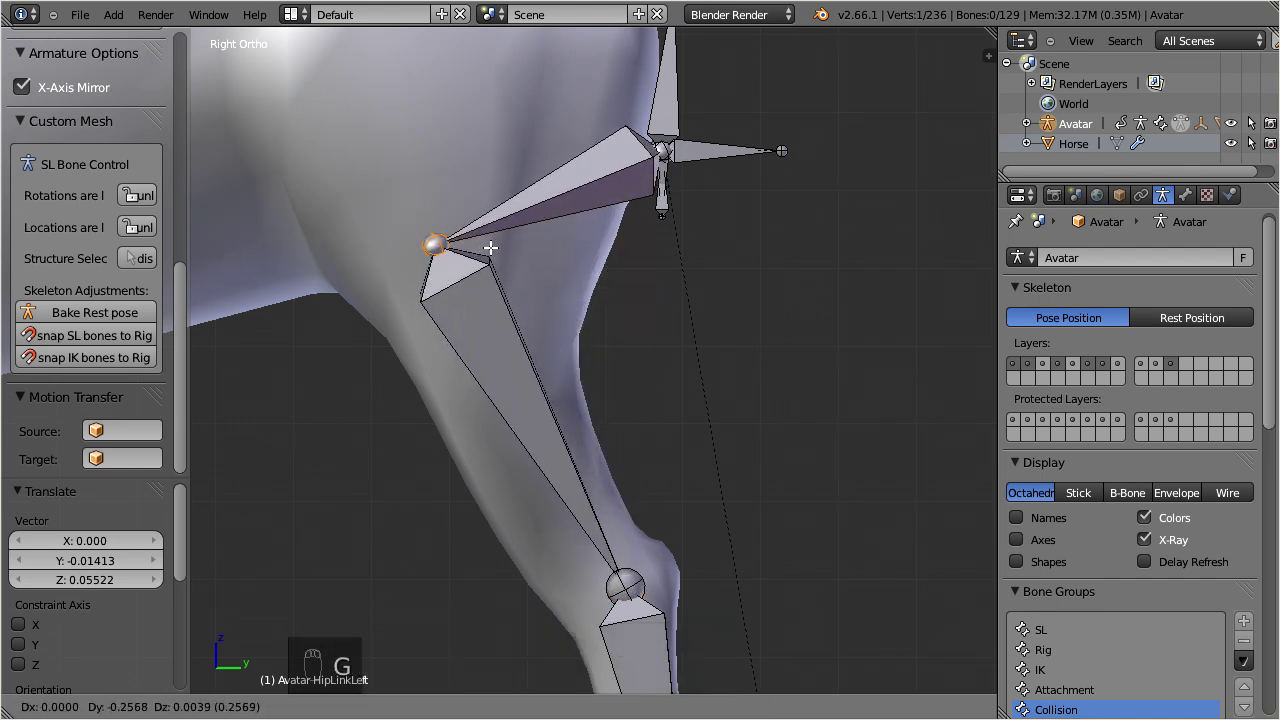
{"action": "left_click", "coordinate": [490, 253]}
{"action": "scroll", "coordinate": [500, 240], "scroll_direction": "down", "scroll_amount": 5}
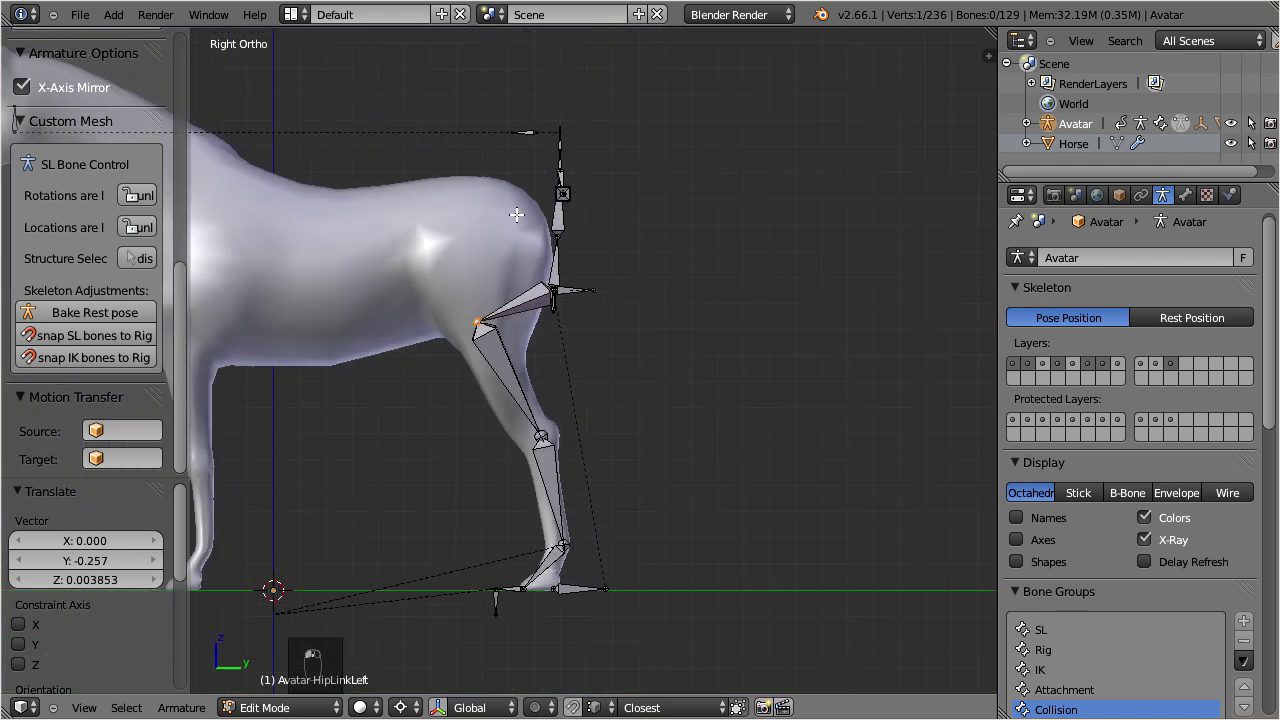
Box-select the pelvis and spine bones and shift them -0.487 along Y and 0.192 up.
{"action": "key", "text": "a"}
{"action": "key", "text": "a"}
{"action": "key", "text": "b"}
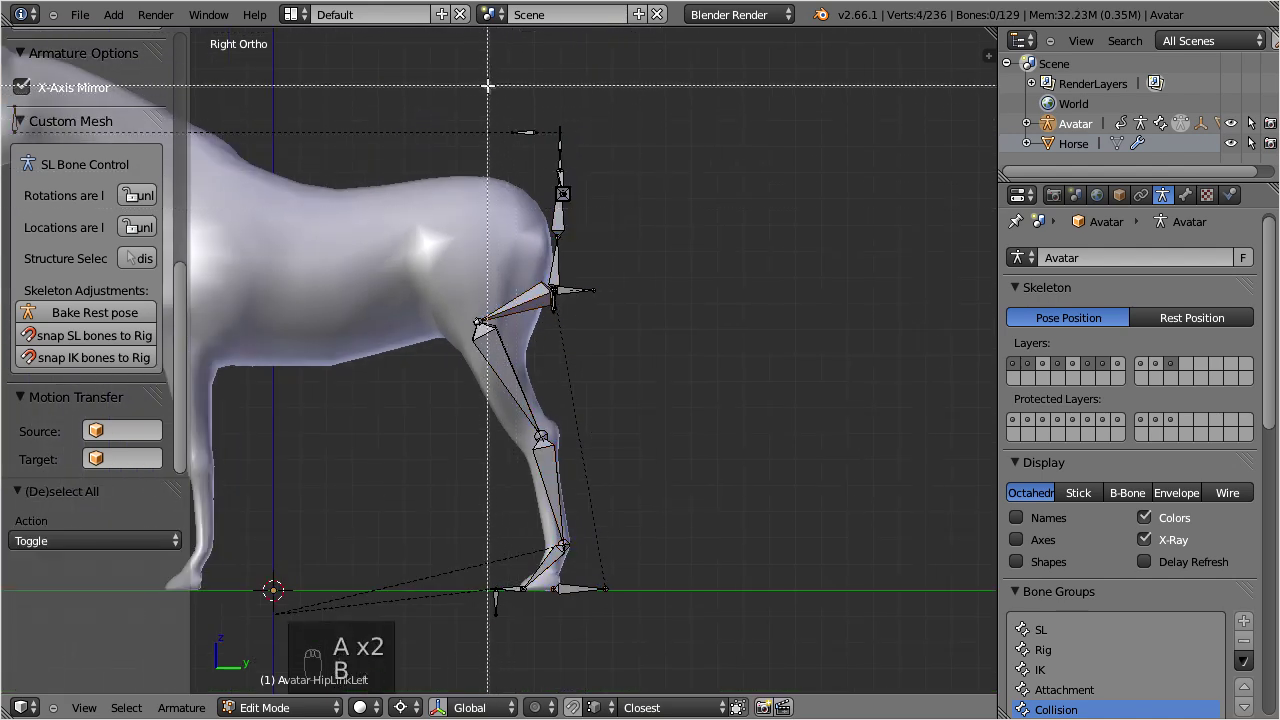
{"action": "left_click_drag", "start_coordinate": [493, 88], "coordinate": [733, 320]}
{"action": "key", "text": "g"}
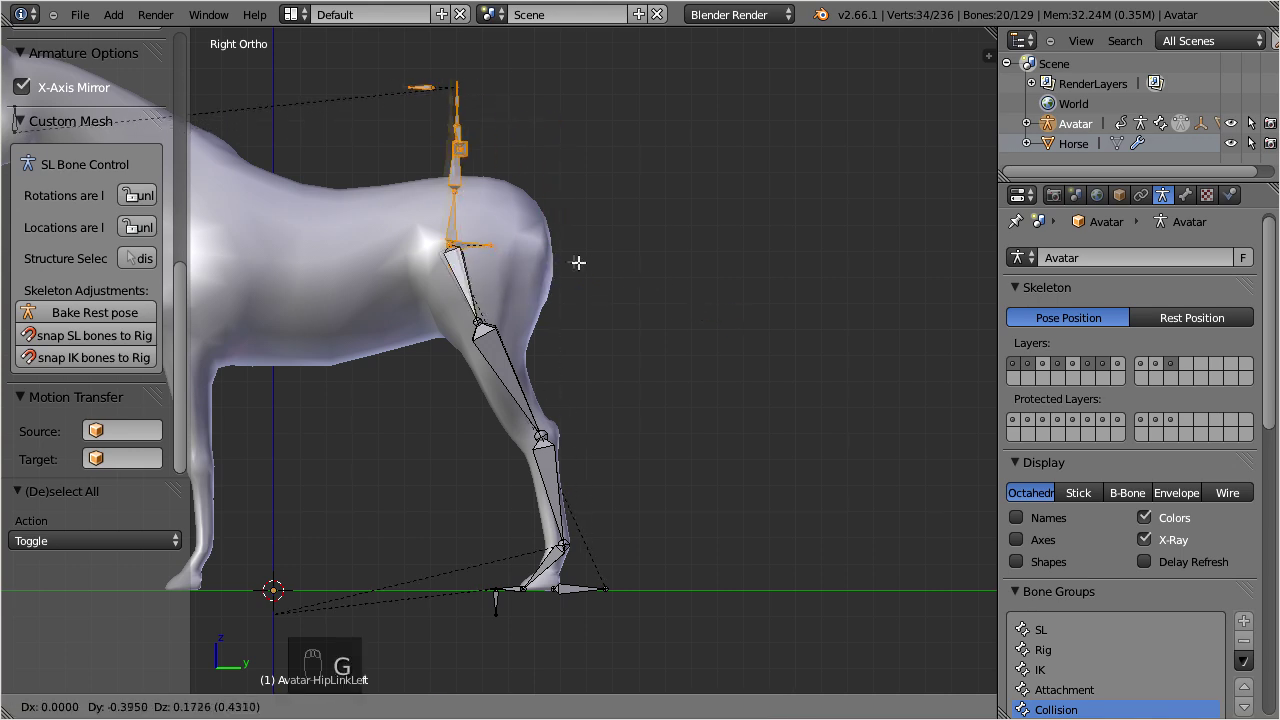
{"action": "left_click", "coordinate": [561, 258]}
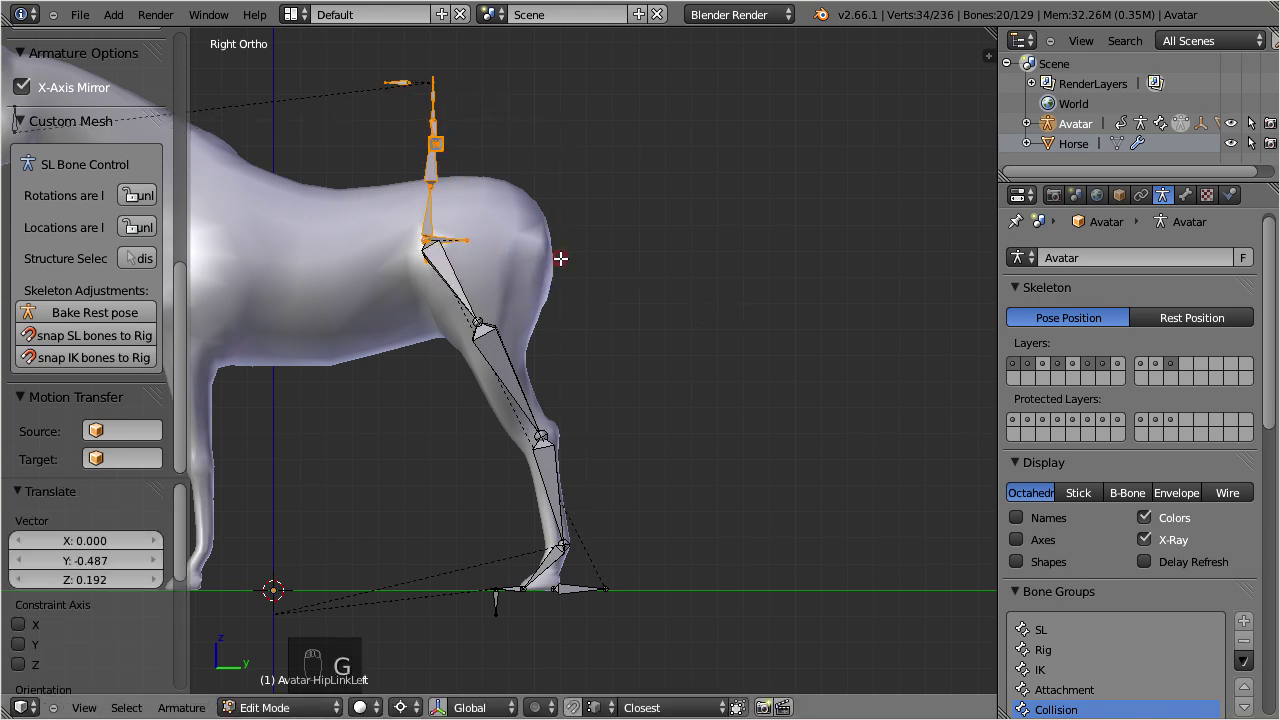
{"action": "scroll", "coordinate": [396, 234], "scroll_direction": "up", "scroll_amount": 4}
{"action": "middle_click_drag", "start_coordinate": [500, 205], "coordinate": [663, 485], "text": "shift"}
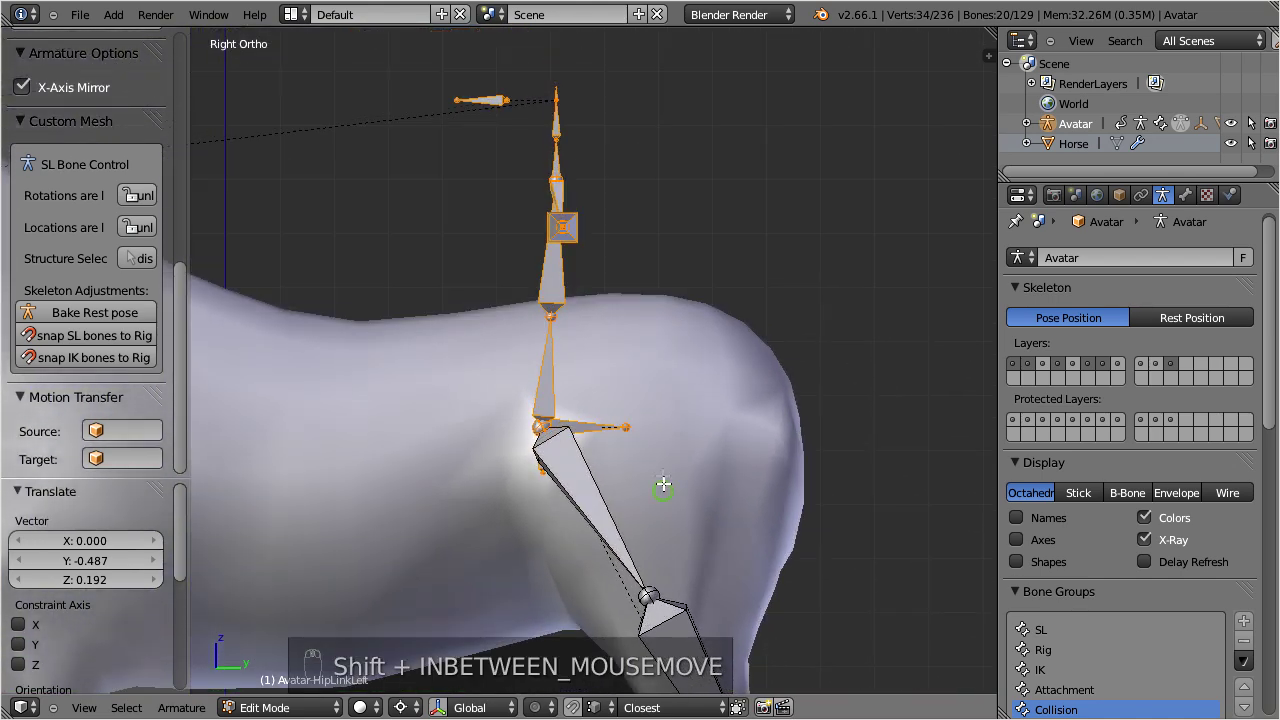
Rotate the torso bone chain about -99° around the hip, then frame the small pelvis bone.
{"action": "right_click", "coordinate": [541, 426]}
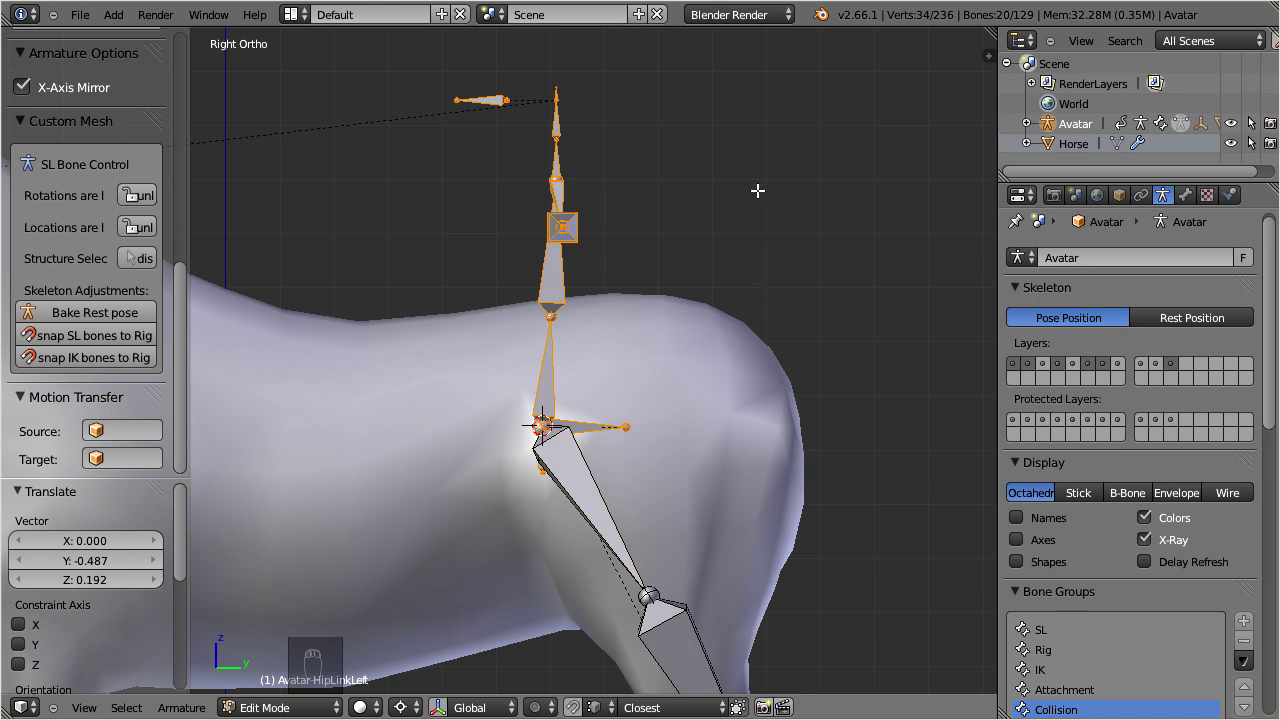
{"action": "key", "text": "r"}
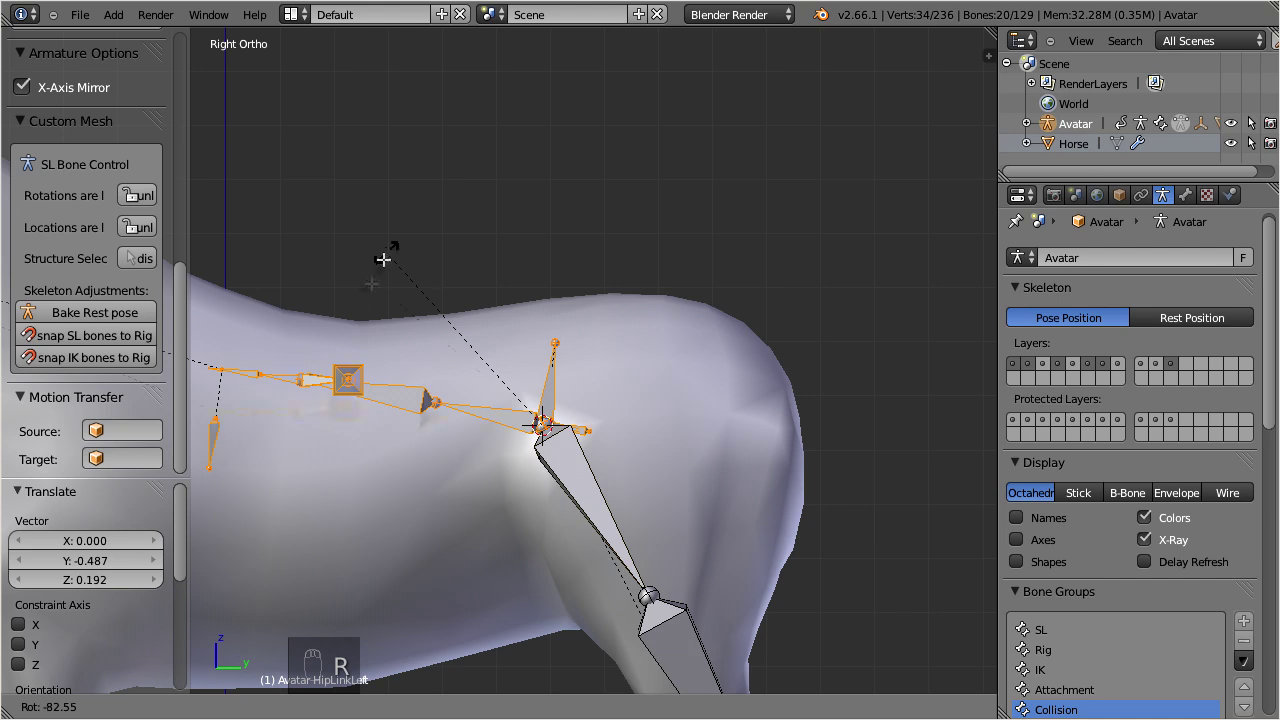
{"action": "left_click", "coordinate": [355, 313]}
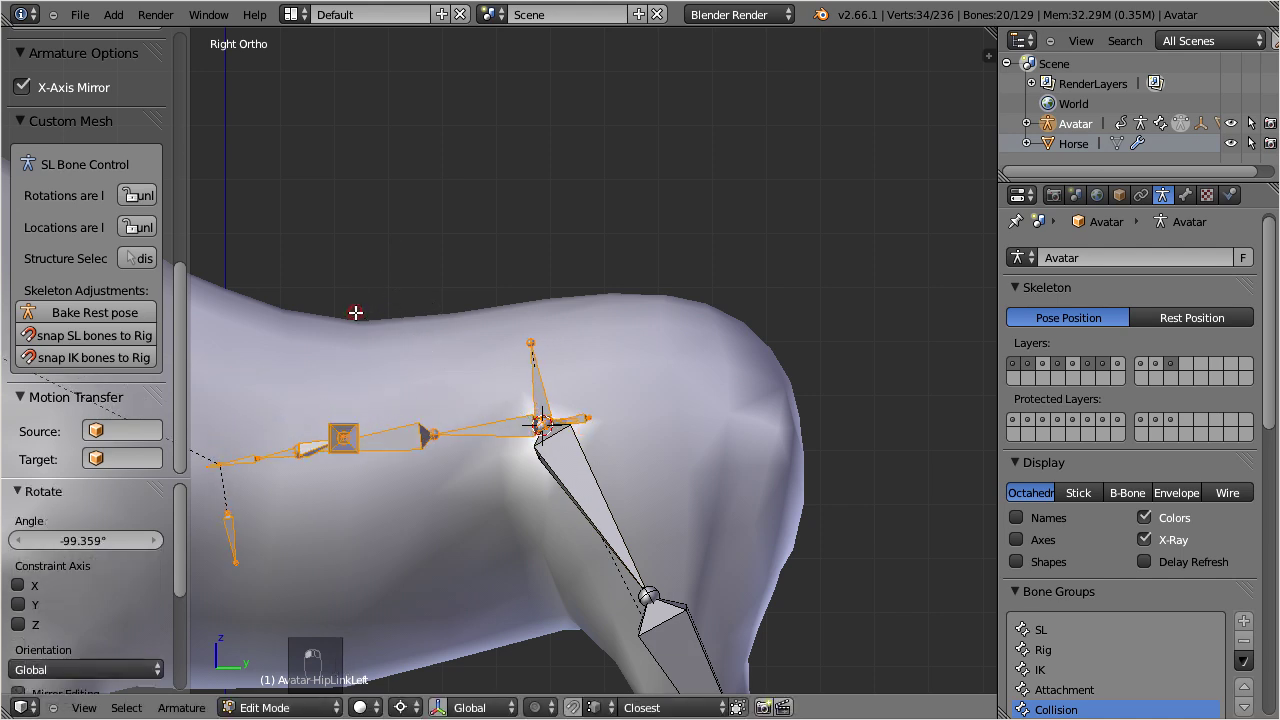
{"action": "right_click", "coordinate": [582, 421]}
{"action": "key", "text": "KP_Decimal"}
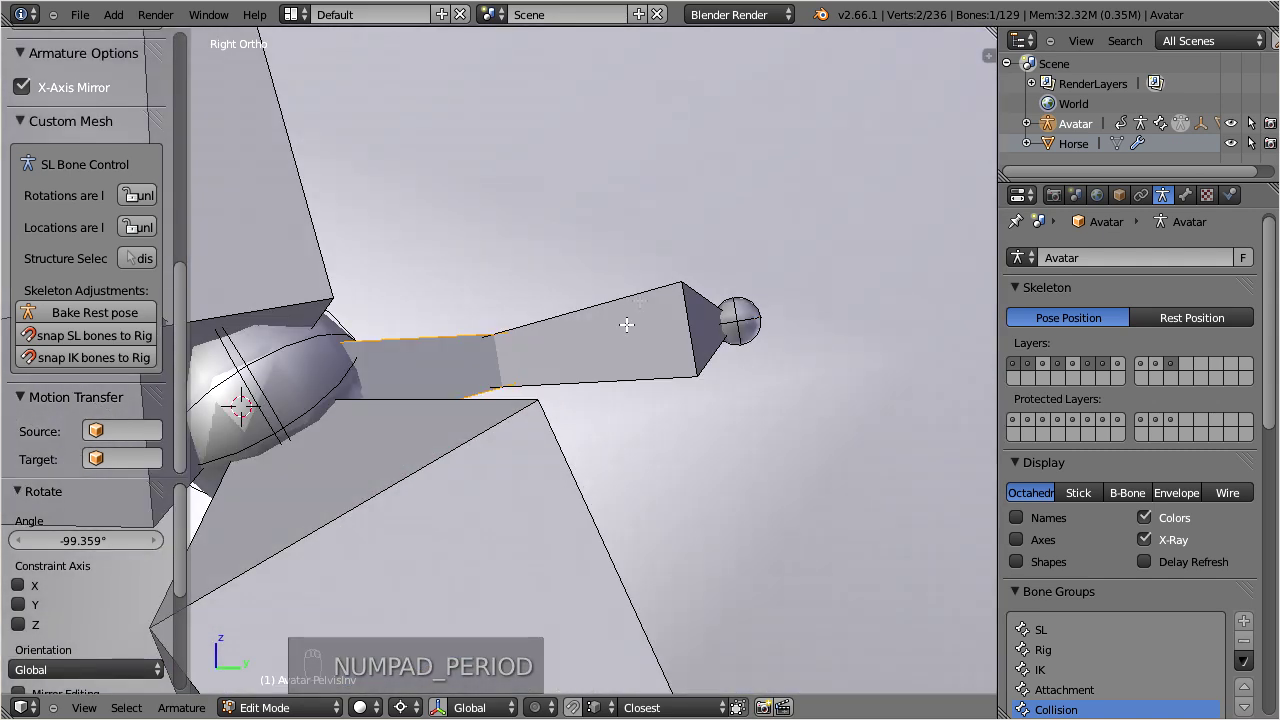
Move the Pelvis bone's tip 0.112 along Y and 0.085 up inside the hindquarters.
{"action": "right_click", "coordinate": [630, 351]}
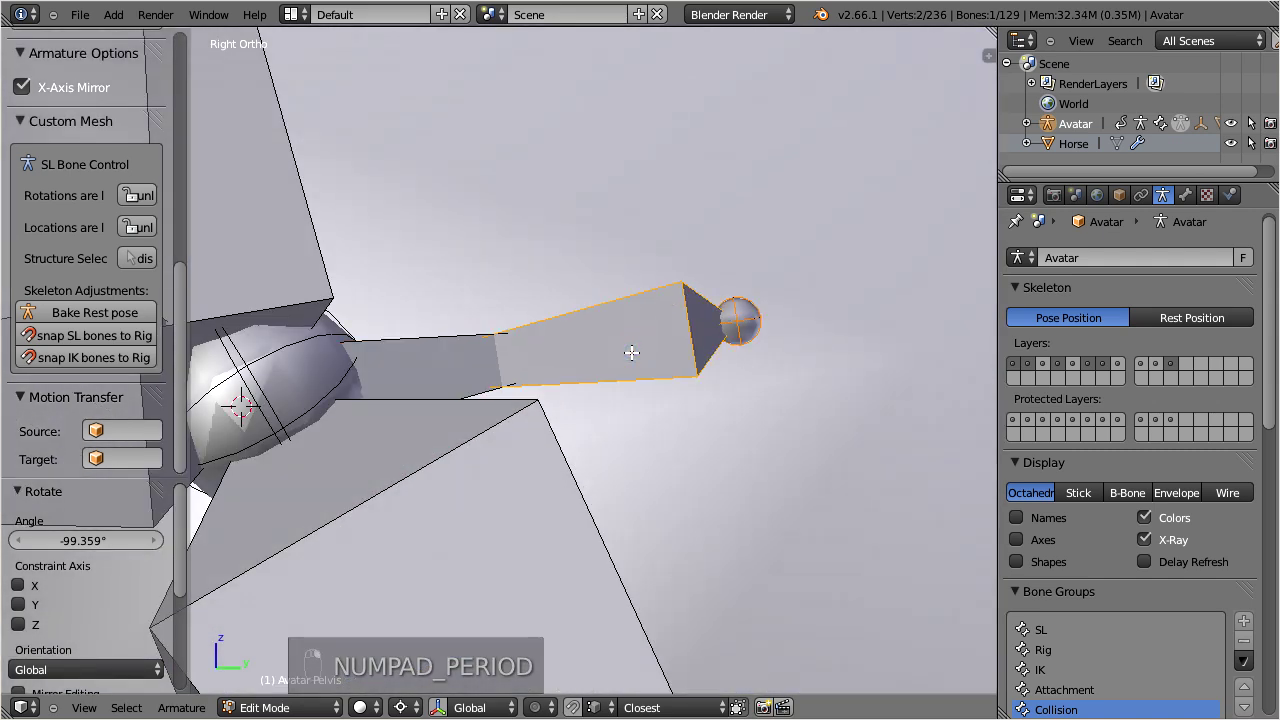
{"action": "right_click", "coordinate": [430, 371]}
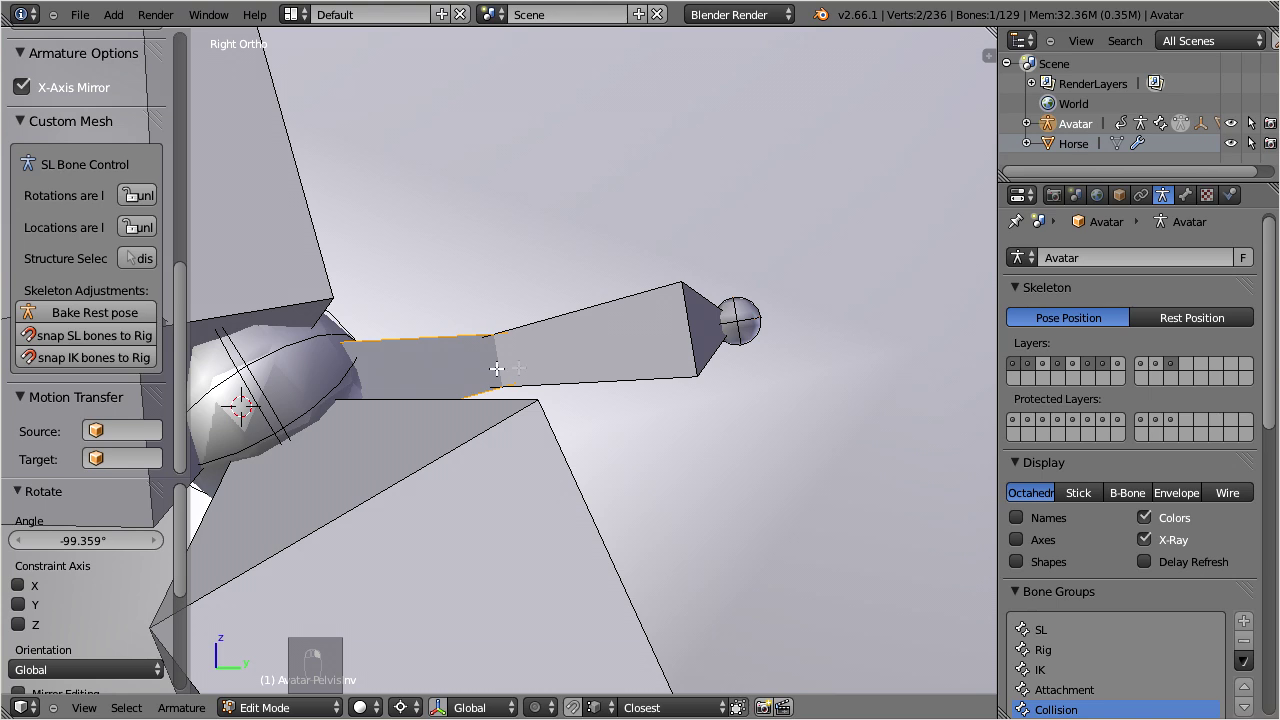
{"action": "right_click", "coordinate": [643, 347]}
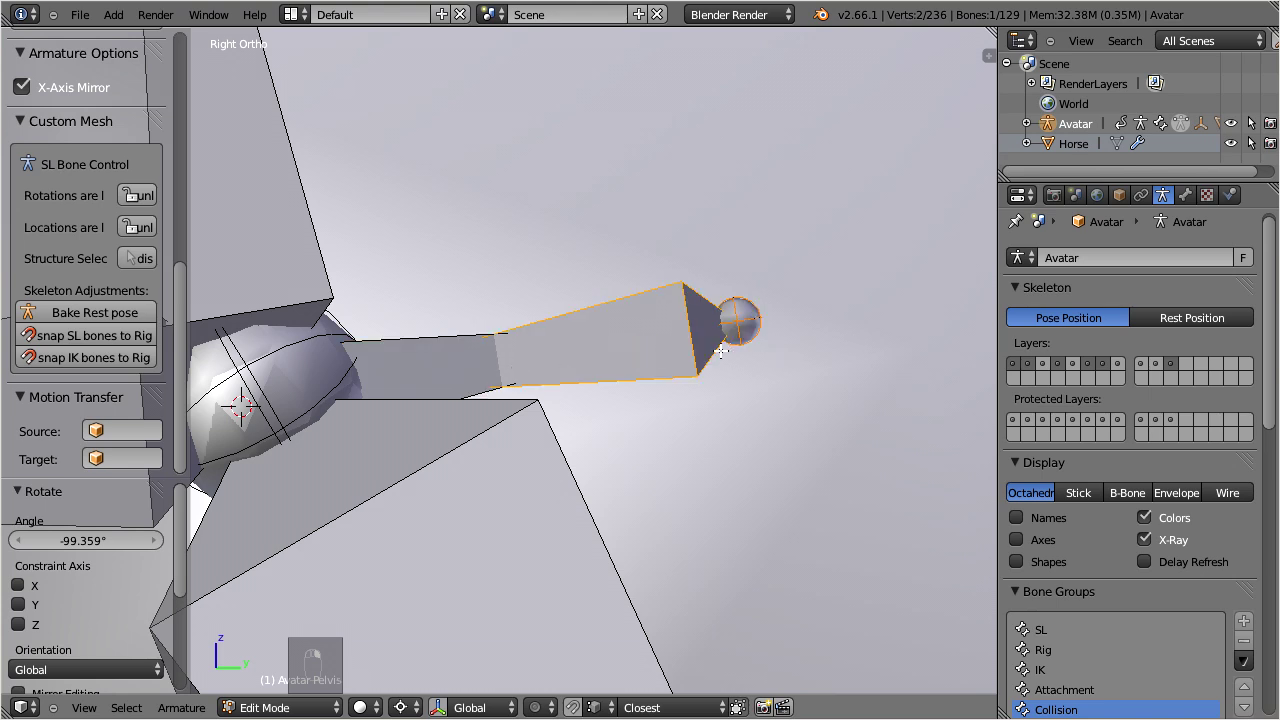
{"action": "key", "text": "a"}
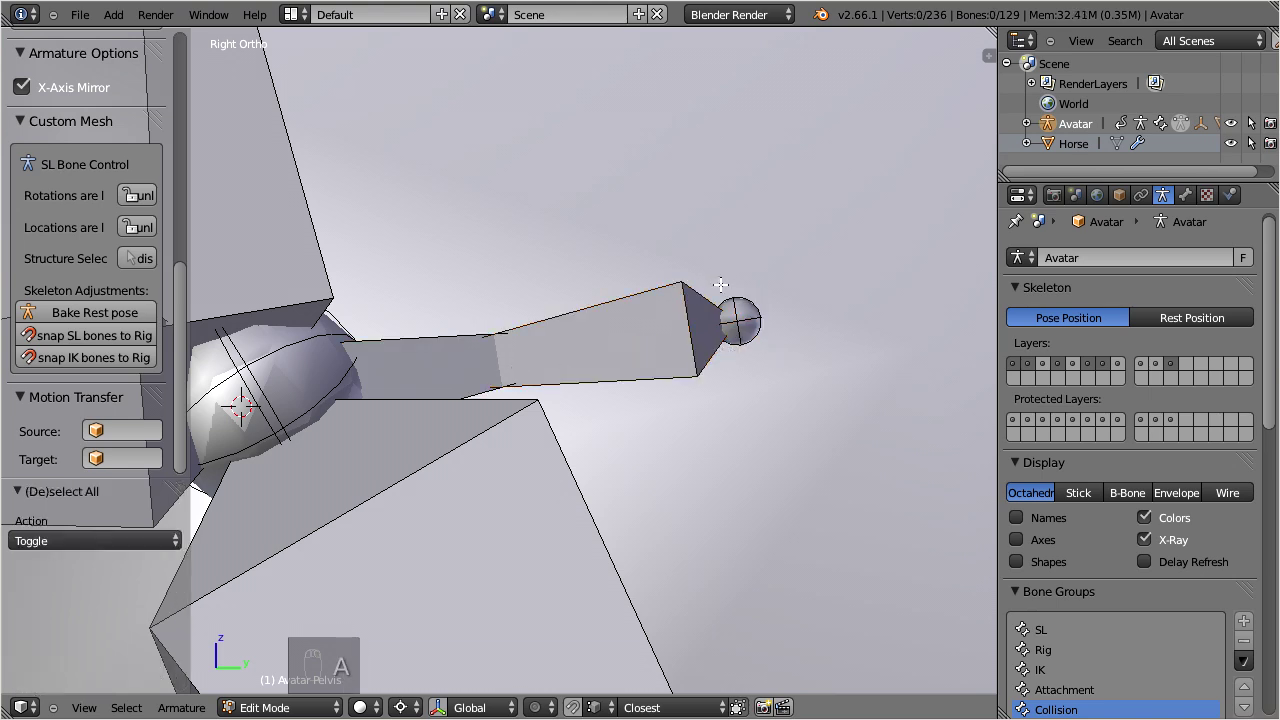
{"action": "key", "text": "b"}
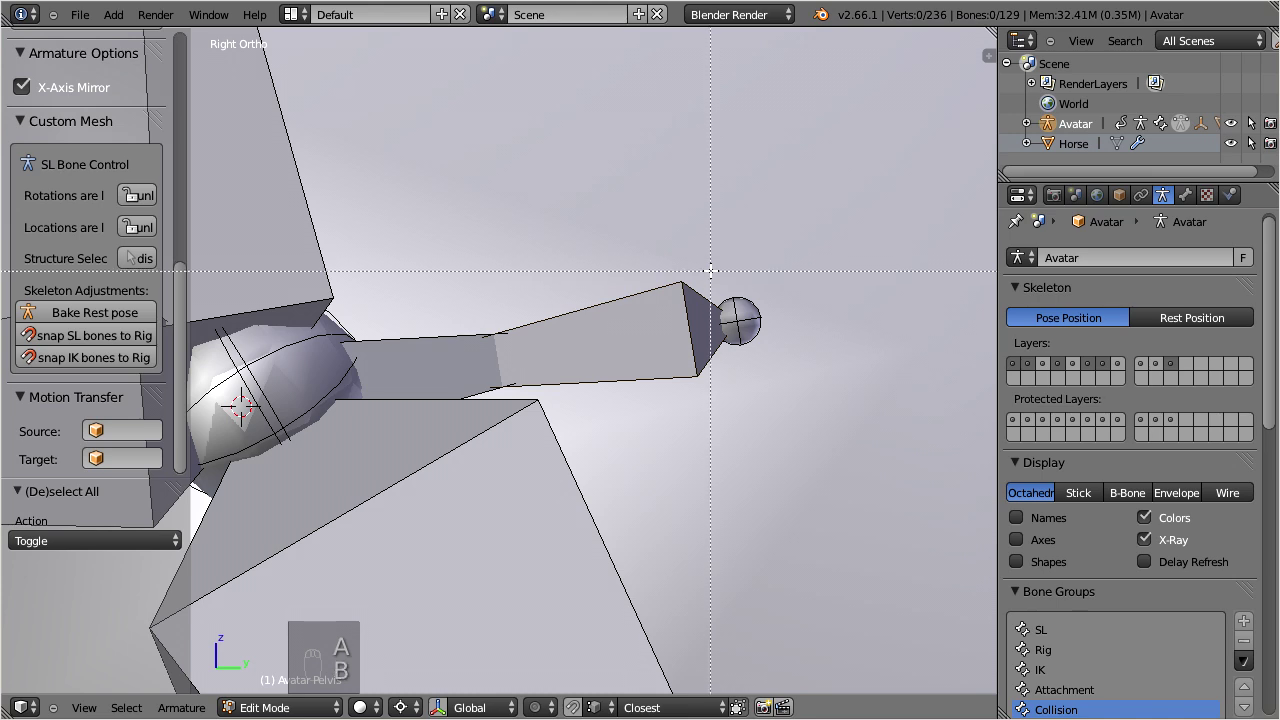
{"action": "left_click_drag", "start_coordinate": [710, 272], "coordinate": [809, 375]}
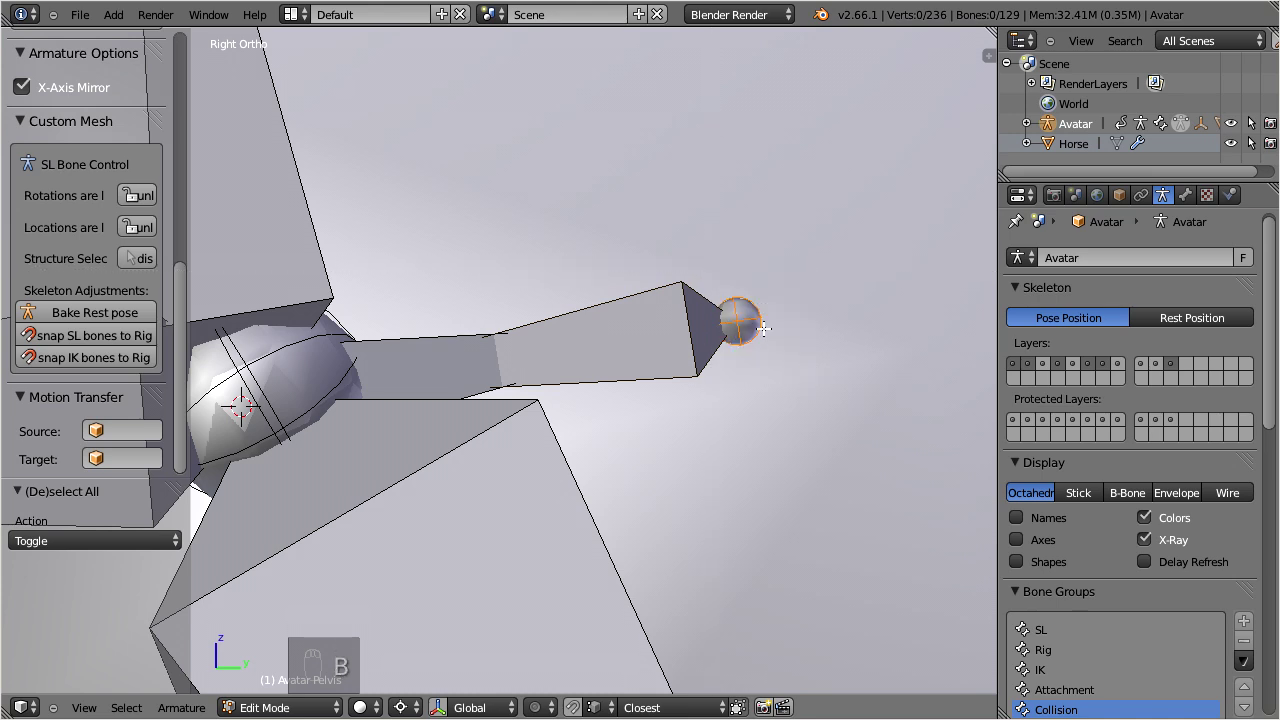
{"action": "scroll", "coordinate": [765, 329], "scroll_direction": "down", "scroll_amount": 5}
{"action": "key", "text": "g"}
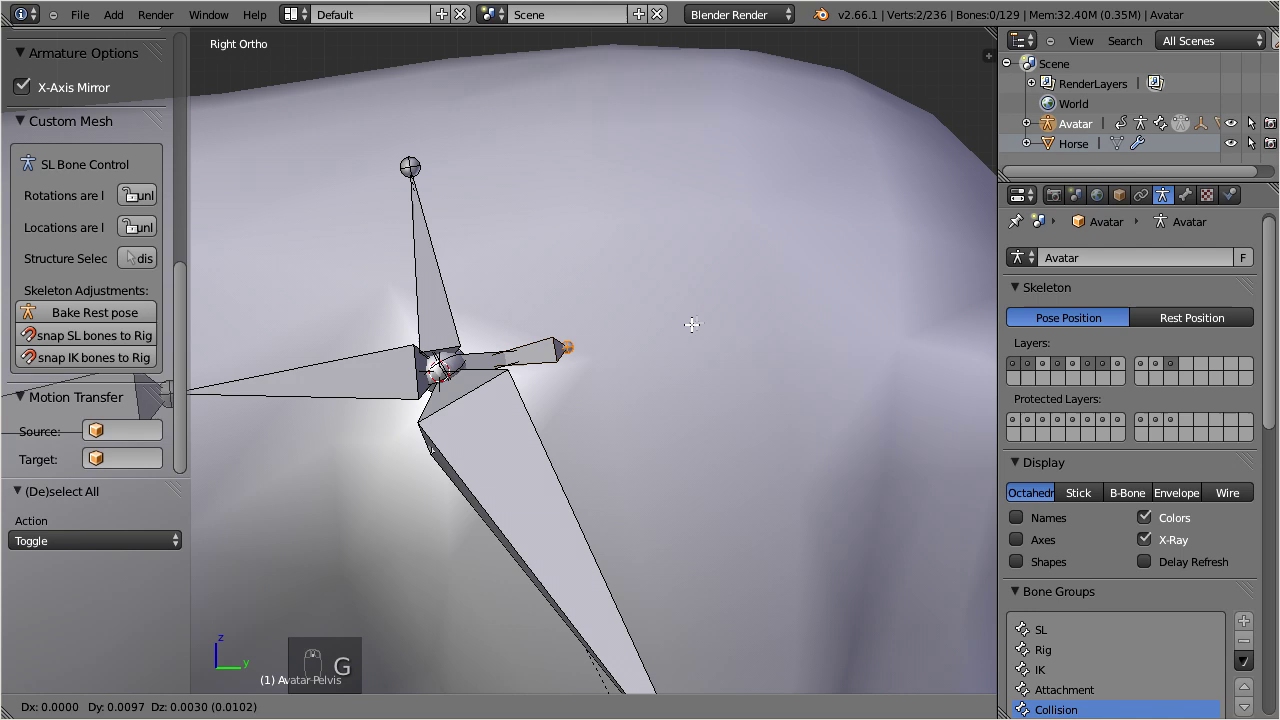
{"action": "left_click", "coordinate": [826, 214]}
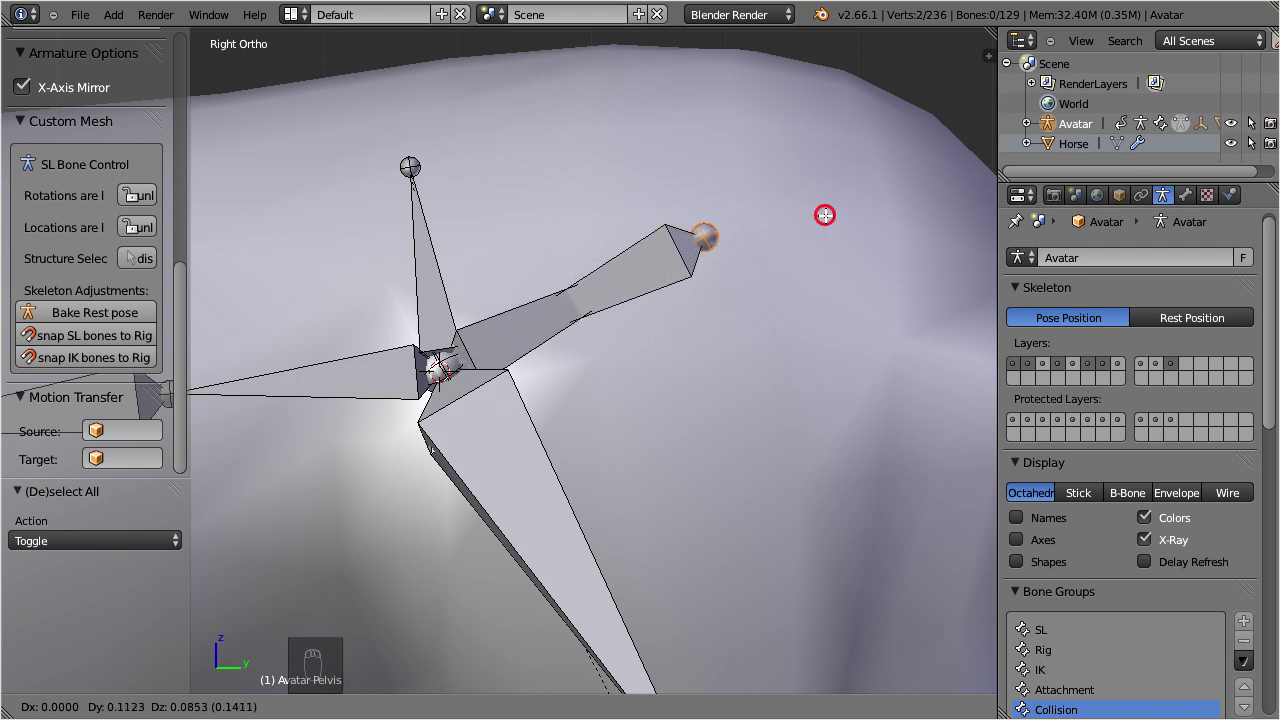
{"action": "scroll", "coordinate": [491, 351], "scroll_direction": "down", "scroll_amount": 4}
{"action": "scroll", "coordinate": [496, 352], "scroll_direction": "down", "scroll_amount": 2}
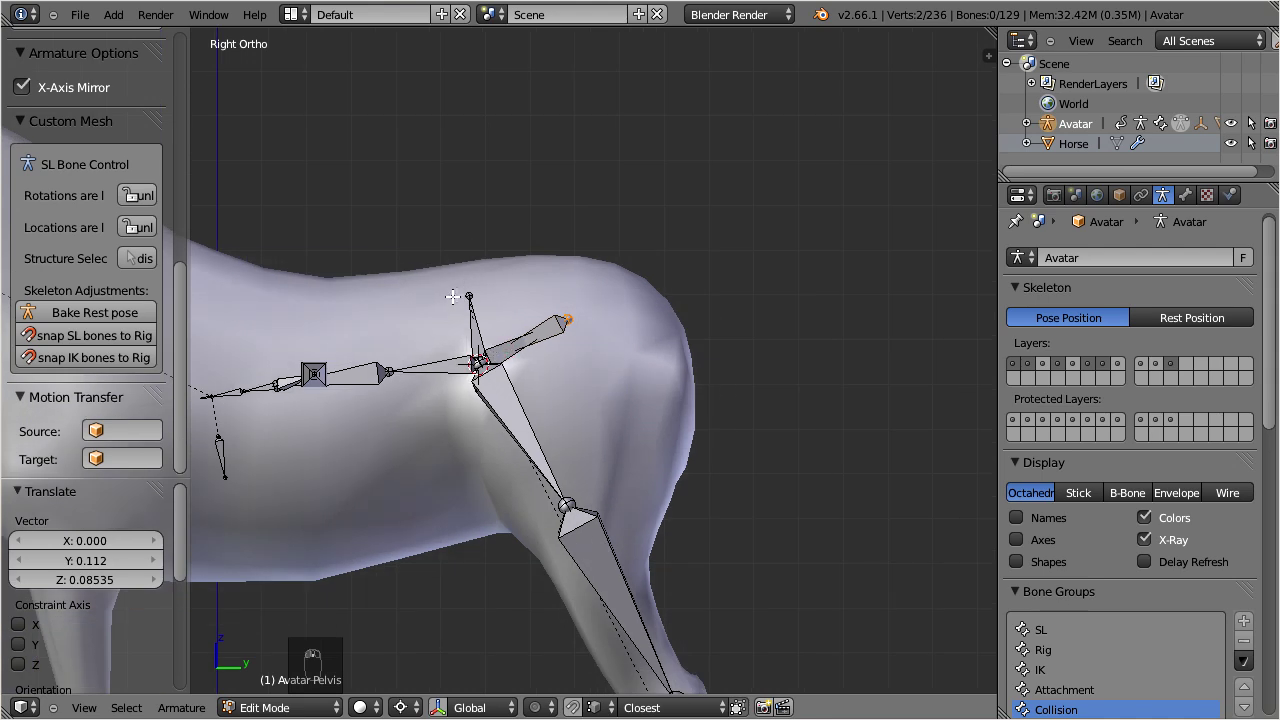
Raise the COG bone's tip 0.268 above the horse's back, 0.034 along Y.
{"action": "right_click", "coordinate": [470, 292]}
{"action": "key", "text": "g"}
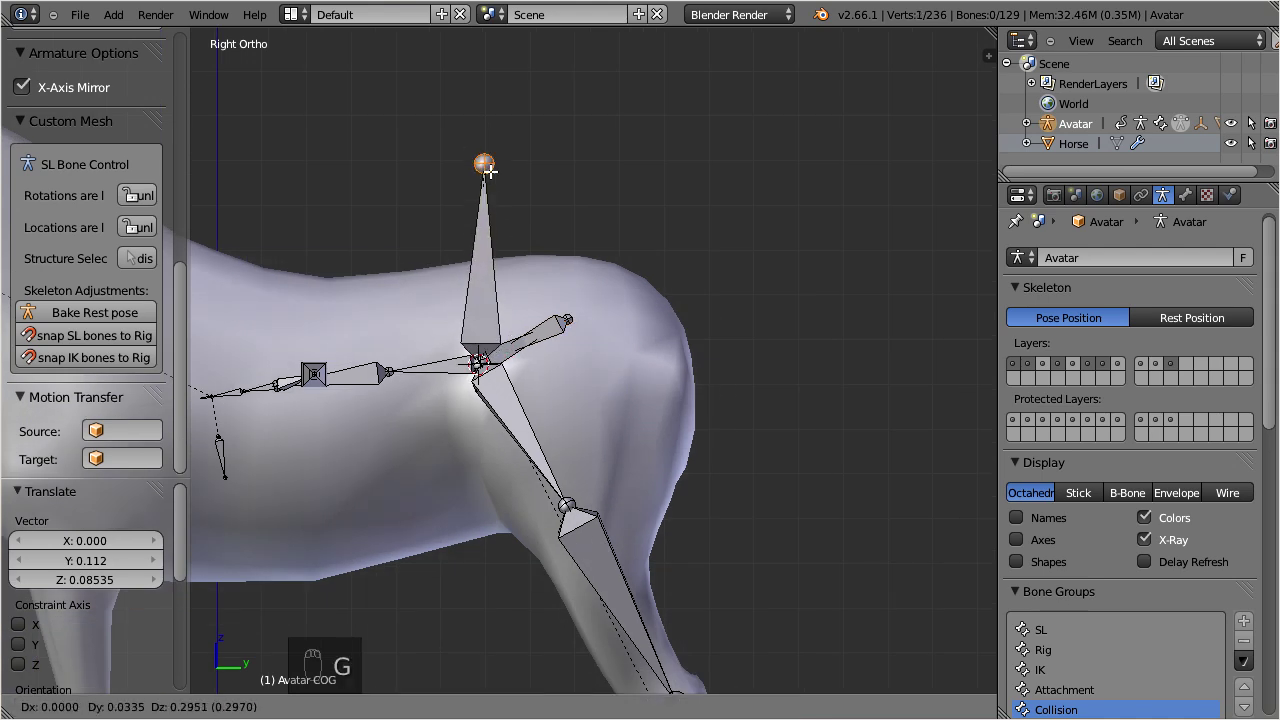
{"action": "left_click", "coordinate": [490, 183]}
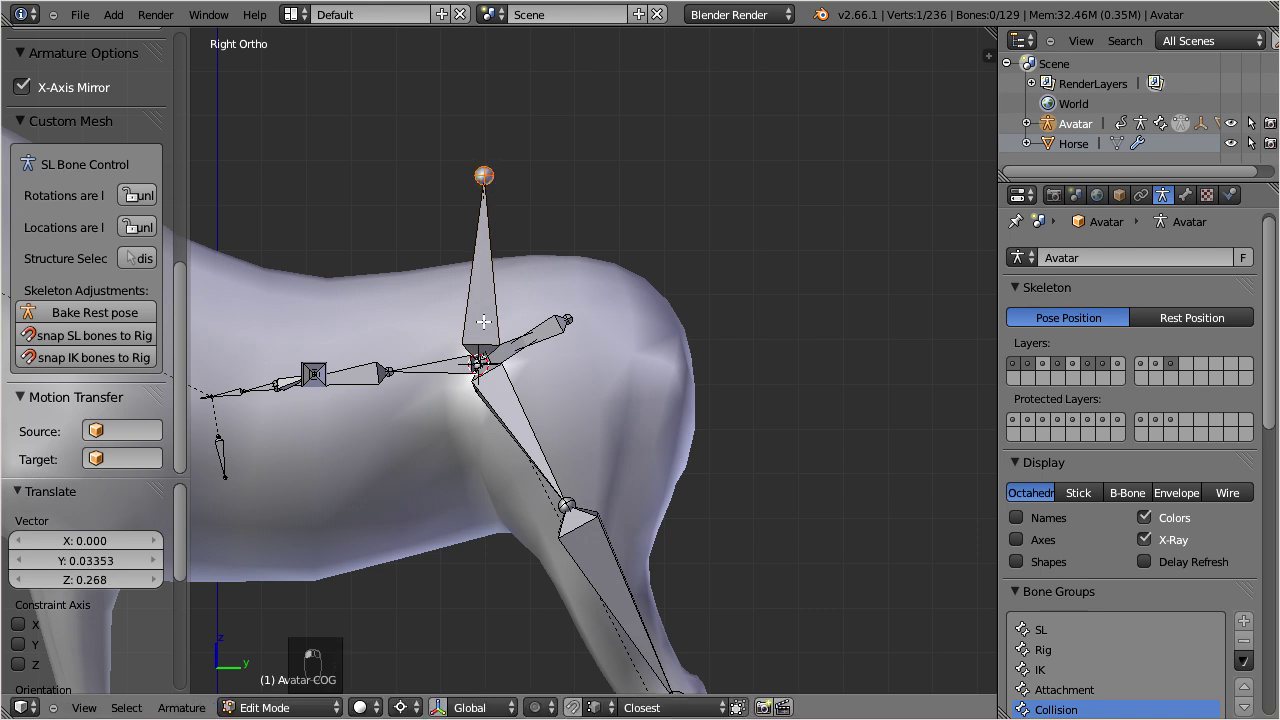
{"action": "middle_click_drag", "start_coordinate": [479, 368], "coordinate": [695, 296], "text": "shift"}
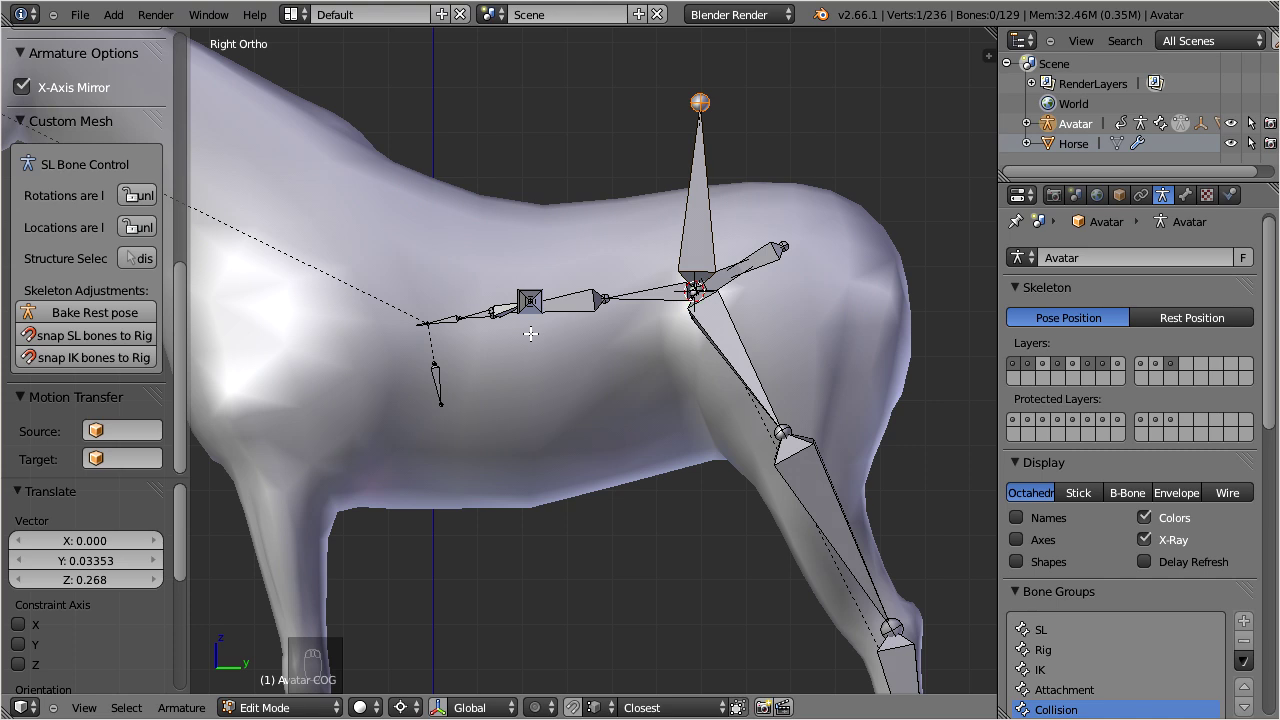
Move the front chest and neck chain toward the withers, then deselect the chest joint.
{"action": "key", "text": "a"}
{"action": "key", "text": "a"}
{"action": "key", "text": "b"}
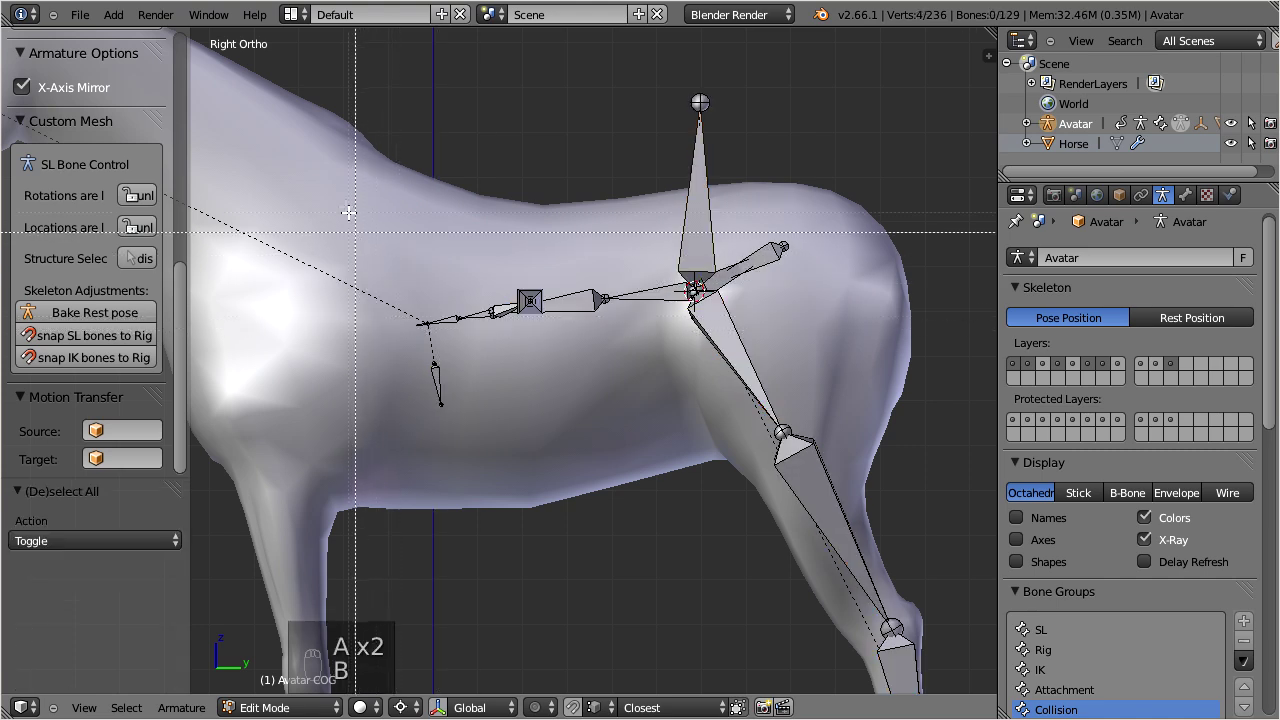
{"action": "left_click_drag", "start_coordinate": [343, 206], "coordinate": [614, 454]}
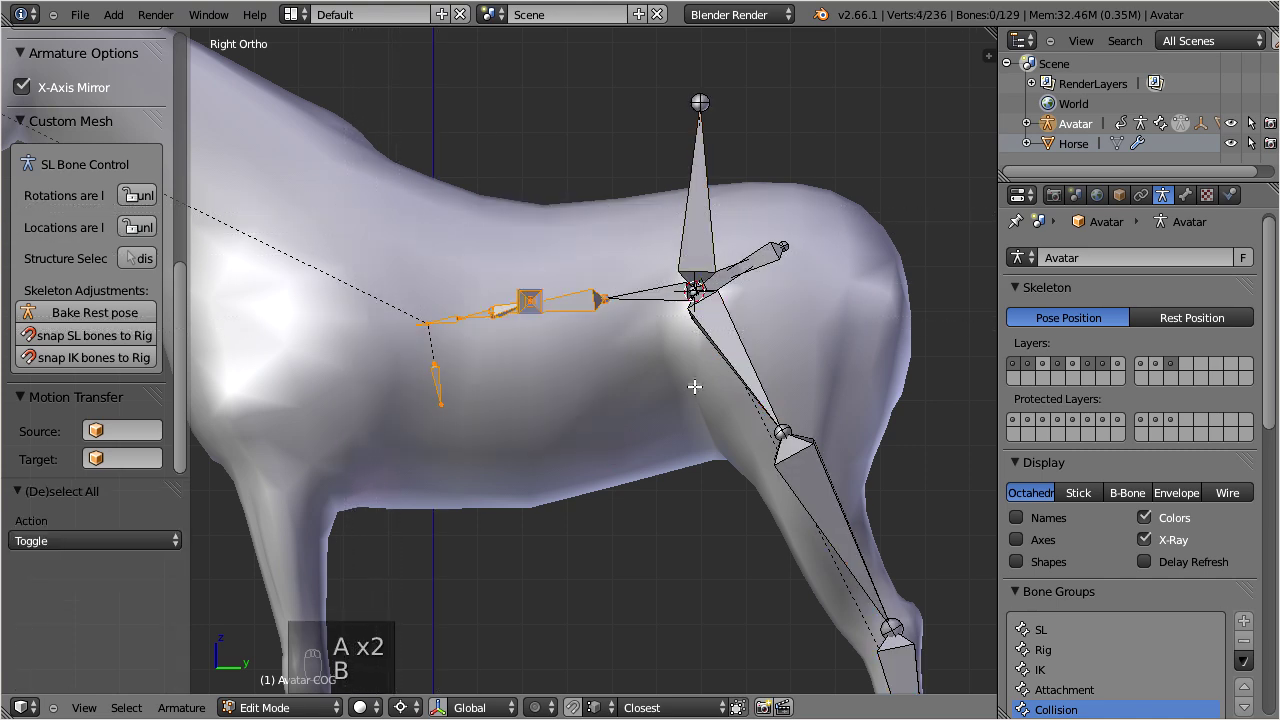
{"action": "key", "text": "g"}
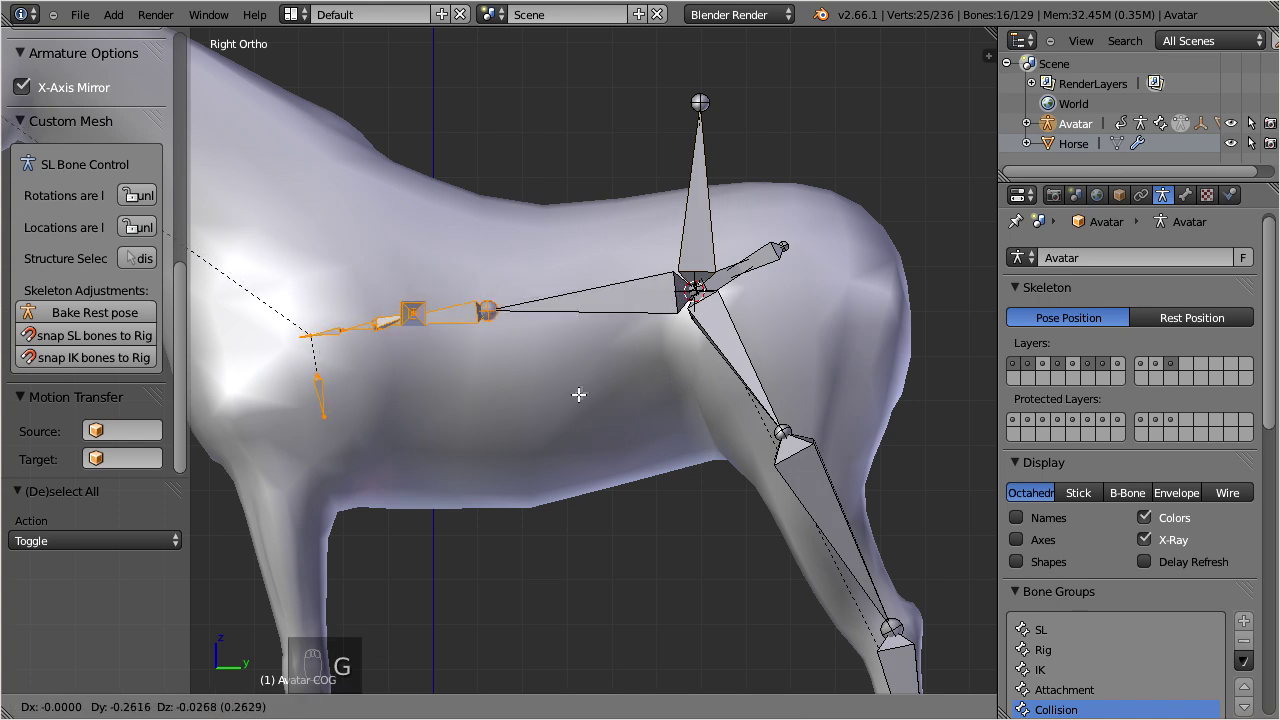
{"action": "left_click", "coordinate": [587, 387]}
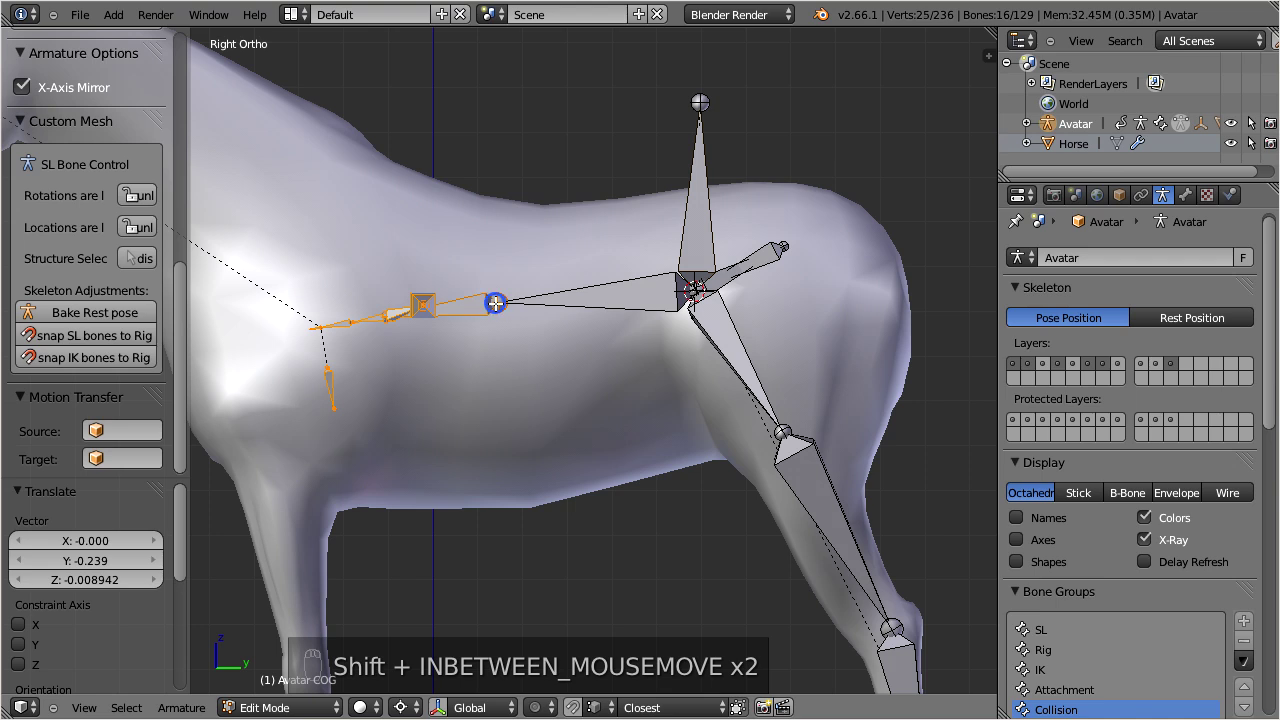
{"action": "key", "text": "g"}
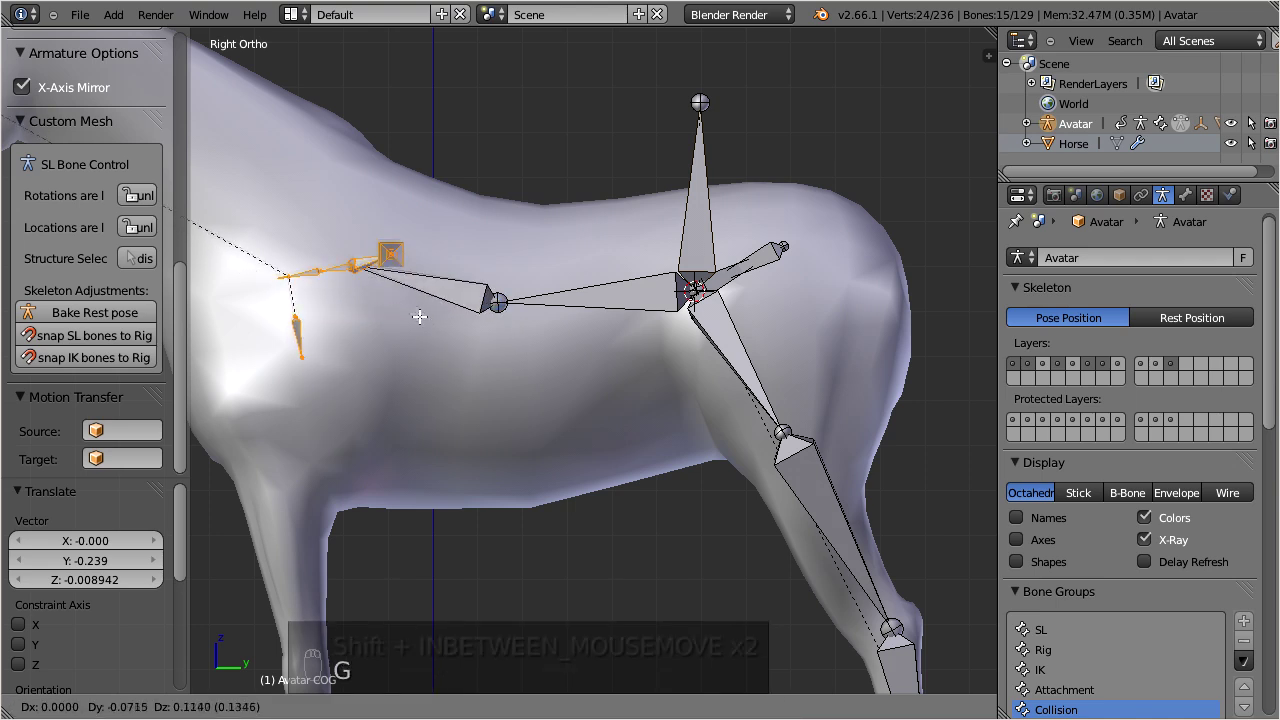
{"action": "left_click", "coordinate": [368, 258]}
{"action": "key", "text": "b"}
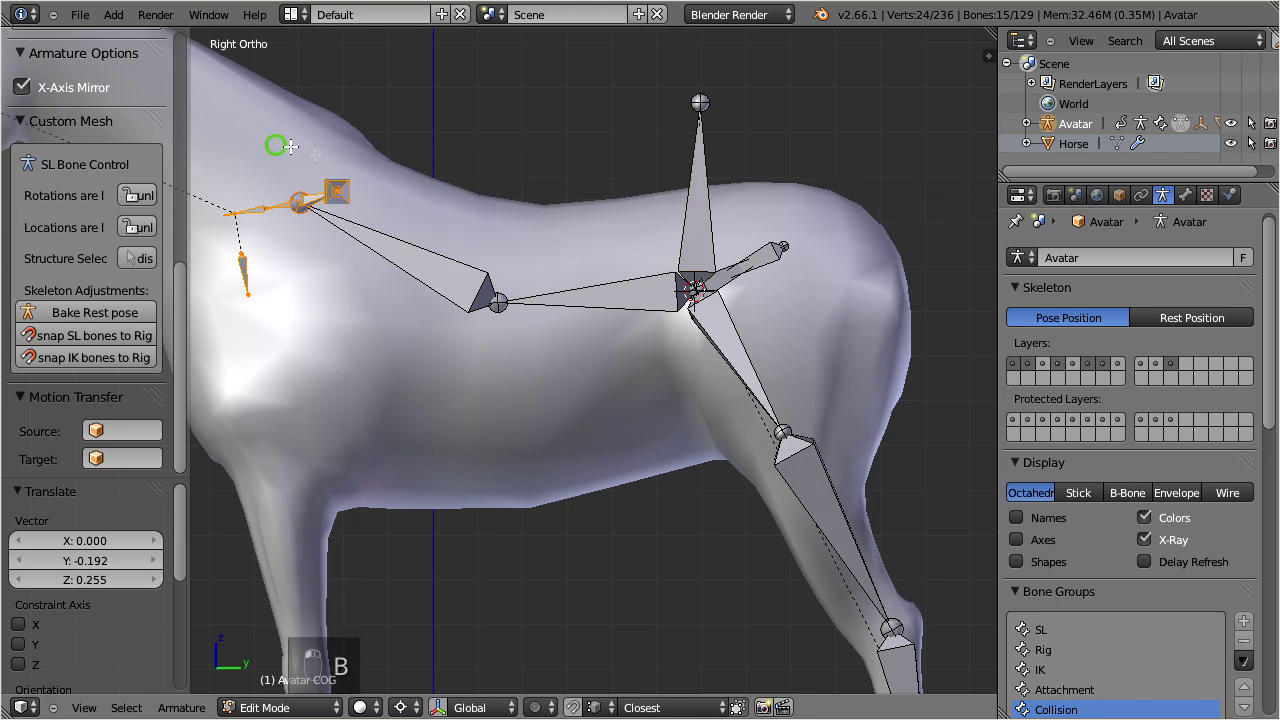
{"action": "middle_click_drag", "start_coordinate": [277, 143], "coordinate": [663, 385]}
Move the neck bones up into the horse's head (-0.612 Y, 0.450 Z) and deselect the large head joint.
{"action": "scroll", "coordinate": [663, 385], "scroll_direction": "up", "scroll_amount": 1}
{"action": "scroll", "coordinate": [643, 396], "scroll_direction": "up", "scroll_amount": 1}
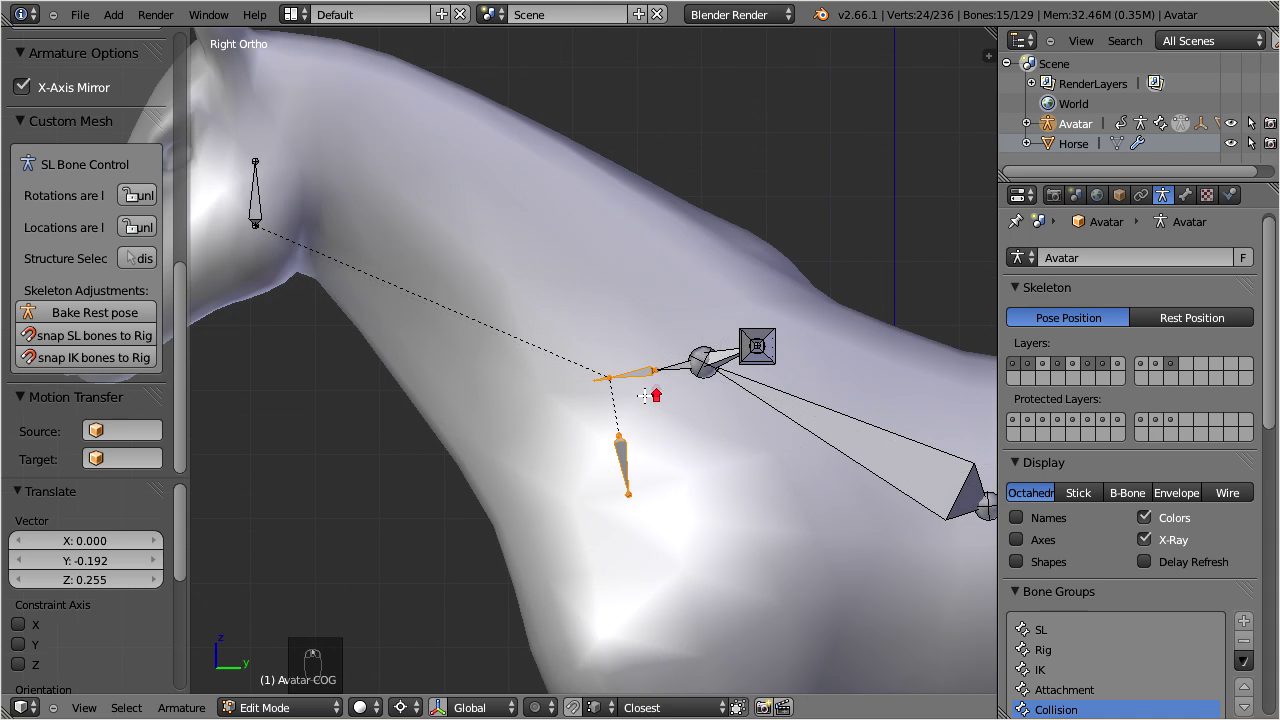
{"action": "key", "text": "g"}
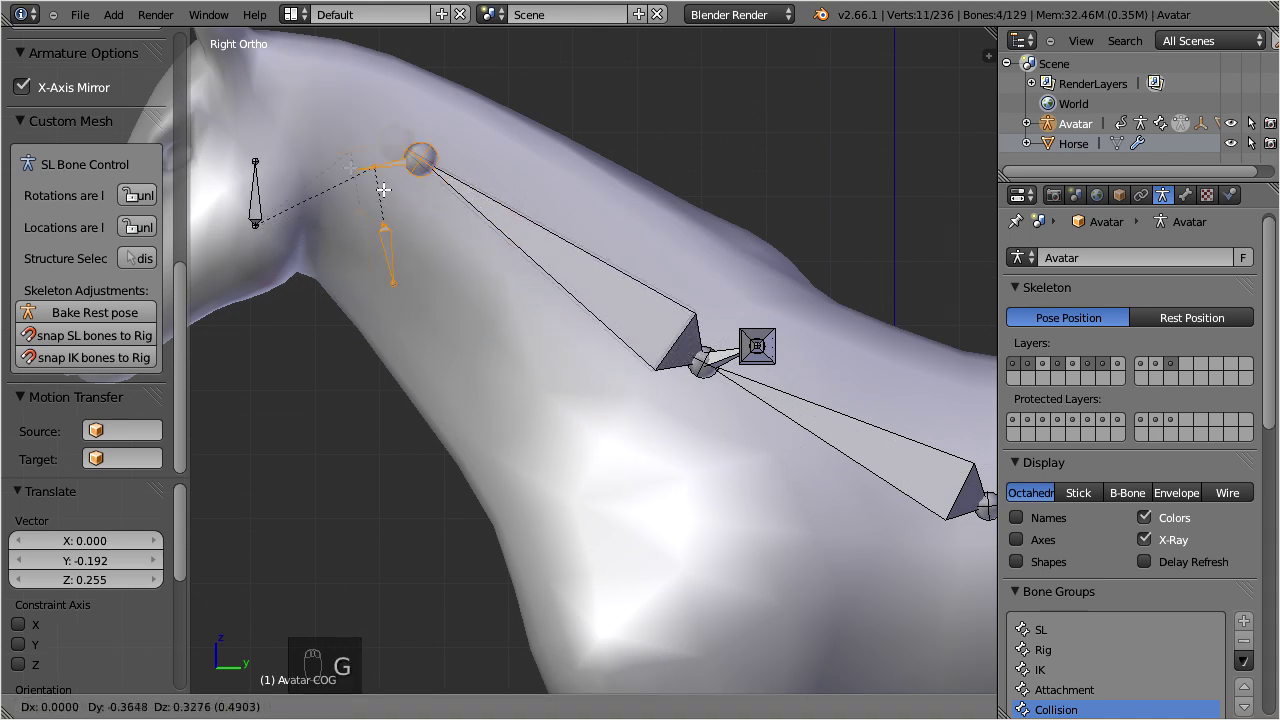
{"action": "left_click", "coordinate": [237, 120]}
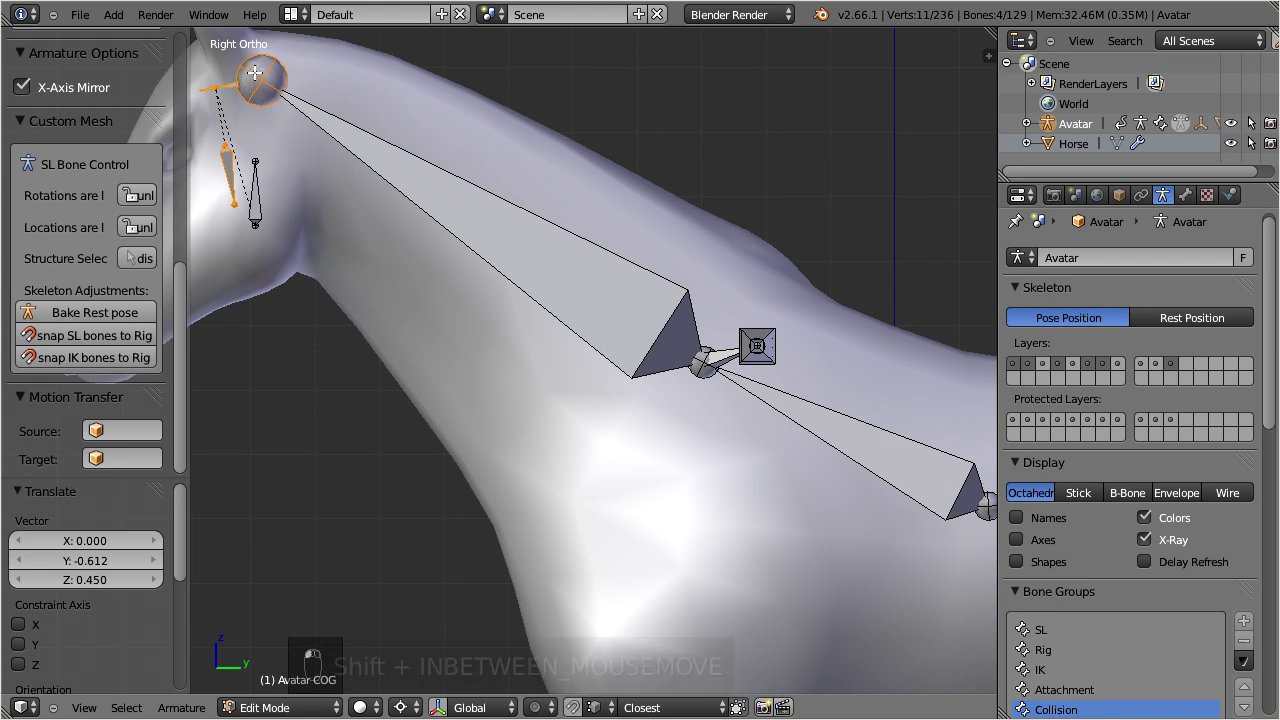
{"action": "right_click", "coordinate": [250, 80], "text": "shift"}
{"action": "middle_click_drag", "start_coordinate": [339, 215], "coordinate": [701, 262], "text": "shift"}
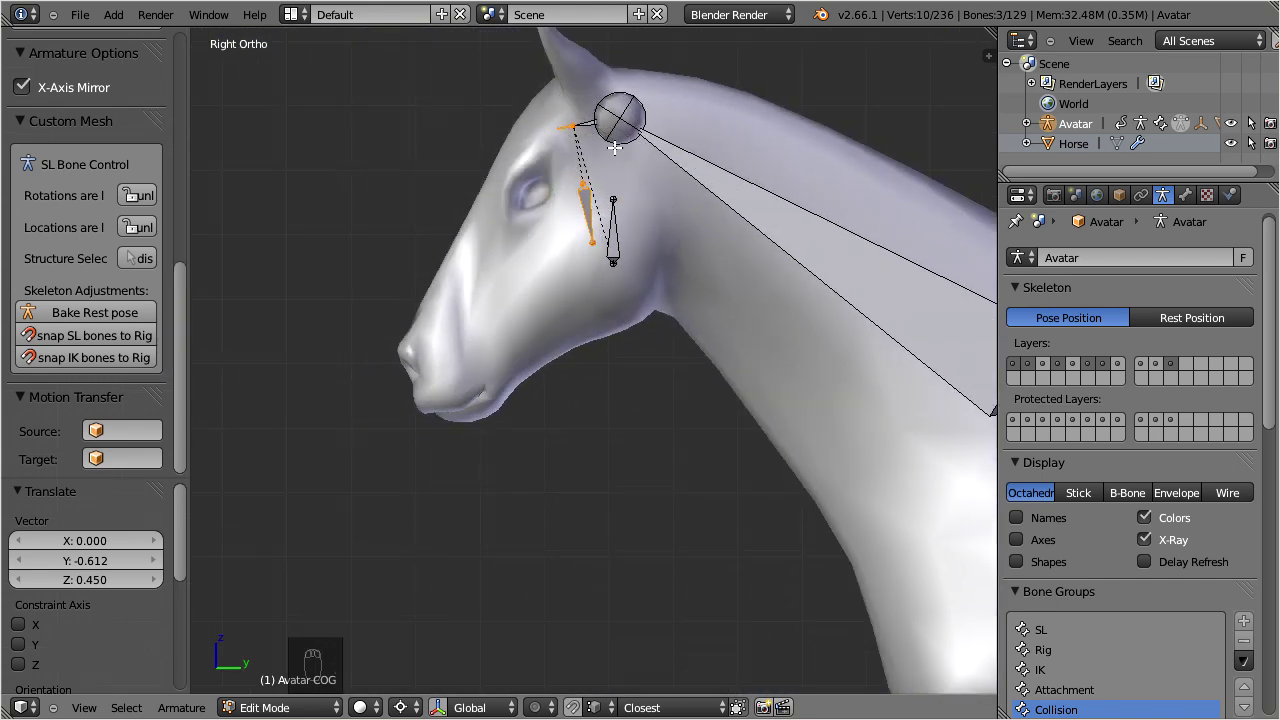
Lower the head bones and place the nose joint and skull tip at the muzzle.
{"action": "key", "text": "g"}
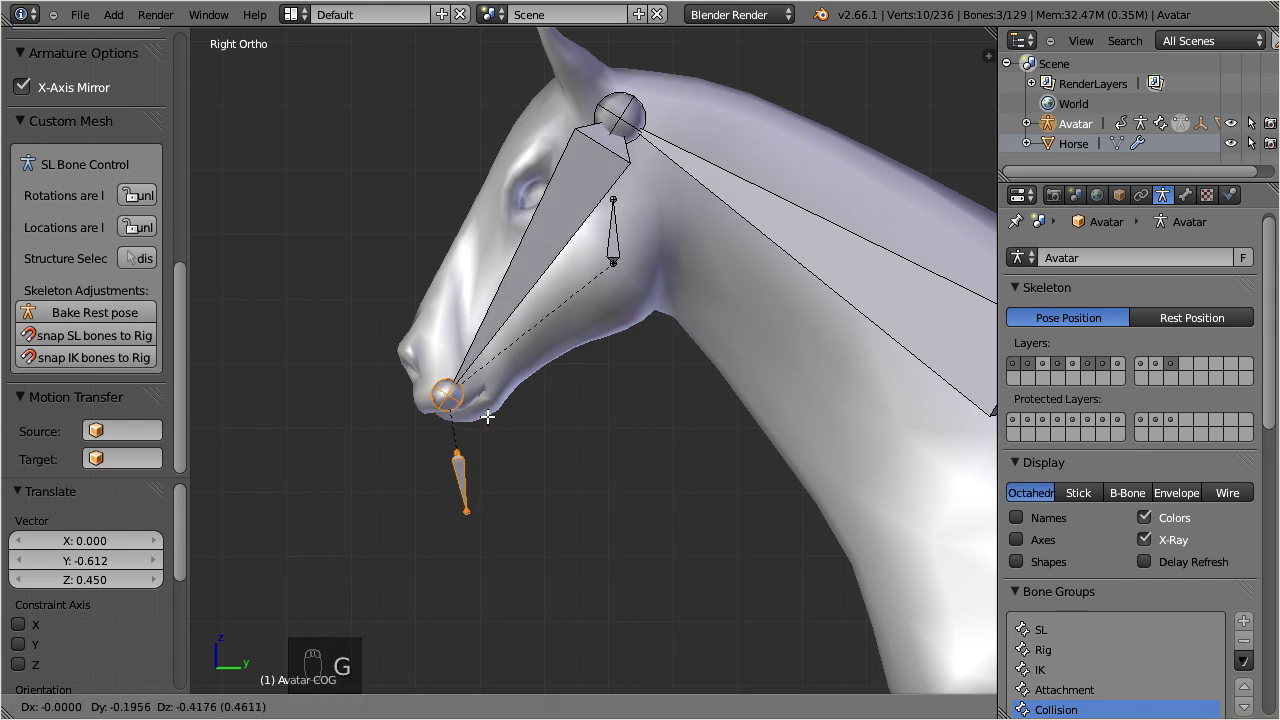
{"action": "left_click", "coordinate": [504, 383]}
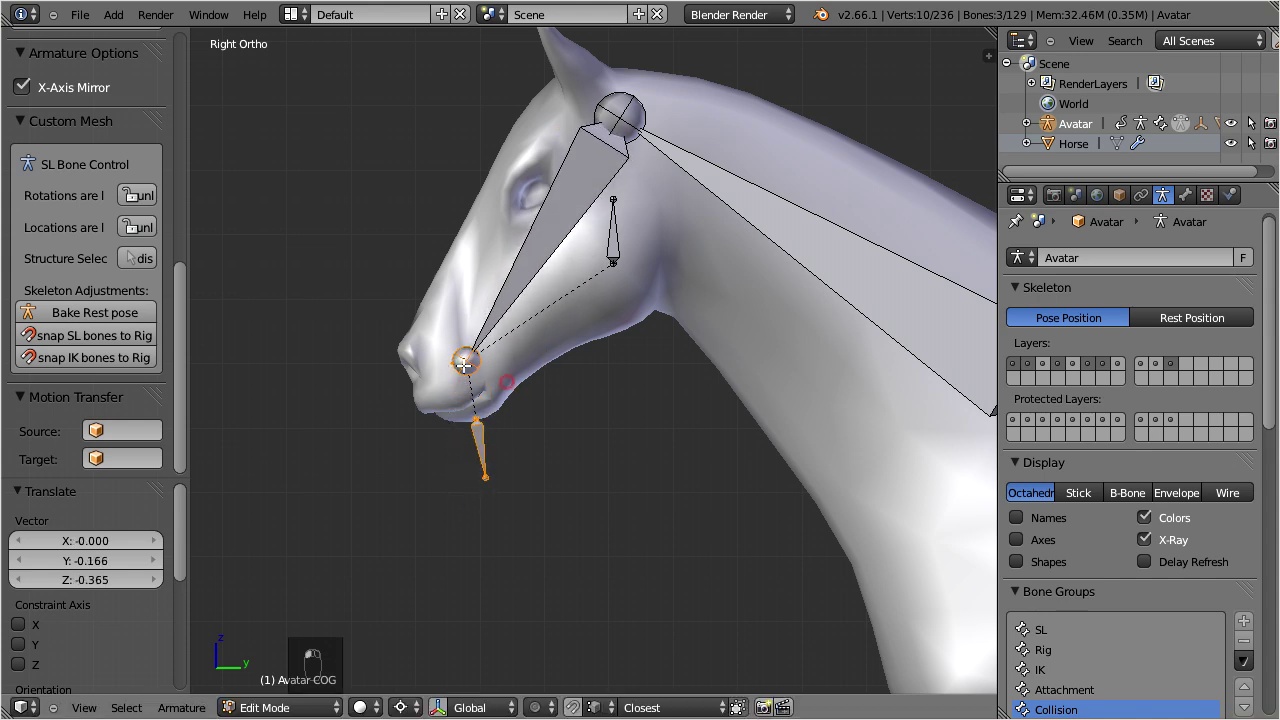
{"action": "right_click", "coordinate": [451, 365]}
{"action": "key", "text": "g"}
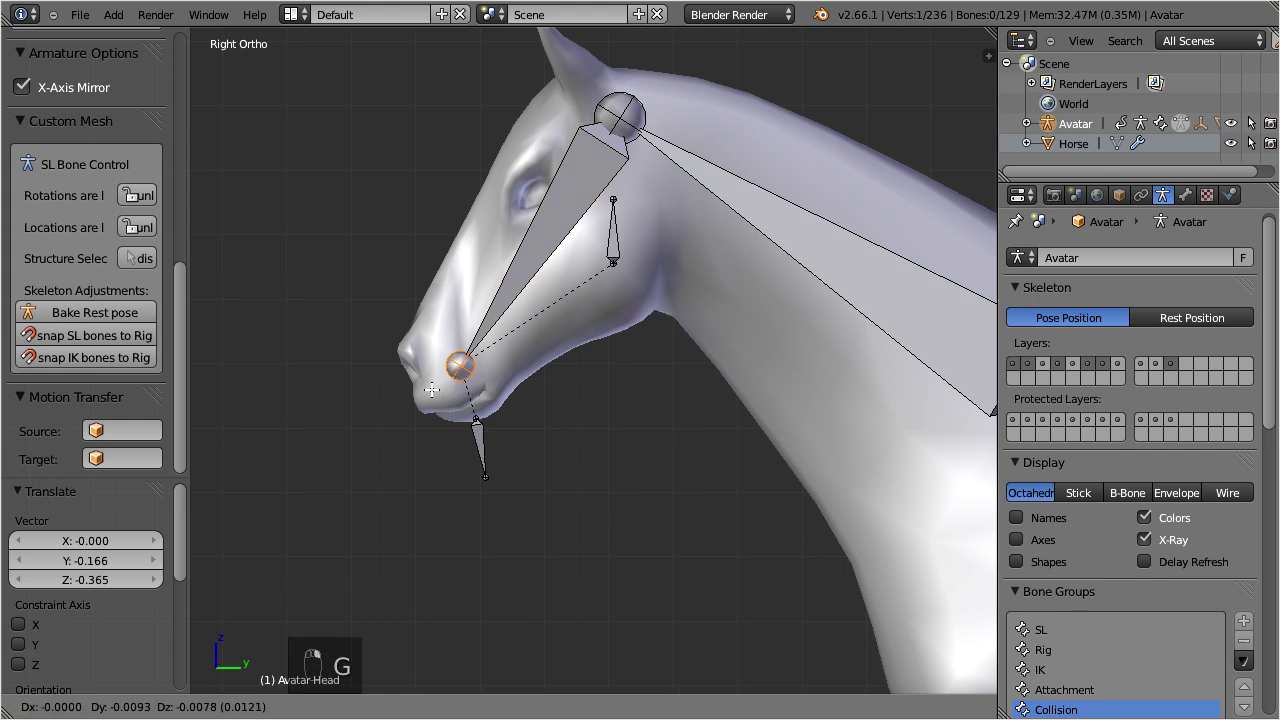
{"action": "left_click", "coordinate": [431, 388]}
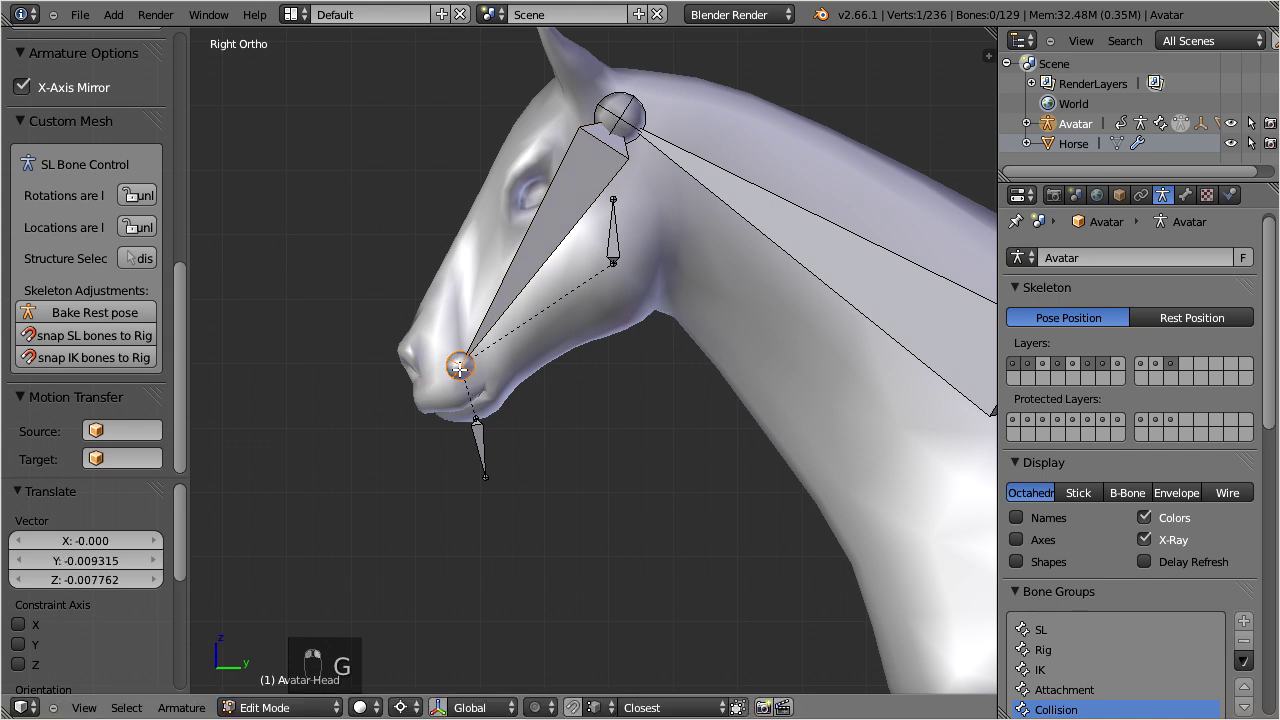
{"action": "key", "text": "g"}
{"action": "left_click", "coordinate": [481, 345]}
{"action": "right_click", "coordinate": [452, 366]}
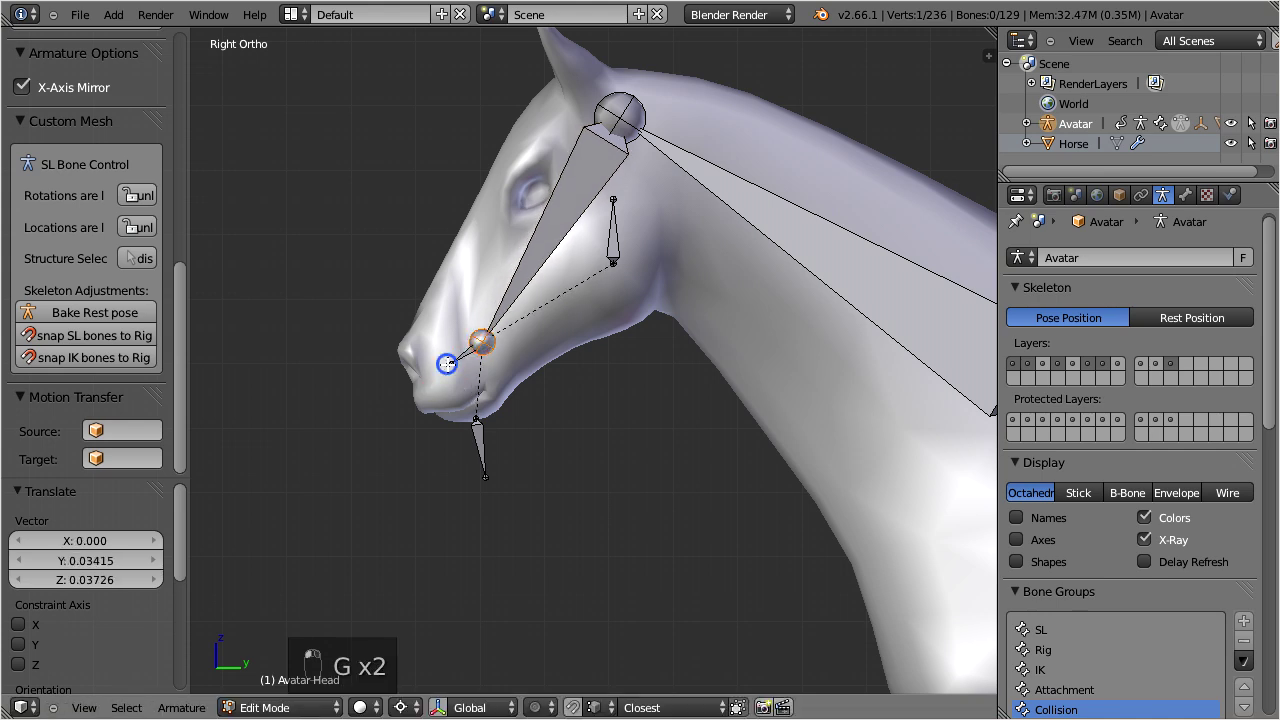
{"action": "key", "text": "g"}
{"action": "left_click", "coordinate": [380, 491]}
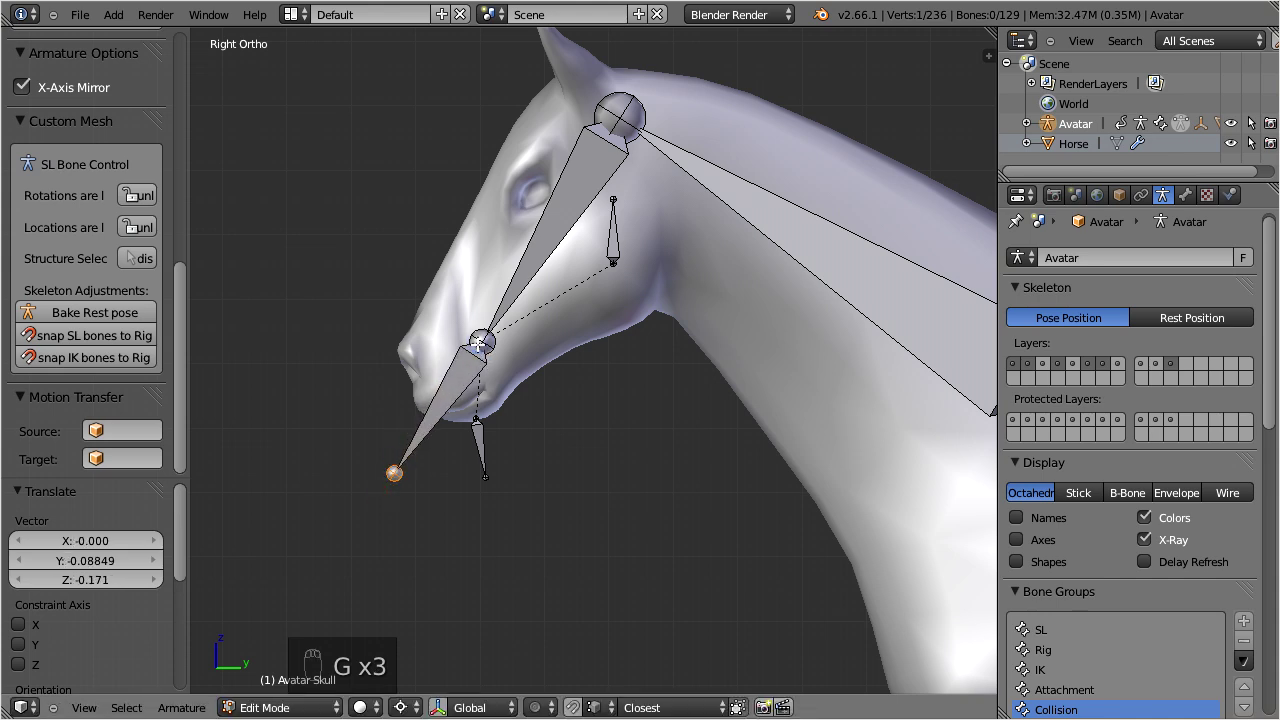
{"action": "right_click", "coordinate": [481, 342]}
{"action": "key", "text": "g"}
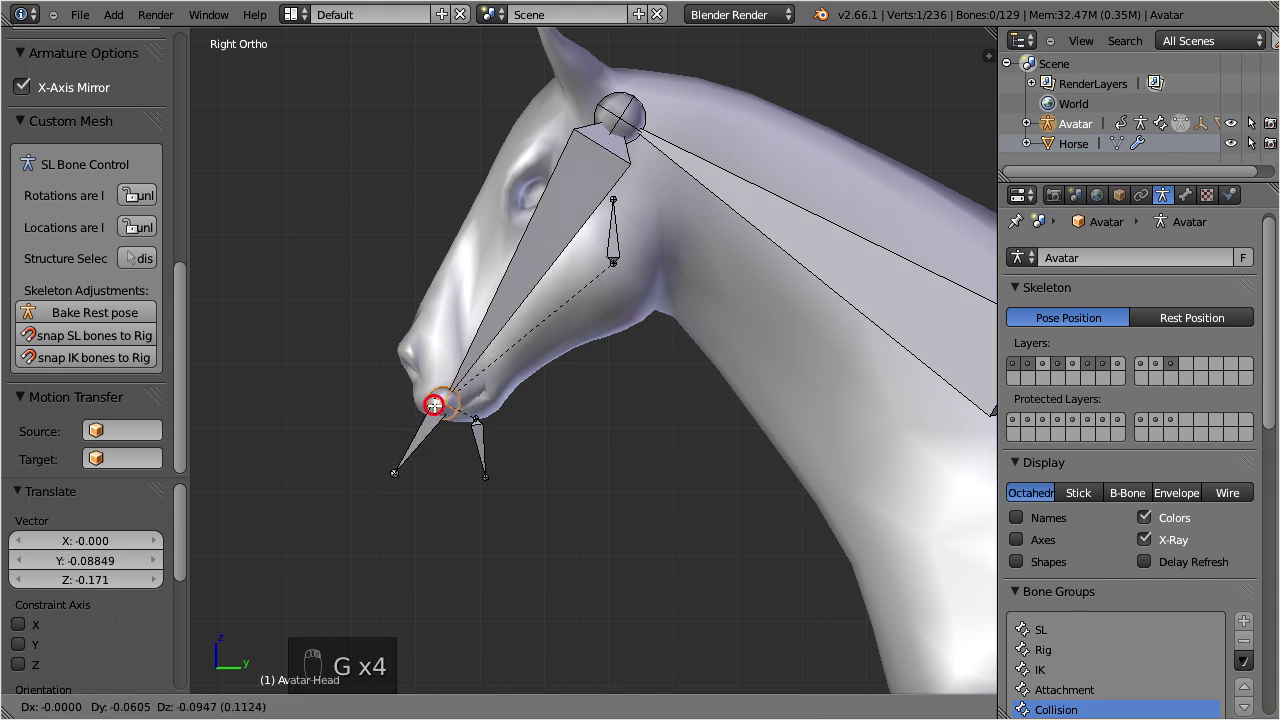
{"action": "left_click", "coordinate": [436, 404]}
Position the eye bone at the horse's eye pointing forward, then begin moving EyeTarget forward.
{"action": "key", "text": "g"}
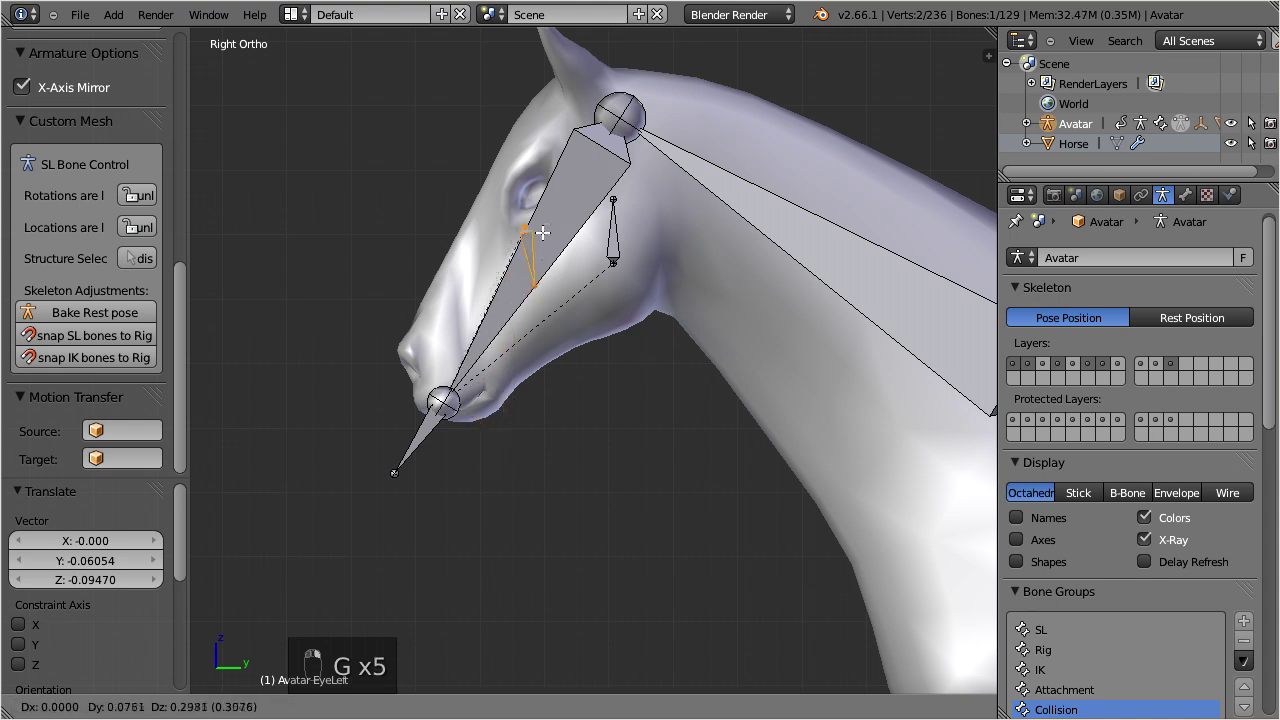
{"action": "left_click", "coordinate": [551, 216]}
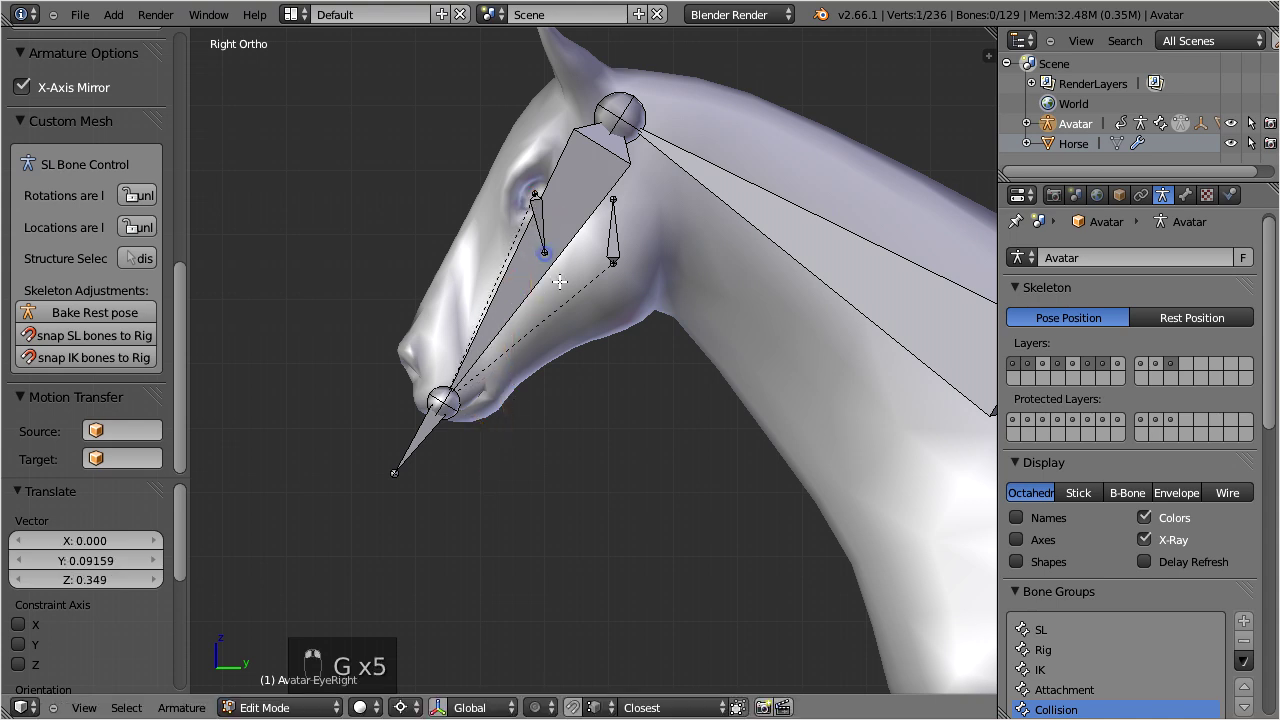
{"action": "key", "text": "g"}
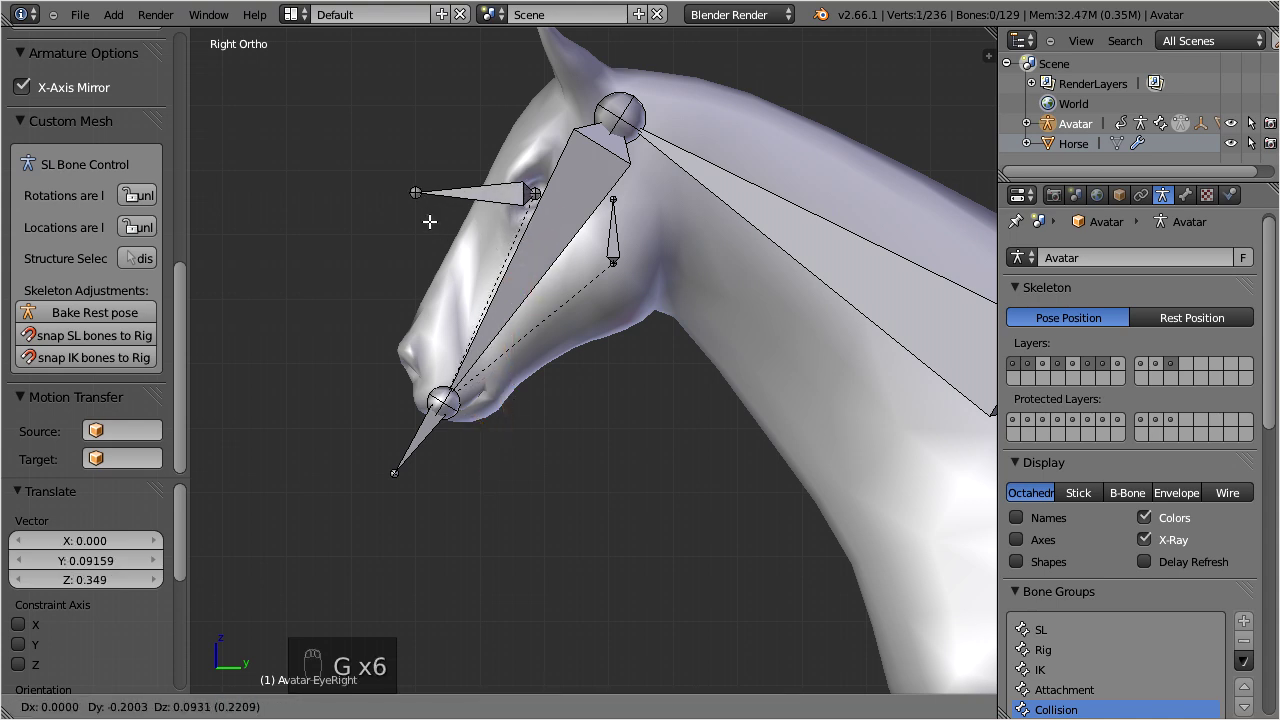
{"action": "left_click", "coordinate": [428, 228]}
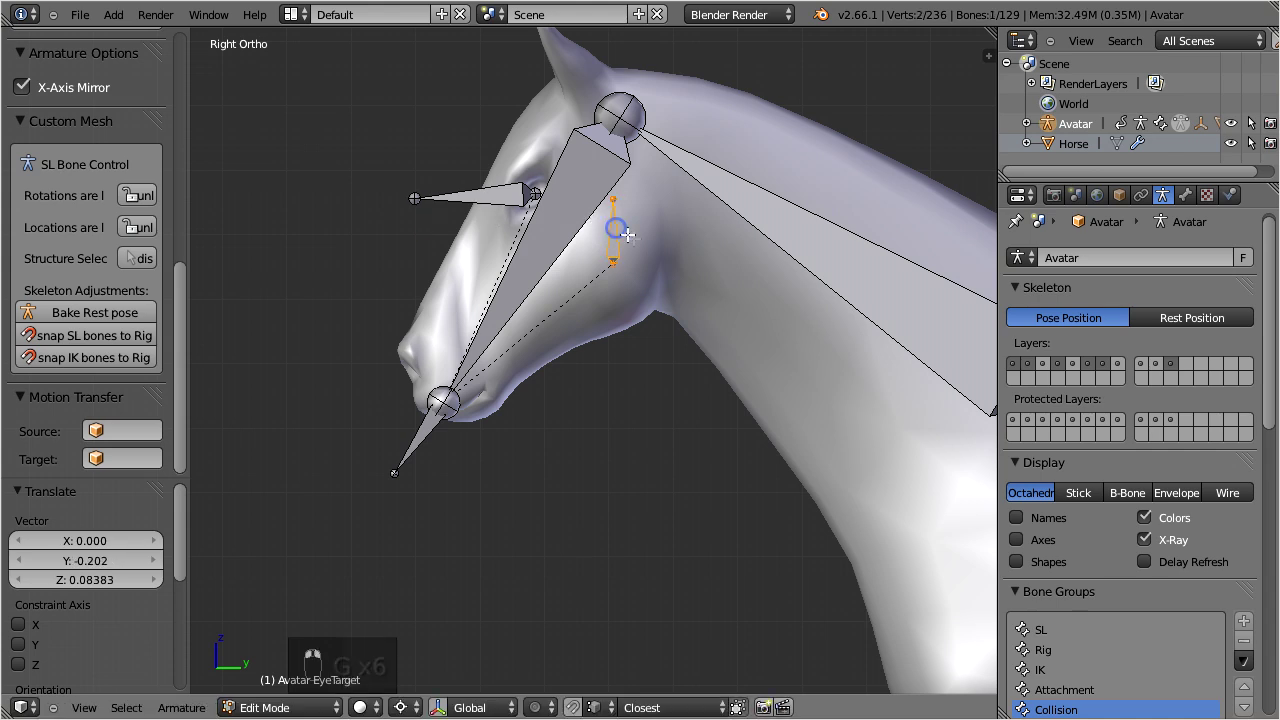
{"action": "scroll", "coordinate": [627, 234], "scroll_direction": "down", "scroll_amount": 3}
{"action": "key", "text": "g"}
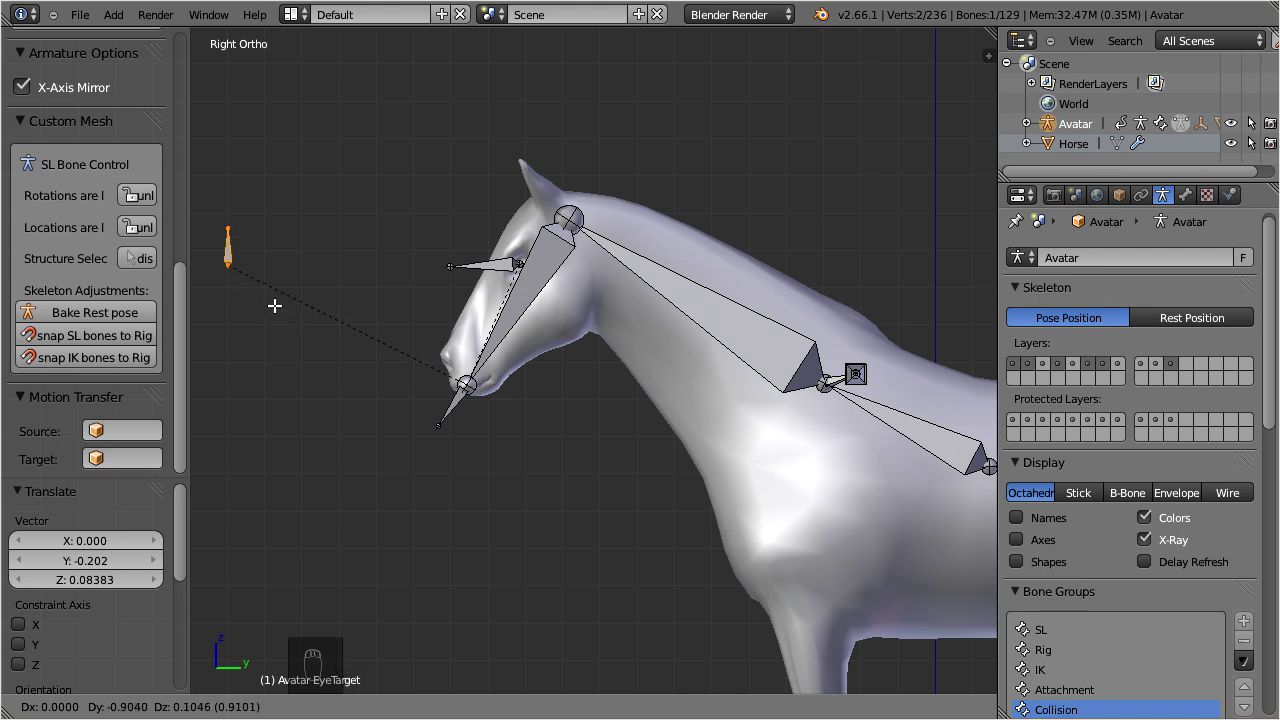
Fix EyeTarget at -0.904 Y, 0.105 Z and view the whole rigged horse from front-left.
{"action": "left_click", "coordinate": [274, 305]}
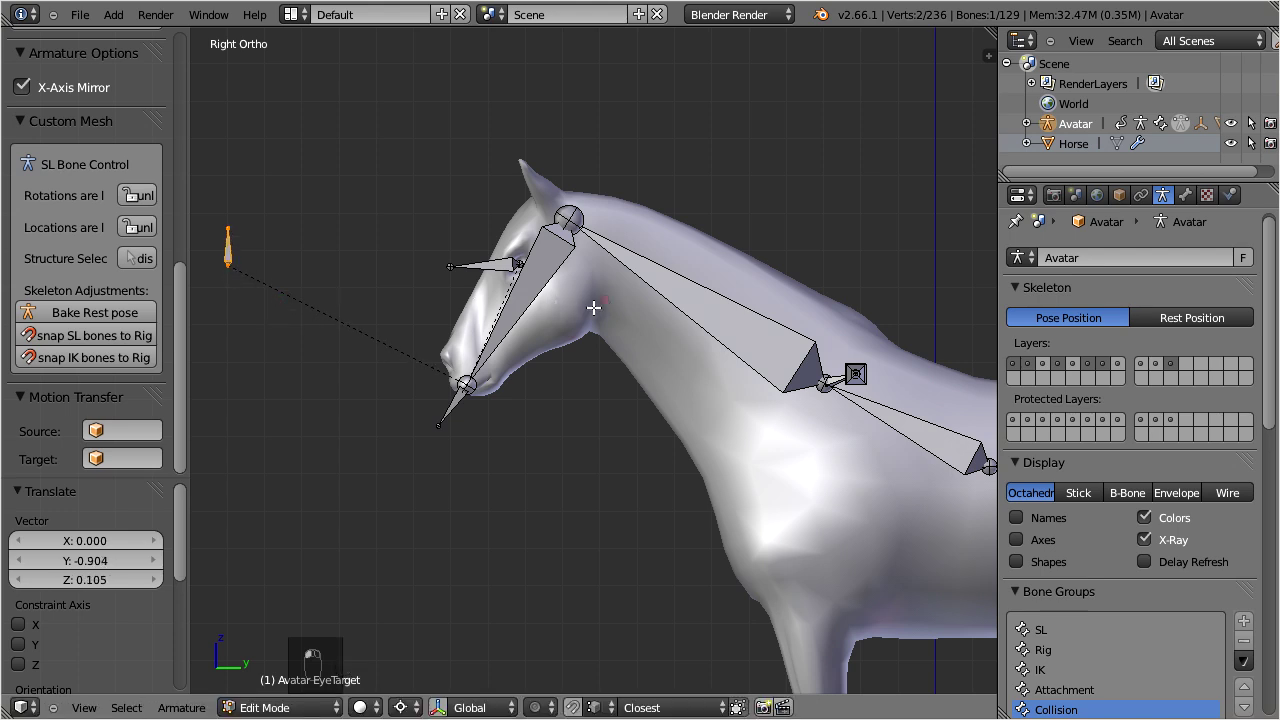
{"action": "scroll", "coordinate": [593, 307], "scroll_direction": "down", "scroll_amount": 2}
{"action": "scroll", "coordinate": [684, 452], "scroll_direction": "down", "scroll_amount": 2}
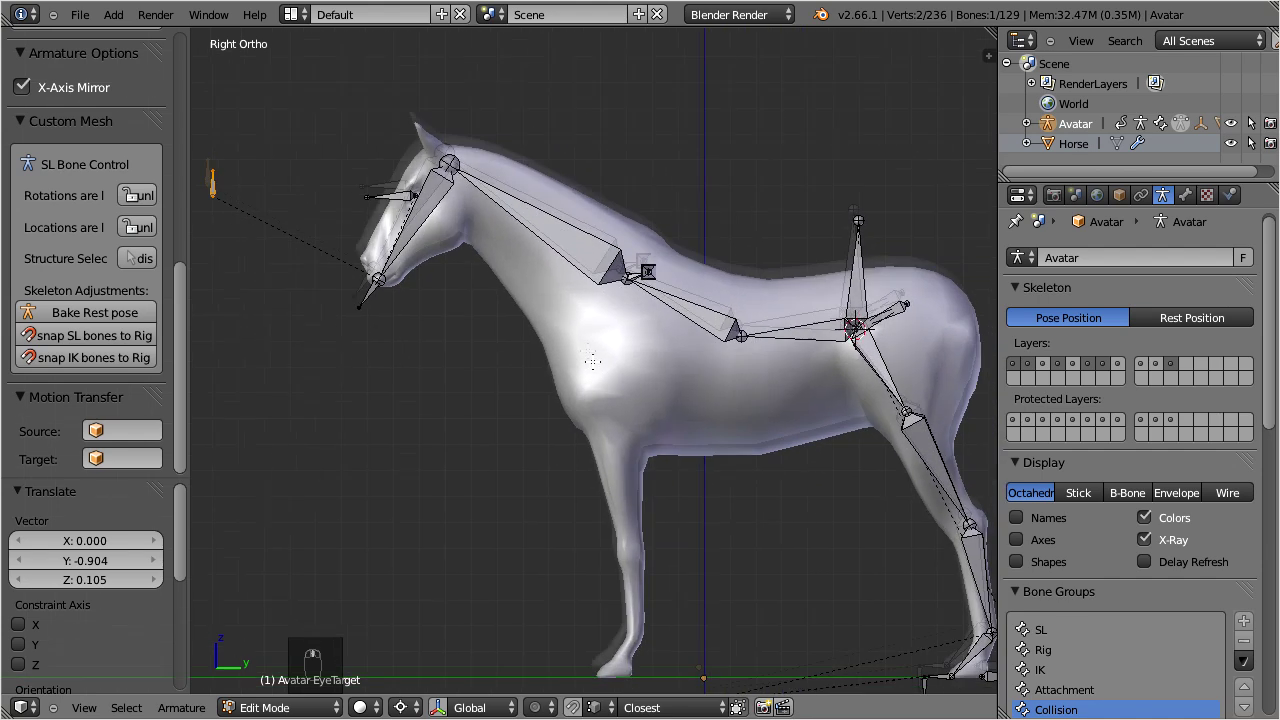
{"action": "scroll", "coordinate": [573, 343], "scroll_direction": "down", "scroll_amount": 1}
{"action": "middle_click_drag", "start_coordinate": [641, 379], "coordinate": [499, 384]}
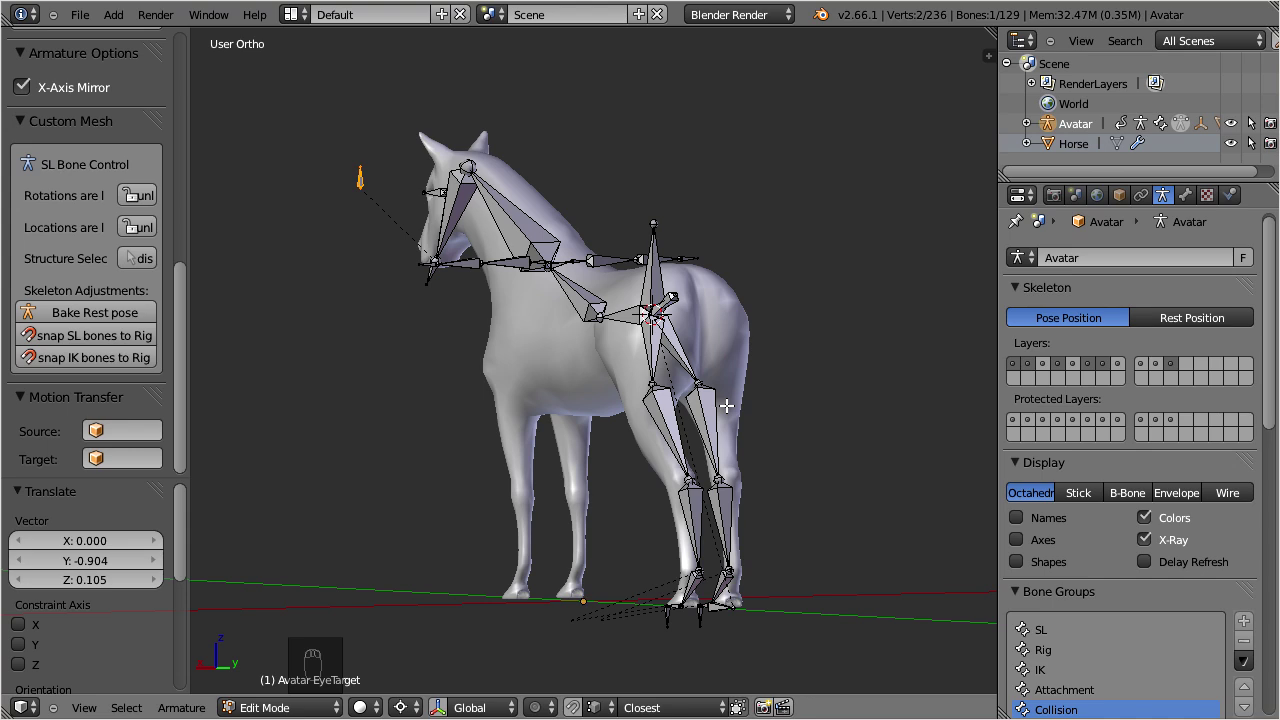
In Back view, move the hip joint out and up over the horse's haunch.
{"action": "key", "text": "ctrl+KP_1"}
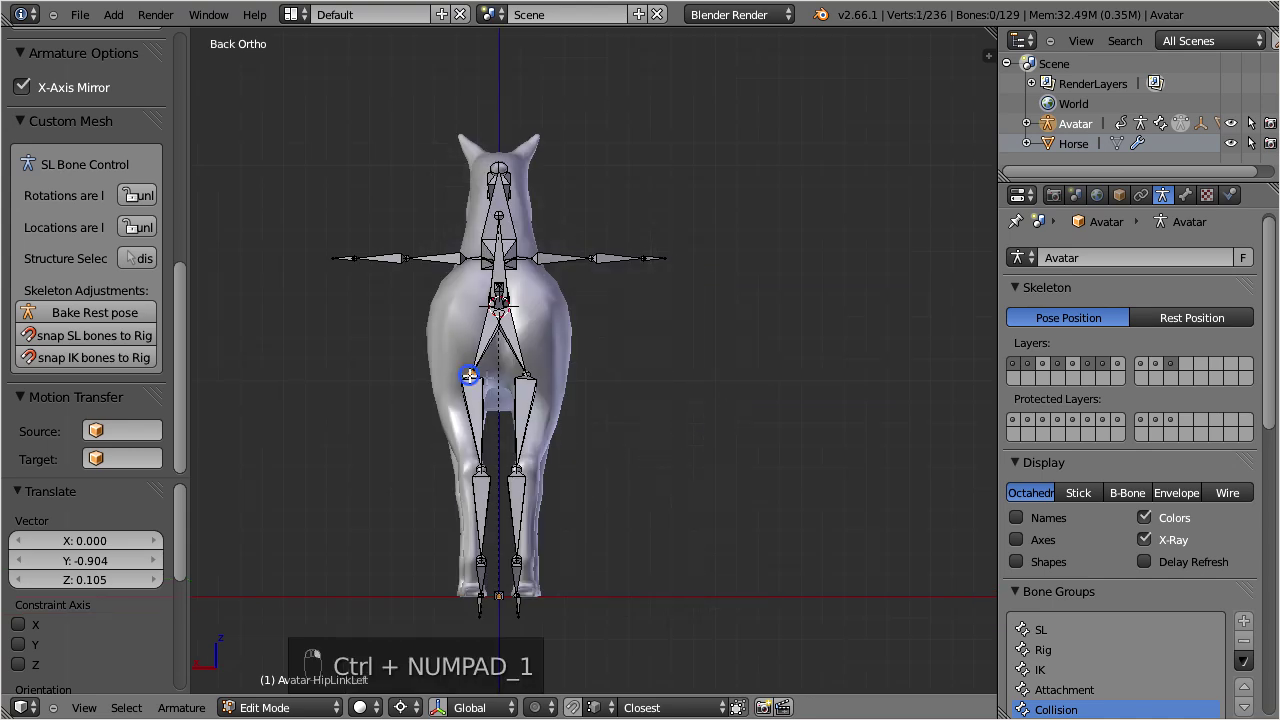
{"action": "scroll", "coordinate": [499, 391], "scroll_direction": "up", "scroll_amount": 6}
{"action": "key", "text": "g"}
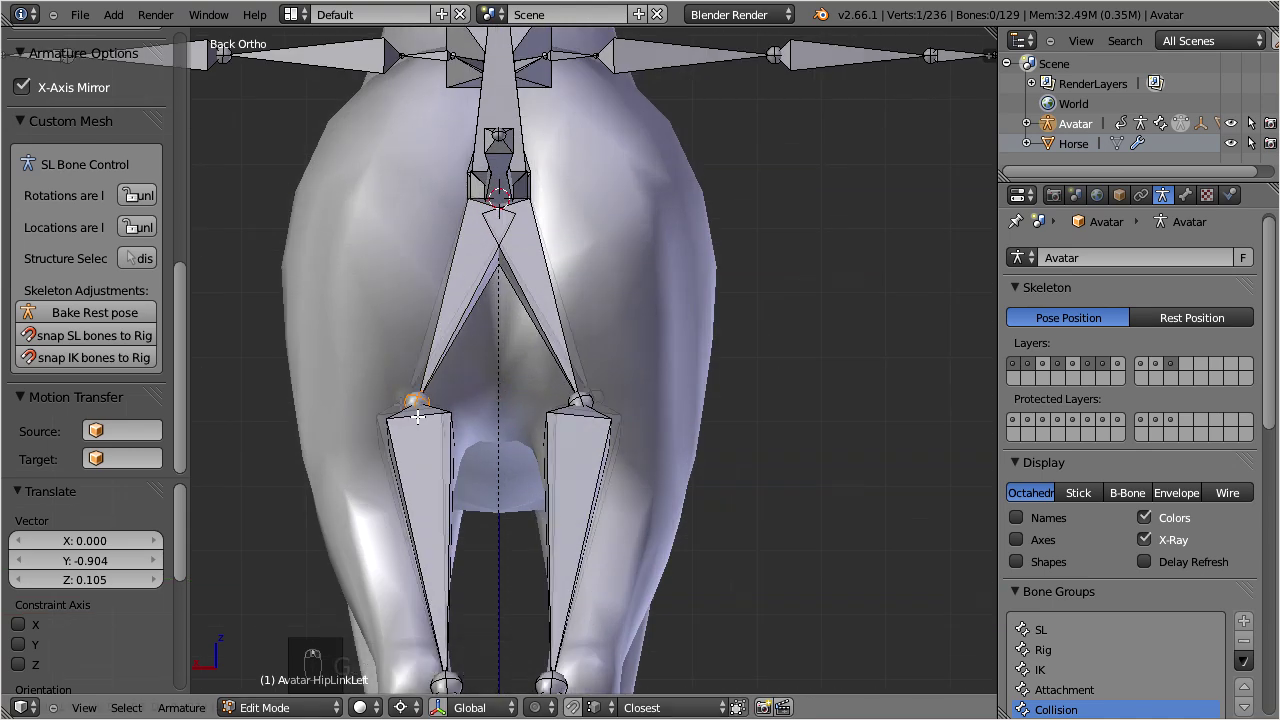
{"action": "left_click", "coordinate": [357, 338]}
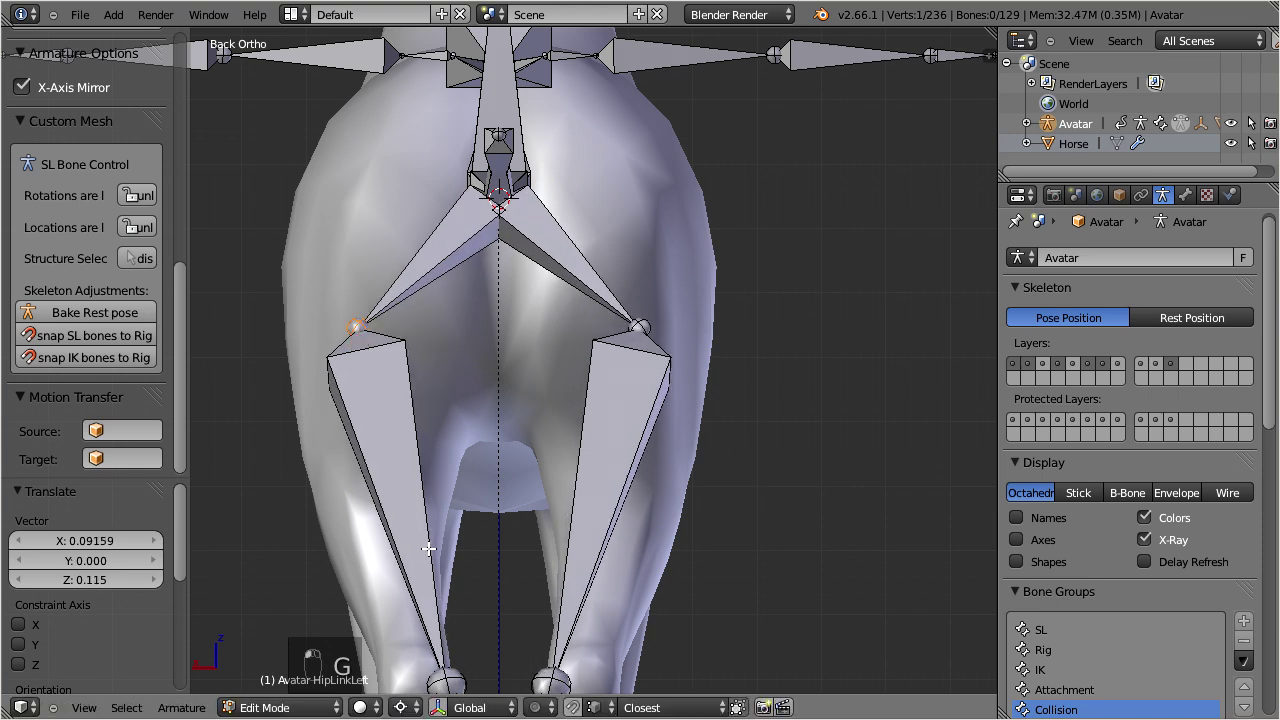
Move the hind knee joint to line up with the leg.
{"action": "middle_click_drag", "start_coordinate": [427, 546], "coordinate": [446, 114], "text": "shift"}
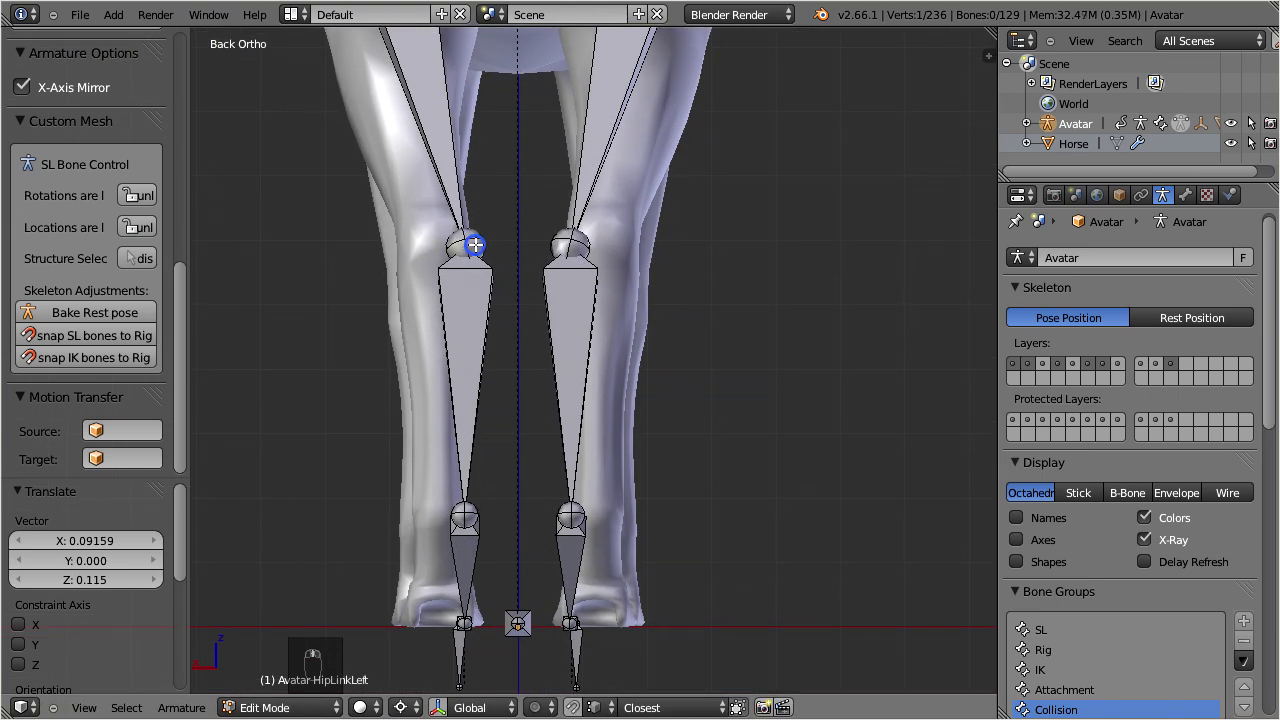
{"action": "key", "text": "g"}
{"action": "left_click", "coordinate": [474, 314]}
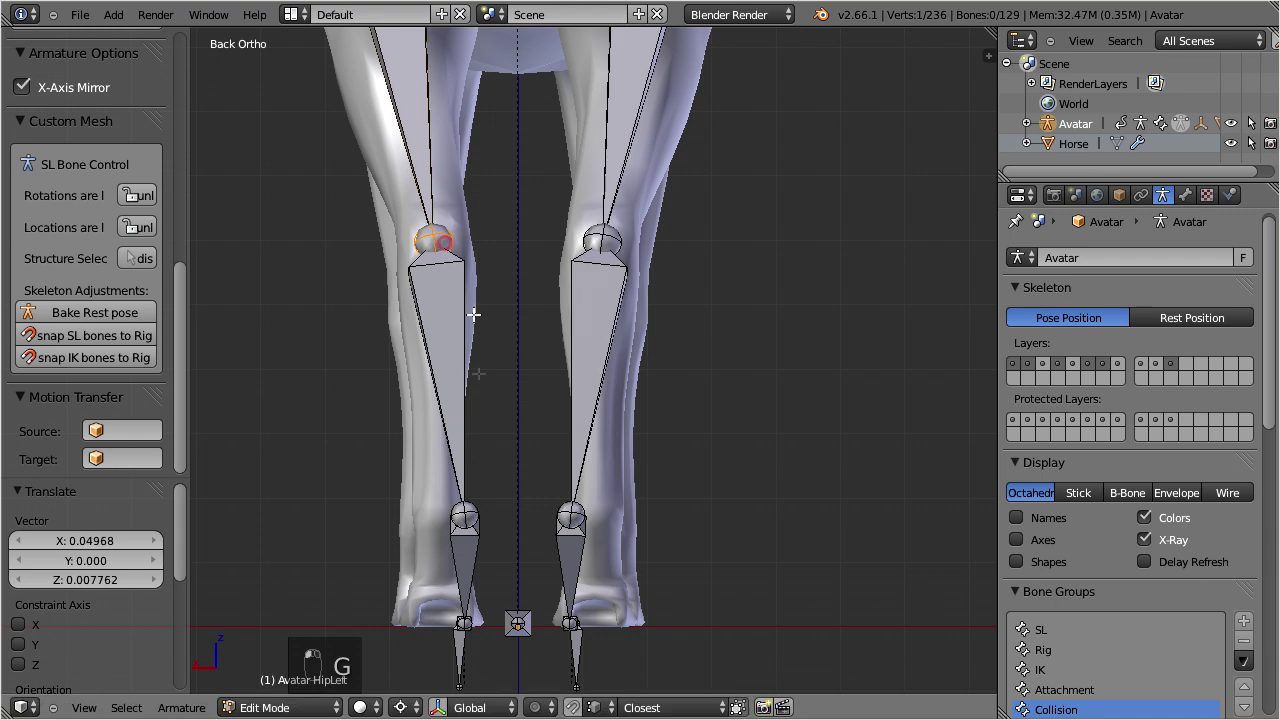
Box-select the lower hind-leg and hoof bones and shift them sideways into the hooves.
{"action": "key", "text": "a"}
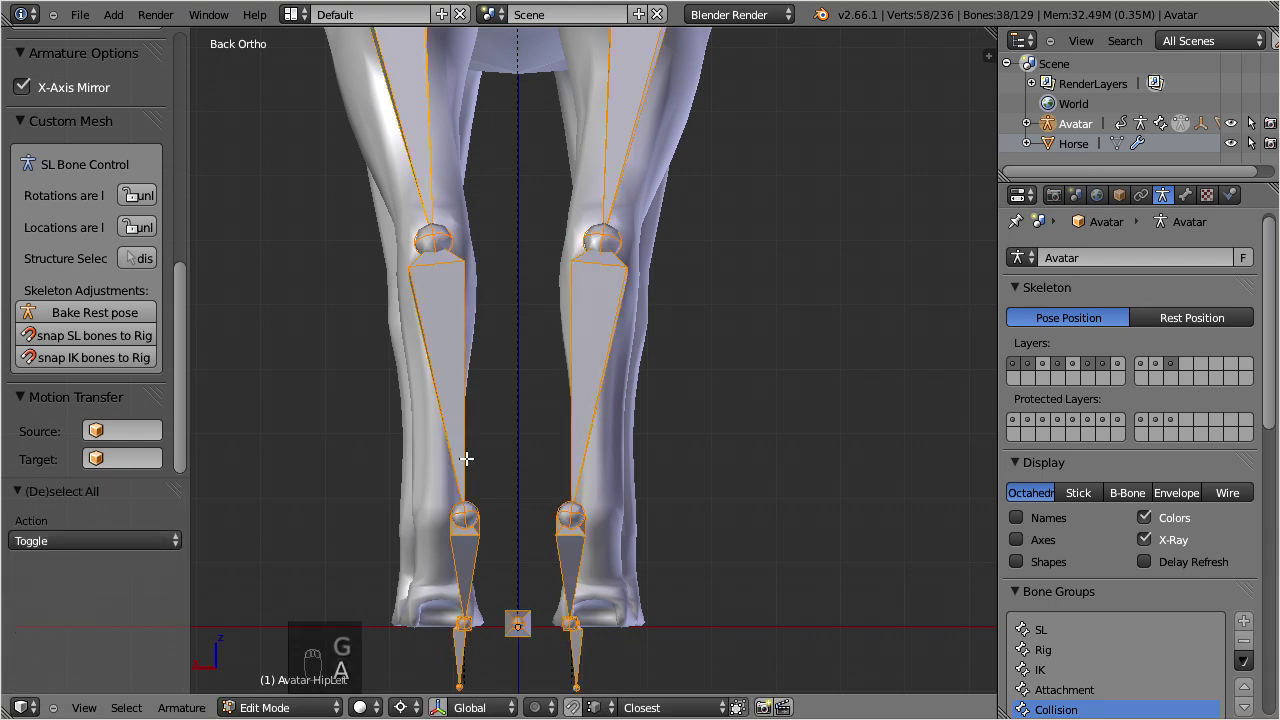
{"action": "key", "text": "a"}
{"action": "key", "text": "b"}
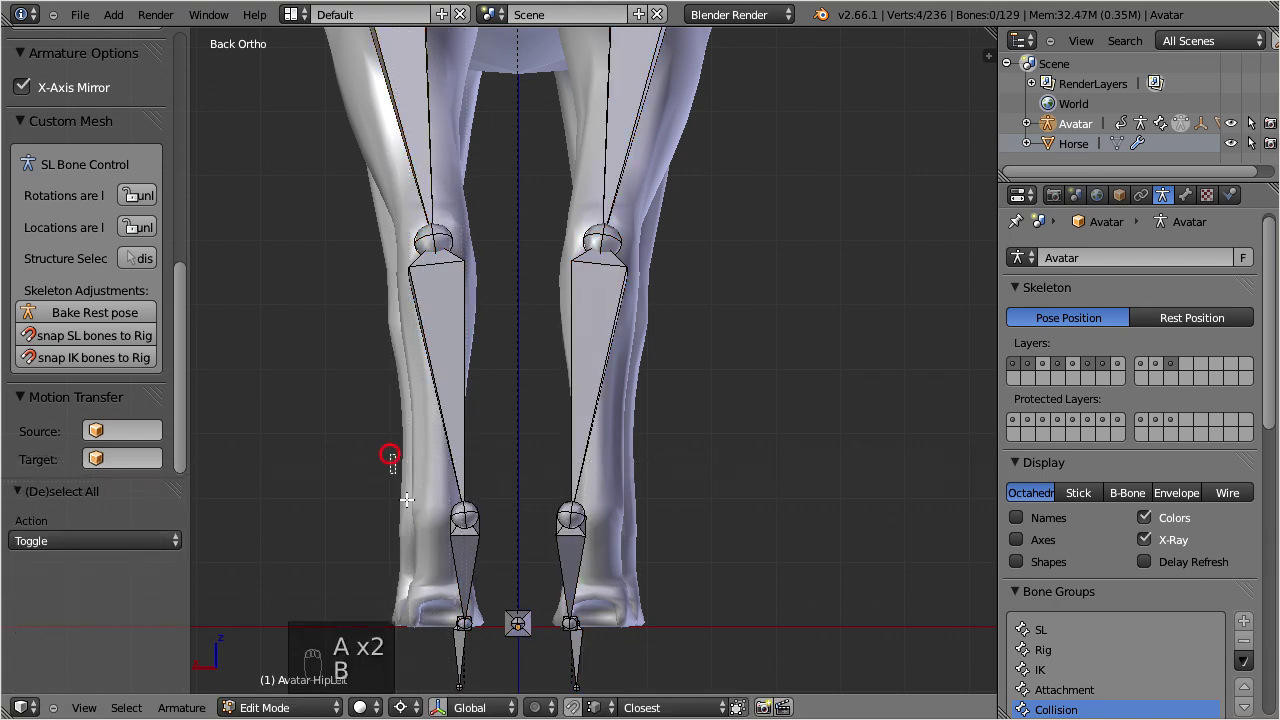
{"action": "left_click_drag", "start_coordinate": [391, 456], "coordinate": [478, 692]}
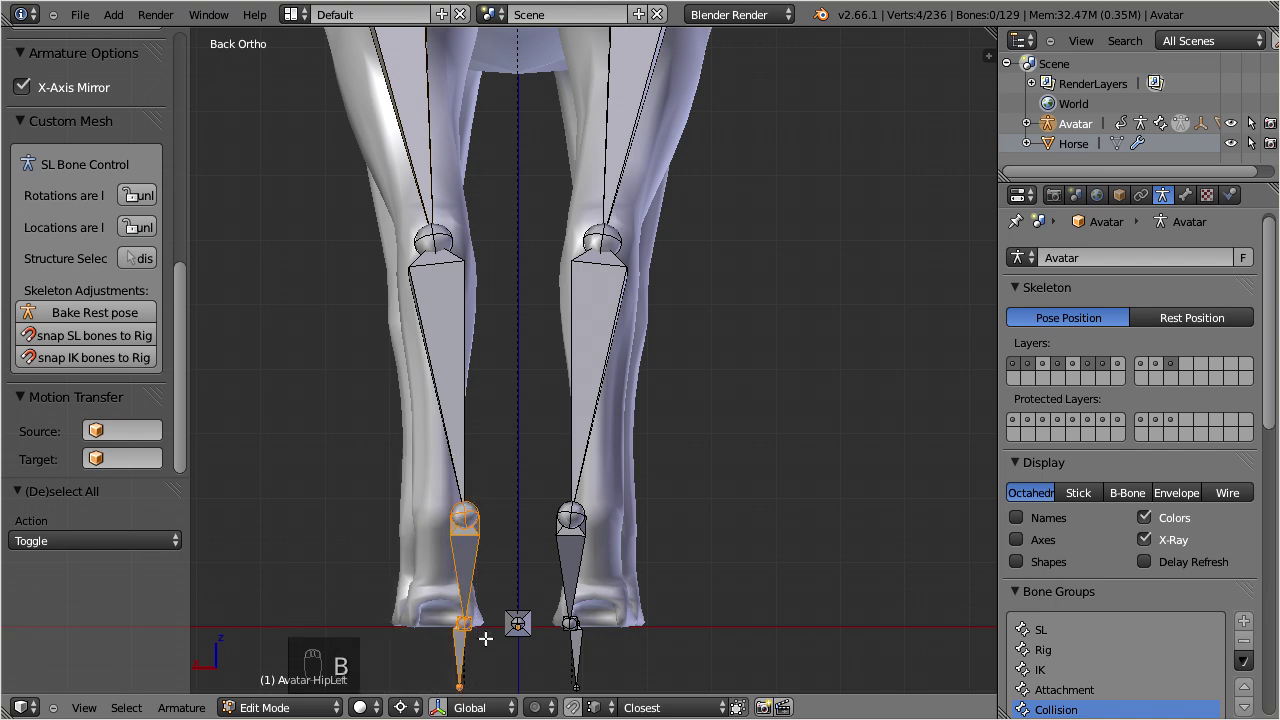
{"action": "key", "text": "g"}
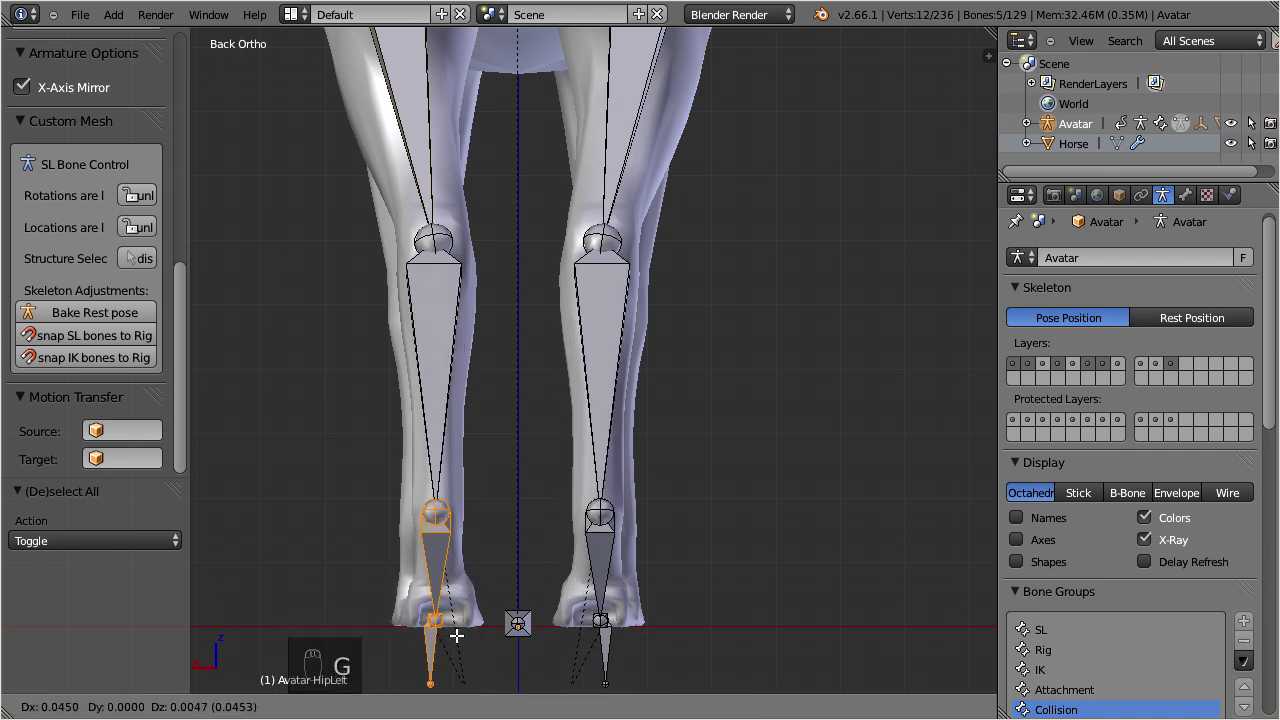
{"action": "left_click", "coordinate": [456, 635]}
Orbit to the whole horse and box-select the hind-leg and spine bones.
{"action": "scroll", "coordinate": [511, 330], "scroll_direction": "down", "scroll_amount": 6}
{"action": "middle_click_drag", "start_coordinate": [511, 300], "coordinate": [709, 299]}
{"action": "key", "text": "b"}
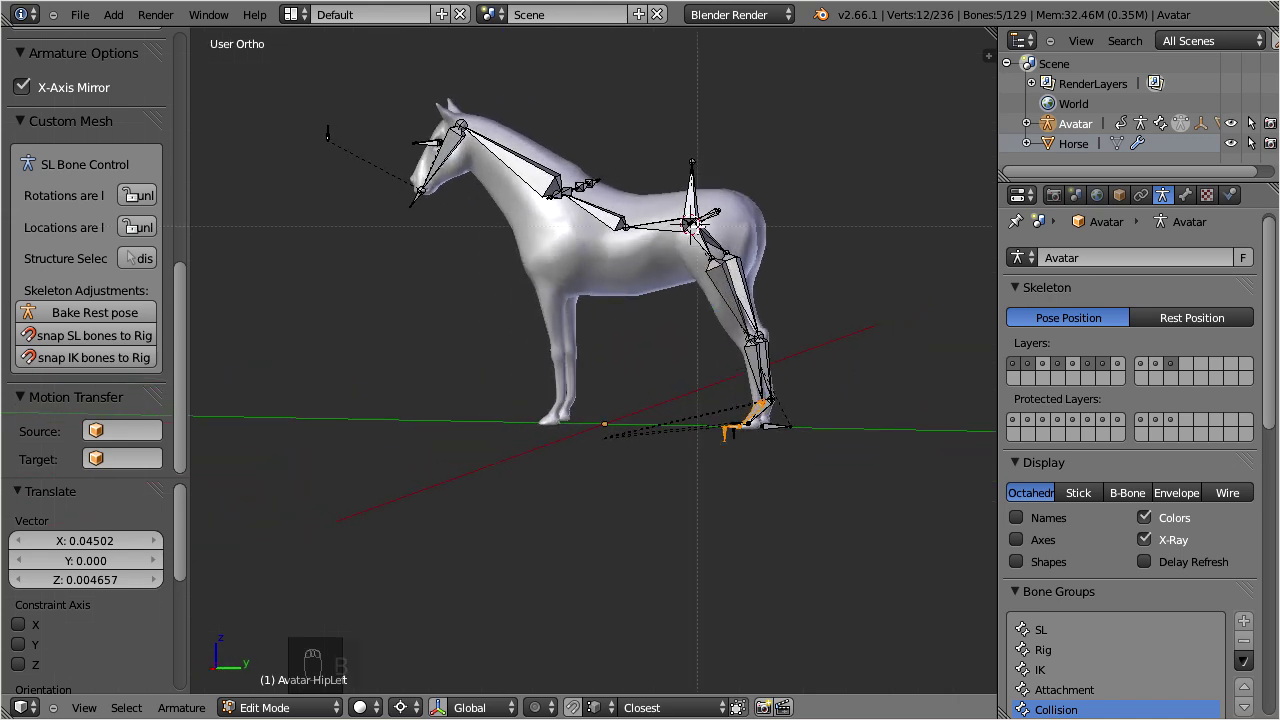
{"action": "left_click_drag", "start_coordinate": [626, 150], "coordinate": [832, 462]}
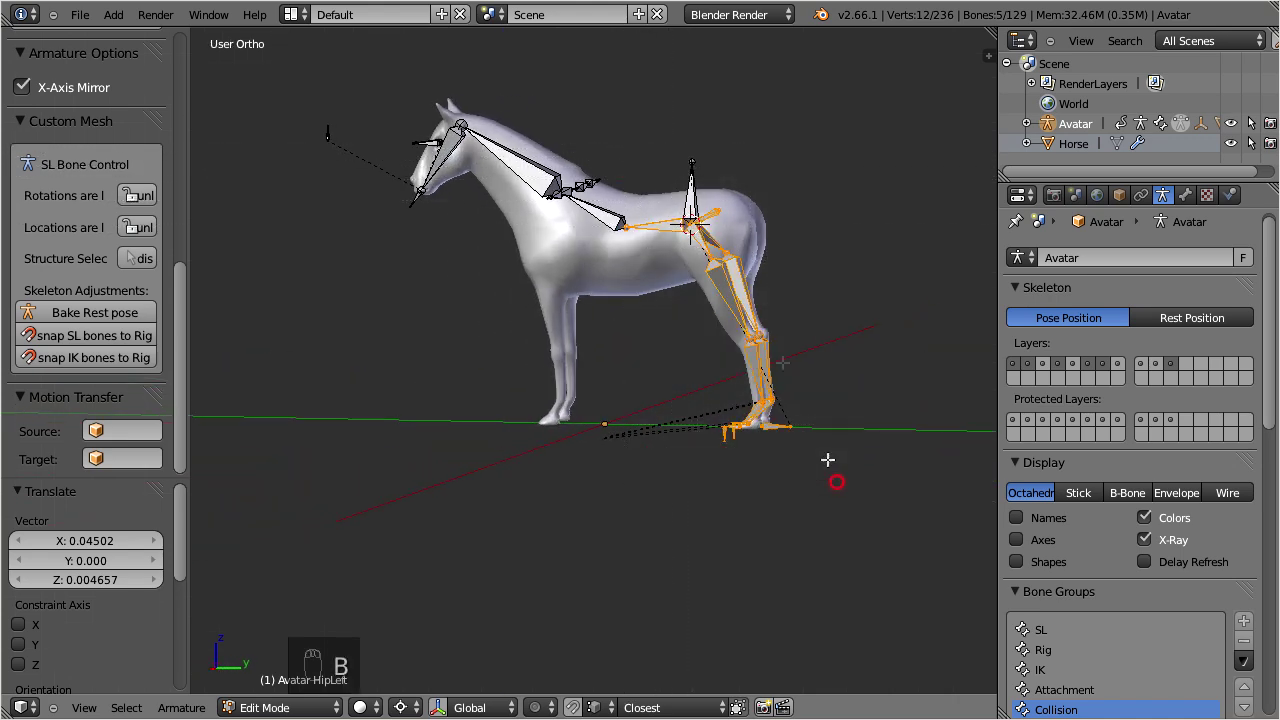
Add the upright spine and back bones to the selection and hide them.
{"action": "key", "text": "b"}
{"action": "left_click_drag", "start_coordinate": [651, 141], "coordinate": [705, 230]}
{"action": "key", "text": "b"}
{"action": "left_click_drag", "start_coordinate": [591, 196], "coordinate": [660, 266]}
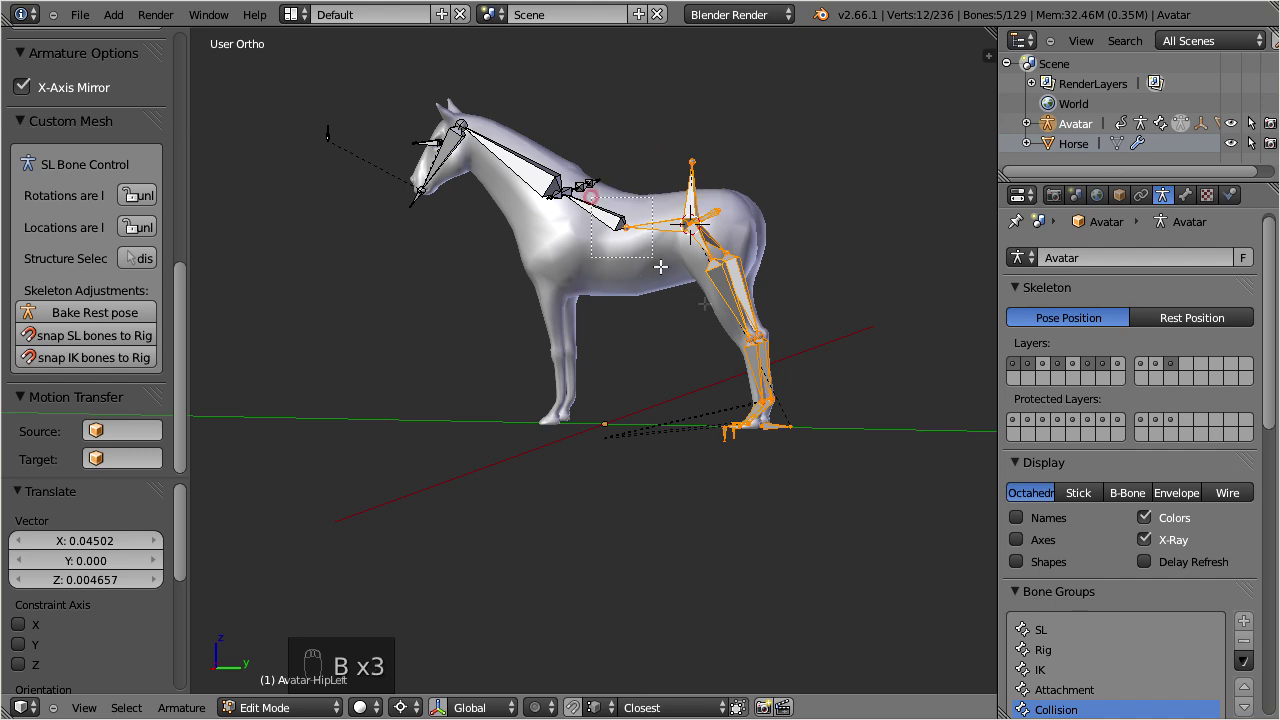
{"action": "key", "text": "h"}
In Front view, spread the two eye bones outward to sit at the horse's eyes.
{"action": "middle_click_drag", "start_coordinate": [604, 278], "coordinate": [704, 284]}
{"action": "scroll", "coordinate": [589, 177], "scroll_direction": "up", "scroll_amount": 3}
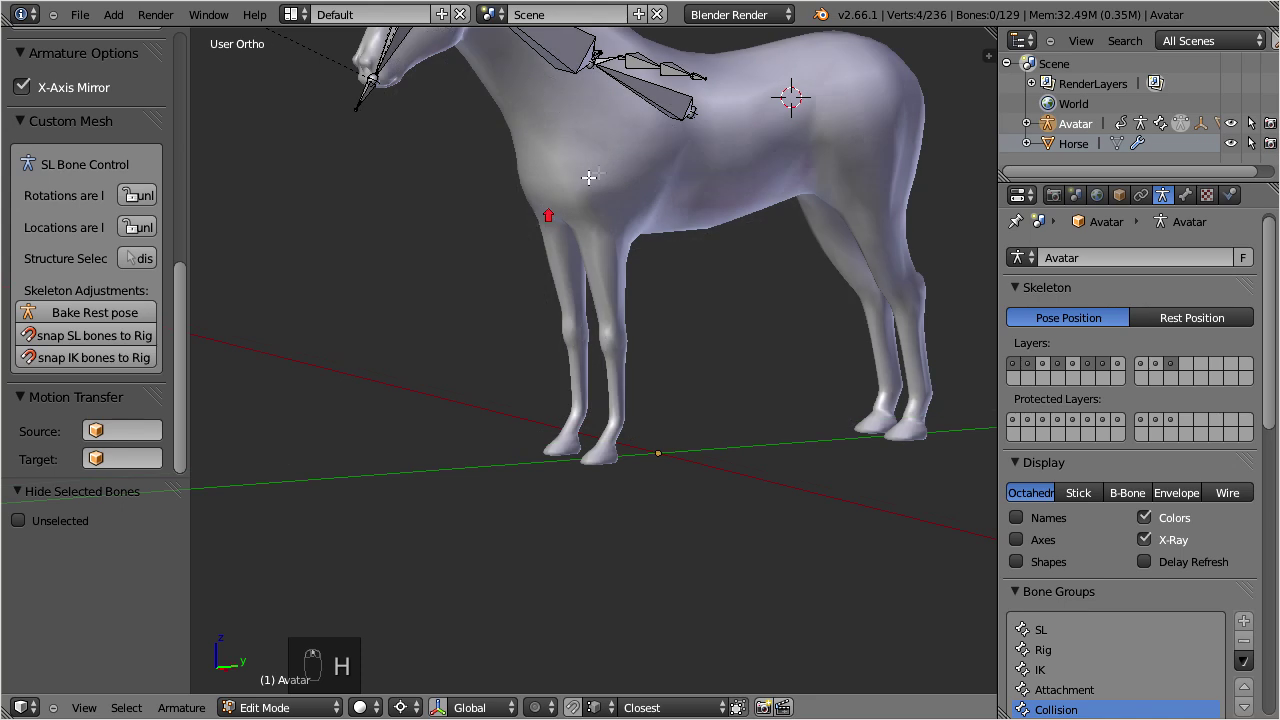
{"action": "middle_click_drag", "start_coordinate": [629, 257], "coordinate": [671, 414], "text": "shift"}
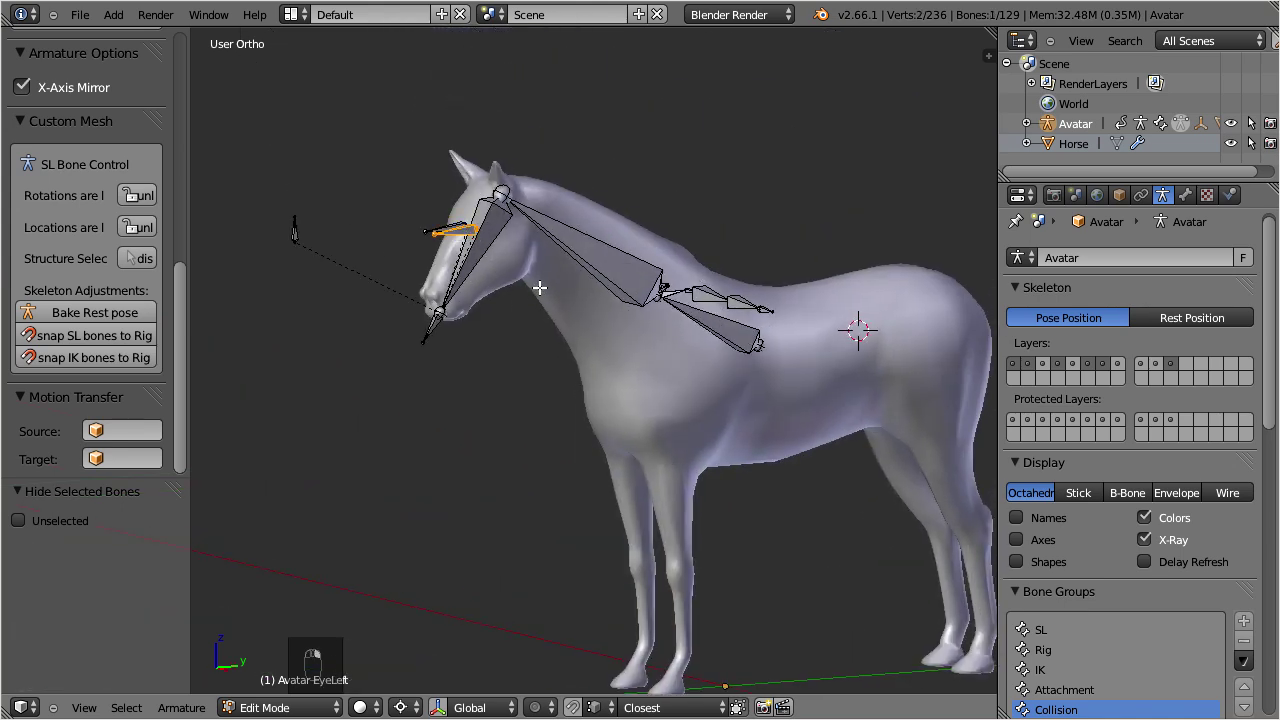
{"action": "key", "text": "KP_1"}
{"action": "scroll", "coordinate": [720, 170], "scroll_direction": "up", "scroll_amount": 4}
{"action": "middle_click_drag", "start_coordinate": [689, 217], "coordinate": [647, 499], "text": "shift"}
{"action": "key", "text": "g"}
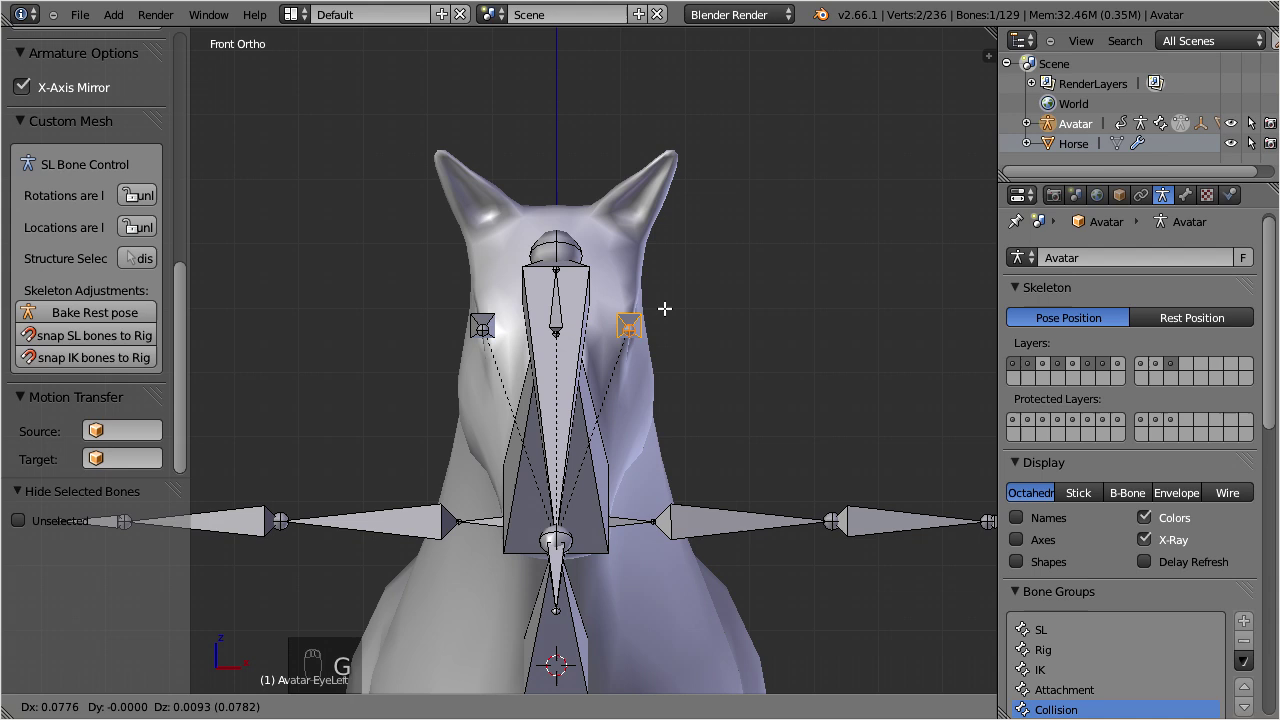
{"action": "left_click", "coordinate": [665, 307]}
{"action": "middle_click_drag", "start_coordinate": [665, 307], "coordinate": [600, 440]}
{"action": "scroll", "coordinate": [586, 503], "scroll_direction": "down", "scroll_amount": 3}
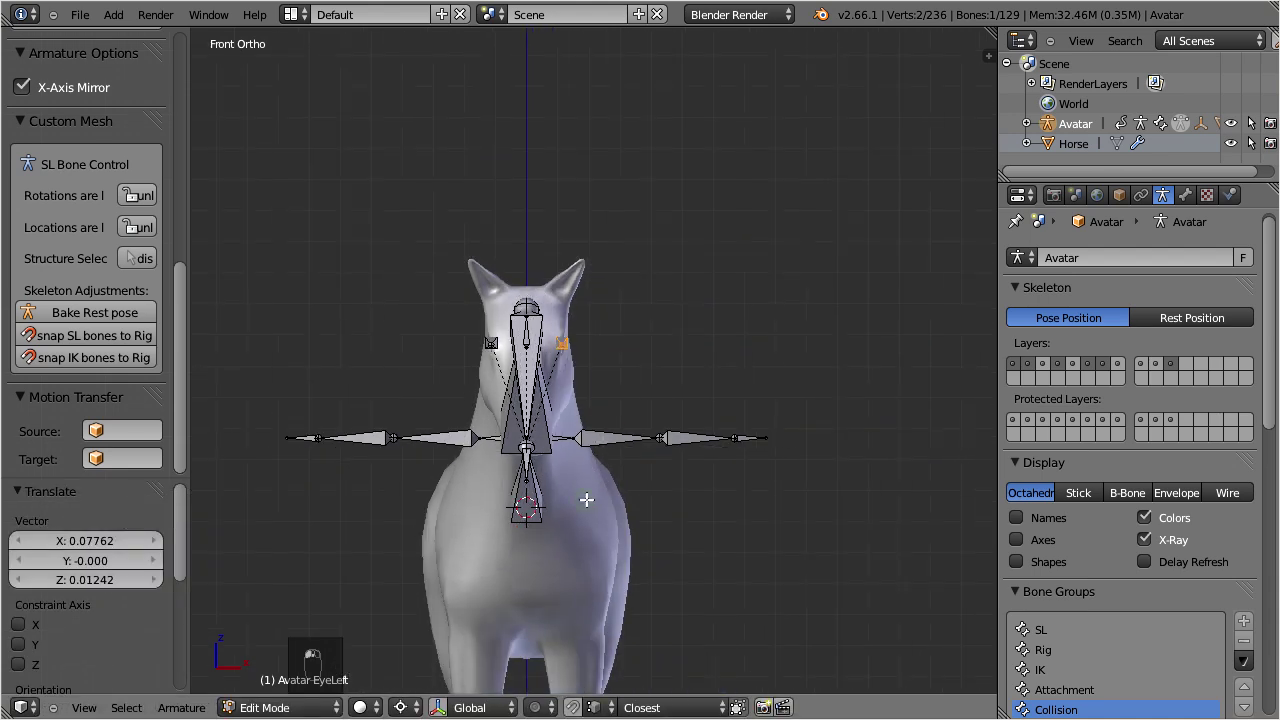
{"action": "middle_click_drag", "start_coordinate": [586, 503], "coordinate": [650, 468]}
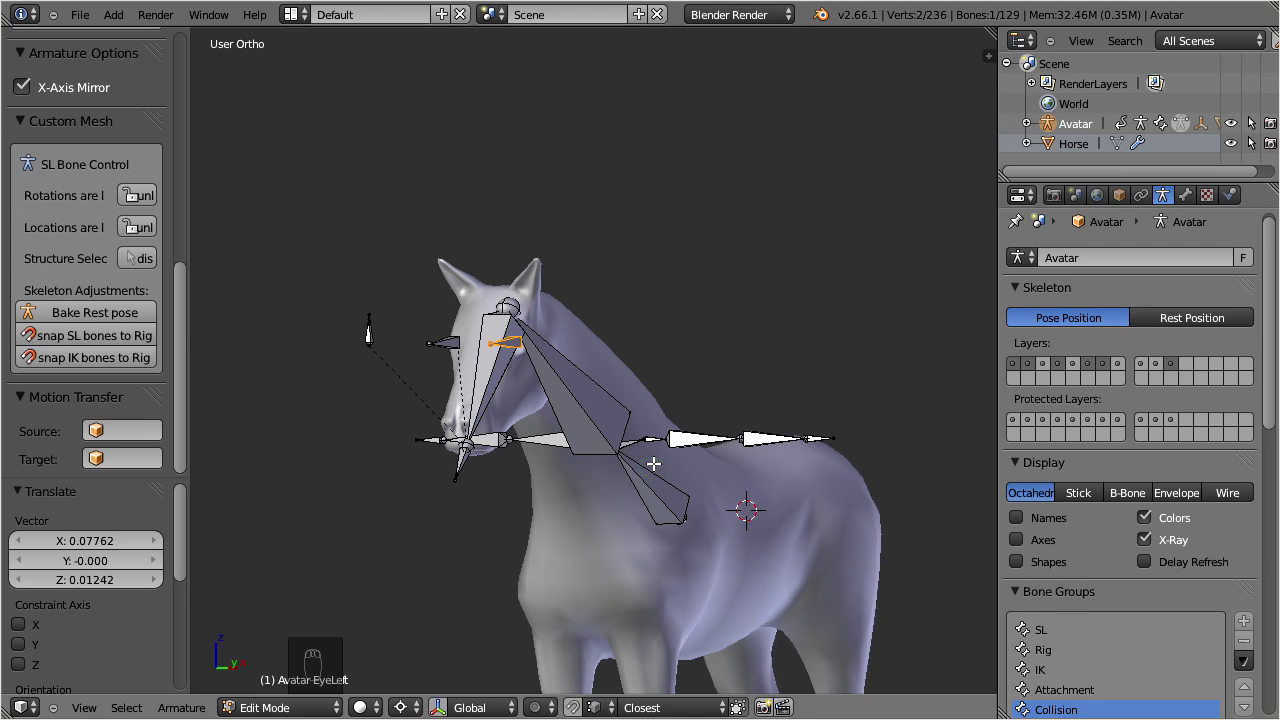
Box-select the arm bones on both sides, including the inner arm bone.
{"action": "key", "text": "a"}
{"action": "key", "text": "b"}
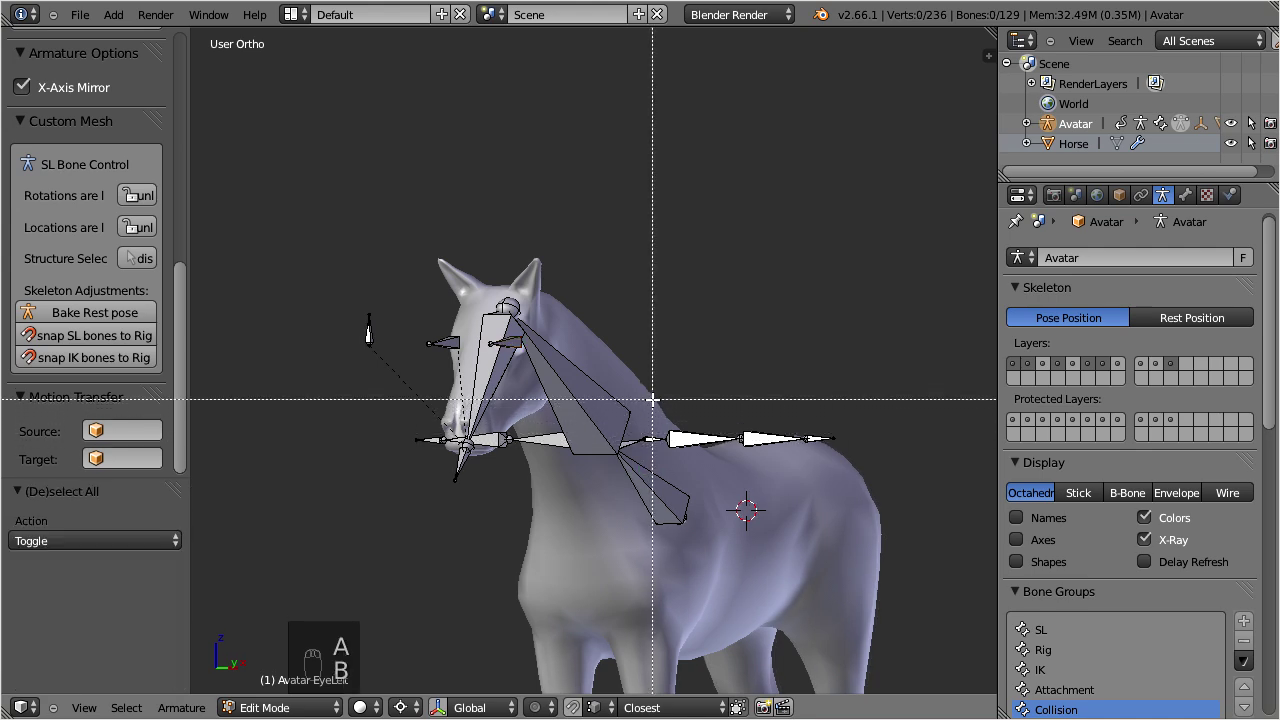
{"action": "left_click_drag", "start_coordinate": [652, 399], "coordinate": [866, 455]}
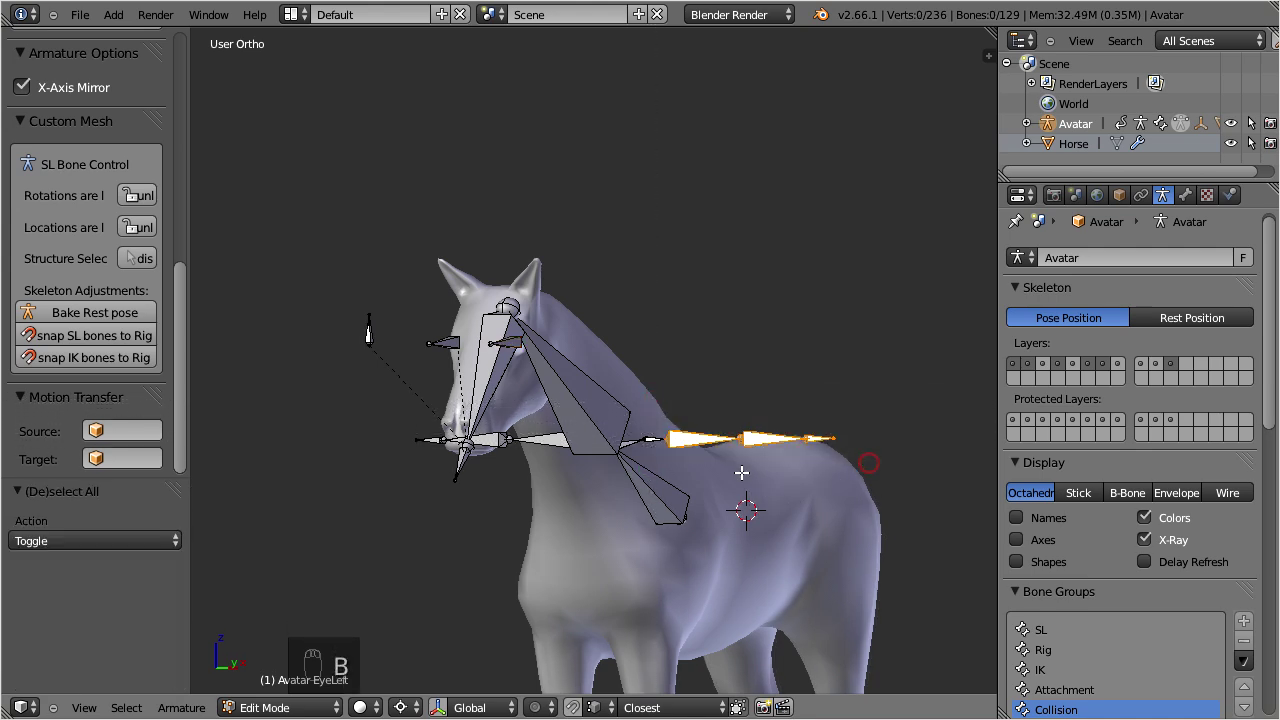
{"action": "middle_click_drag", "start_coordinate": [866, 455], "coordinate": [744, 467]}
{"action": "key", "text": "b"}
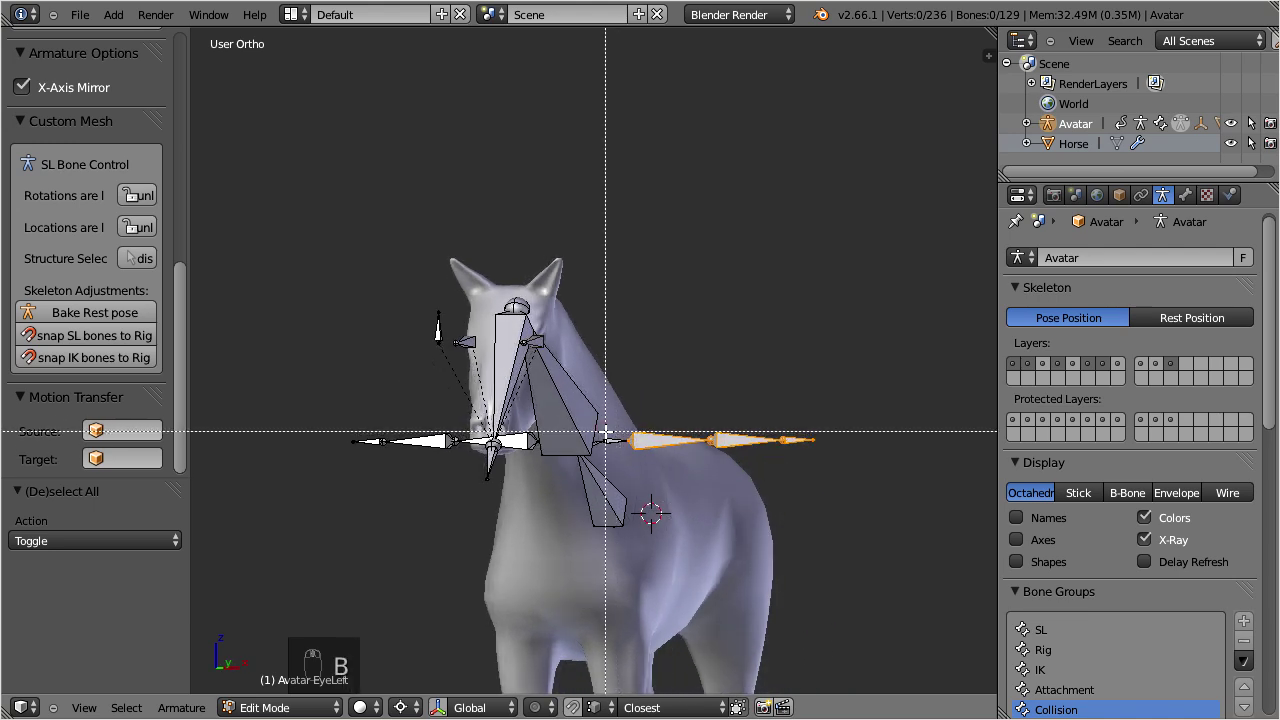
{"action": "left_click_drag", "start_coordinate": [605, 433], "coordinate": [649, 459]}
{"action": "key", "text": "KP_1"}
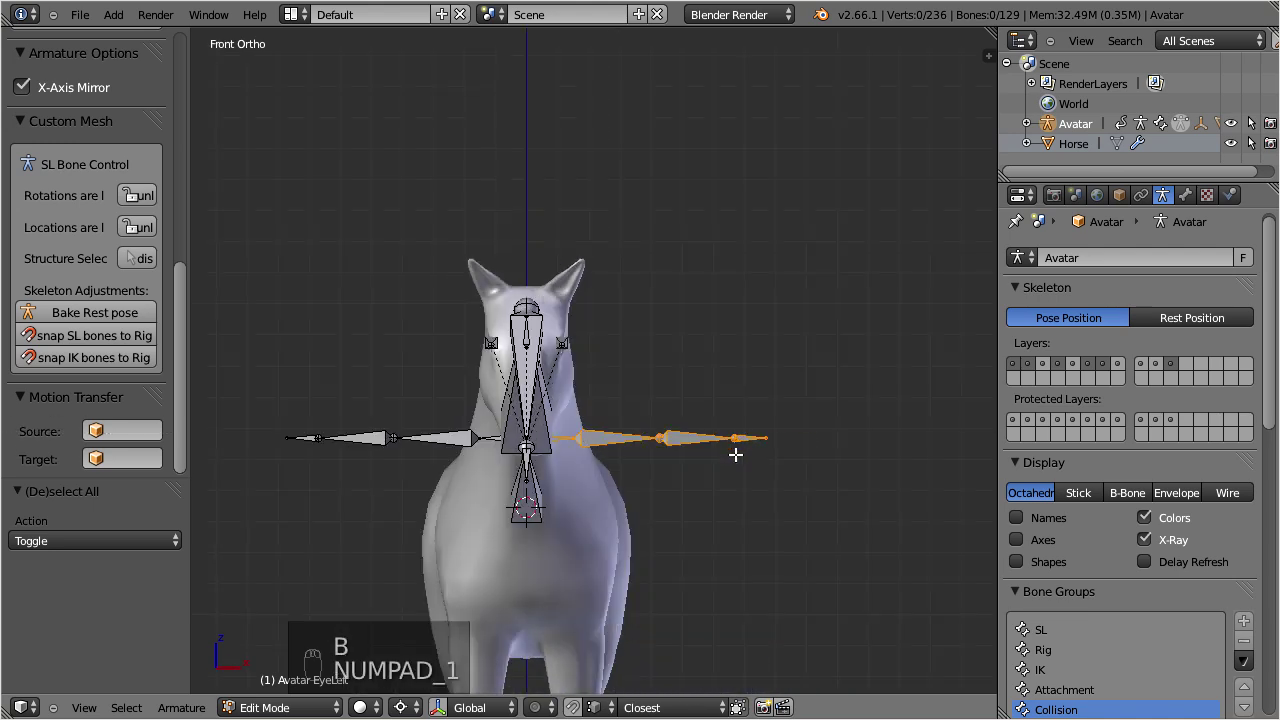
In Front view, lower the arm bones so the elbow joints sit at the knees.
{"action": "key", "text": "g"}
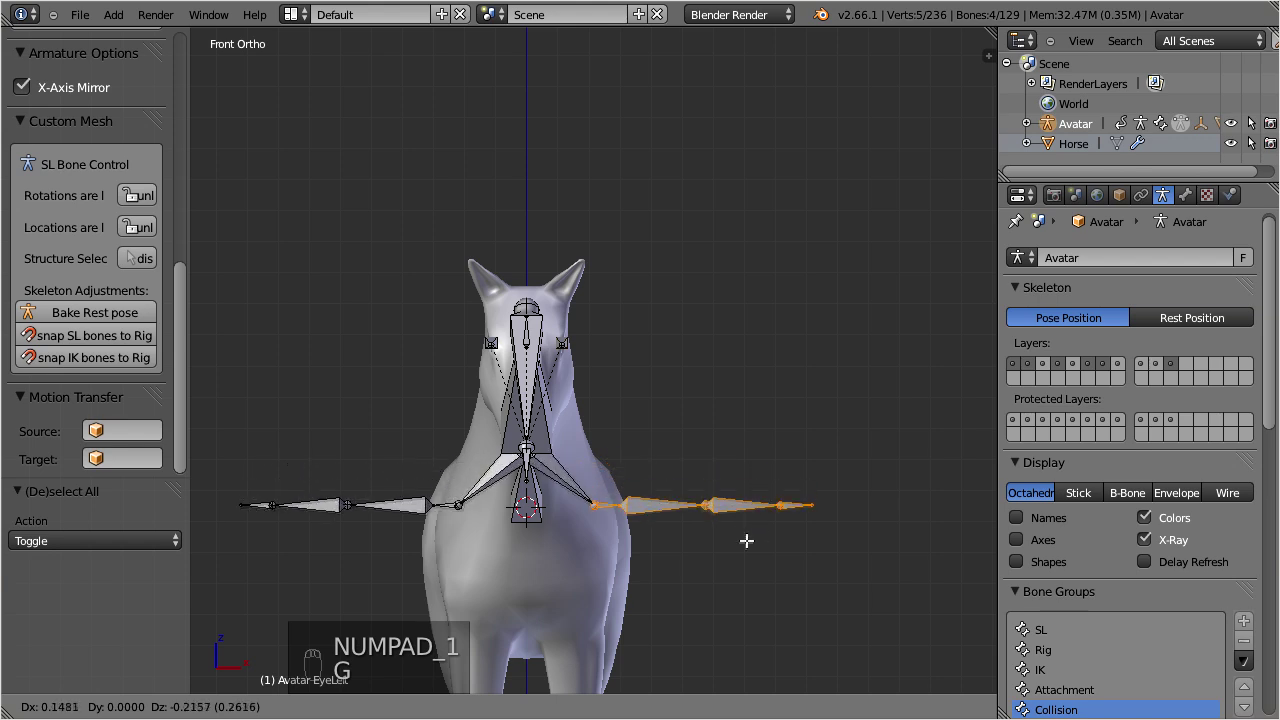
{"action": "left_click", "coordinate": [742, 547]}
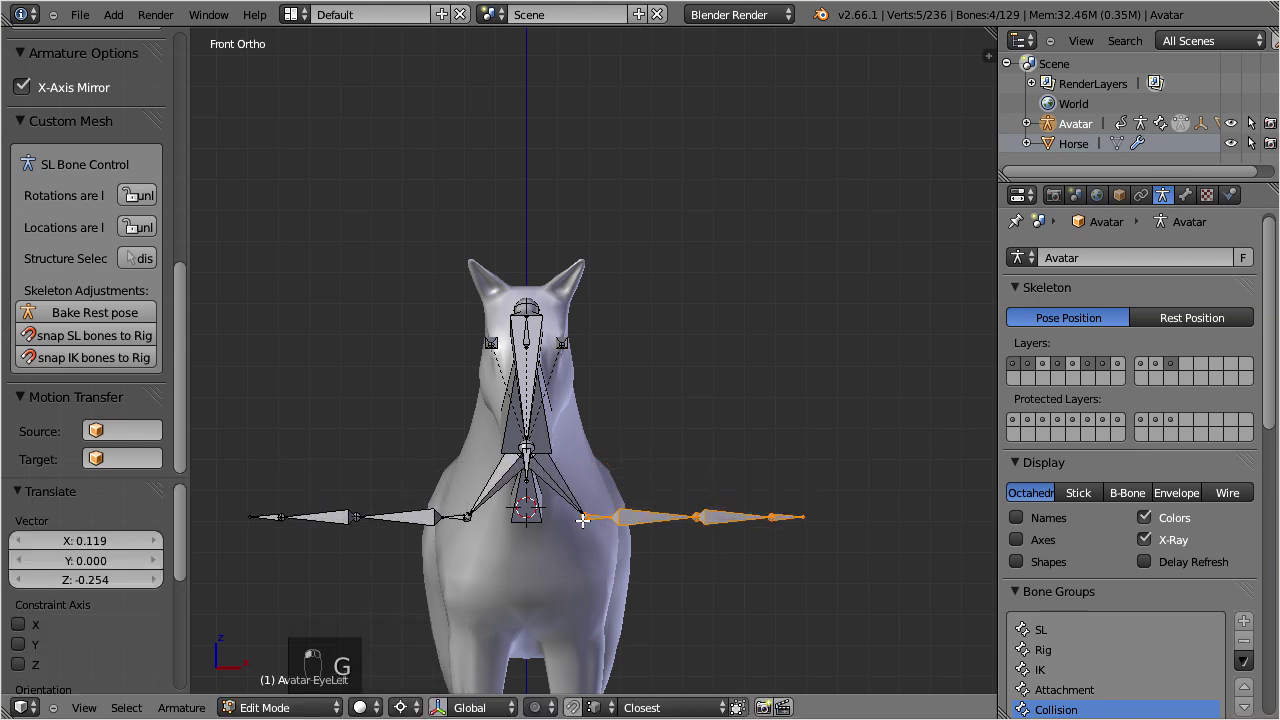
{"action": "key", "text": "g"}
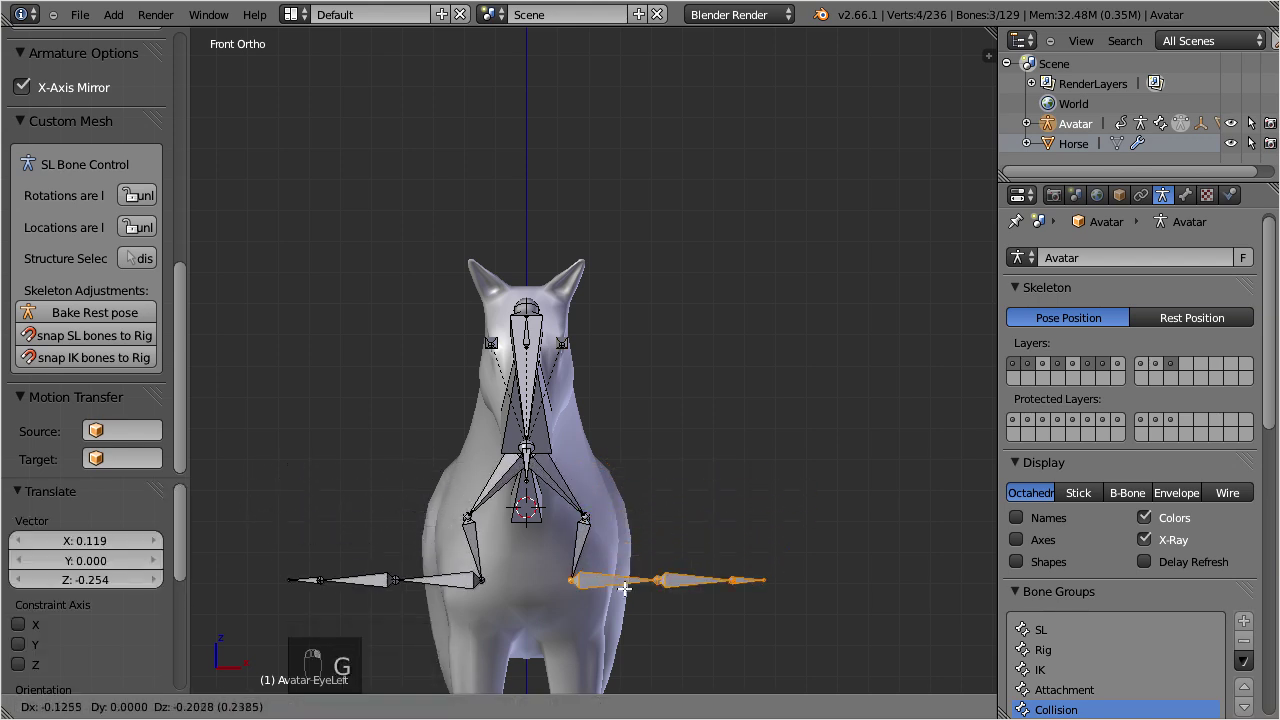
{"action": "left_click", "coordinate": [628, 597]}
{"action": "middle_click_drag", "start_coordinate": [589, 577], "coordinate": [613, 196], "text": "shift"}
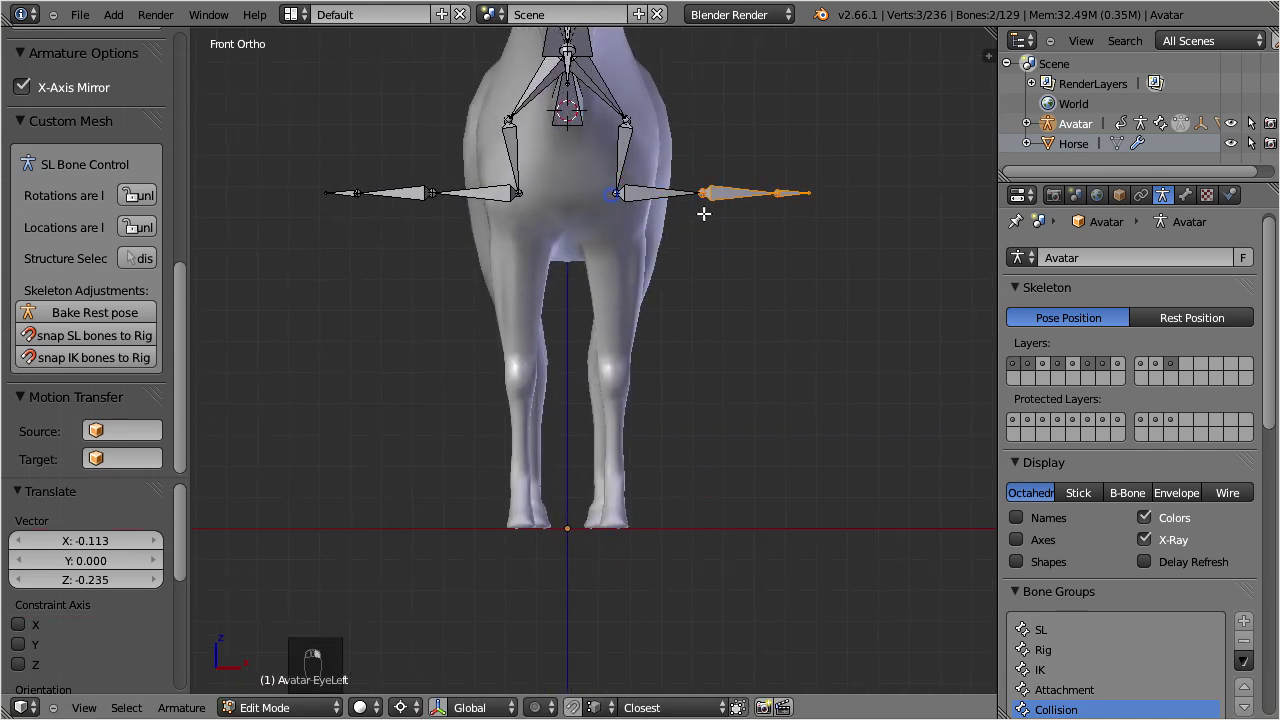
{"action": "key", "text": "g"}
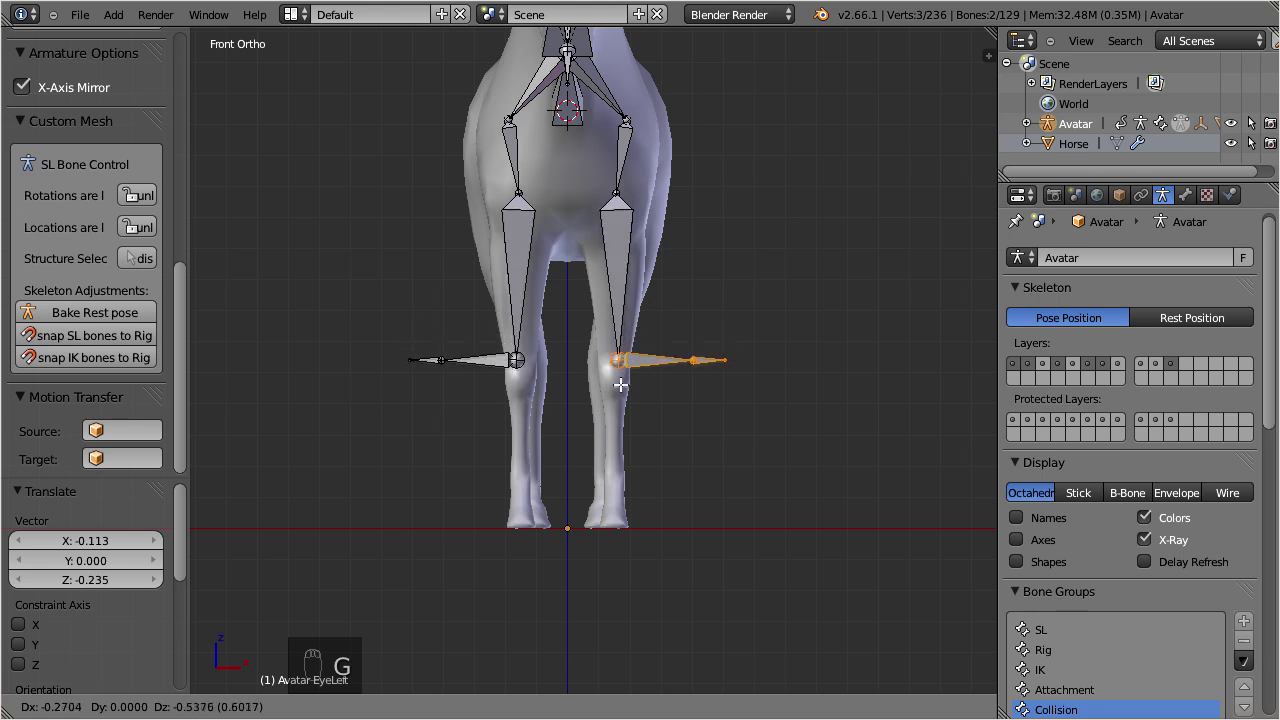
{"action": "left_click", "coordinate": [618, 393]}
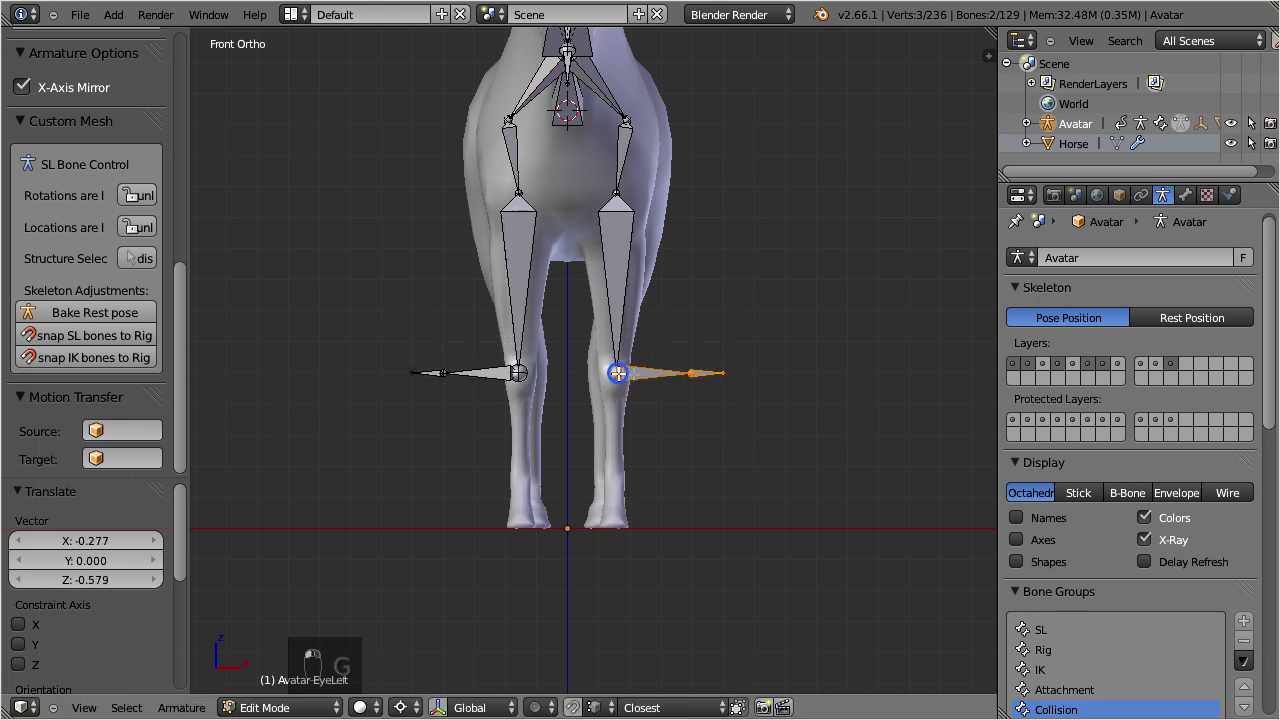
Move the wrist joints down the legs and set the wrist bone tips at the hooves.
{"action": "right_click", "coordinate": [618, 373]}
{"action": "key", "text": "g"}
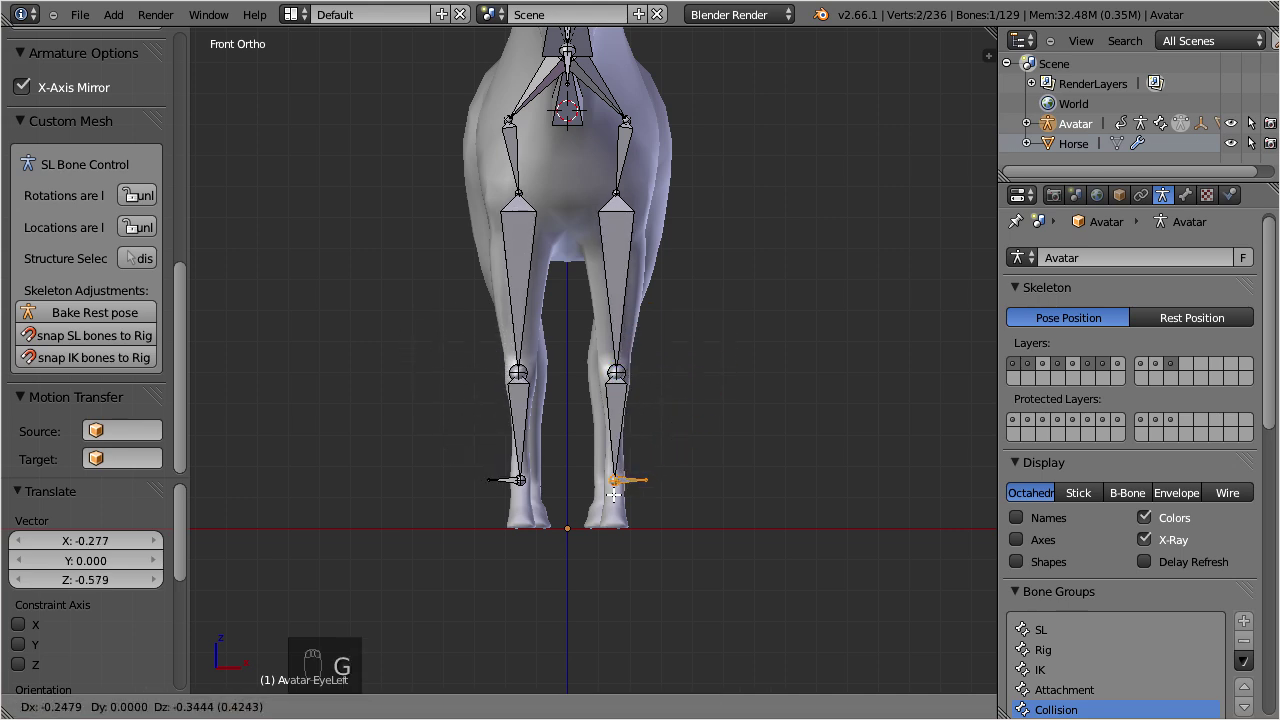
{"action": "left_click", "coordinate": [613, 494]}
{"action": "key", "text": "g"}
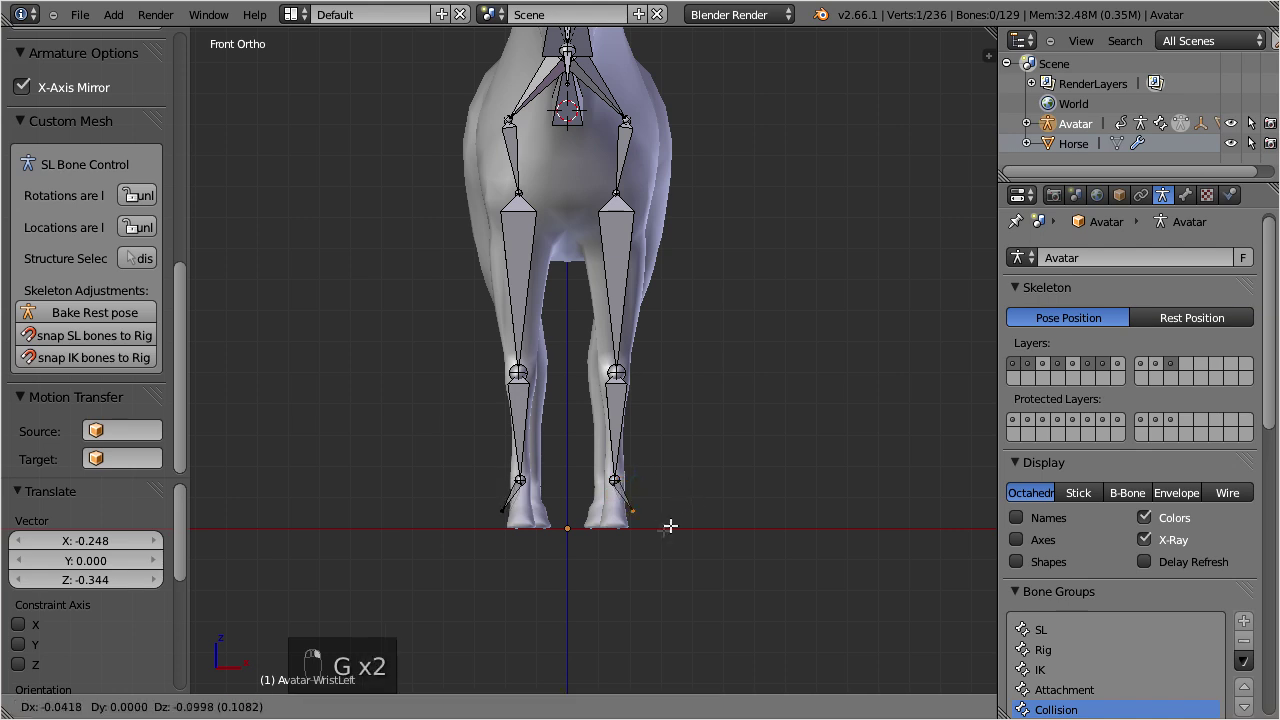
{"action": "left_click", "coordinate": [654, 537]}
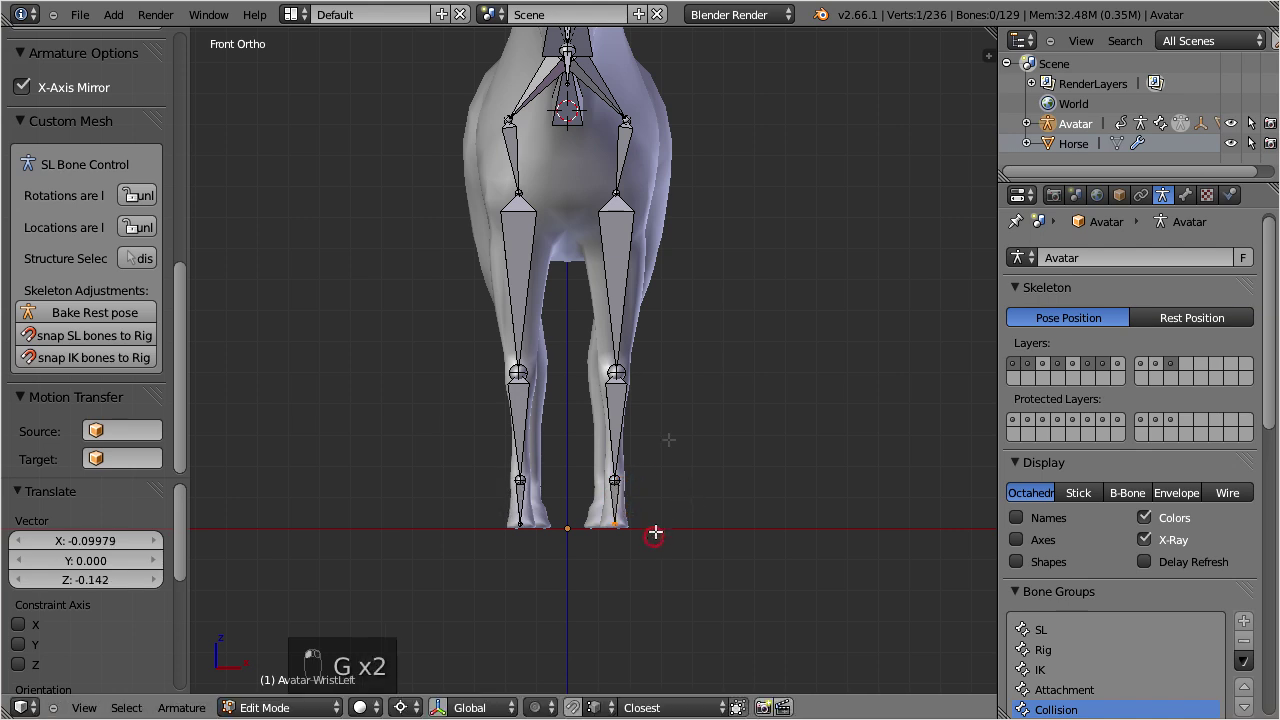
In side view, place the shoulder, elbow and knee joints along the left front leg.
{"action": "scroll", "coordinate": [637, 306], "scroll_direction": "down", "scroll_amount": 3}
{"action": "middle_click_drag", "start_coordinate": [637, 306], "coordinate": [506, 314]}
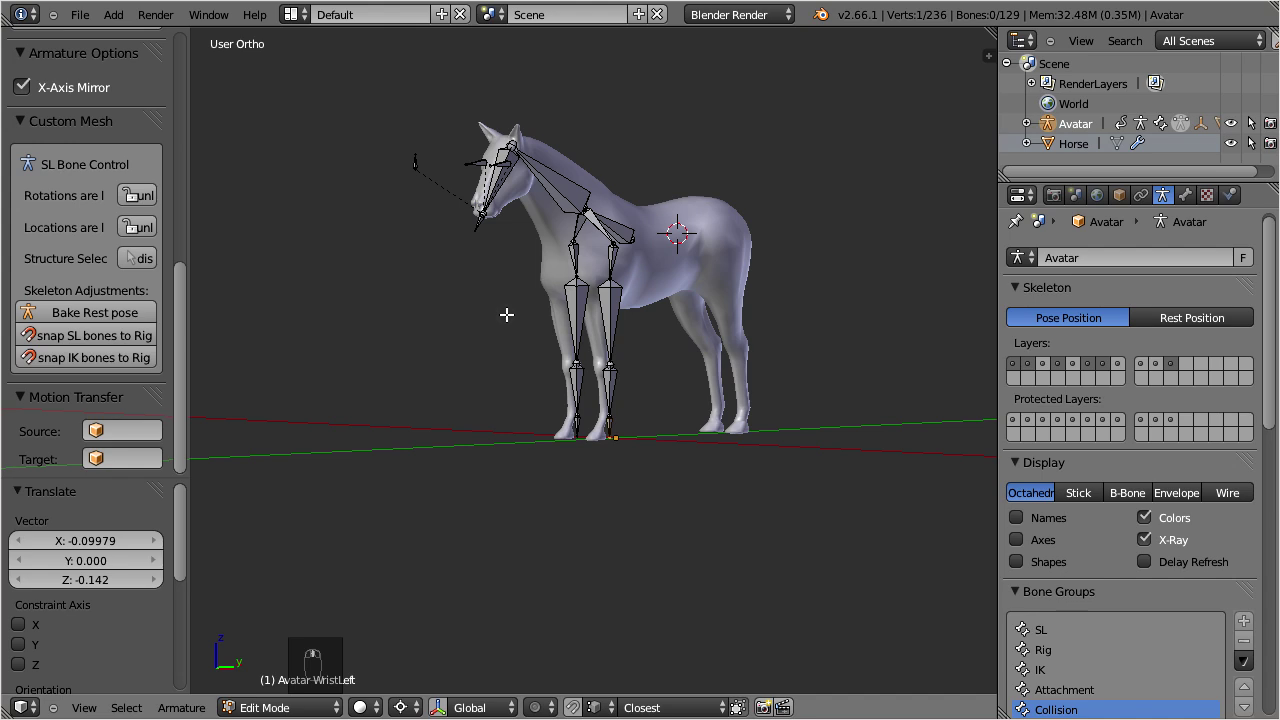
{"action": "key", "text": "KP_3"}
{"action": "scroll", "coordinate": [604, 311], "scroll_direction": "up", "scroll_amount": 3}
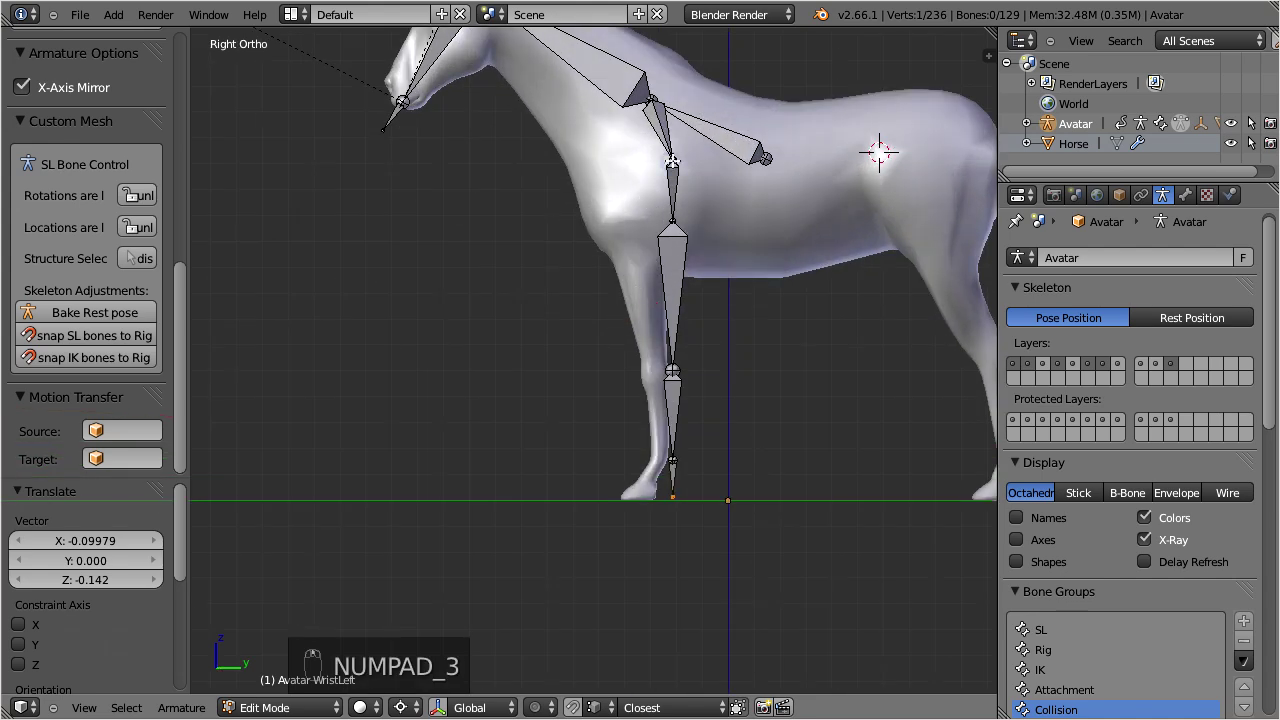
{"action": "key", "text": "g"}
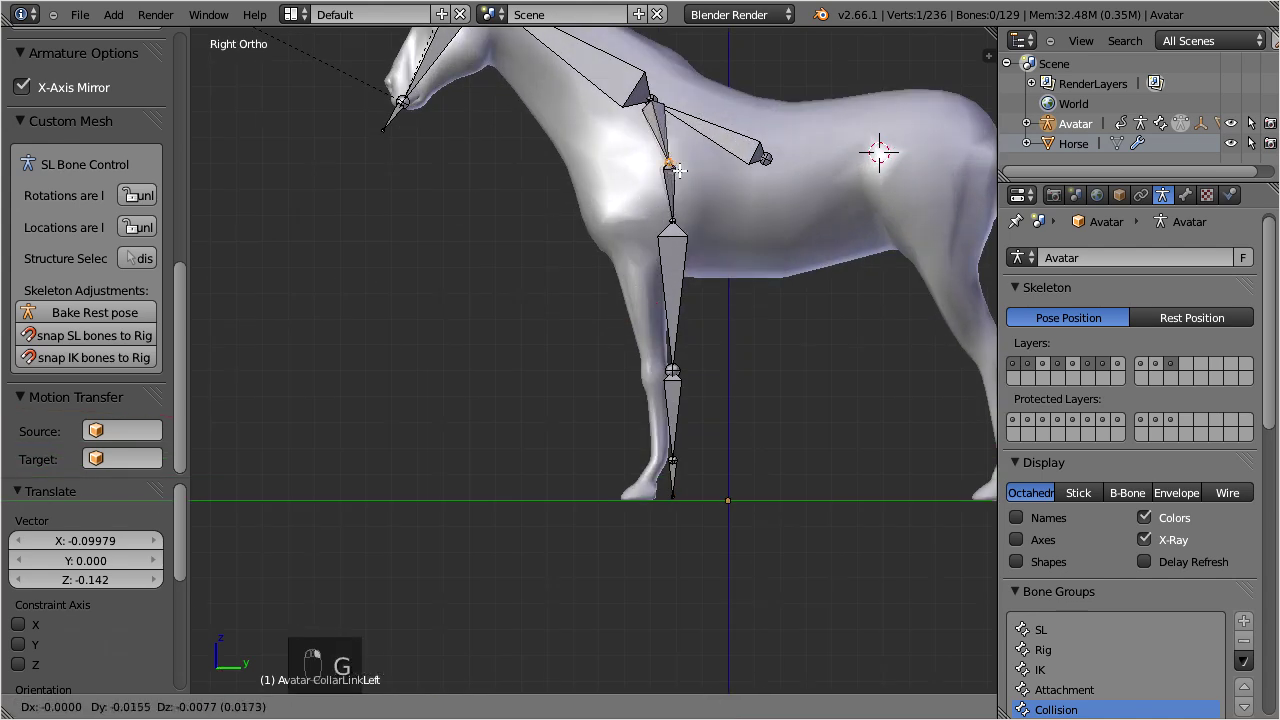
{"action": "left_click", "coordinate": [638, 173]}
{"action": "key", "text": "g"}
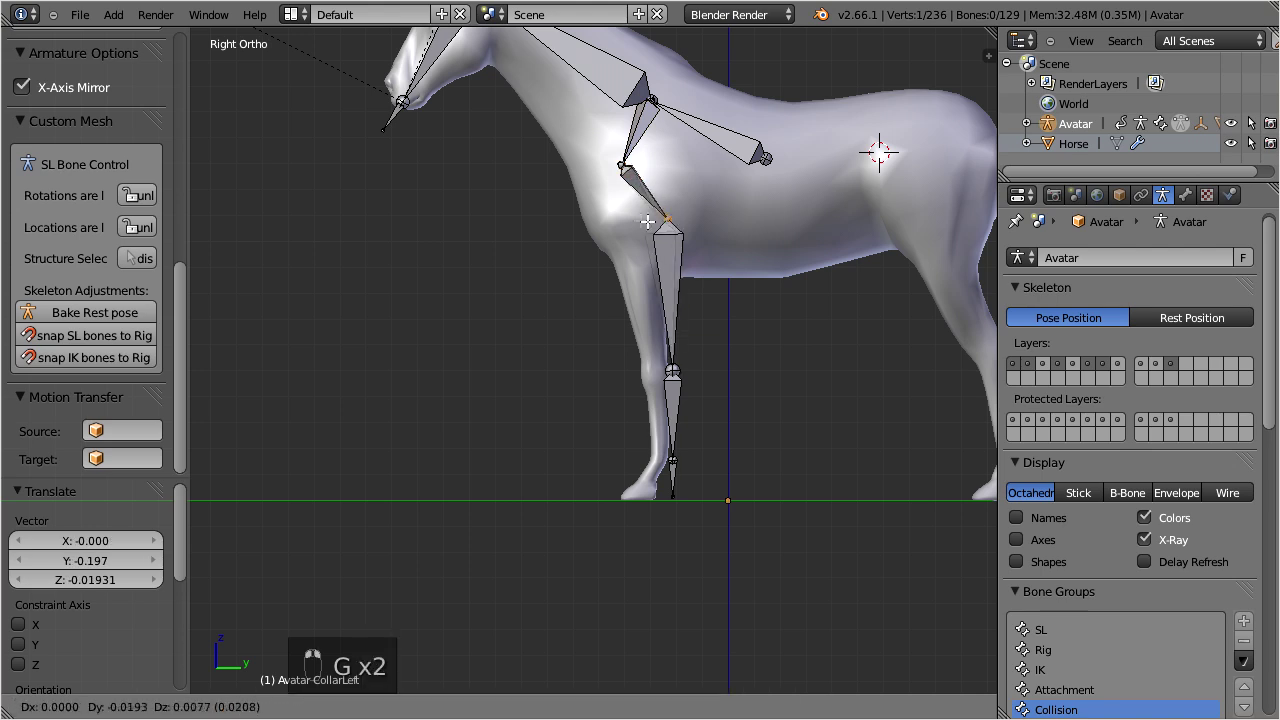
{"action": "left_click", "coordinate": [612, 214]}
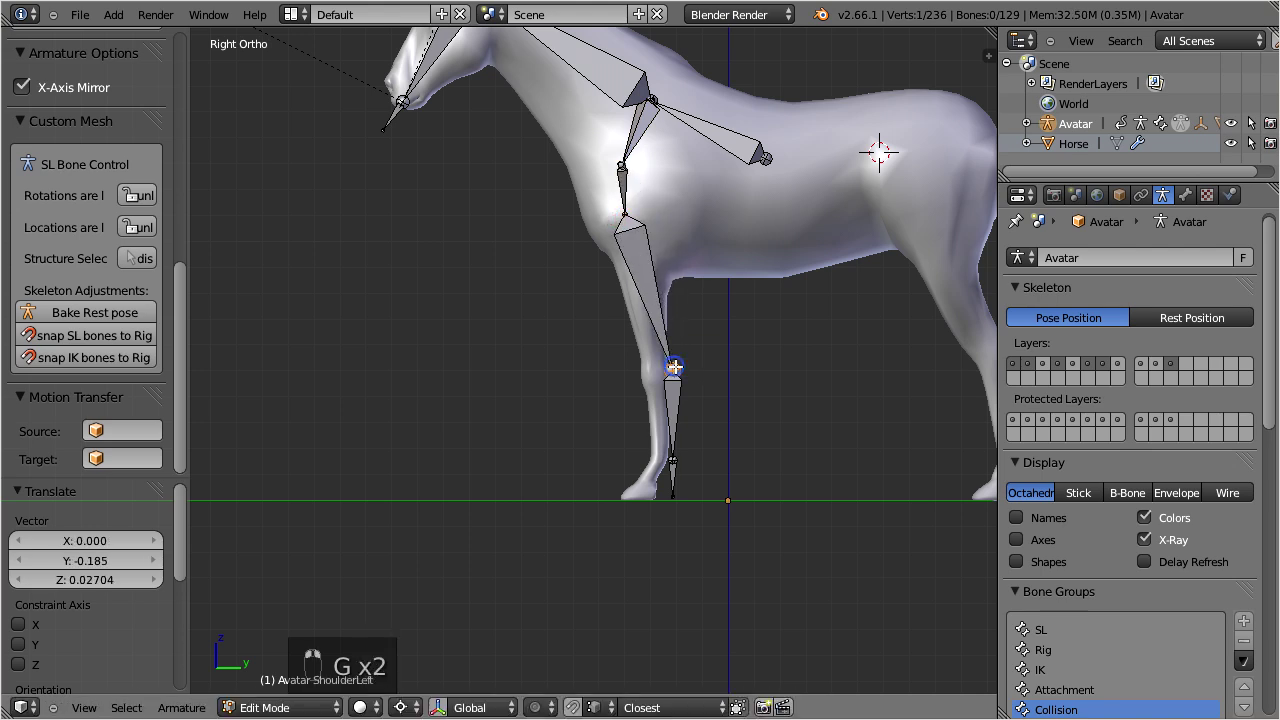
{"action": "key", "text": "g"}
{"action": "left_click", "coordinate": [653, 368]}
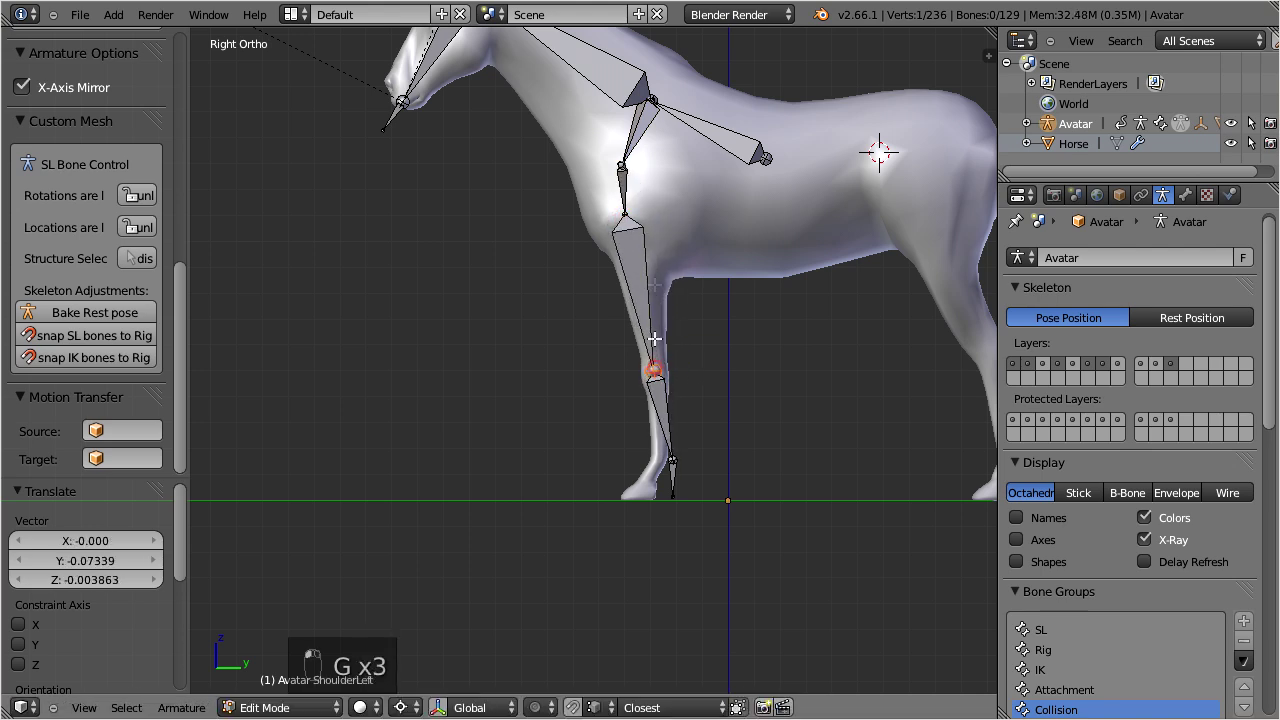
Adjust the upper and lower leg bones and move the wrist tip to the front of the hoof.
{"action": "right_click", "coordinate": [636, 217]}
{"action": "key", "text": "g"}
{"action": "left_click", "coordinate": [646, 219]}
{"action": "right_click", "coordinate": [660, 371]}
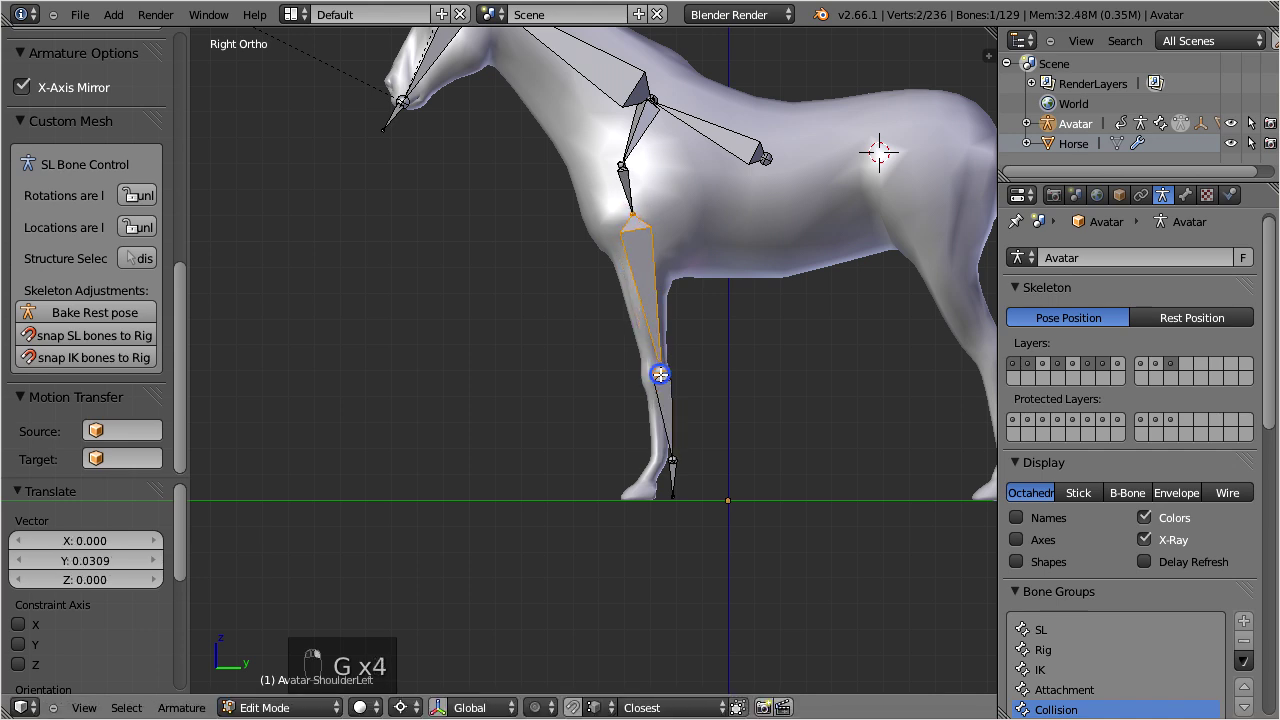
{"action": "key", "text": "g"}
{"action": "left_click", "coordinate": [653, 375]}
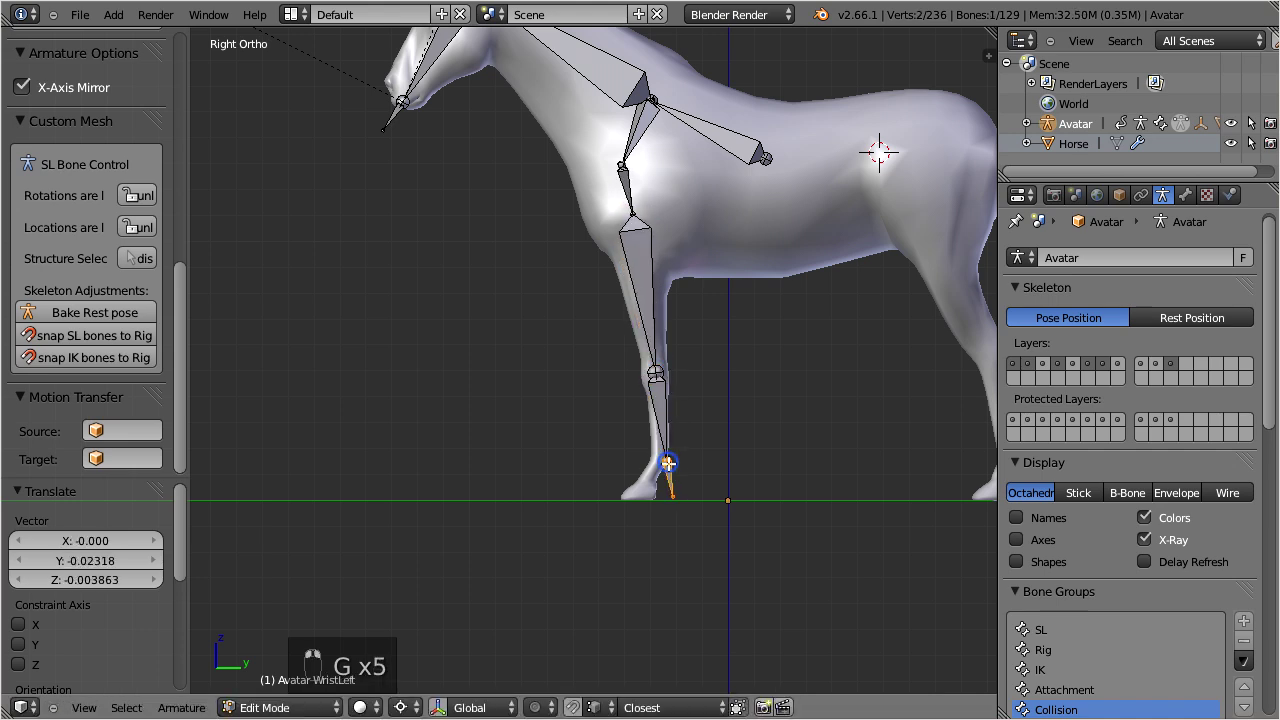
{"action": "key", "text": "g"}
{"action": "left_click", "coordinate": [666, 483]}
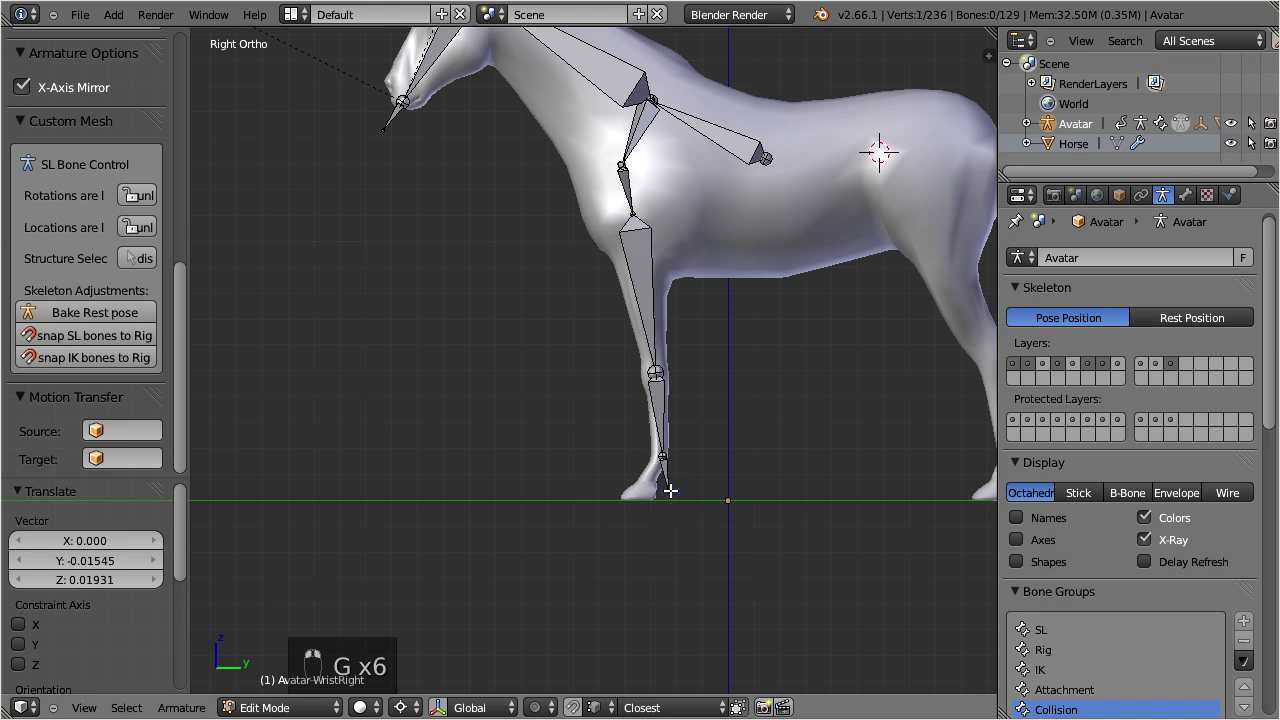
{"action": "key", "text": "g"}
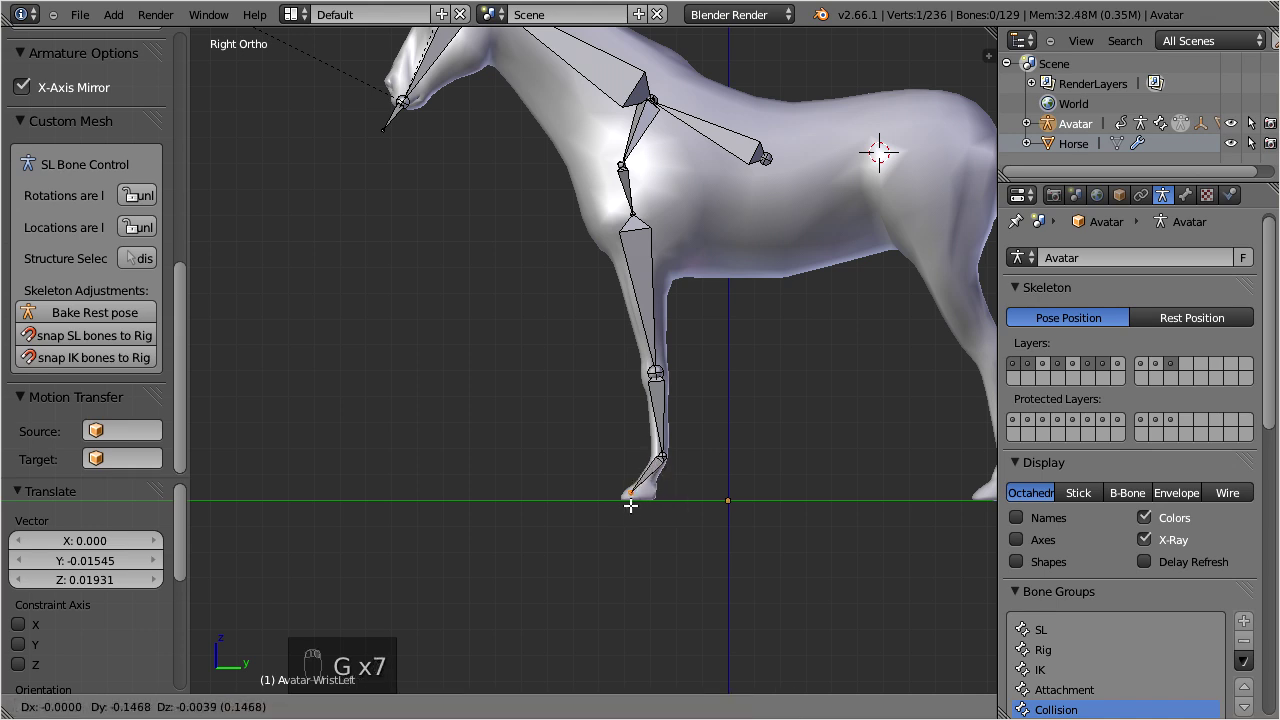
{"action": "left_click", "coordinate": [630, 507]}
{"action": "scroll", "coordinate": [735, 359], "scroll_direction": "down", "scroll_amount": 4}
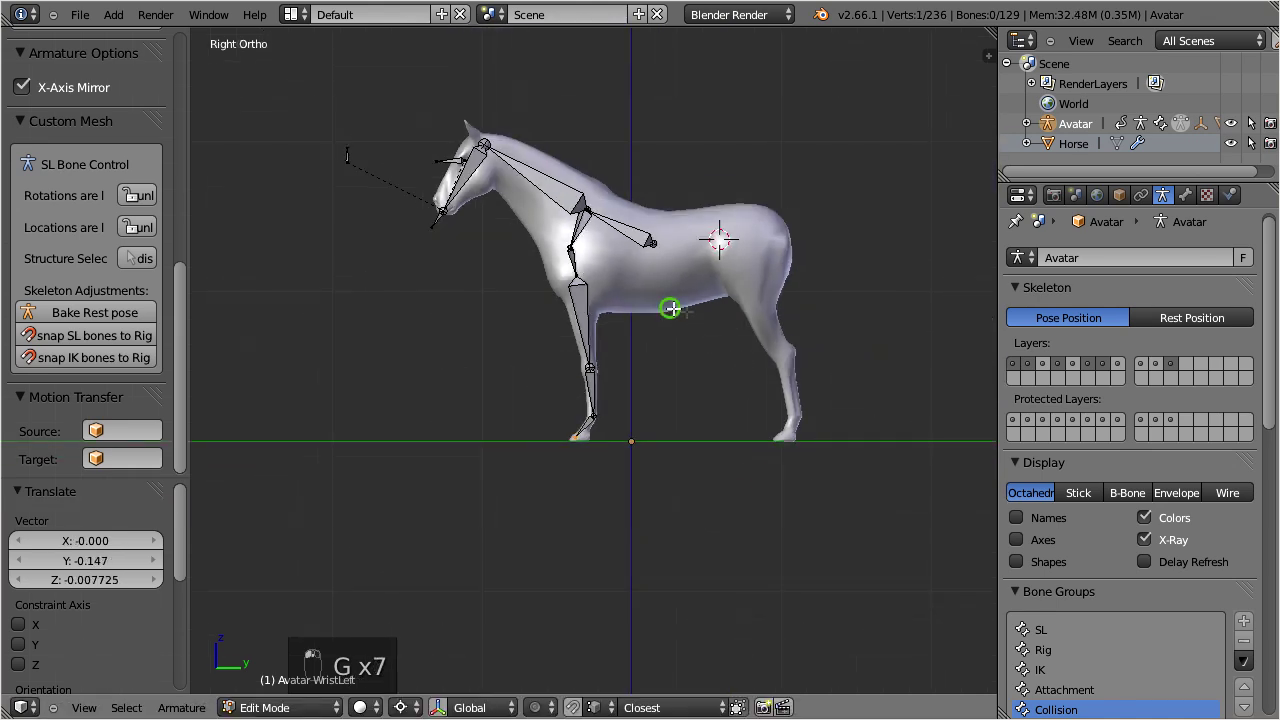
Unhide the hidden hind-leg and spine bones with Alt+H and deselect all bones.
{"action": "middle_click_drag", "start_coordinate": [666, 306], "coordinate": [1024, 347]}
{"action": "key", "text": "alt+h"}
{"action": "scroll", "coordinate": [691, 314], "scroll_direction": "down", "scroll_amount": 2}
{"action": "key", "text": "a"}
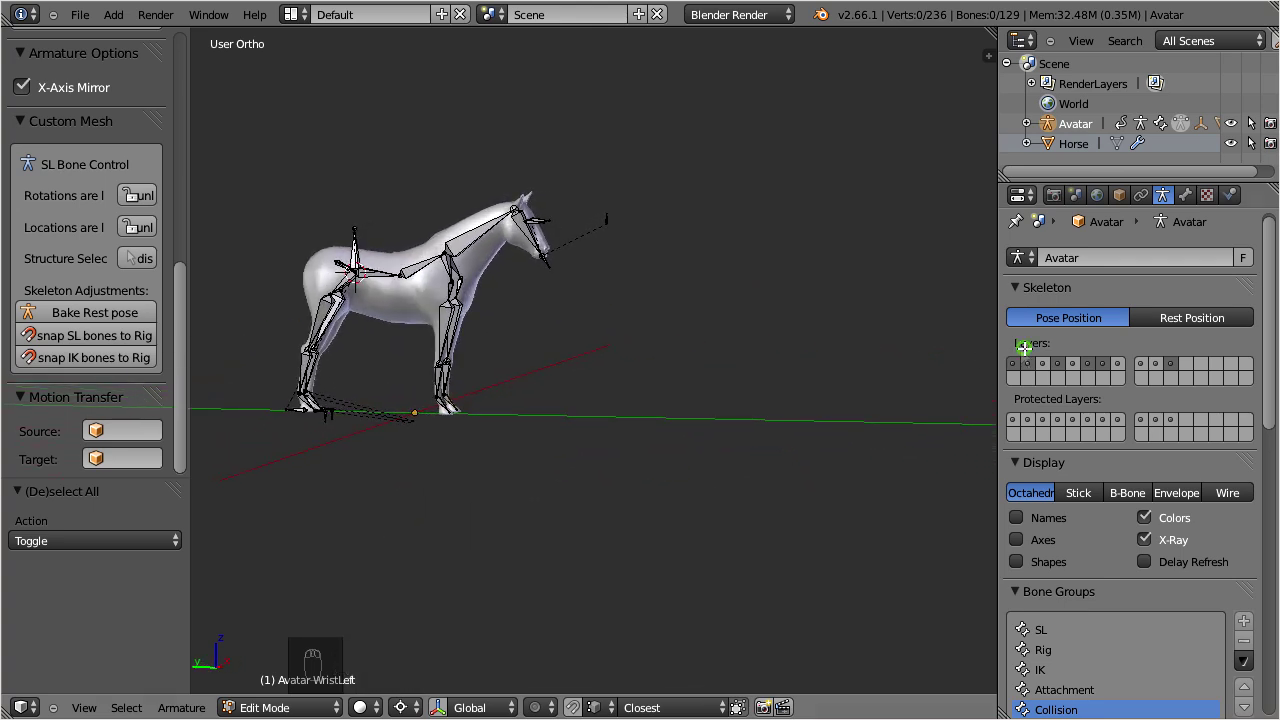
{"action": "scroll", "coordinate": [599, 357], "scroll_direction": "up", "scroll_amount": 4}
{"action": "middle_click_drag", "start_coordinate": [497, 303], "coordinate": [674, 429], "text": "shift"}
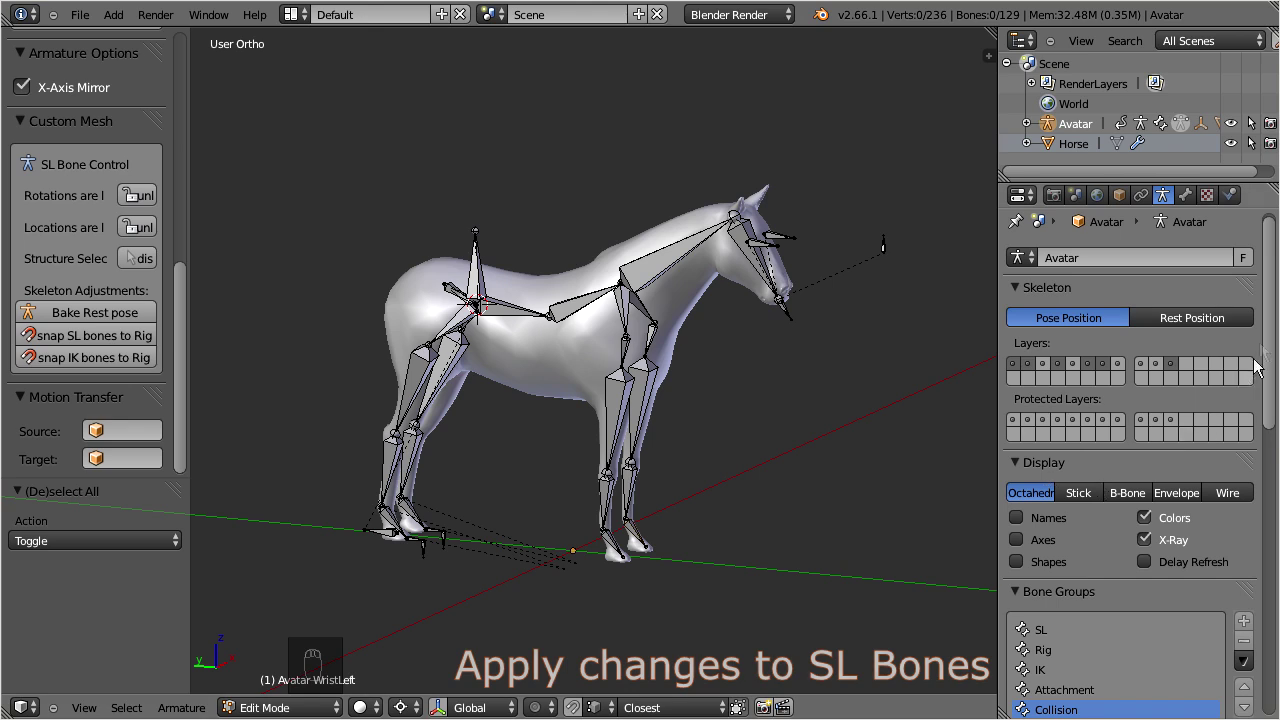
Enable SL under Rig Display's Show Bones and widen the tool shelf so labels read fully.
{"action": "left_click_drag", "start_coordinate": [1272, 290], "coordinate": [1270, 575]}
{"action": "left_click", "coordinate": [1056, 590]}
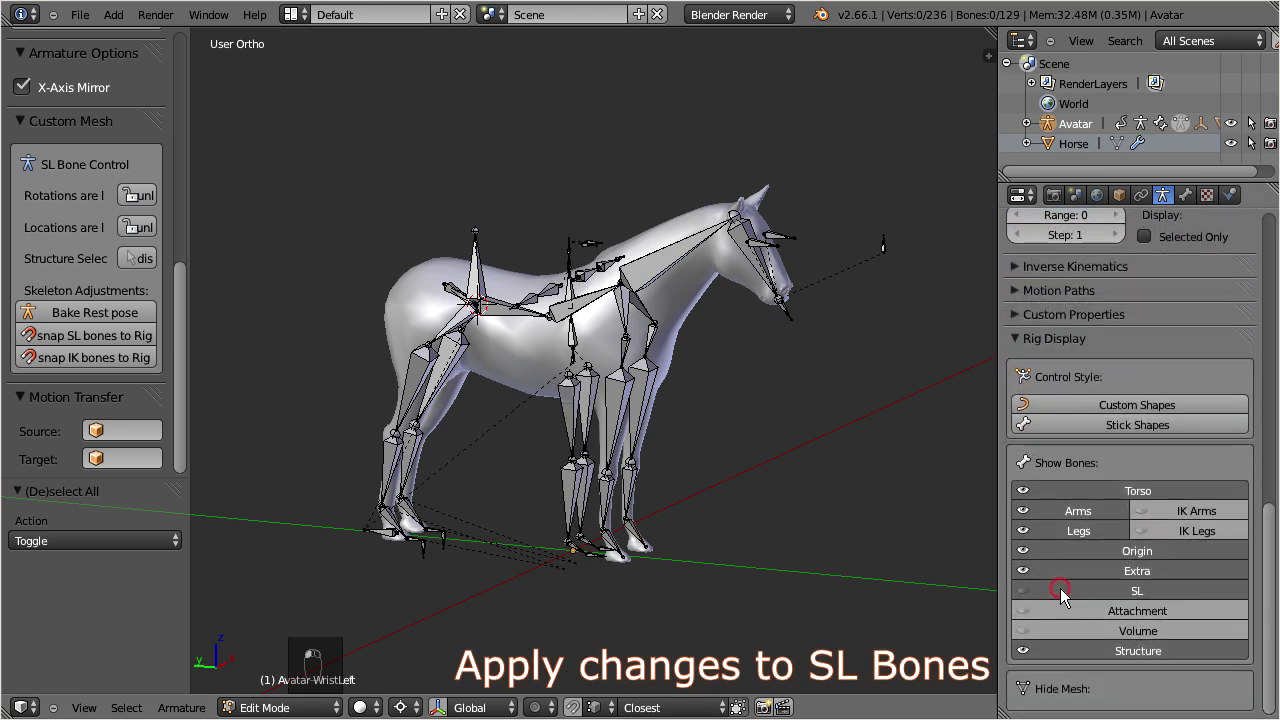
{"action": "middle_click_drag", "start_coordinate": [577, 424], "coordinate": [192, 400]}
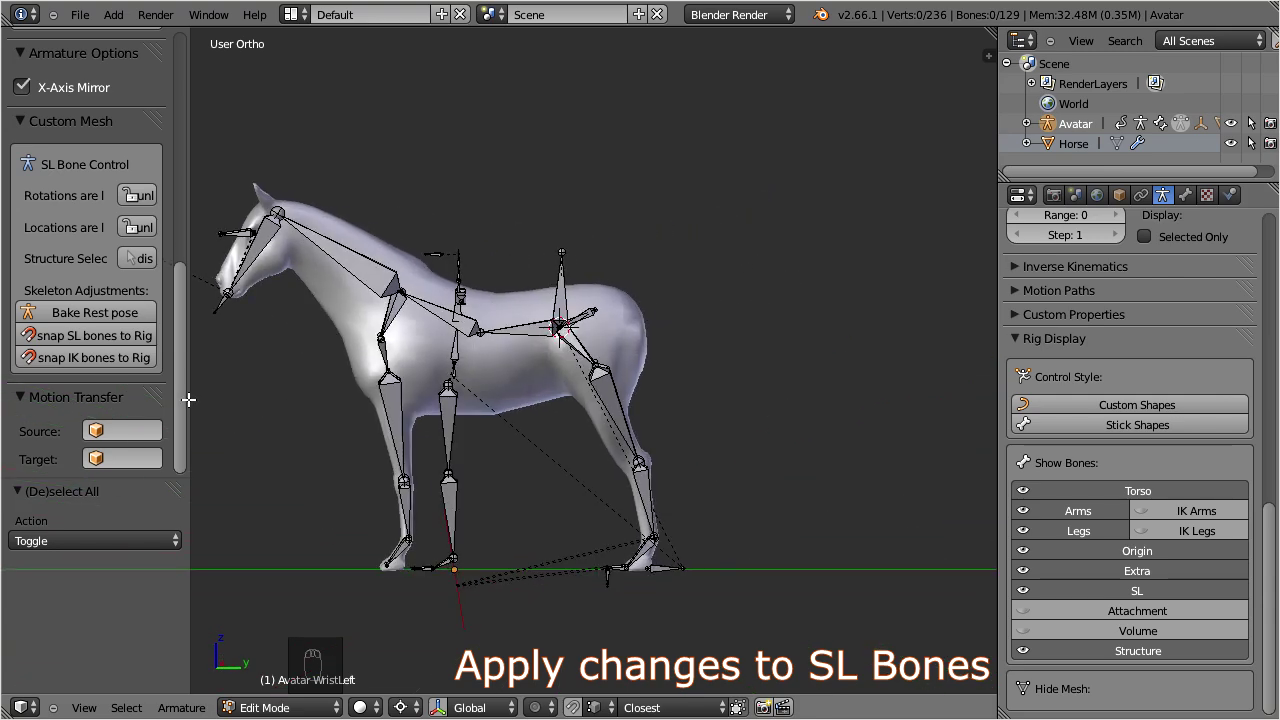
{"action": "middle_click_drag", "start_coordinate": [474, 434], "coordinate": [691, 427]}
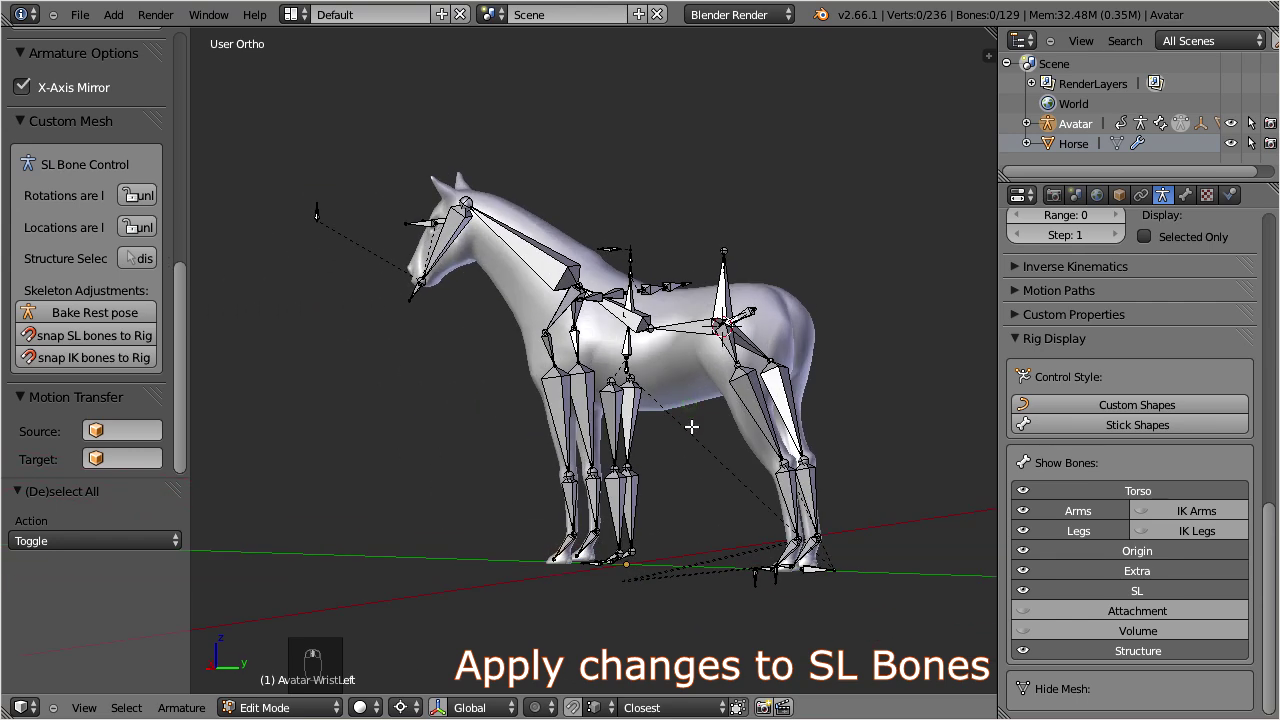
{"action": "left_click_drag", "start_coordinate": [190, 467], "coordinate": [268, 467]}
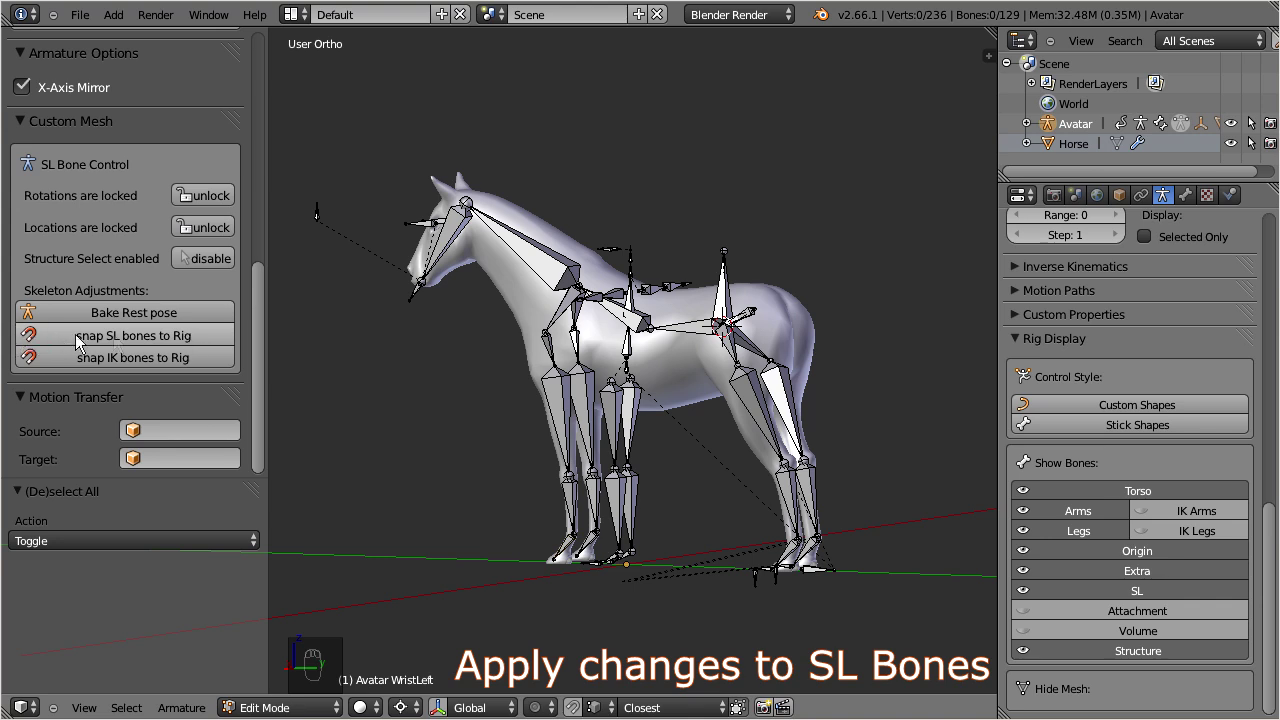
Run 'snap SL bones to Rig' from Skeleton Adjustments and orbit to check the fit.
{"action": "left_click", "coordinate": [210, 331]}
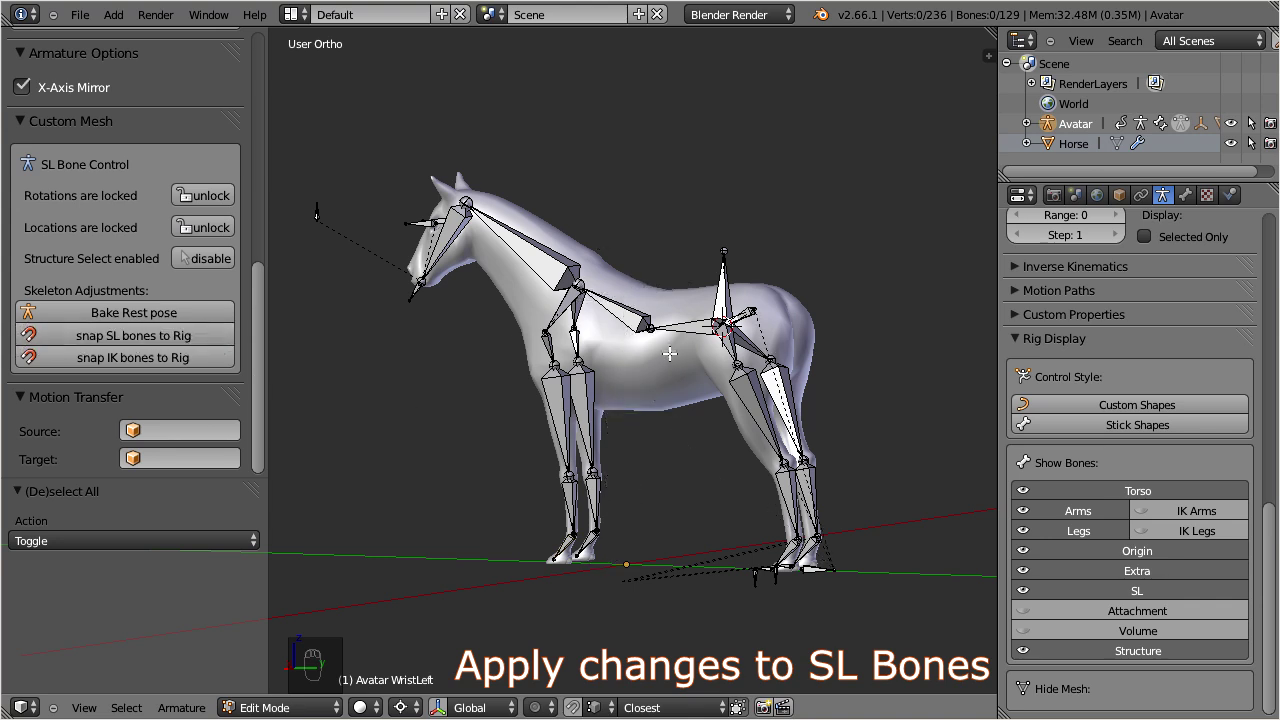
{"action": "middle_click_drag", "start_coordinate": [673, 346], "coordinate": [834, 361]}
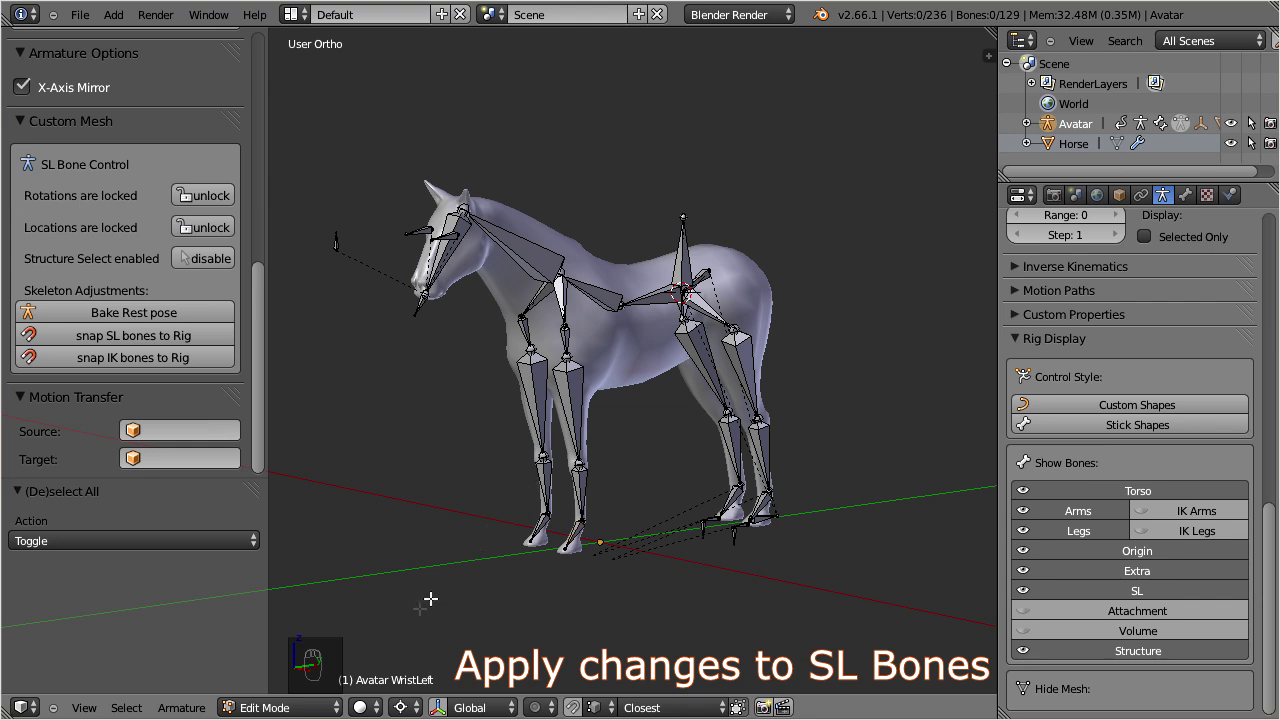
Switch the armature to Pose Mode and turn off the SL bone display.
{"action": "left_click", "coordinate": [334, 708]}
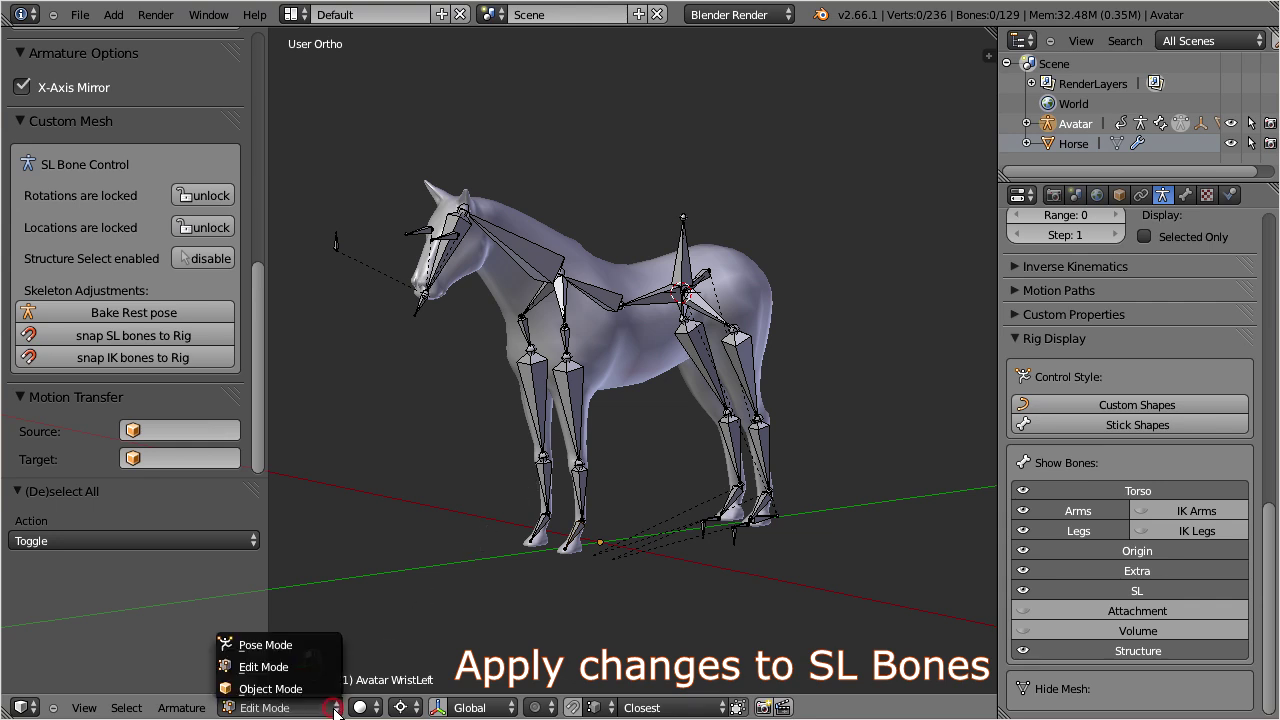
{"action": "left_click", "coordinate": [265, 645]}
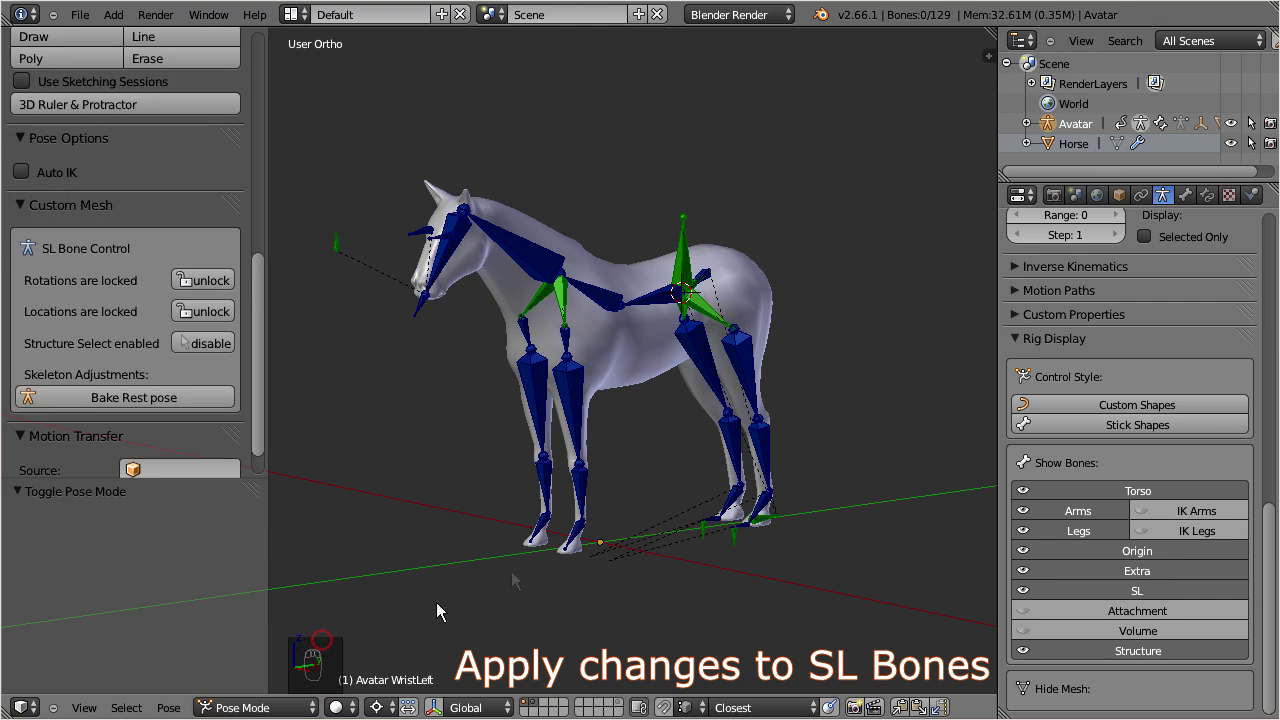
{"action": "left_click", "coordinate": [1061, 591]}
{"action": "left_click", "coordinate": [1061, 590]}
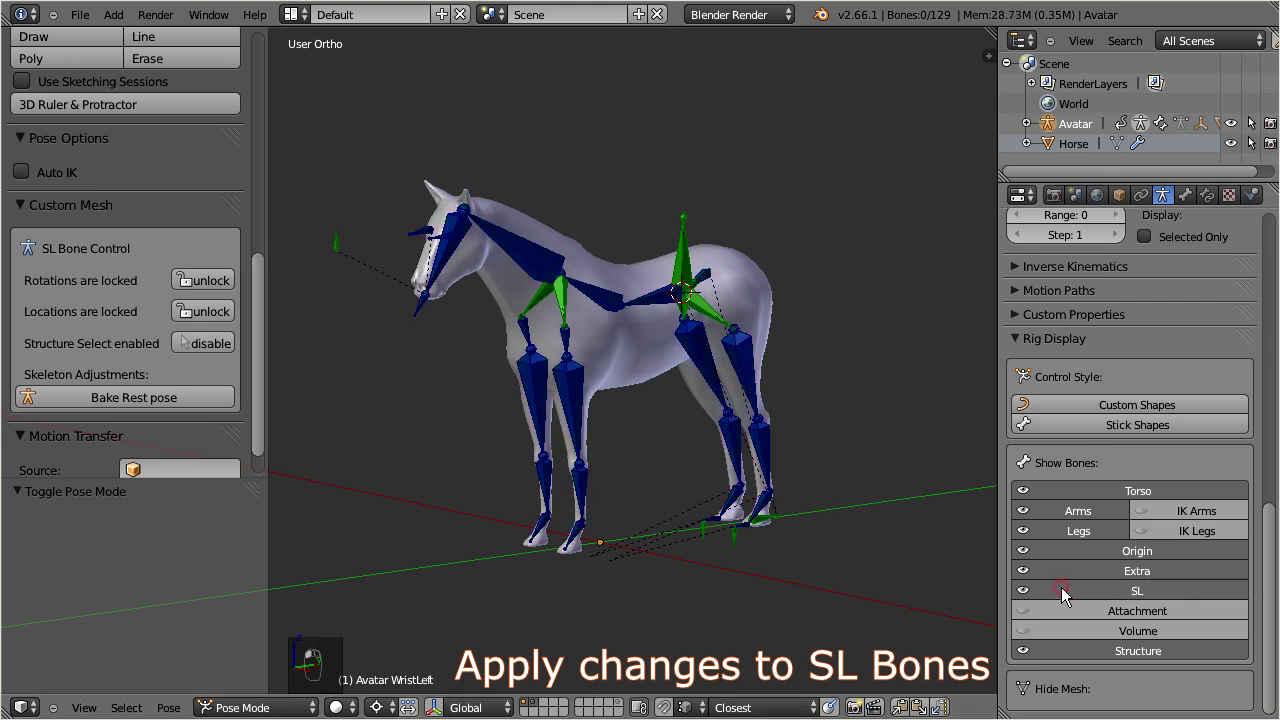
{"action": "left_click", "coordinate": [1061, 590]}
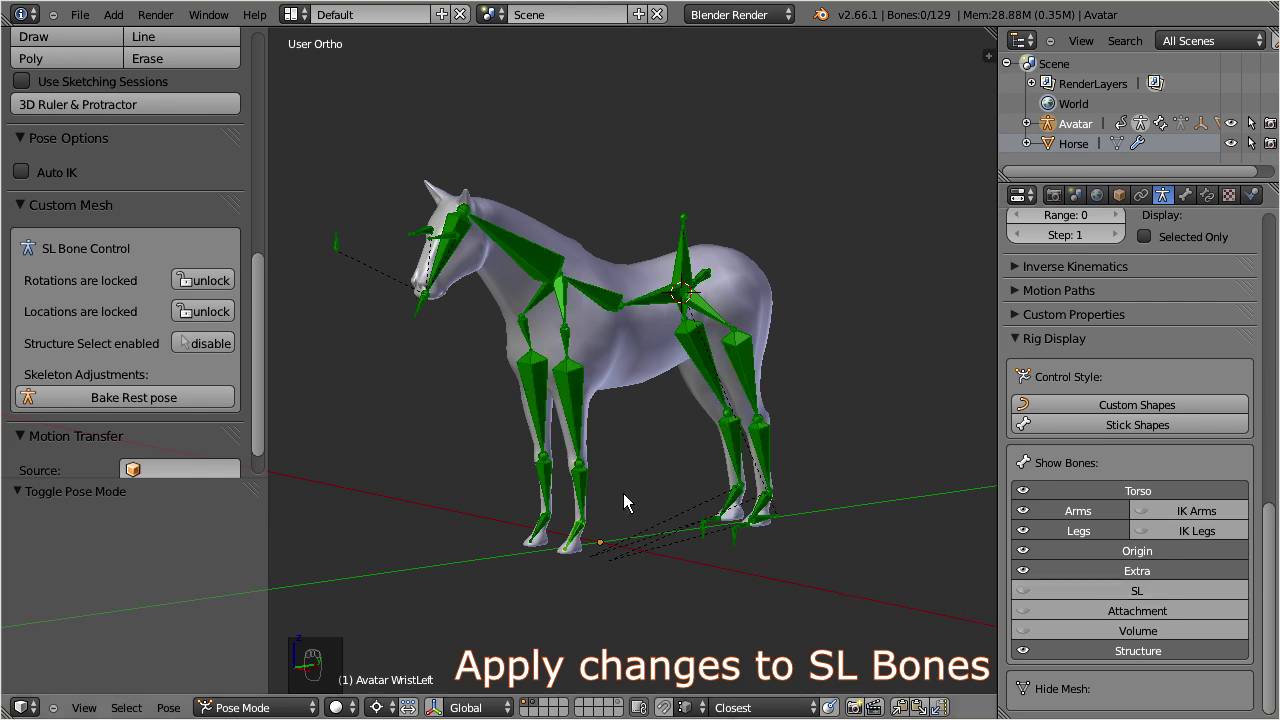
{"action": "middle_click_drag", "start_coordinate": [623, 493], "coordinate": [497, 467]}
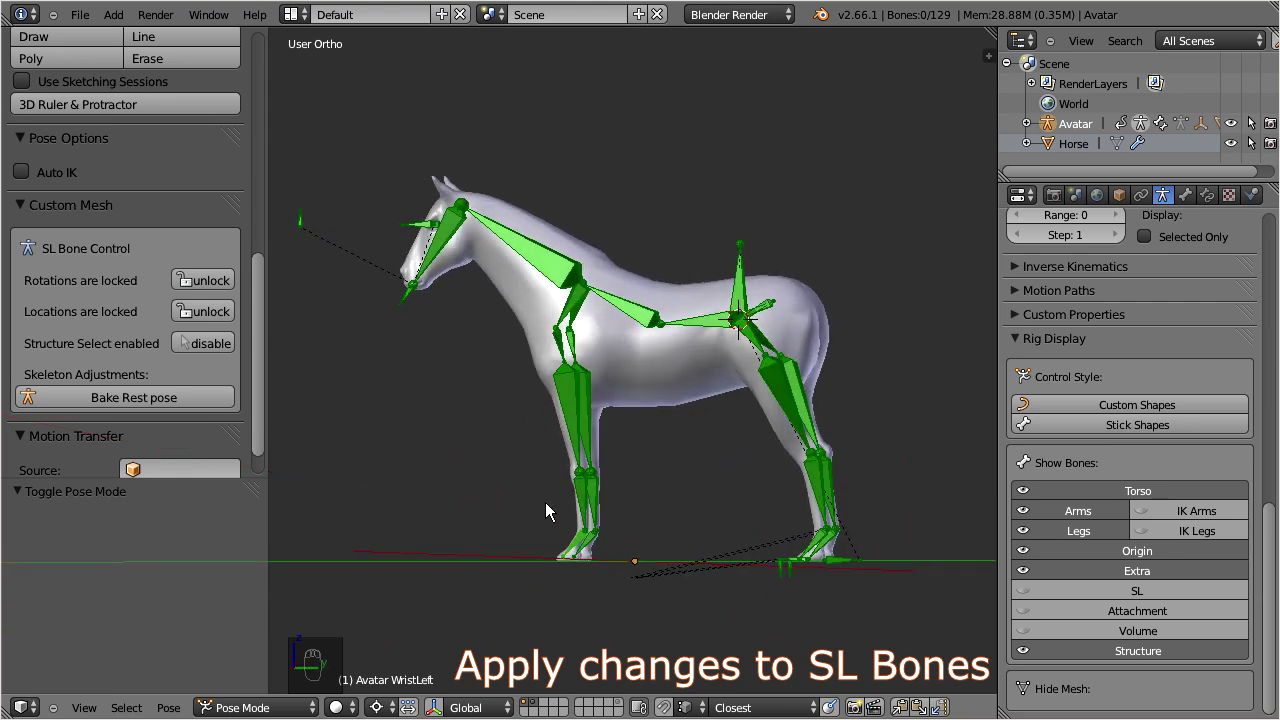
Back in Object Mode, select the rig and Horse mesh and apply Parent to Armature.
{"action": "left_click", "coordinate": [270, 707]}
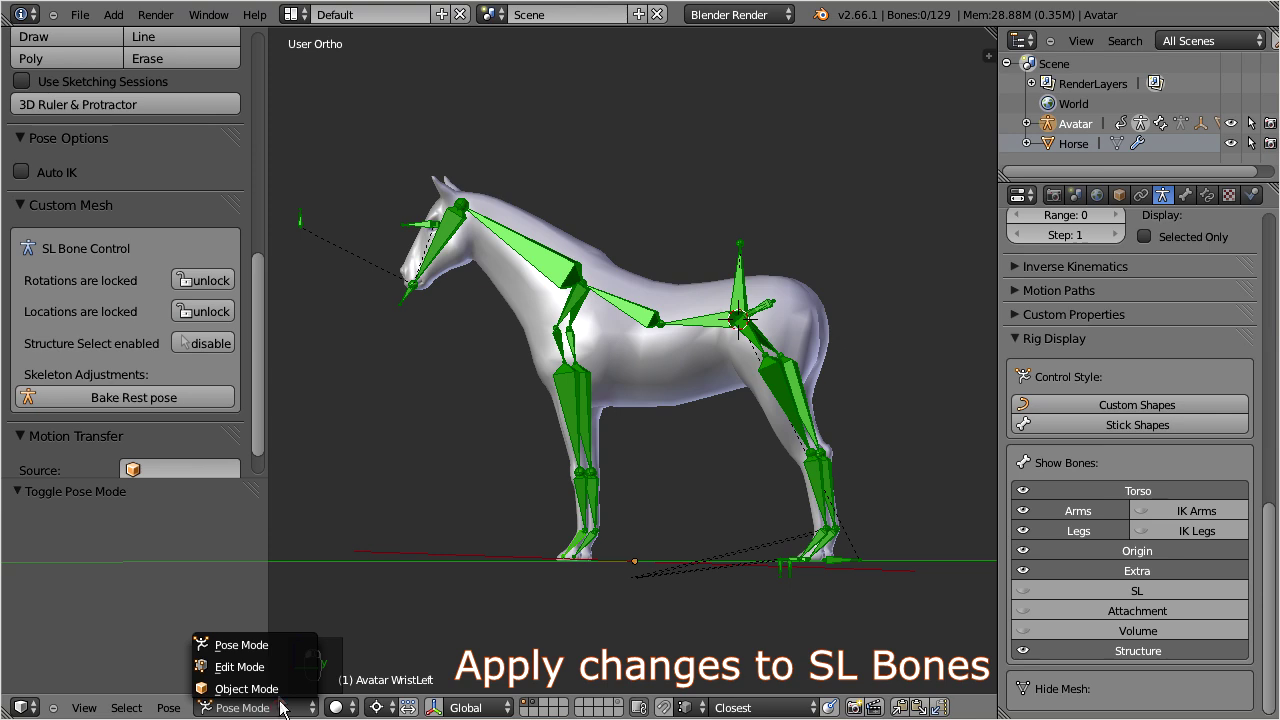
{"action": "left_click", "coordinate": [247, 689]}
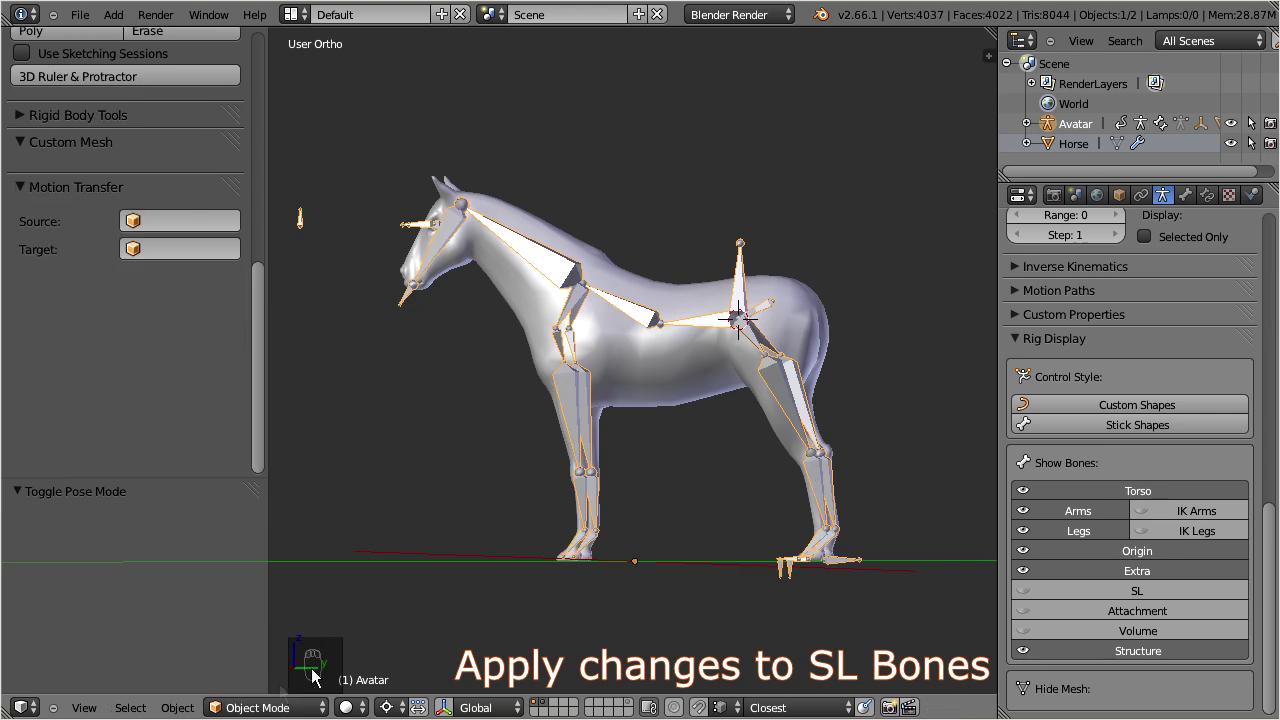
{"action": "right_click", "coordinate": [605, 340], "text": "shift"}
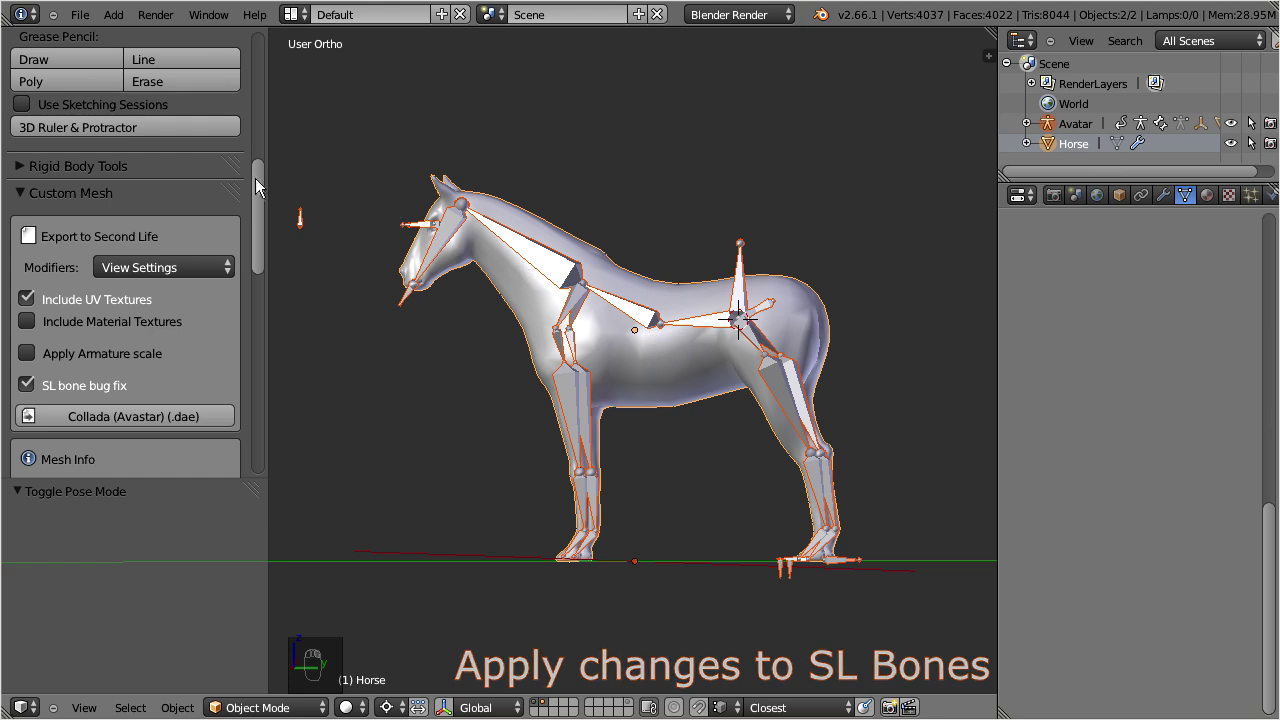
{"action": "left_click_drag", "start_coordinate": [257, 186], "coordinate": [265, 399]}
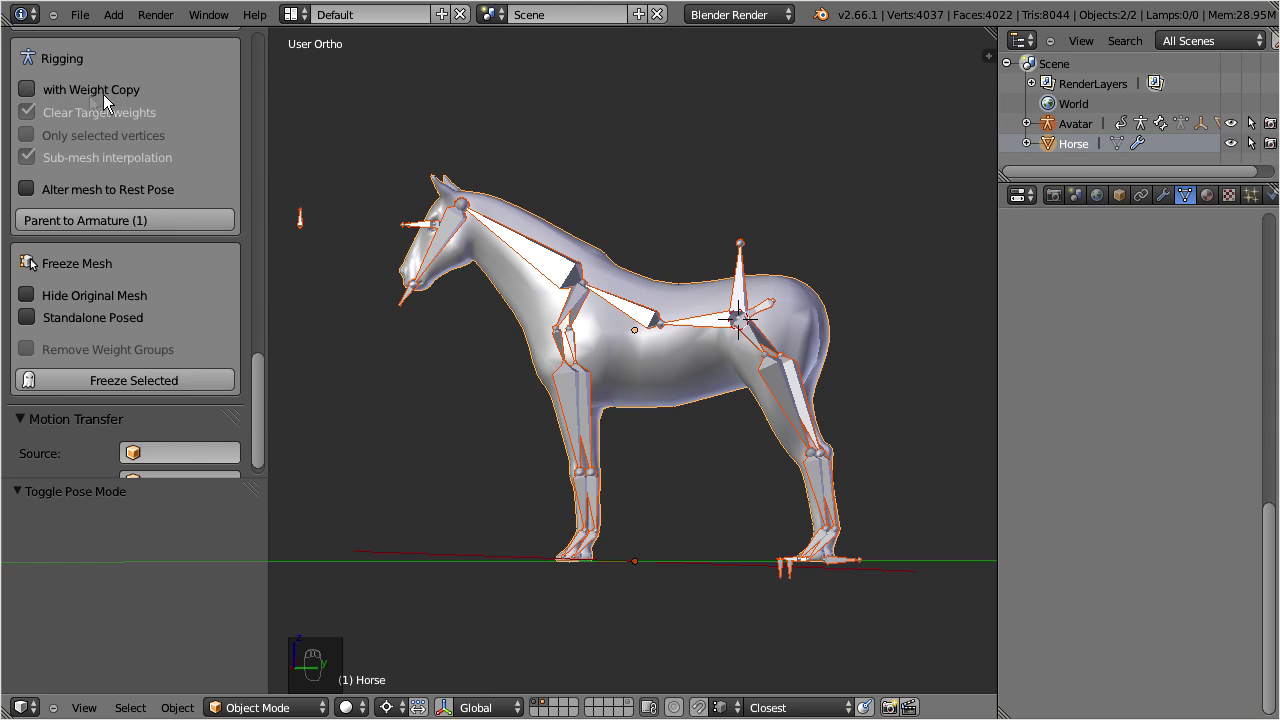
{"action": "left_click", "coordinate": [198, 220]}
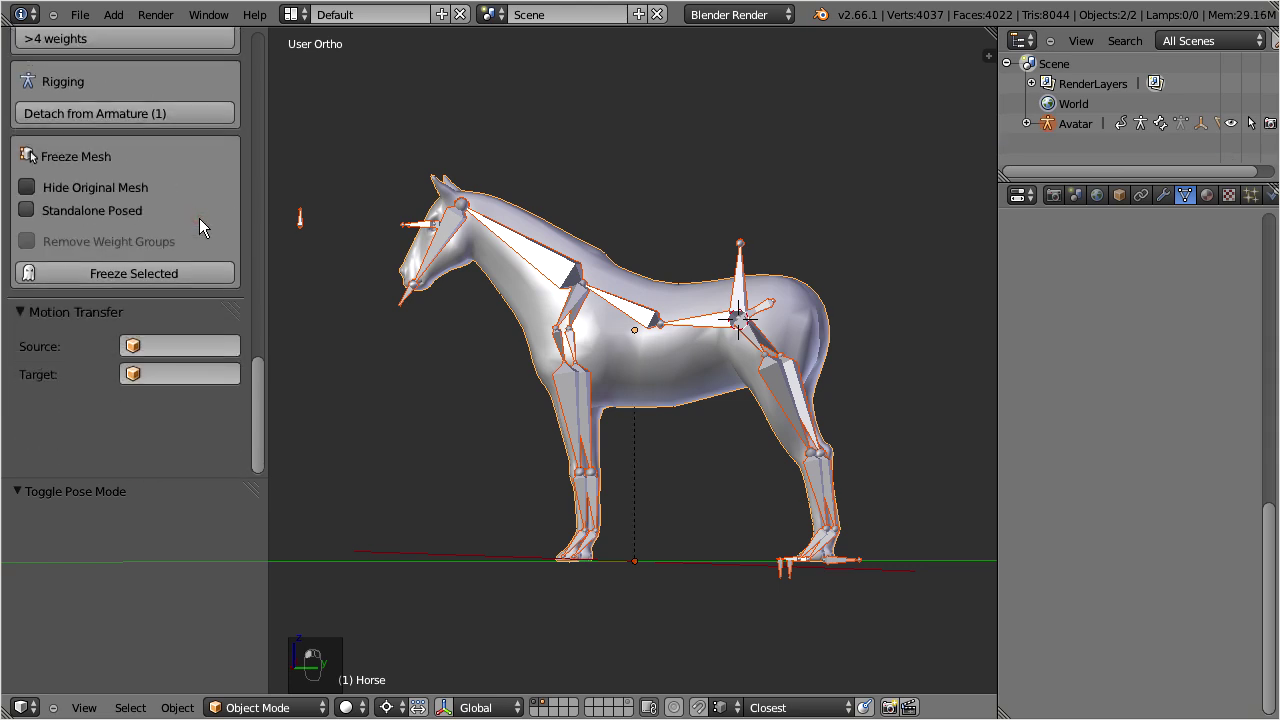
Select the Avatar armature and switch it into Pose Mode.
{"action": "right_click", "coordinate": [538, 264]}
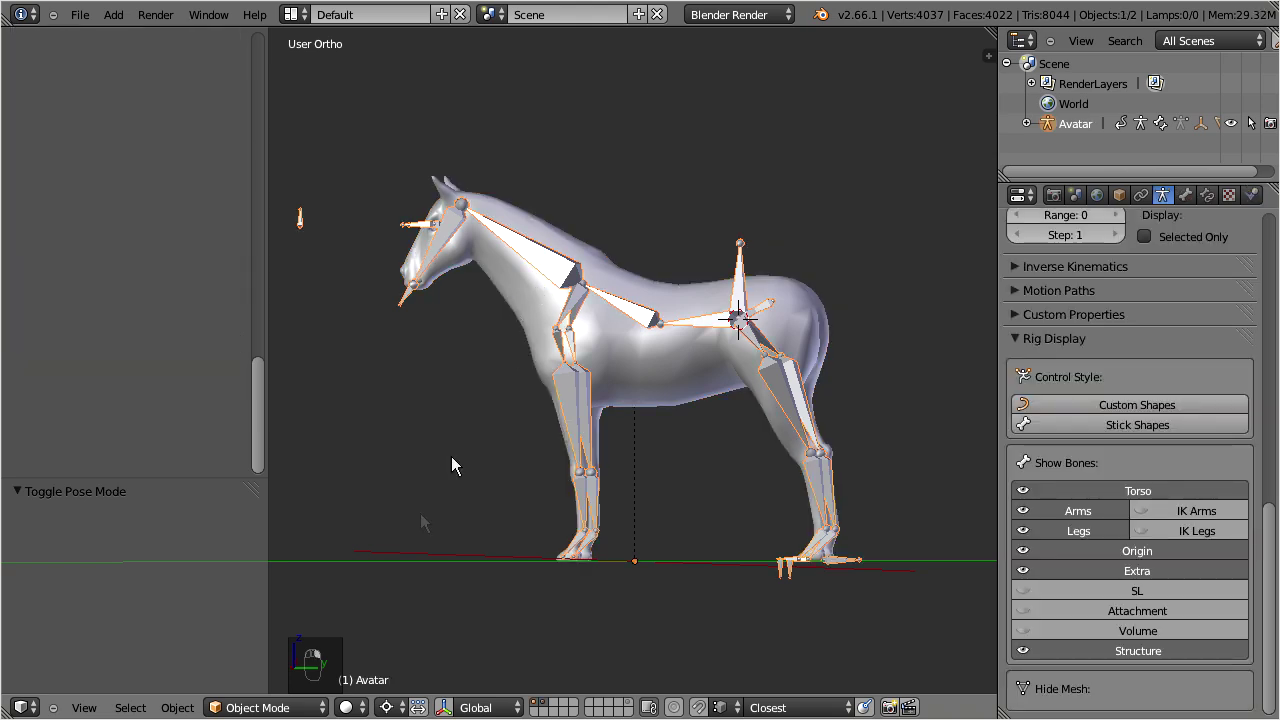
{"action": "left_click", "coordinate": [257, 705]}
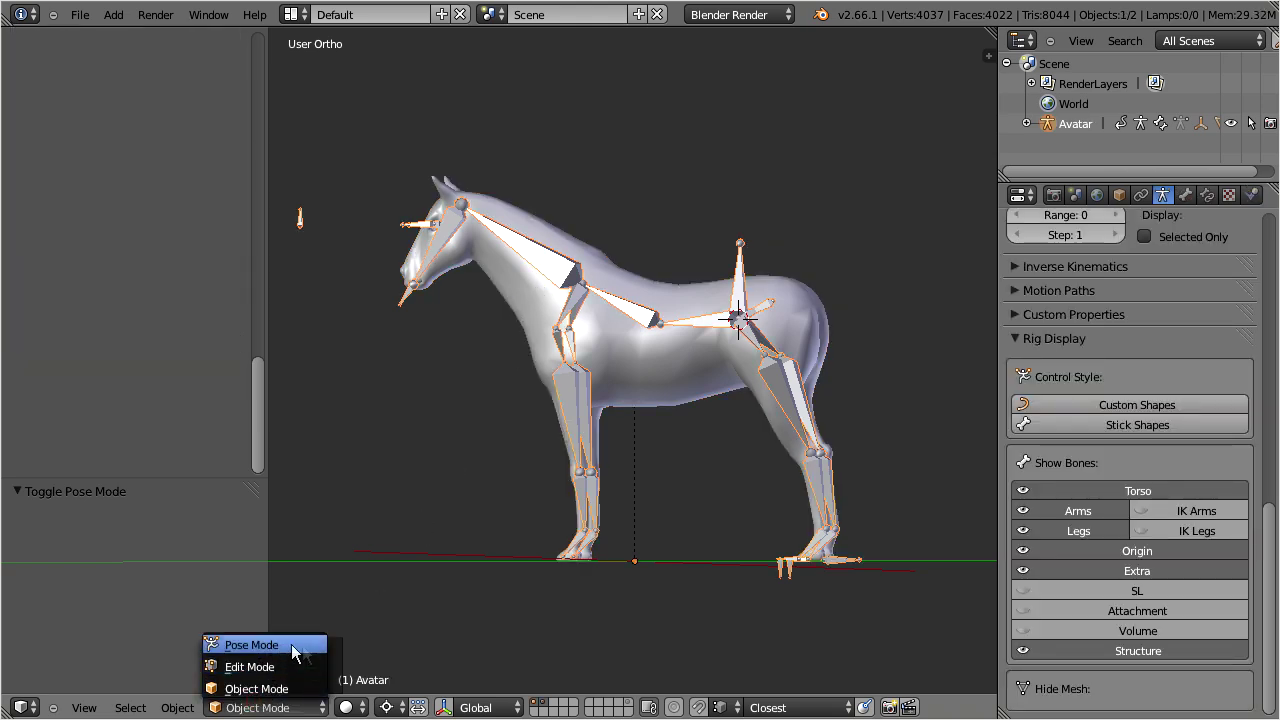
{"action": "left_click", "coordinate": [252, 645]}
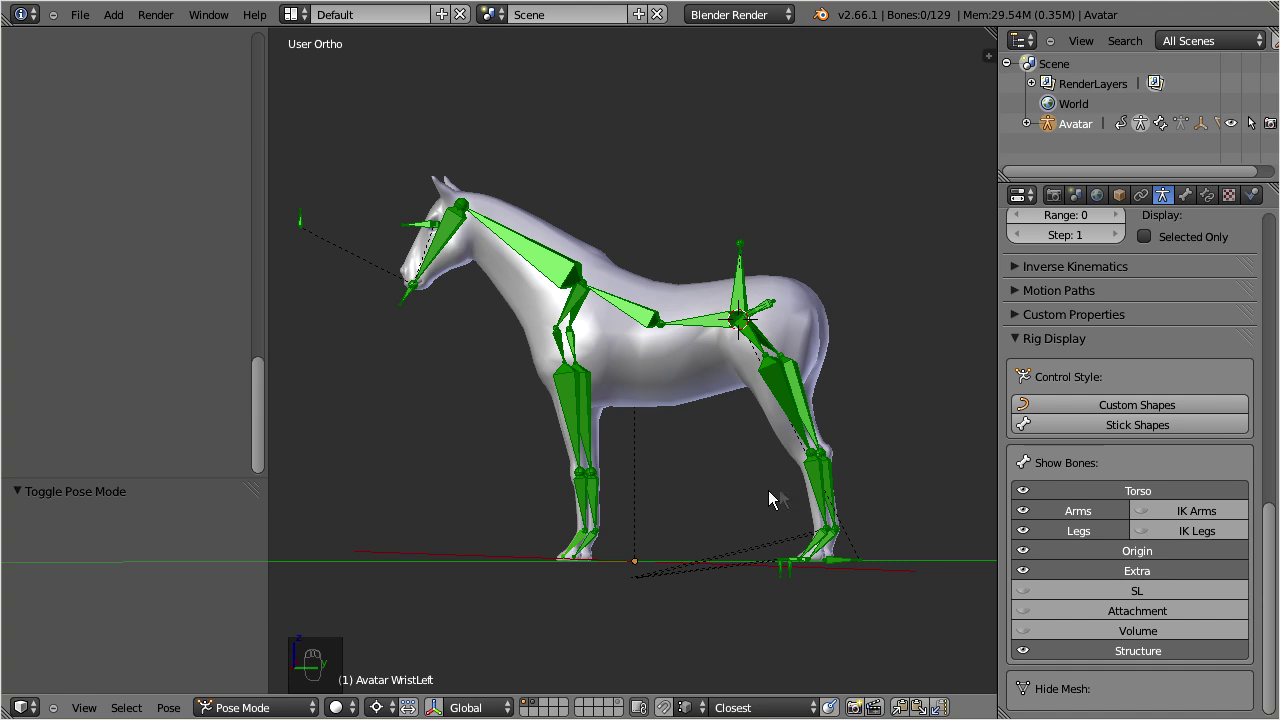
Show only the SL bone layer, hiding Torso, Arms, Legs, Origin, Extra and Structure, then reselect Horse.
{"action": "left_click", "coordinate": [1080, 591]}
{"action": "left_click", "coordinate": [1085, 571]}
{"action": "left_click_drag", "start_coordinate": [1085, 571], "coordinate": [1085, 491]}
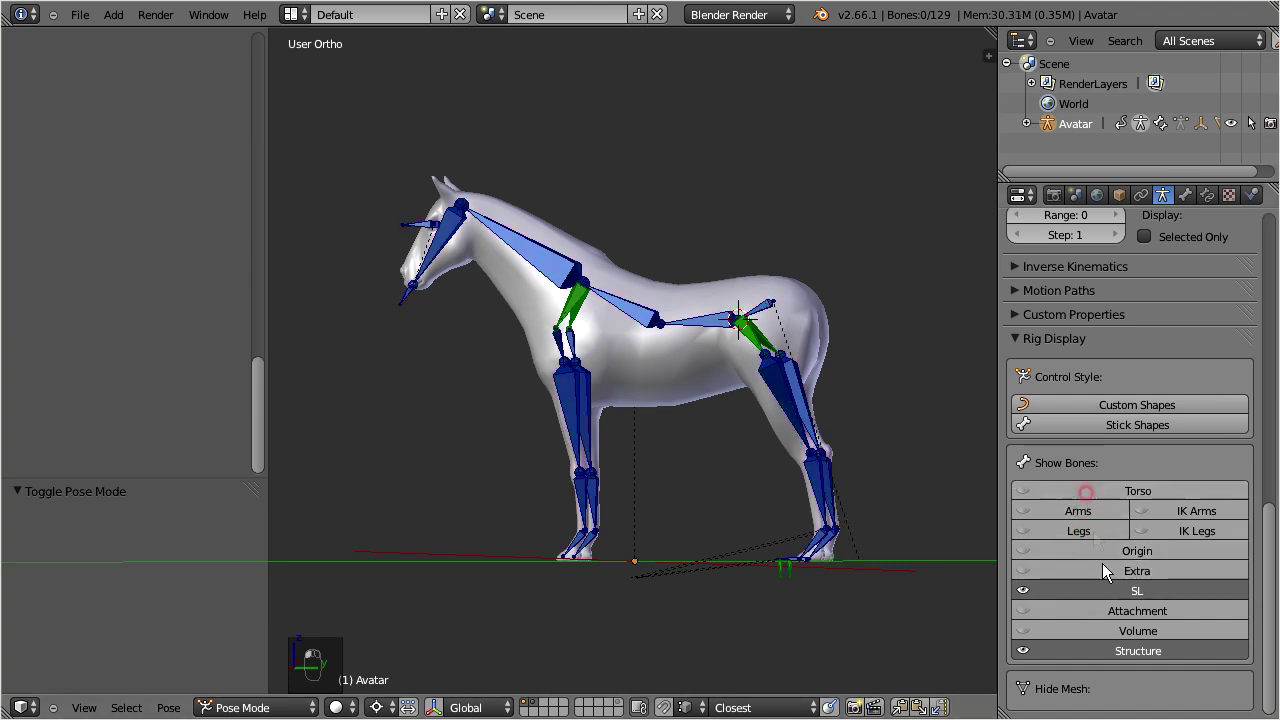
{"action": "left_click", "coordinate": [1096, 647]}
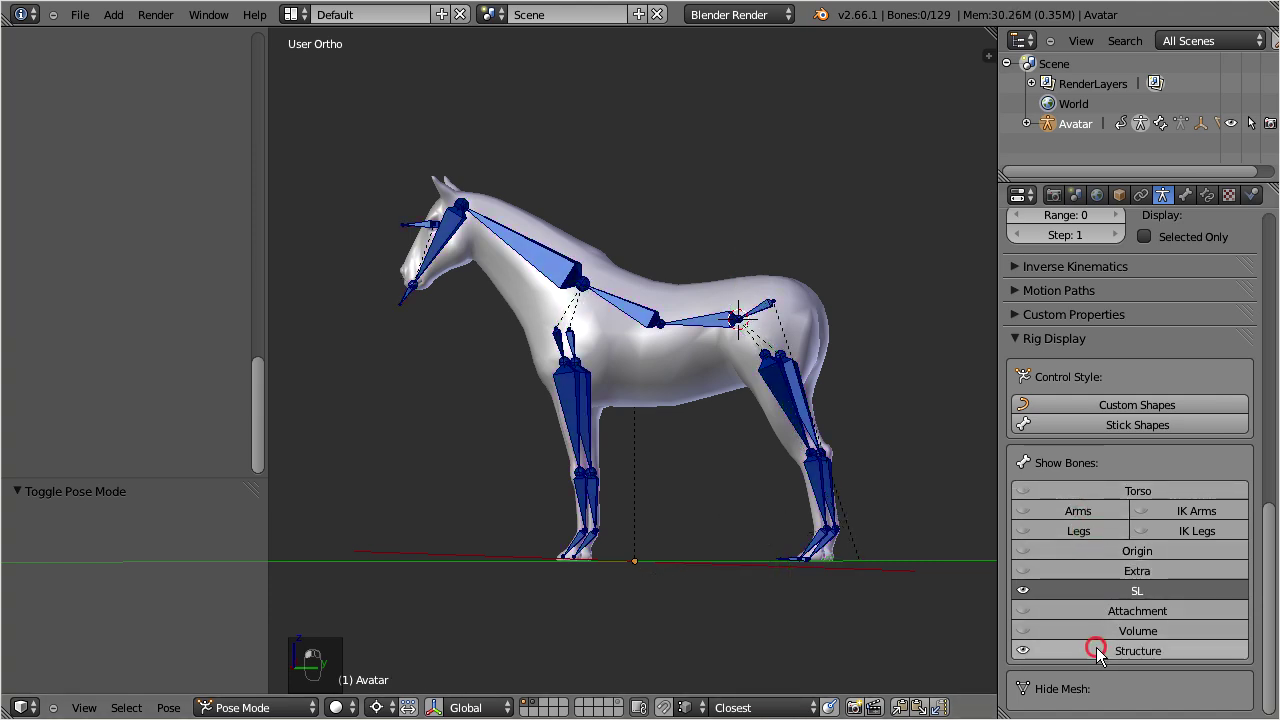
{"action": "right_click", "coordinate": [637, 371]}
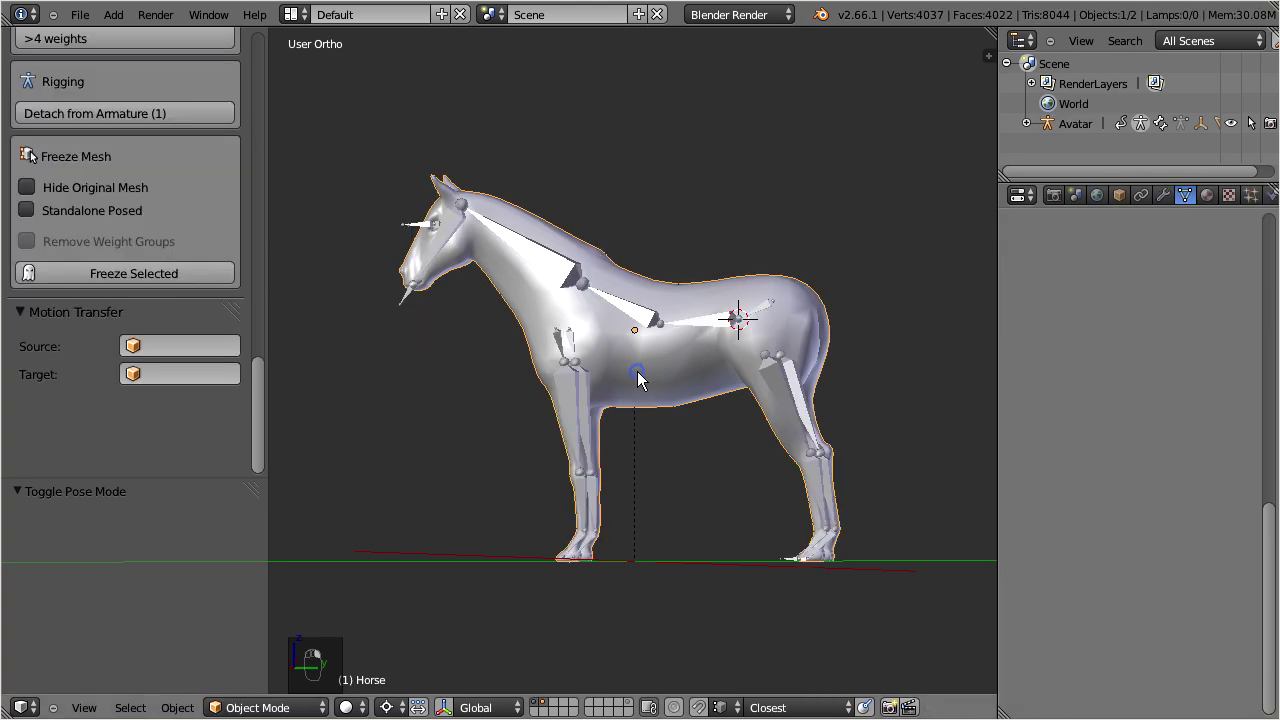
Put Horse in Weight Paint mode, select all bones, and assign automatic weights from bones.
{"action": "left_click", "coordinate": [255, 708]}
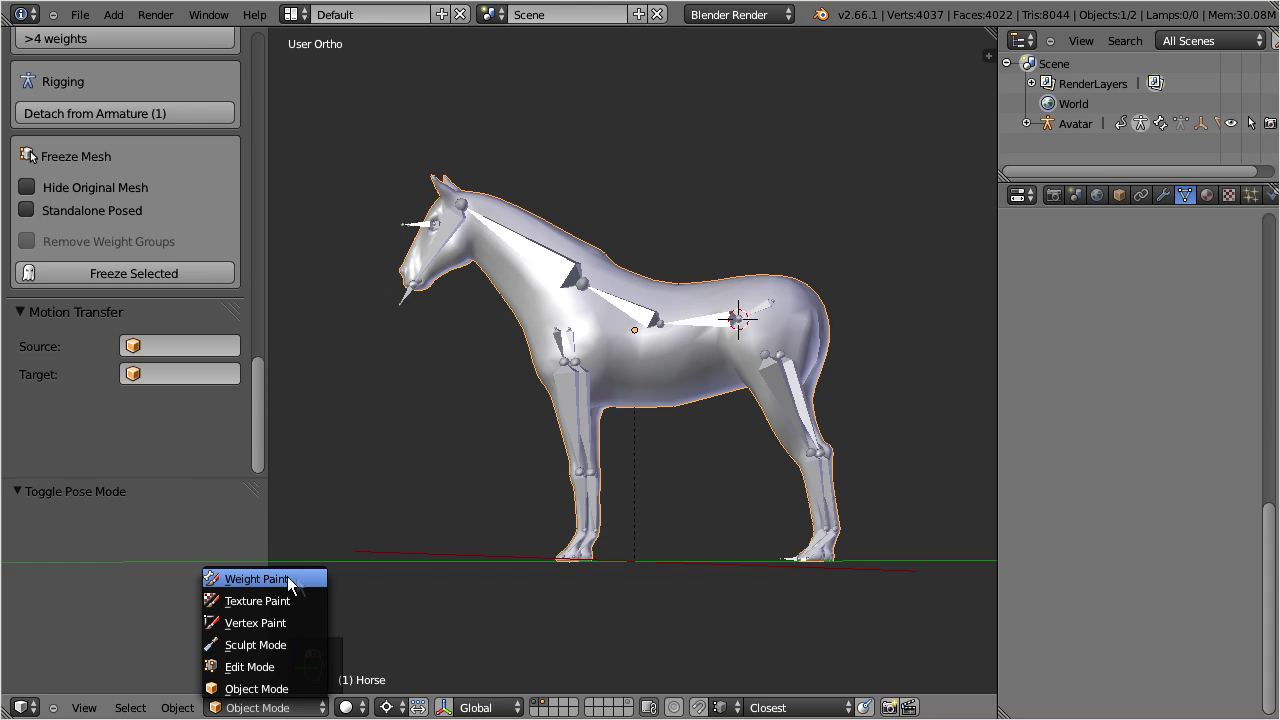
{"action": "left_click", "coordinate": [258, 579]}
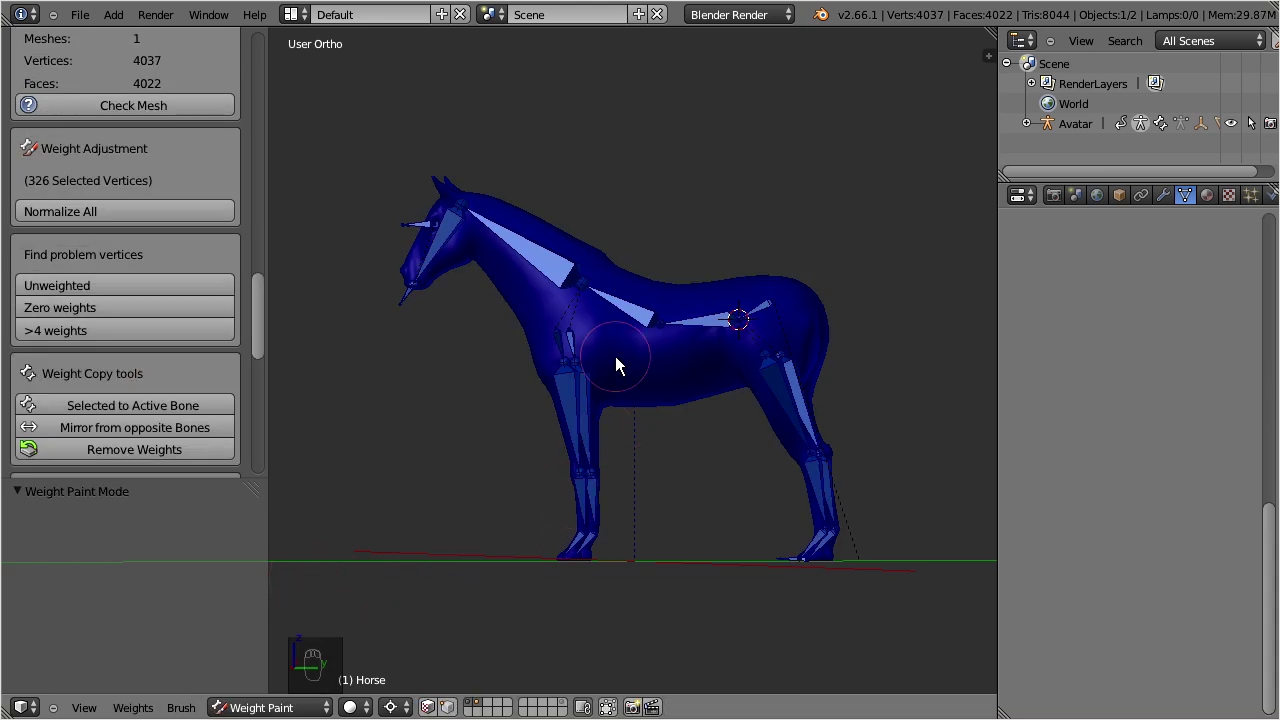
{"action": "key", "text": "a"}
{"action": "middle_click_drag", "start_coordinate": [674, 334], "coordinate": [792, 351]}
{"action": "left_click", "coordinate": [133, 708]}
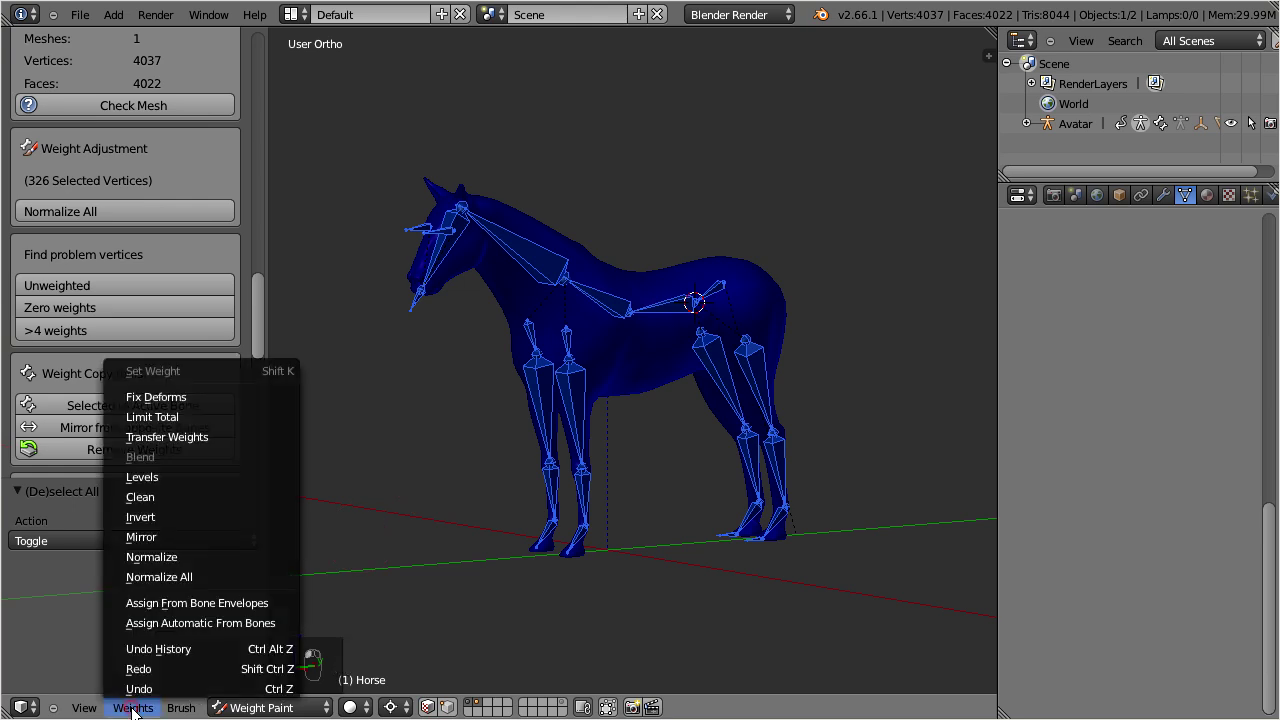
{"action": "left_click", "coordinate": [117, 623]}
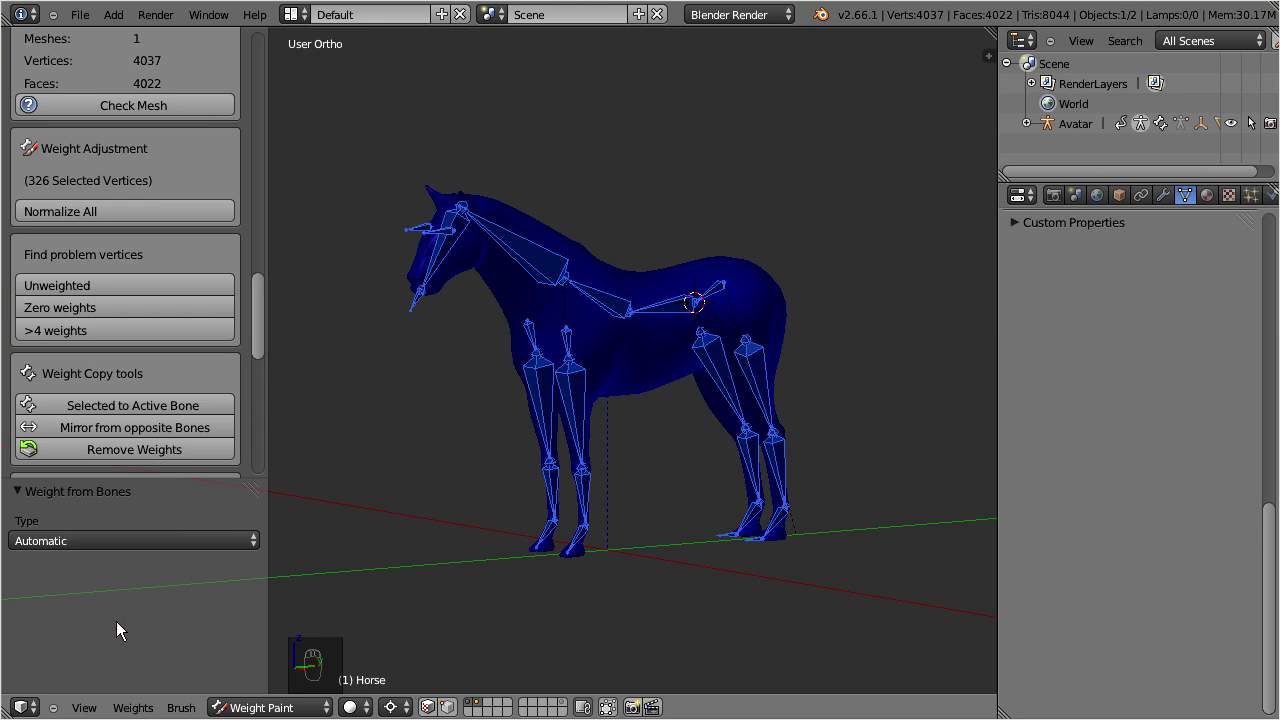
{"action": "right_click", "coordinate": [553, 280]}
{"action": "middle_click_drag", "start_coordinate": [535, 340], "coordinate": [483, 323]}
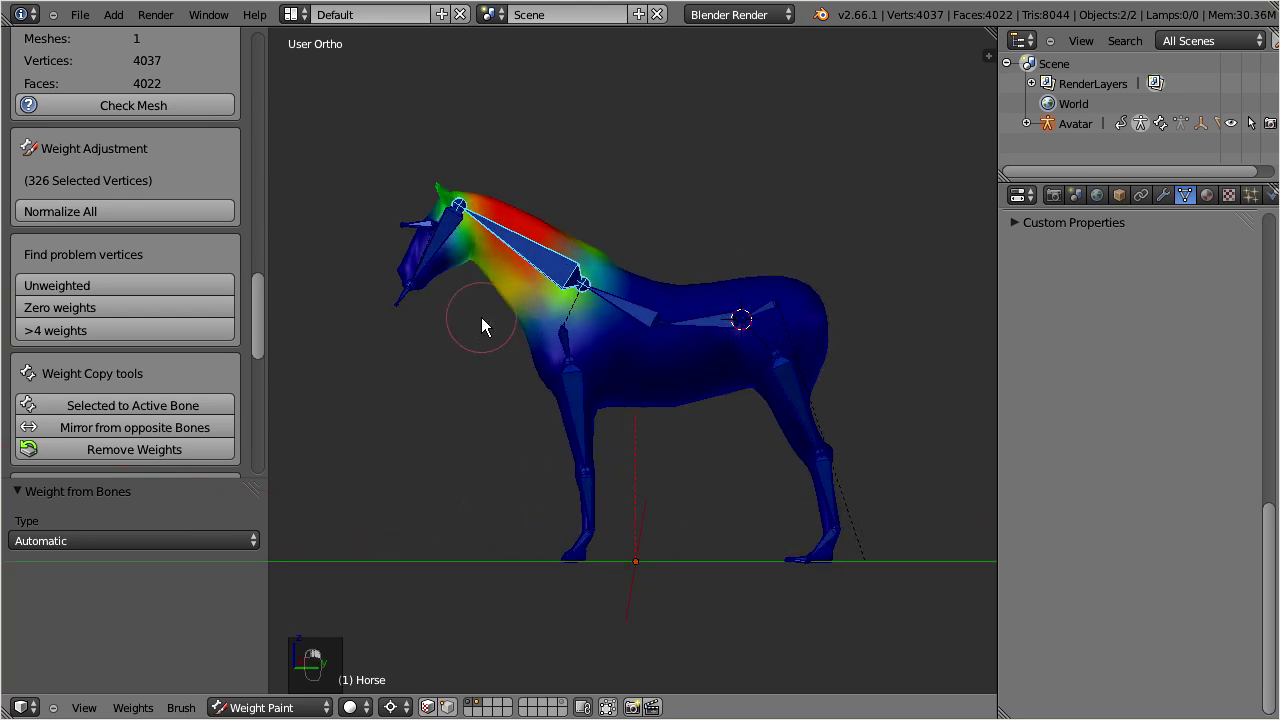
{"action": "right_click", "coordinate": [627, 335]}
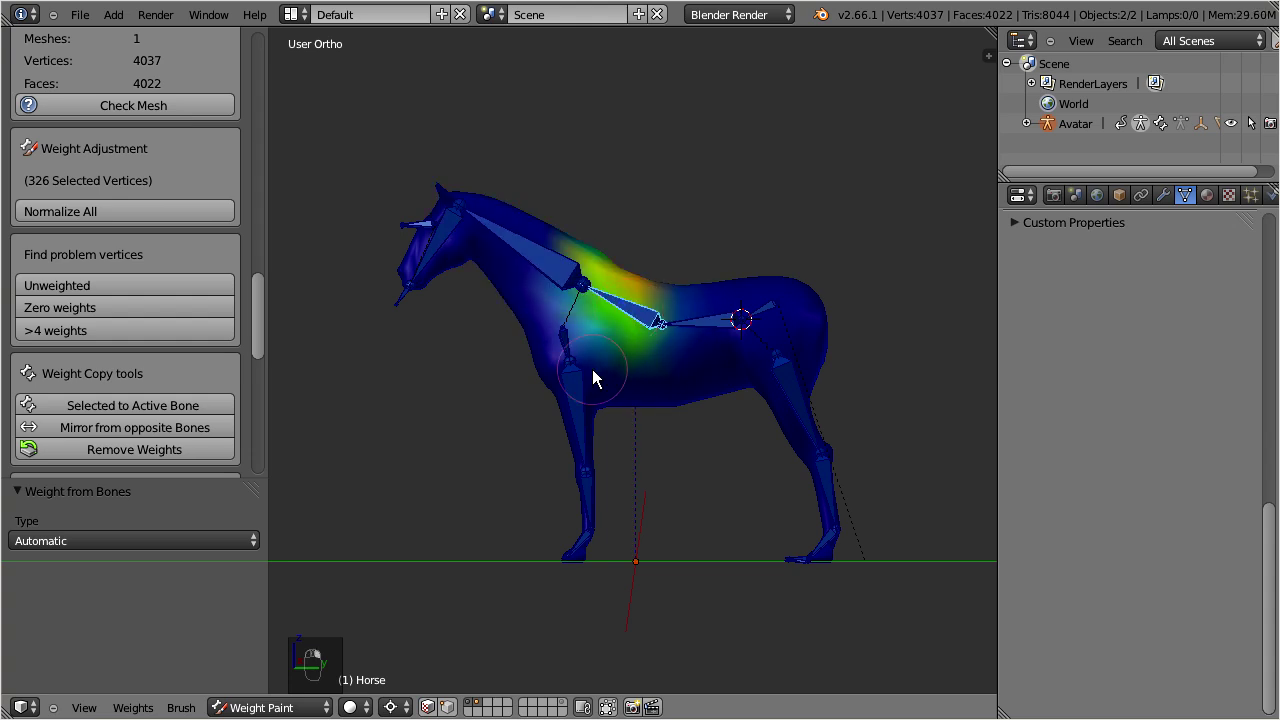
{"action": "key", "text": "KP_3"}
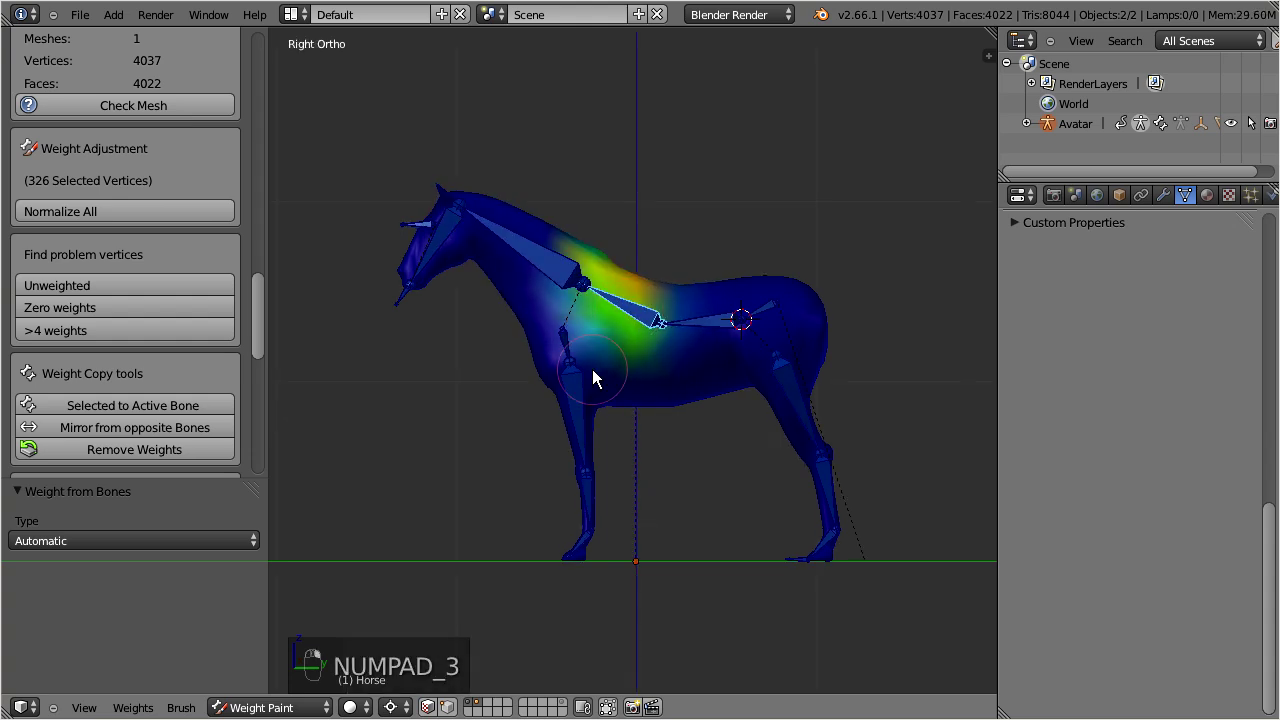
{"action": "right_click", "coordinate": [760, 318]}
{"action": "right_click", "coordinate": [825, 393]}
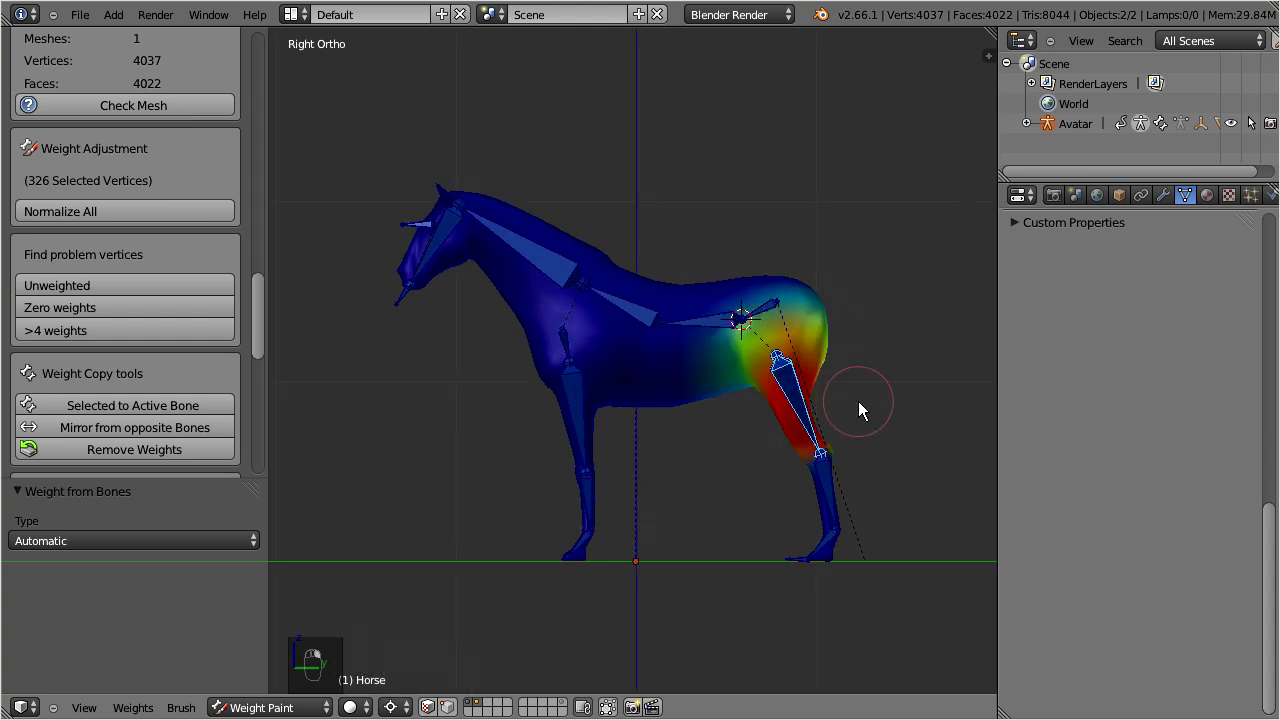
{"action": "right_click", "coordinate": [572, 398]}
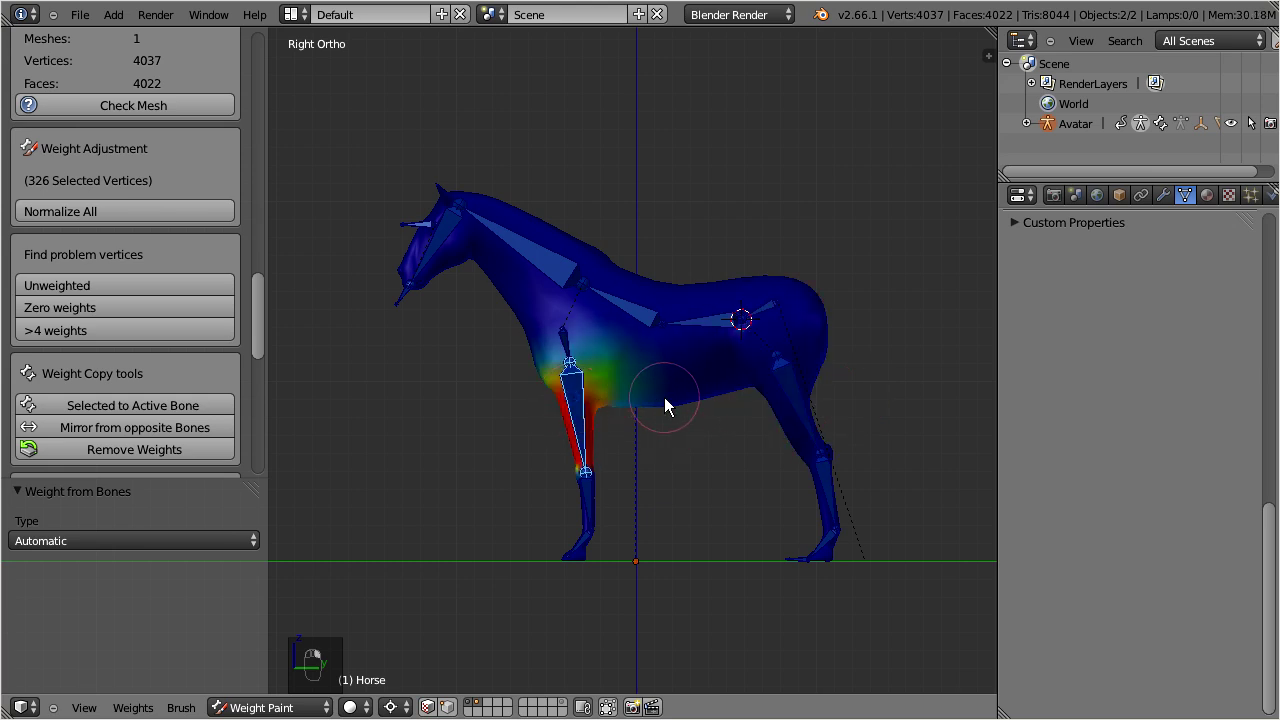
{"action": "right_click", "coordinate": [423, 231]}
Frame the head, select the two small bones beside the eye, and remove their weights.
{"action": "key", "text": "KP_Decimal"}
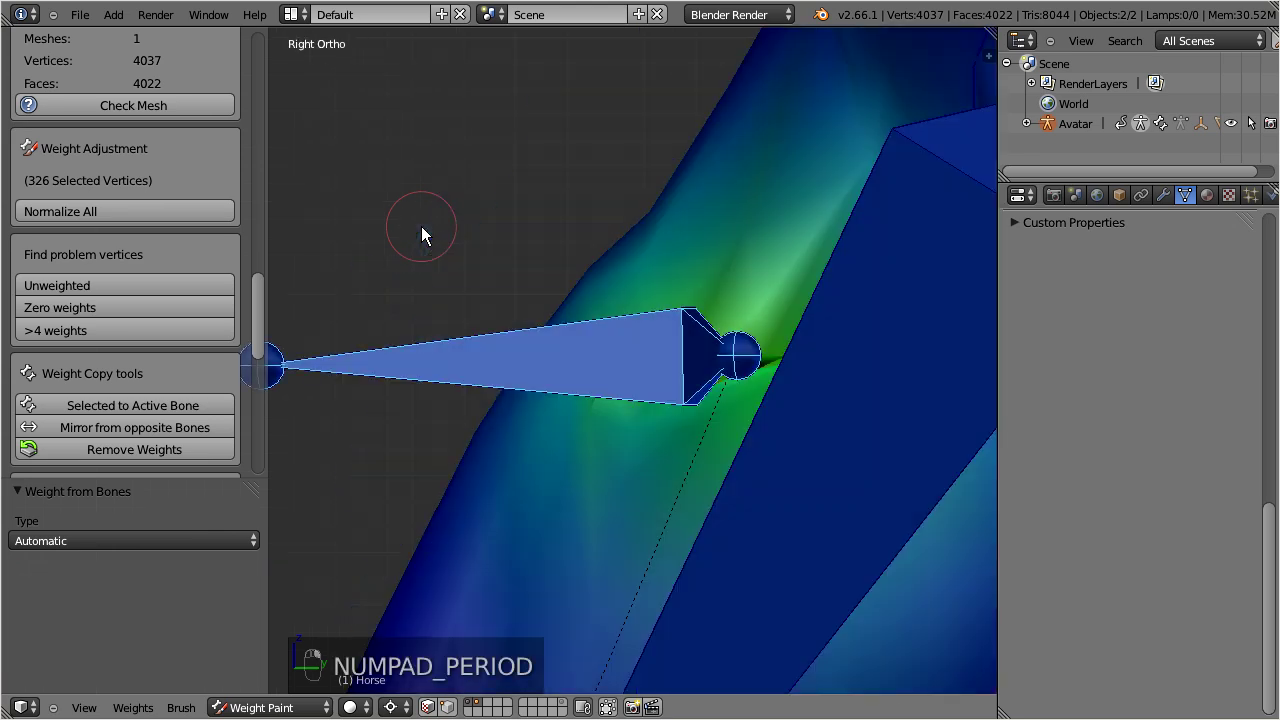
{"action": "middle_click_drag", "start_coordinate": [766, 331], "coordinate": [701, 418]}
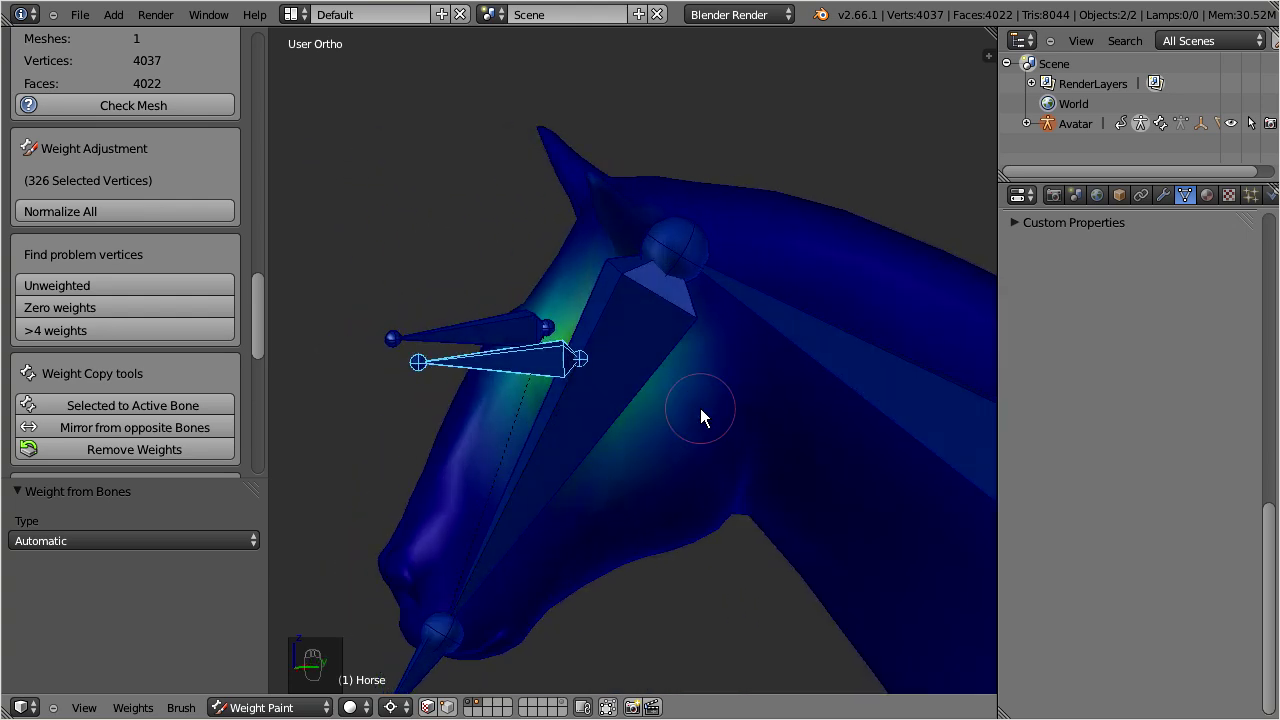
{"action": "right_click", "coordinate": [462, 338], "text": "shift"}
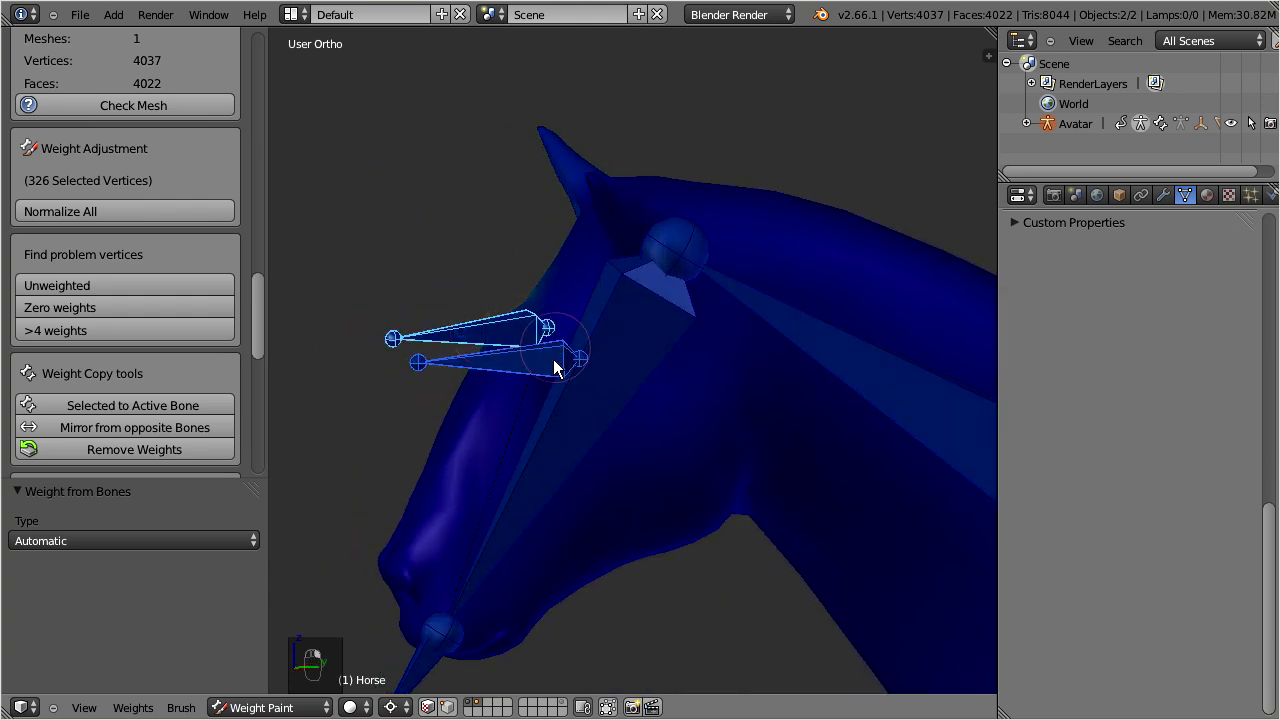
{"action": "middle_click_drag", "start_coordinate": [551, 363], "coordinate": [571, 392]}
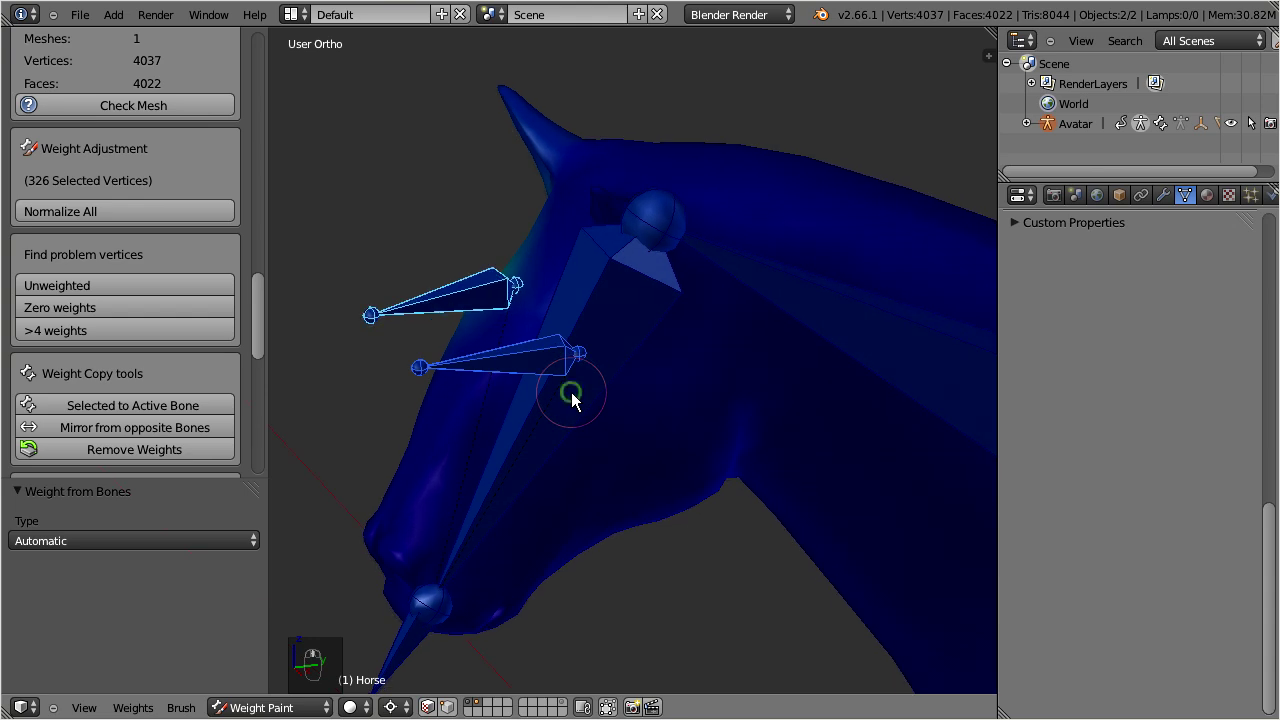
{"action": "left_click_drag", "start_coordinate": [260, 337], "coordinate": [267, 383]}
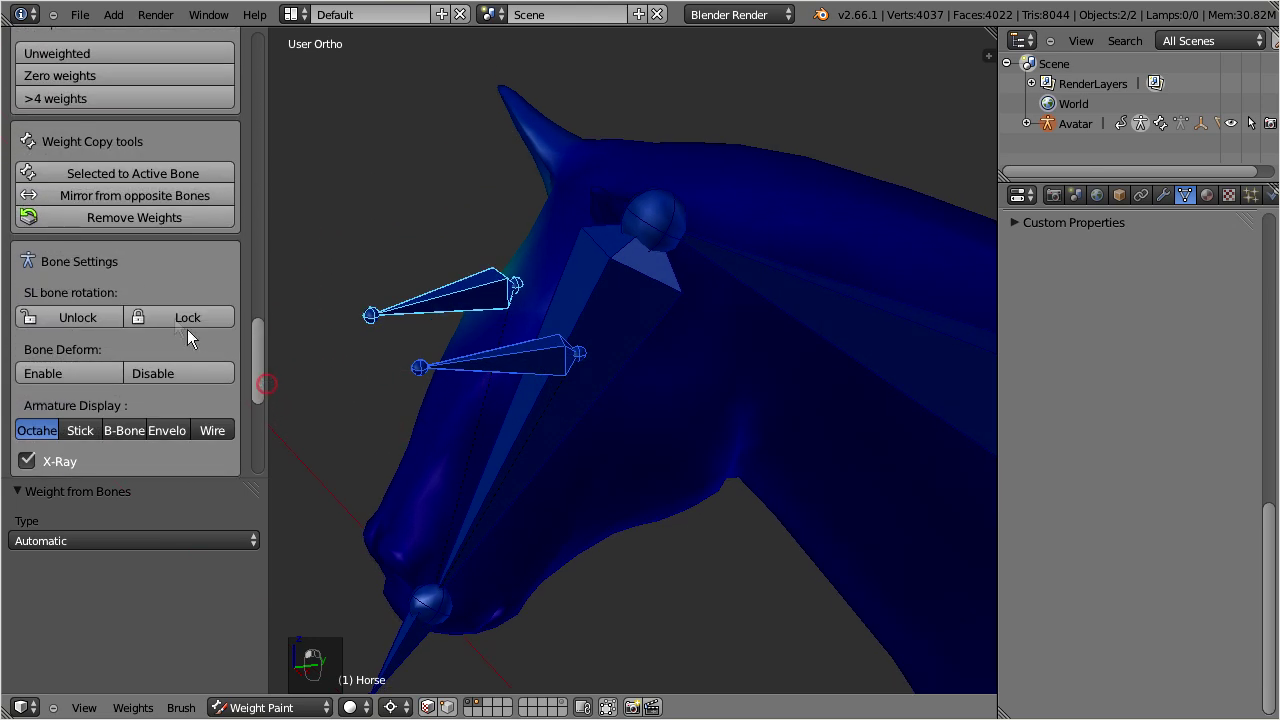
{"action": "left_click", "coordinate": [57, 217]}
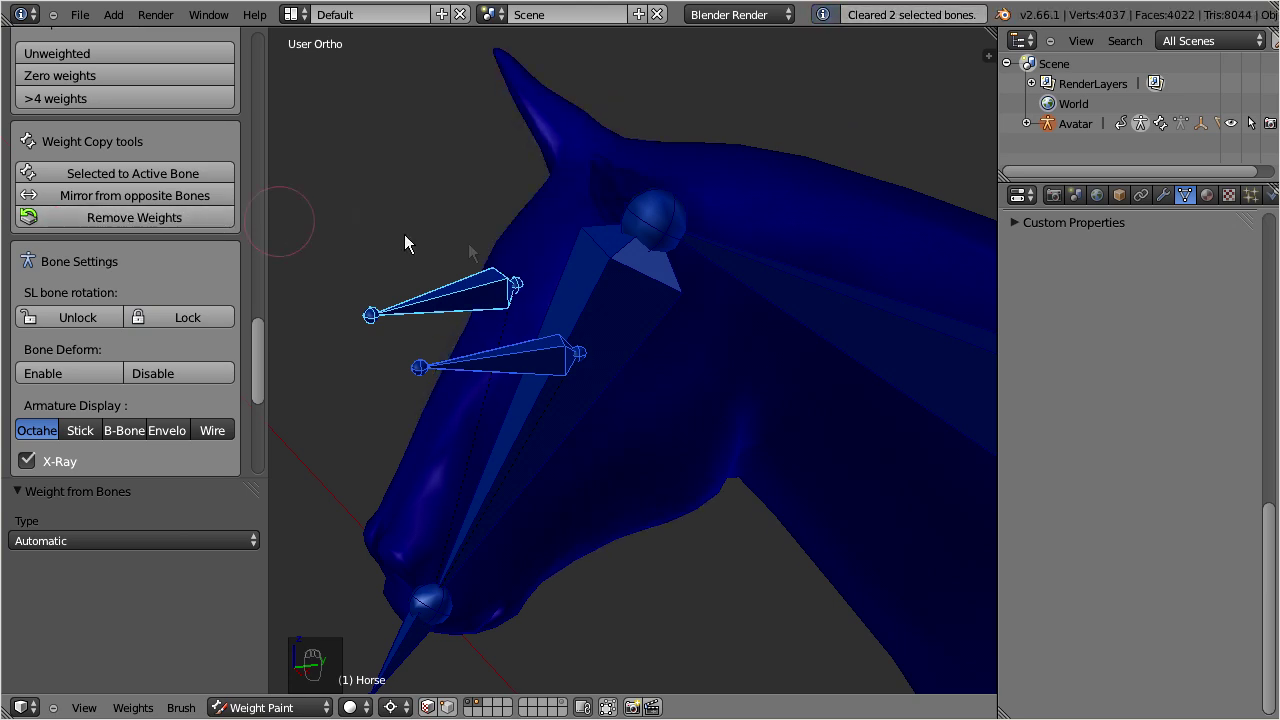
{"action": "mouse_move", "coordinate": [667, 316]}
{"action": "middle_mouse_down"}
{"action": "mouse_move", "coordinate": [601, 355]}
{"action": "mouse_move", "coordinate": [677, 354]}
{"action": "middle_mouse_up"}
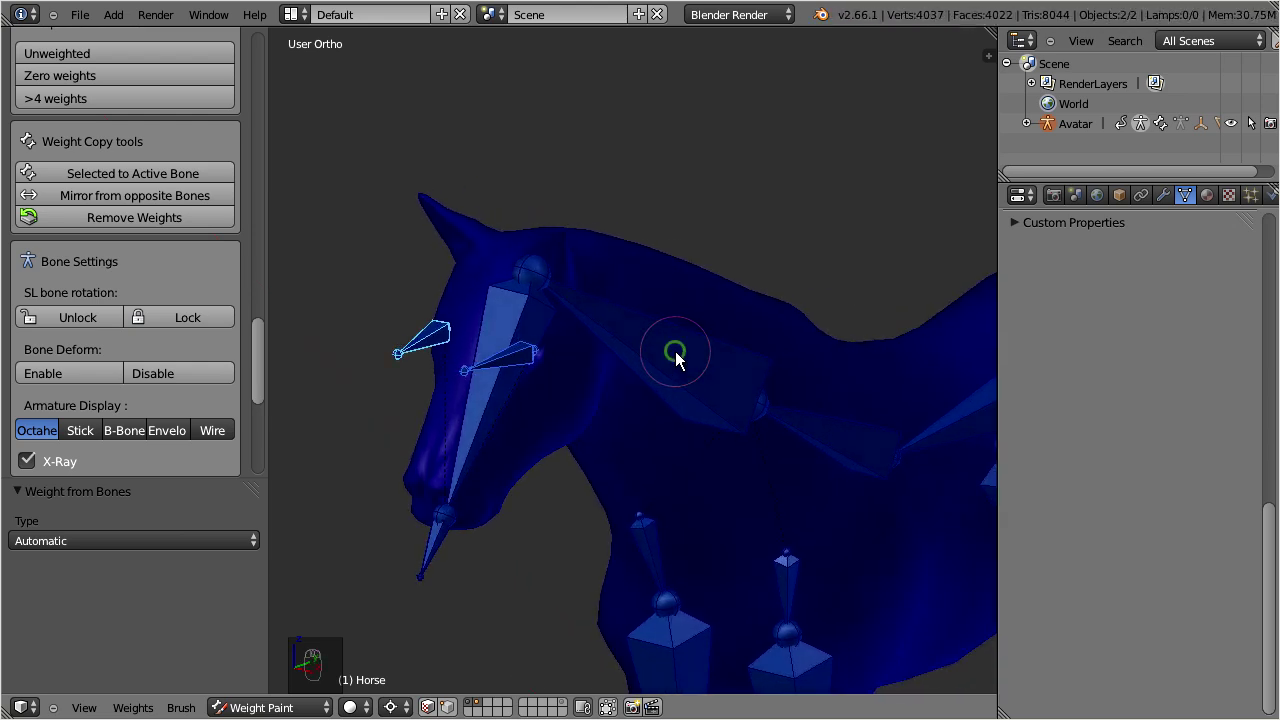
Unlock rotation of the SL bones in the rig panel.
{"action": "left_click_drag", "start_coordinate": [258, 339], "coordinate": [260, 418]}
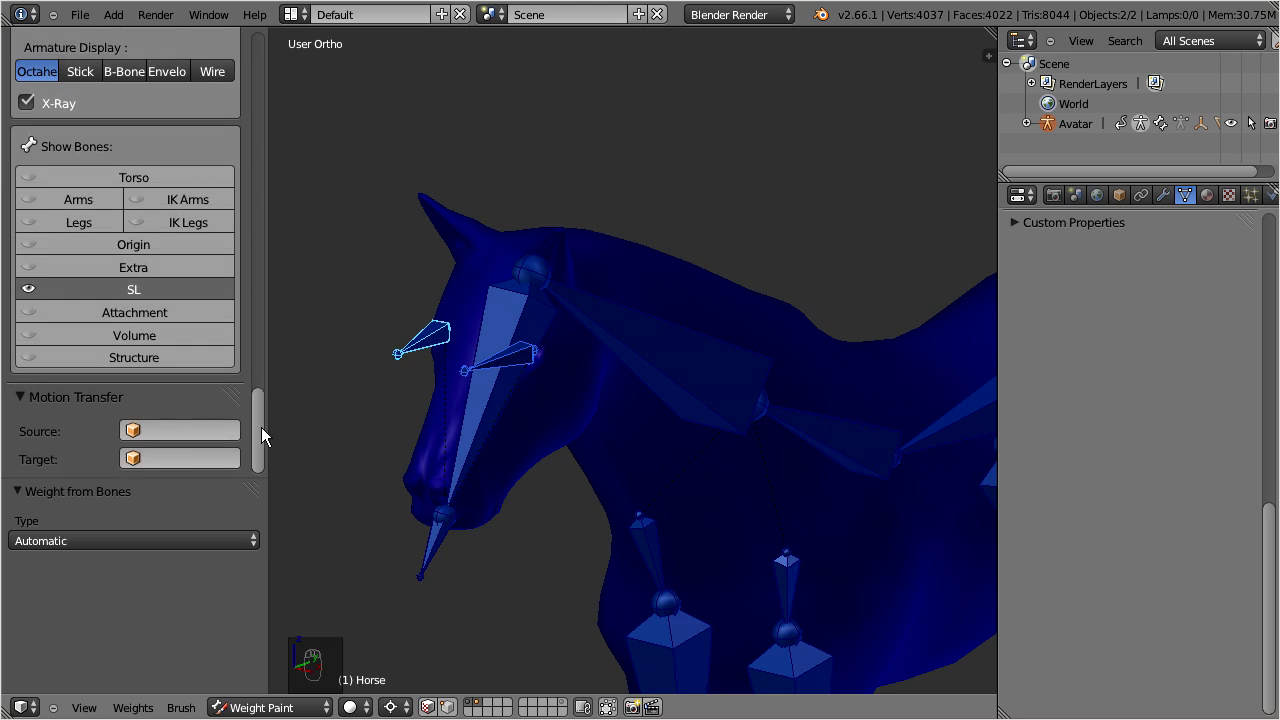
{"action": "left_click_drag", "start_coordinate": [261, 427], "coordinate": [254, 363]}
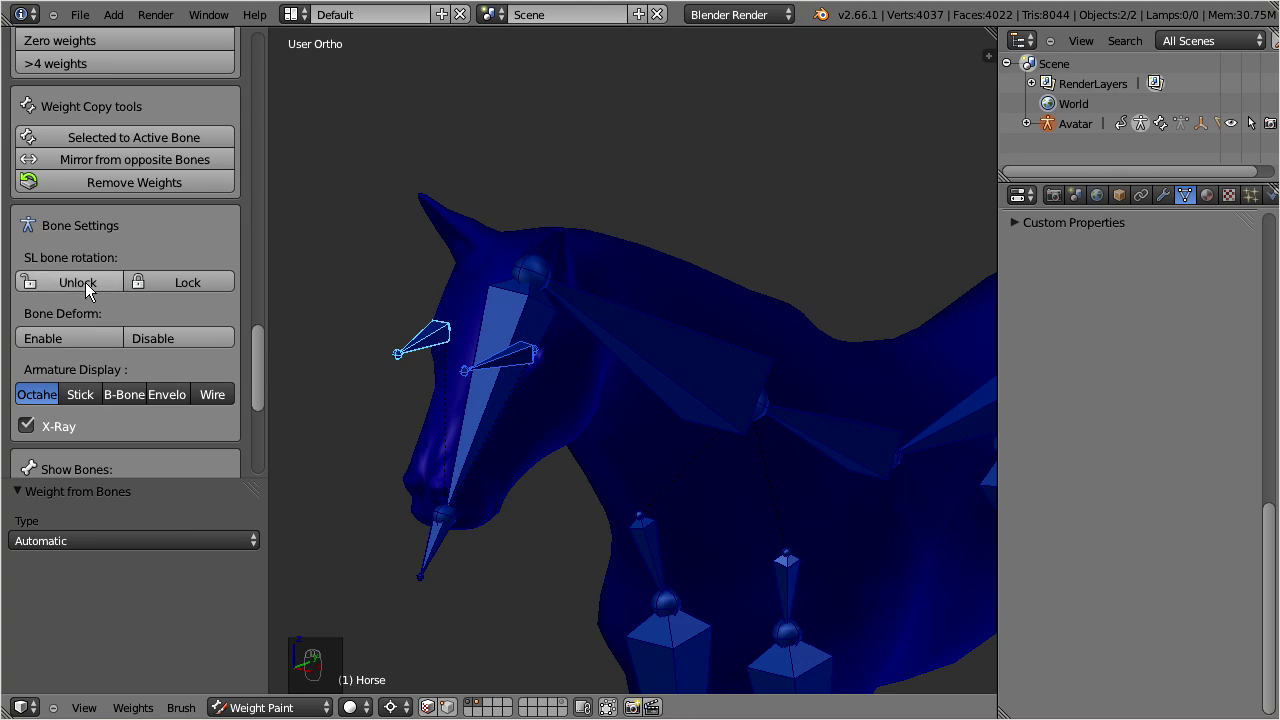
{"action": "left_click", "coordinate": [85, 282]}
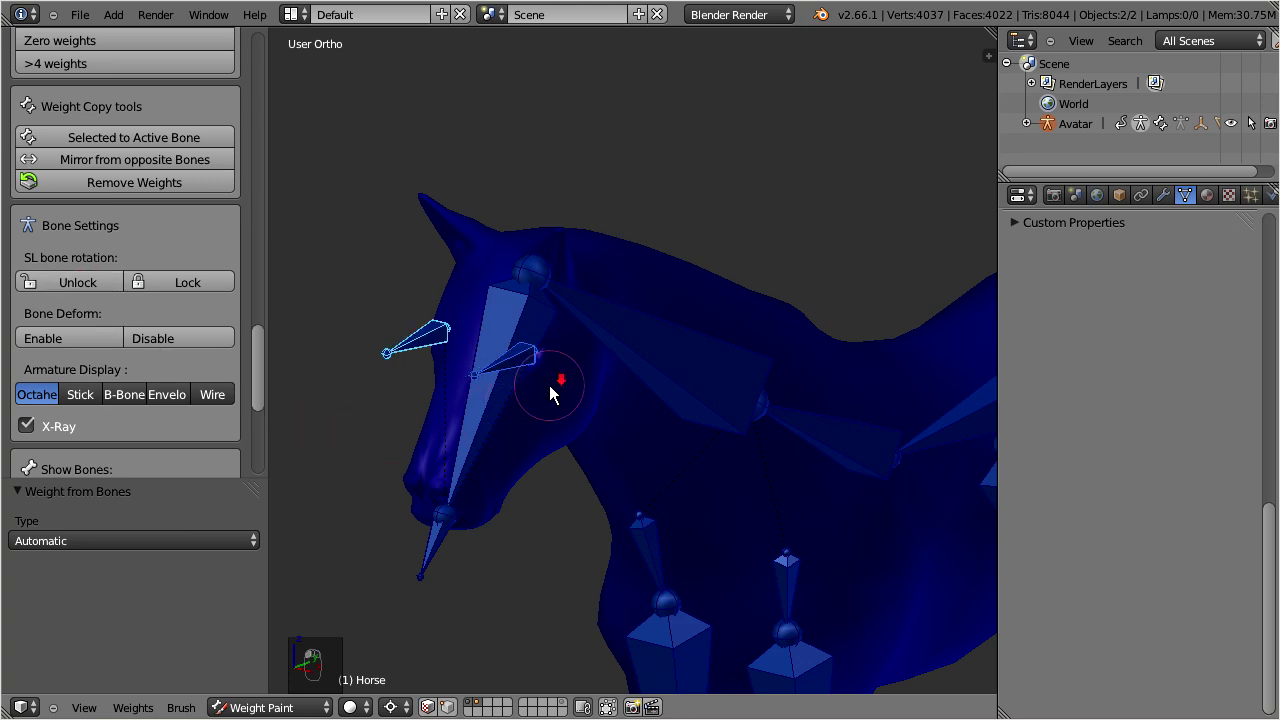
Select the head bone to show its weights, test-rotate it, then cancel the rotation.
{"action": "scroll", "coordinate": [549, 385], "scroll_direction": "down", "scroll_amount": 5}
{"action": "scroll", "coordinate": [520, 380], "scroll_direction": "up", "scroll_amount": 4}
{"action": "scroll", "coordinate": [508, 380], "scroll_direction": "down", "scroll_amount": 1}
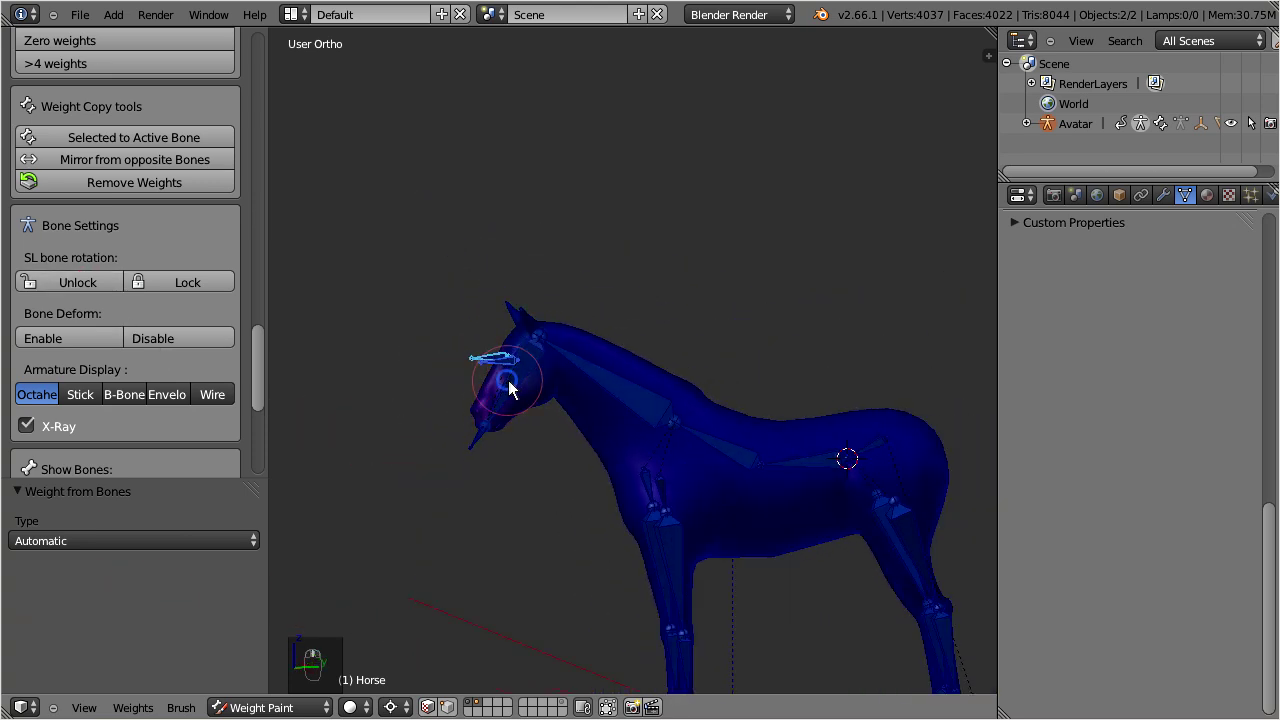
{"action": "right_click", "coordinate": [508, 380]}
{"action": "key", "text": "r"}
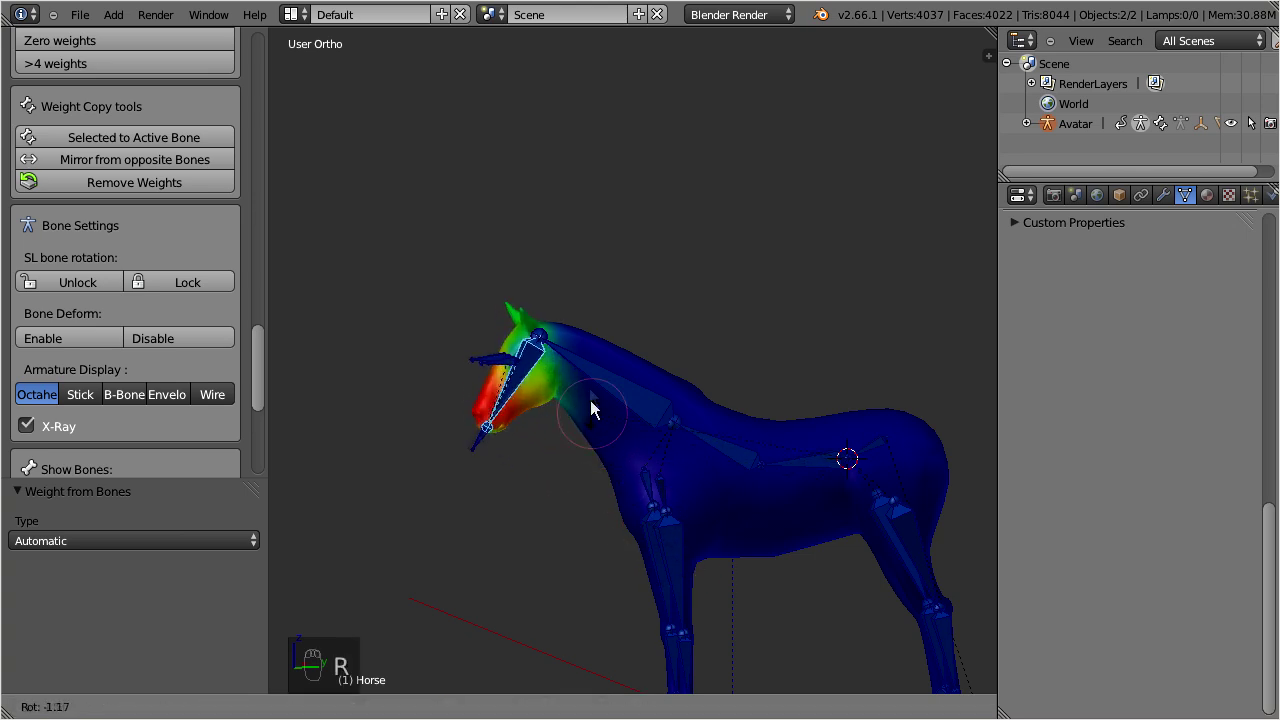
{"action": "right_click", "coordinate": [606, 320]}
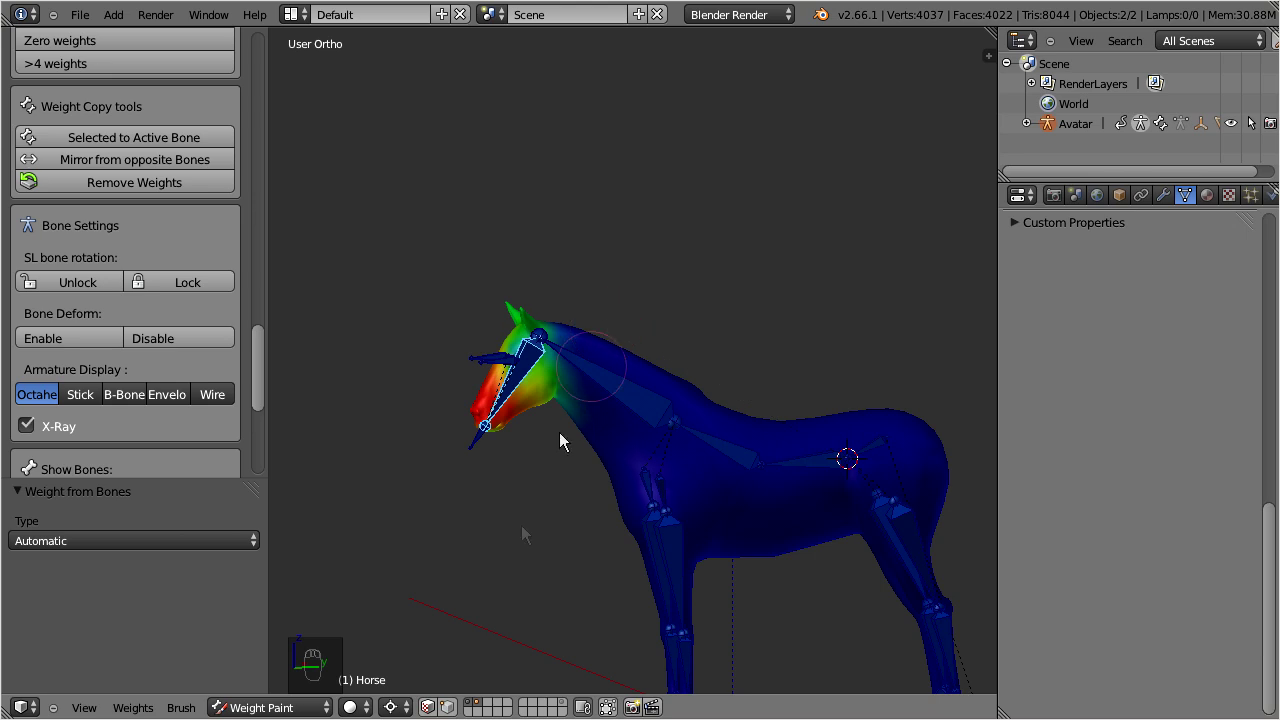
{"action": "left_click", "coordinate": [394, 707]}
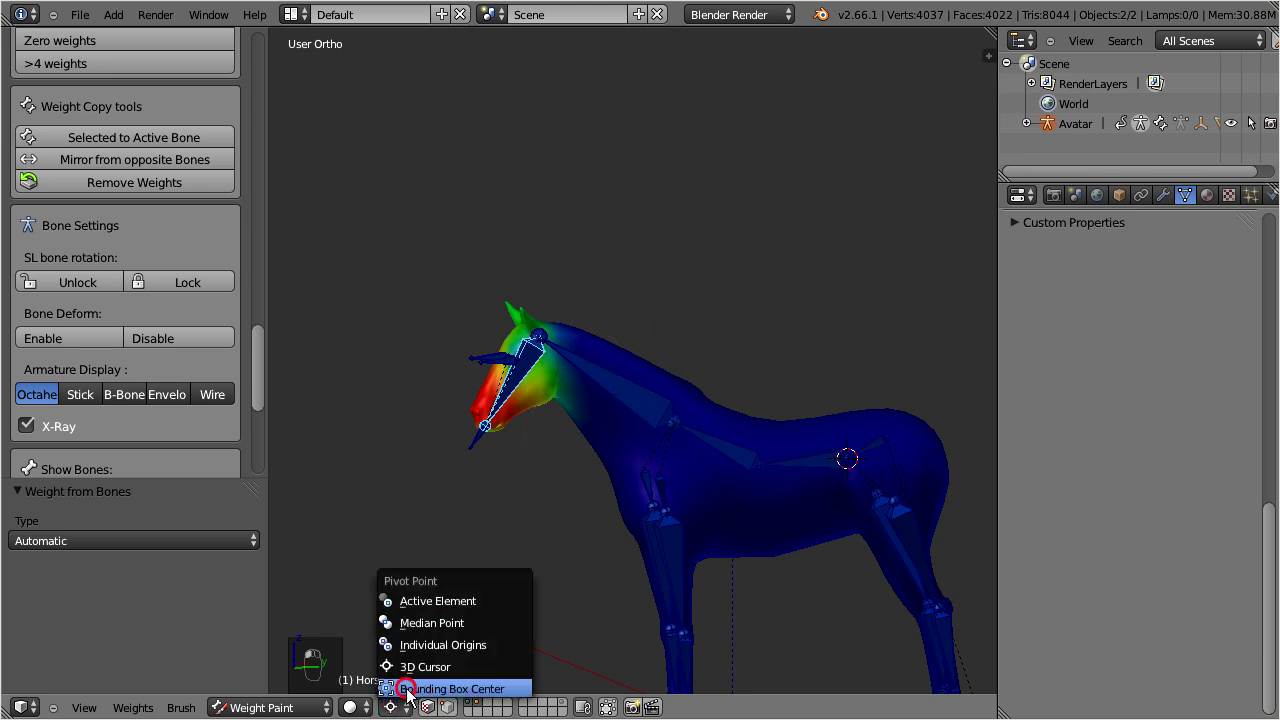
Set the pivot point to Bounding Box Center.
{"action": "left_click", "coordinate": [407, 689]}
{"action": "scroll", "coordinate": [530, 355], "scroll_direction": "up", "scroll_amount": 8}
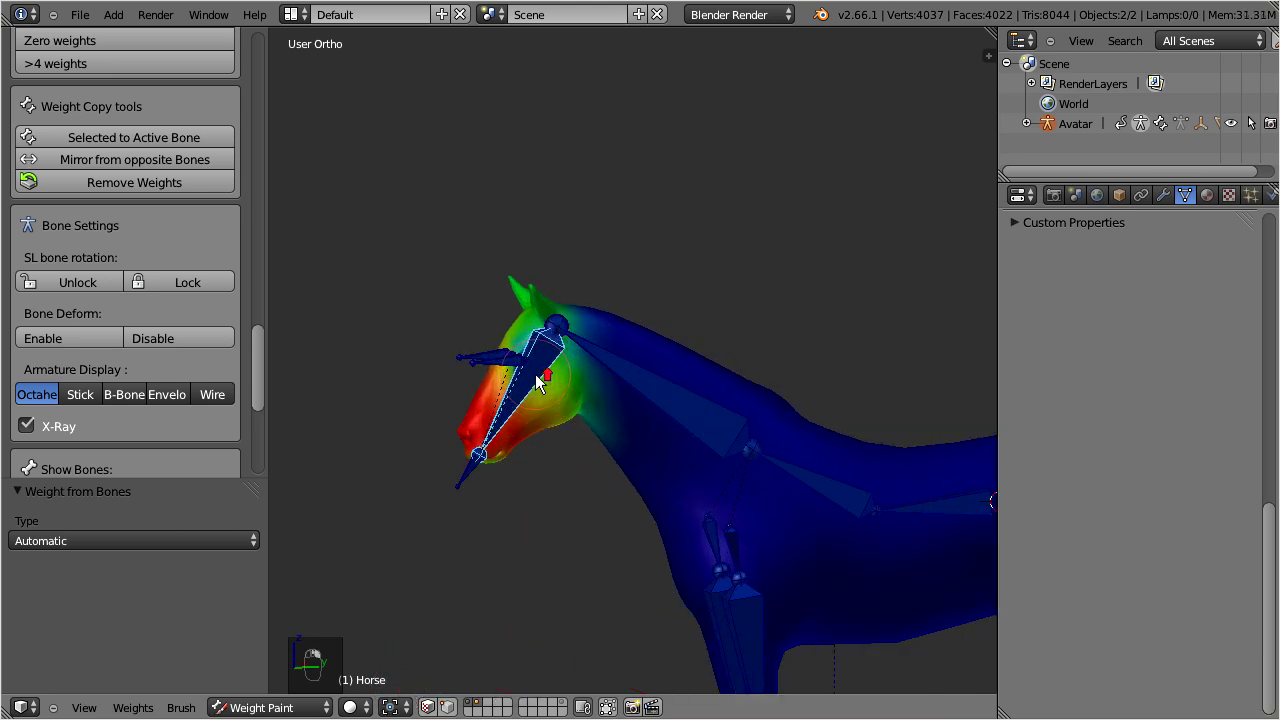
{"action": "mouse_move", "coordinate": [254, 386]}
{"action": "left_mouse_down"}
{"action": "mouse_move", "coordinate": [249, 234]}
{"action": "mouse_move", "coordinate": [272, 45]}
{"action": "left_mouse_up"}
Choose the Blur brush at full strength 1.0 and turn on X Mirror painting.
{"action": "left_click", "coordinate": [108, 146]}
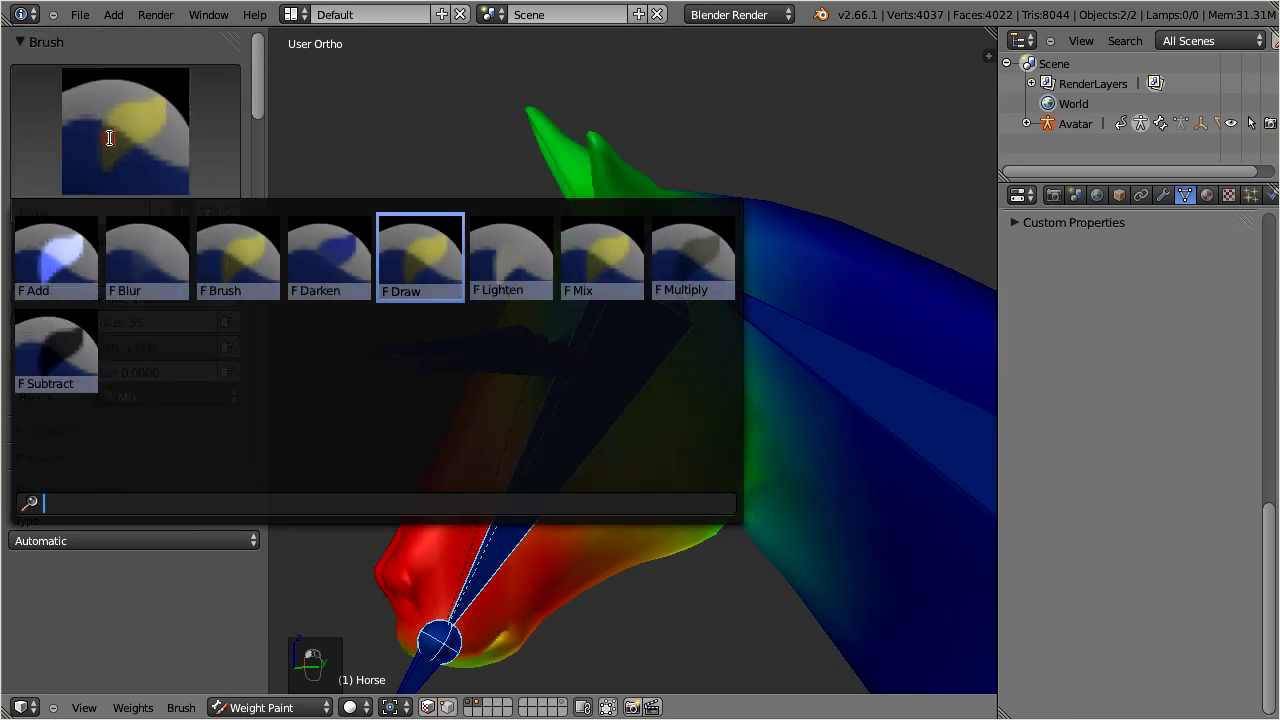
{"action": "left_click", "coordinate": [134, 270]}
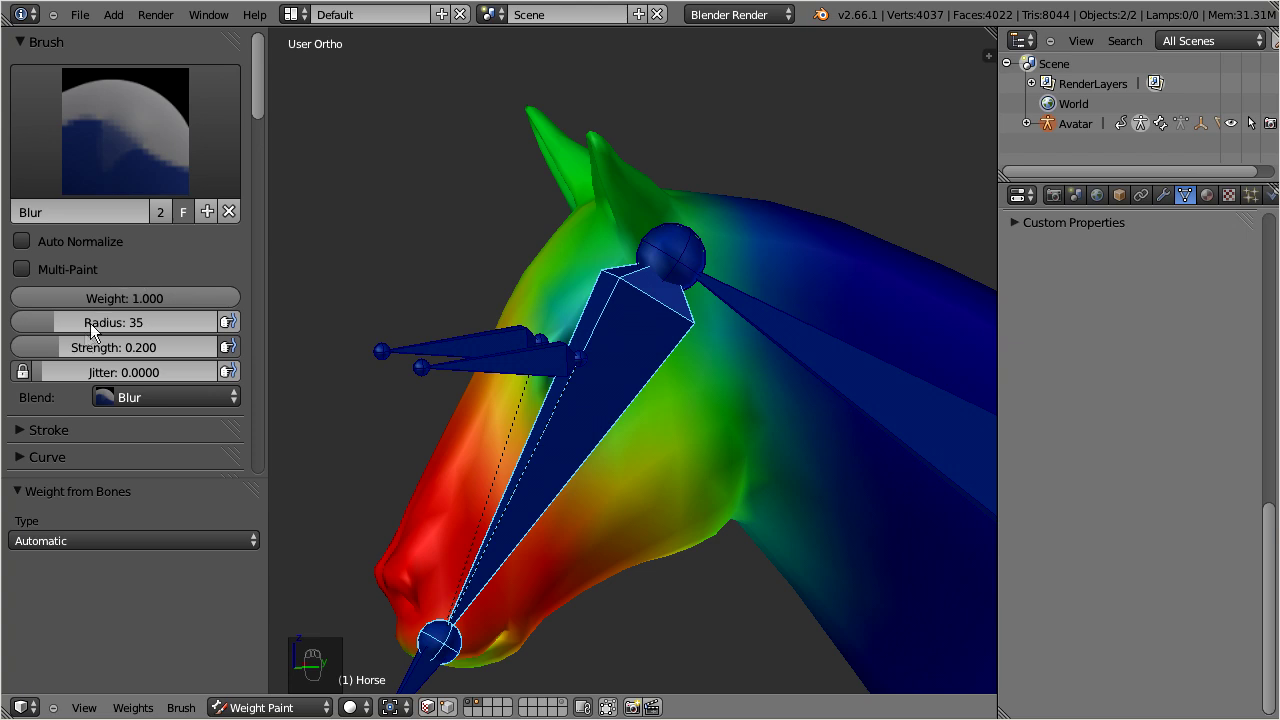
{"action": "left_click_drag", "start_coordinate": [54, 348], "coordinate": [164, 355]}
{"action": "left_click", "coordinate": [230, 347]}
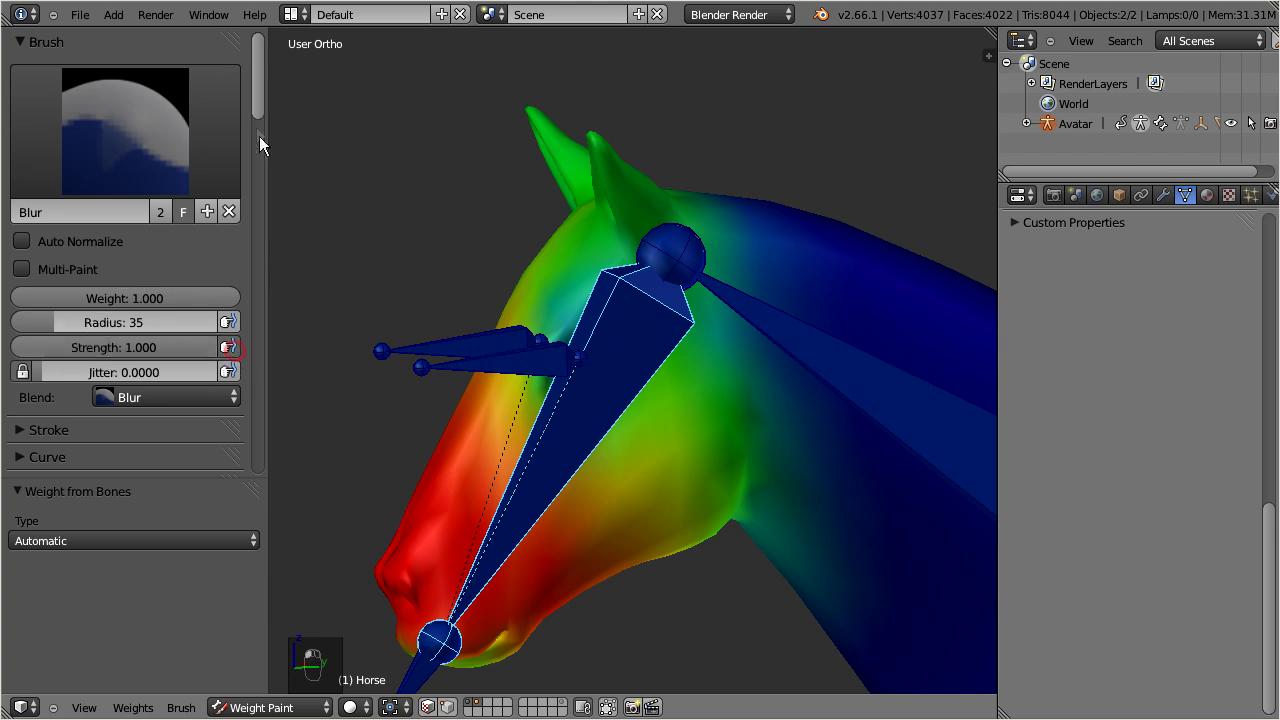
{"action": "left_click_drag", "start_coordinate": [262, 93], "coordinate": [273, 243]}
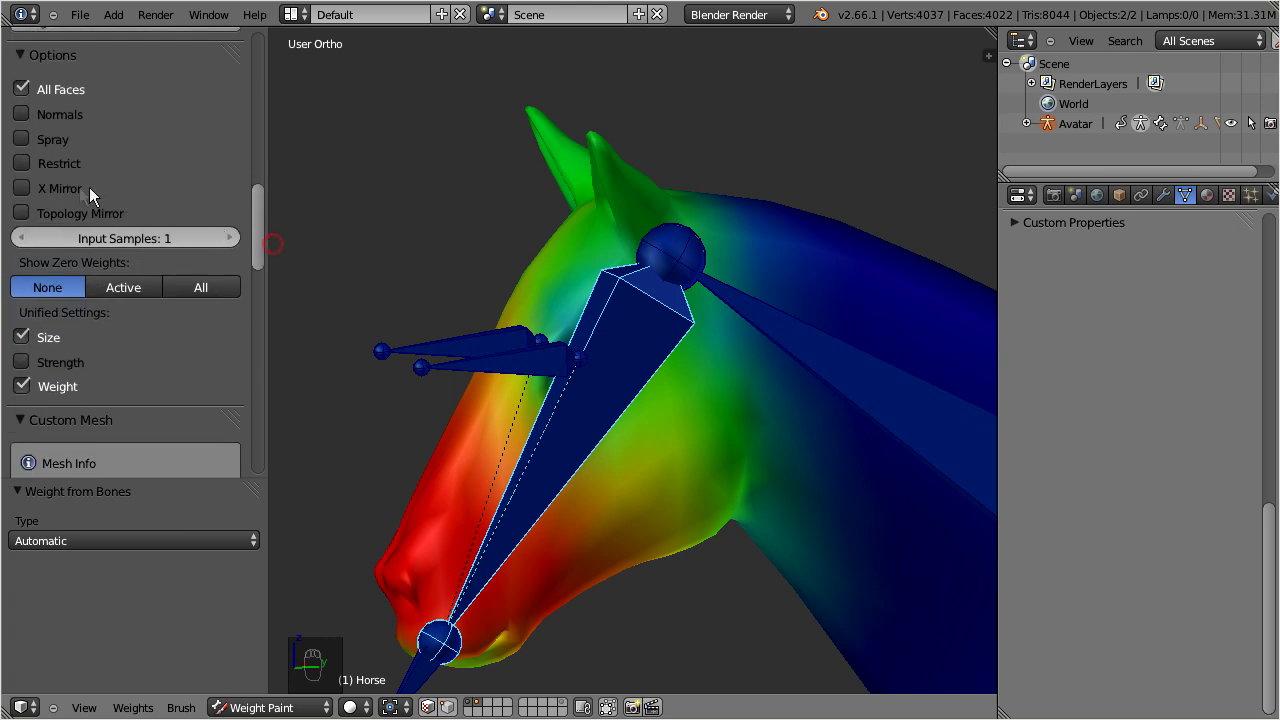
{"action": "left_click", "coordinate": [25, 188]}
Blur the weights on the horse's cheek, then zoom out to show the whole horse.
{"action": "middle_click_drag", "start_coordinate": [626, 360], "coordinate": [573, 330]}
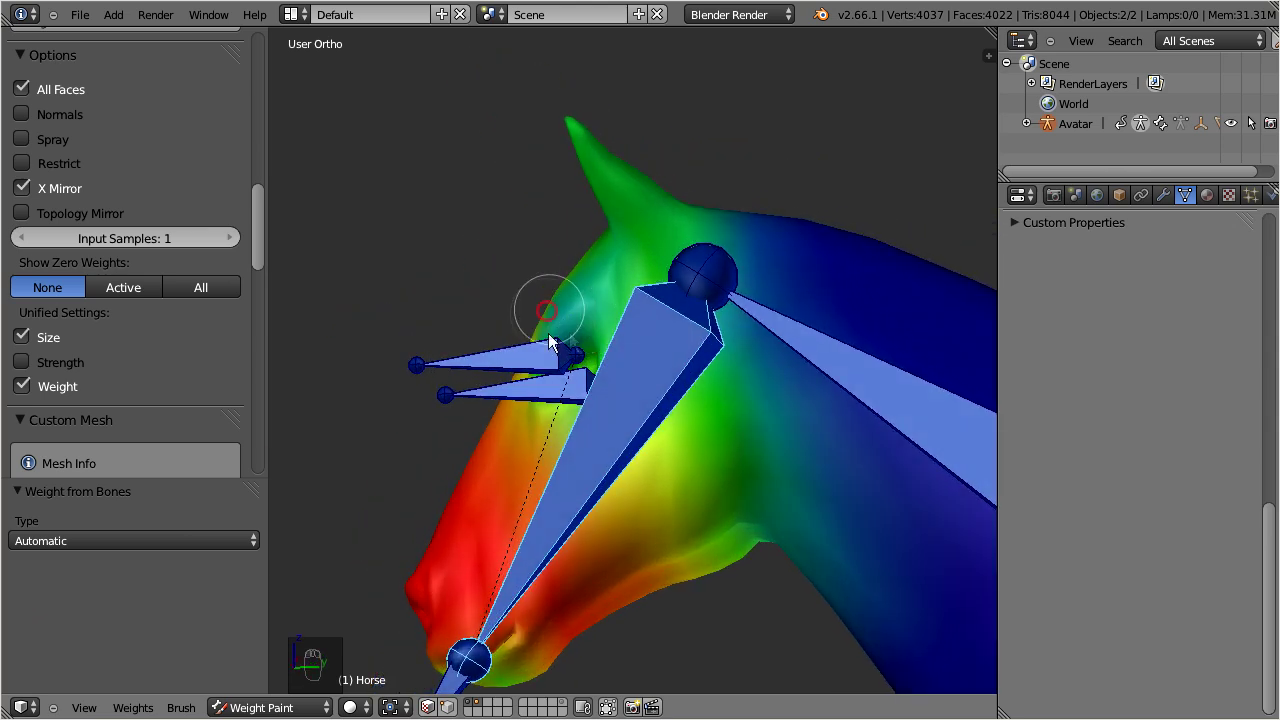
{"action": "mouse_move", "coordinate": [570, 362]}
{"action": "left_mouse_down"}
{"action": "mouse_move", "coordinate": [555, 334]}
{"action": "mouse_move", "coordinate": [585, 372]}
{"action": "mouse_move", "coordinate": [559, 384]}
{"action": "mouse_move", "coordinate": [577, 331]}
{"action": "mouse_move", "coordinate": [614, 379]}
{"action": "left_mouse_up"}
{"action": "mouse_move", "coordinate": [614, 379]}
{"action": "middle_mouse_down"}
{"action": "mouse_move", "coordinate": [700, 407]}
{"action": "mouse_move", "coordinate": [659, 365]}
{"action": "mouse_move", "coordinate": [797, 380]}
{"action": "mouse_move", "coordinate": [991, 327]}
{"action": "mouse_move", "coordinate": [1097, 322]}
{"action": "mouse_move", "coordinate": [994, 431]}
{"action": "mouse_move", "coordinate": [823, 489]}
{"action": "mouse_move", "coordinate": [665, 385]}
{"action": "mouse_move", "coordinate": [642, 340]}
{"action": "middle_mouse_up"}
{"action": "scroll", "coordinate": [659, 380], "scroll_direction": "down", "scroll_amount": 6}
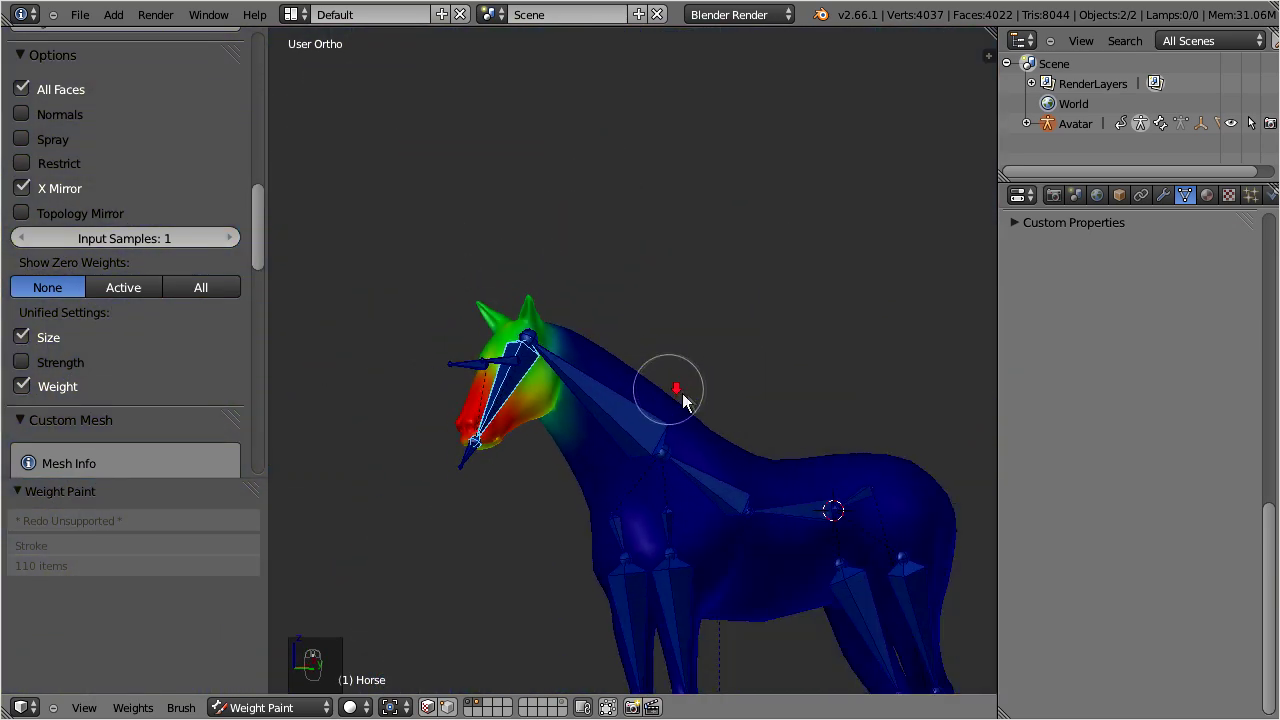
{"action": "middle_click_drag", "start_coordinate": [700, 449], "coordinate": [619, 230], "text": "shift"}
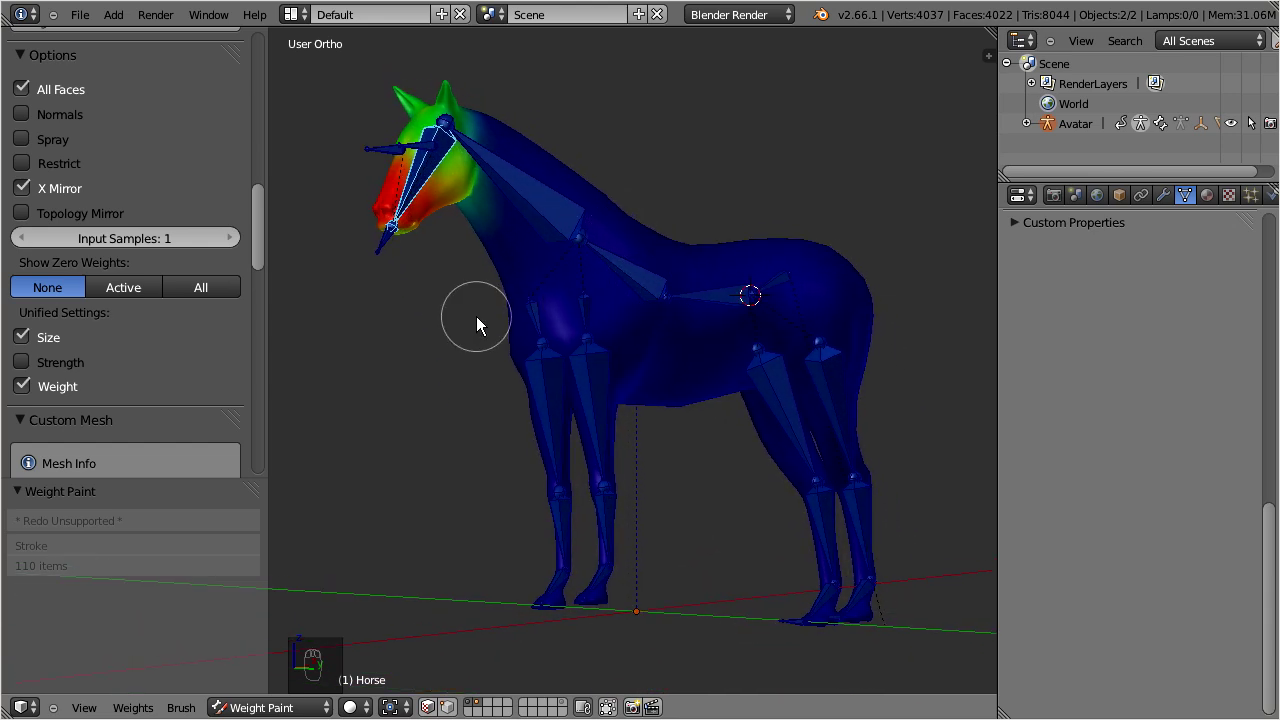
{"action": "scroll", "coordinate": [476, 316], "scroll_direction": "down", "scroll_amount": 2}
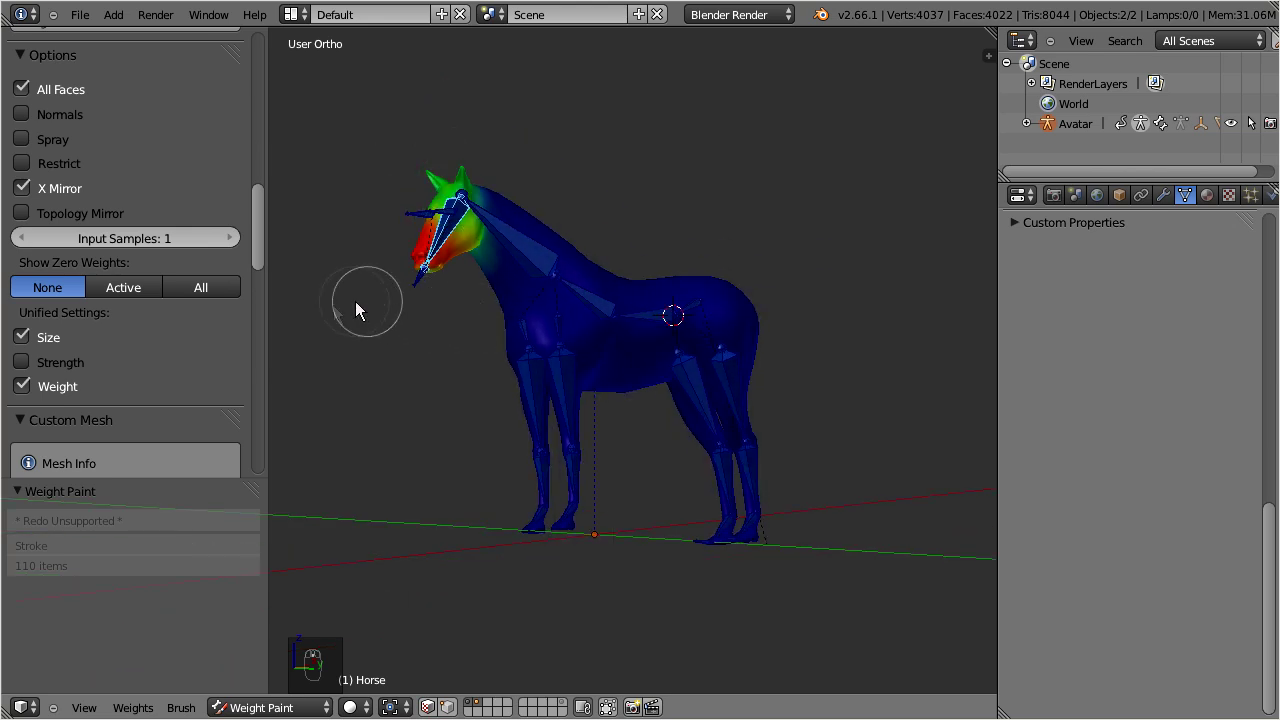
Lock the SL bone rotations and put the Avatar armature into Pose Mode.
{"action": "left_click_drag", "start_coordinate": [258, 222], "coordinate": [260, 377]}
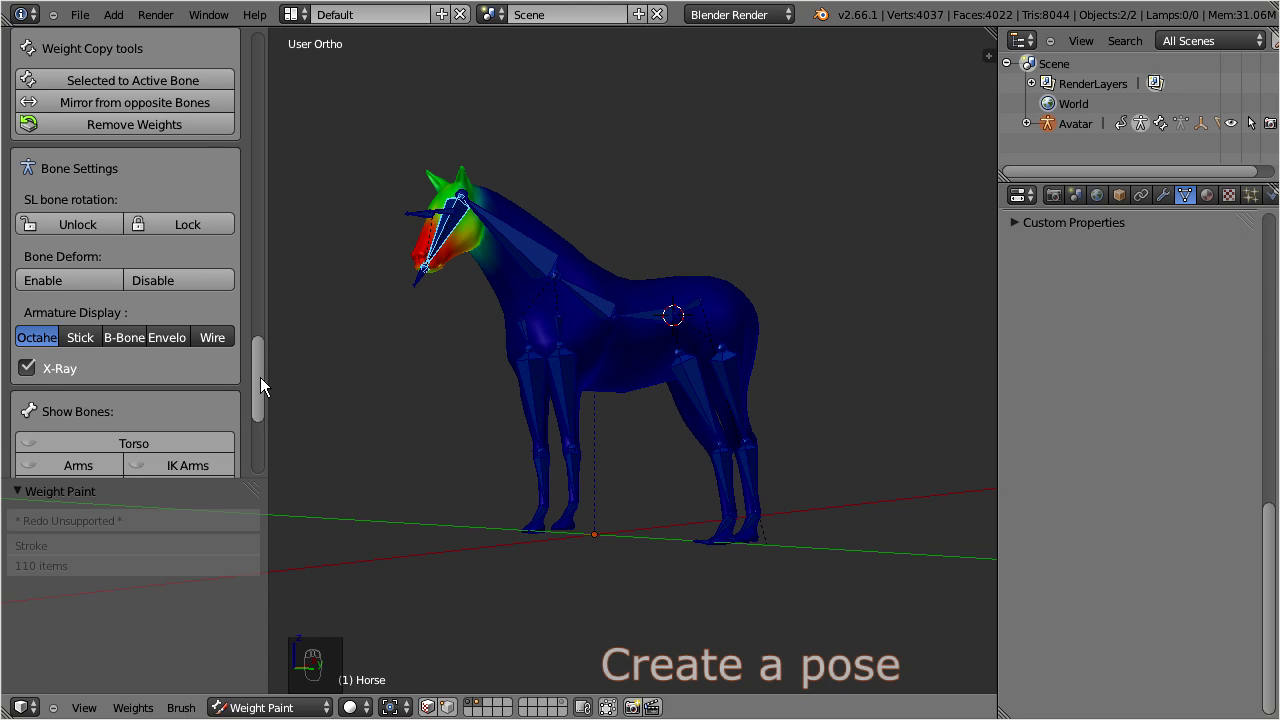
{"action": "left_click", "coordinate": [152, 222]}
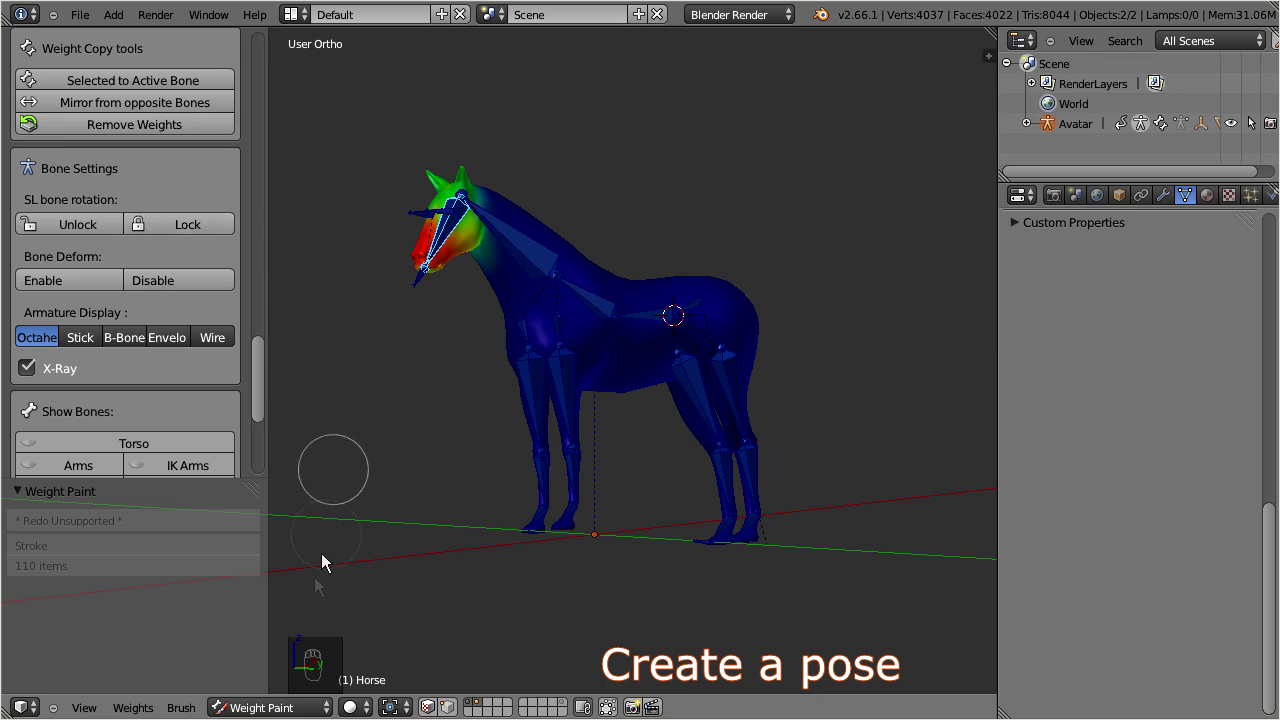
{"action": "left_click", "coordinate": [278, 706]}
{"action": "left_click", "coordinate": [276, 689]}
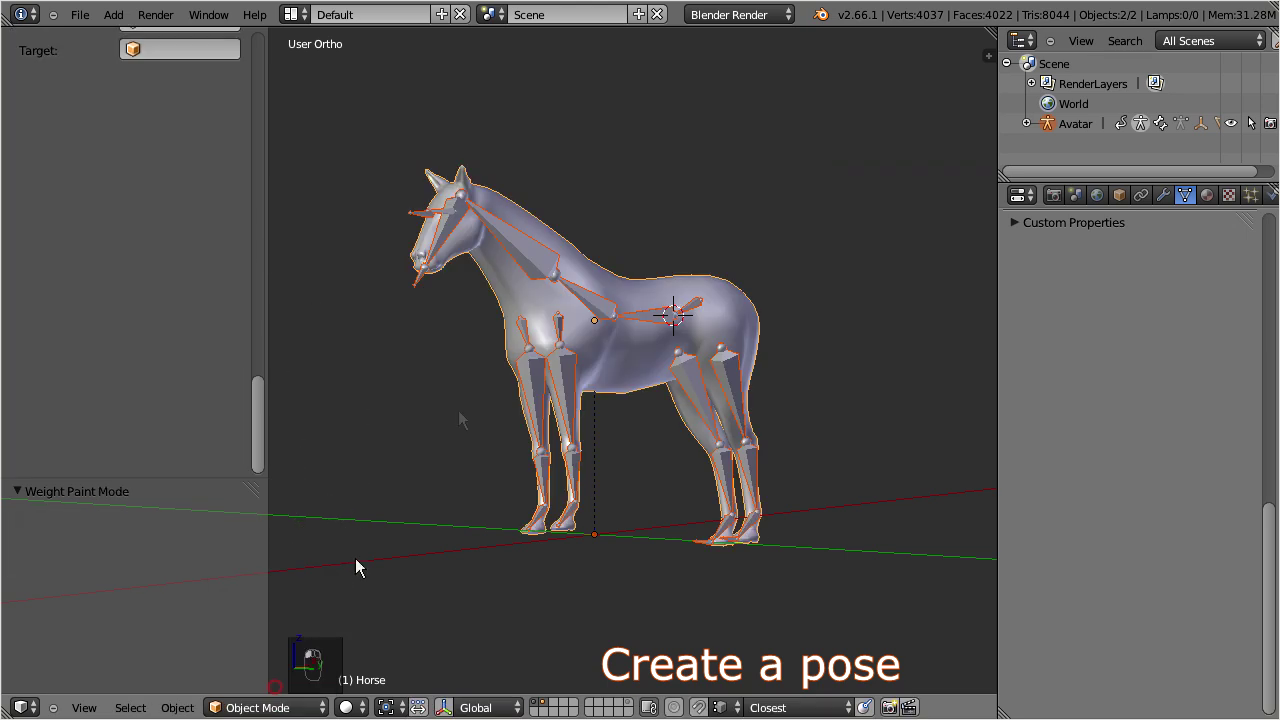
{"action": "right_click", "coordinate": [514, 243]}
{"action": "key", "text": "ctrl+Tab"}
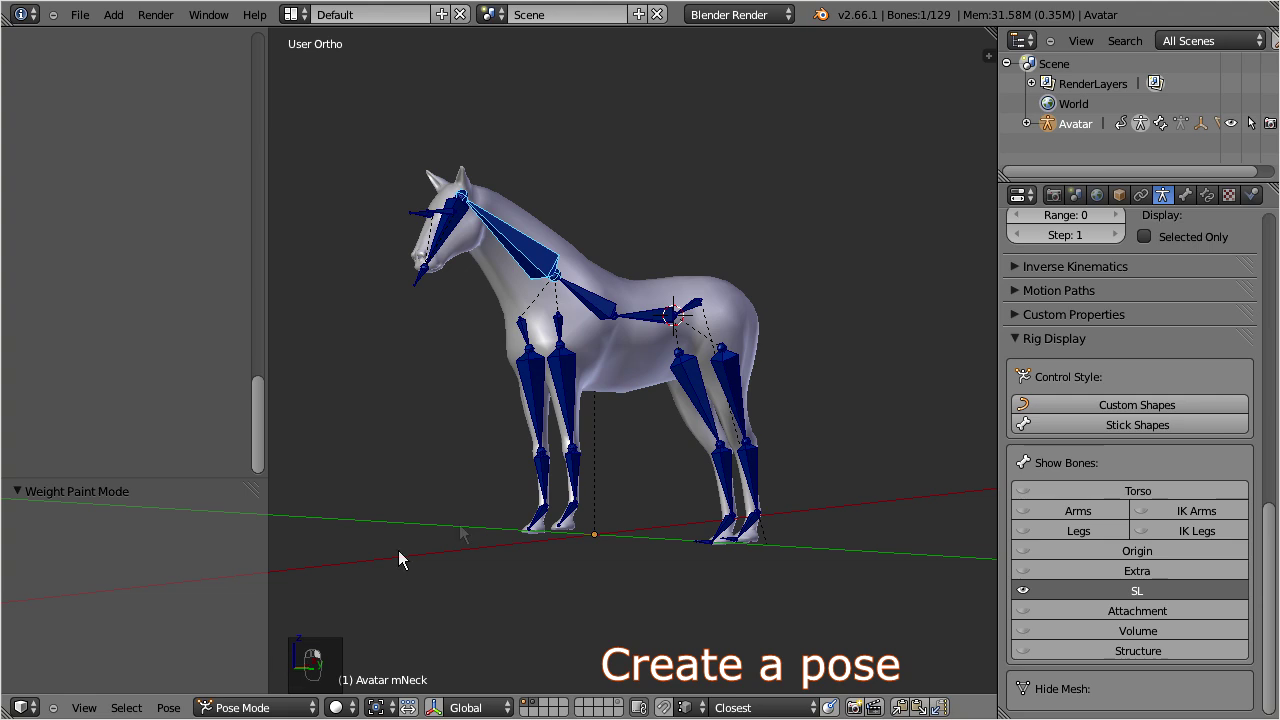
Show the Torso, Arms, Legs and Origin bone layers, hide SL, and view from the right side.
{"action": "left_click", "coordinate": [1072, 509]}
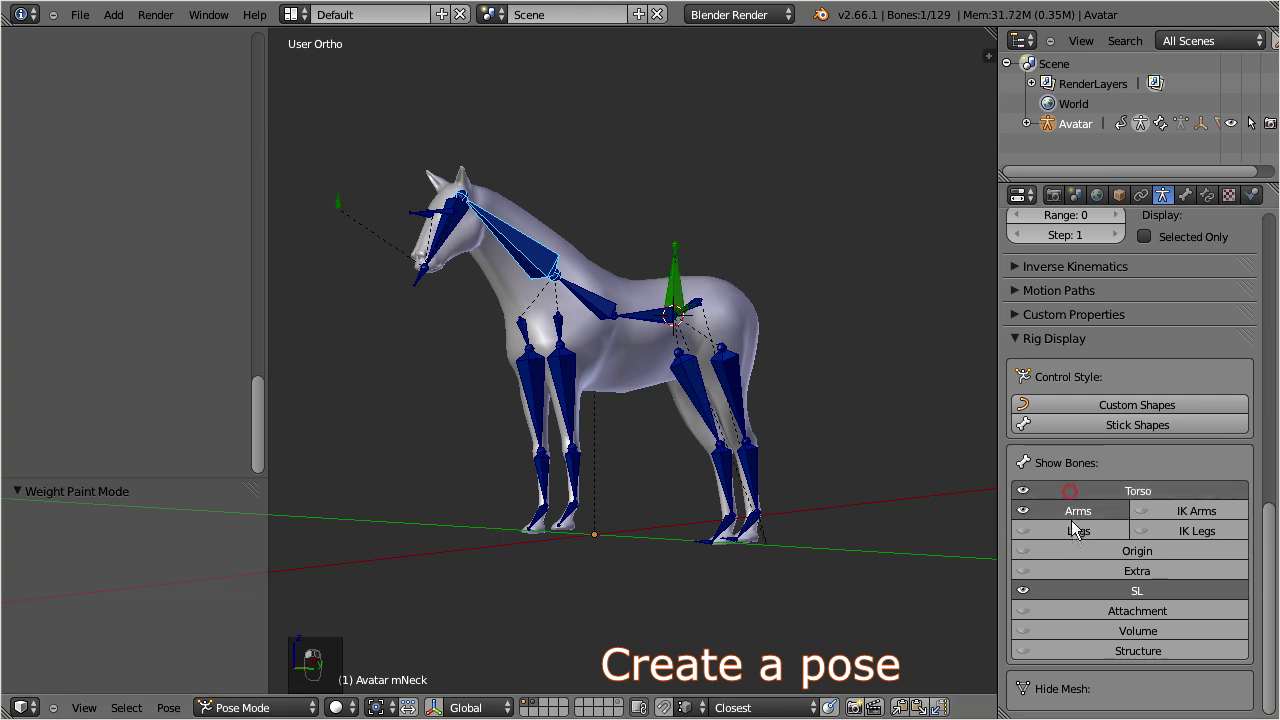
{"action": "left_click", "coordinate": [1074, 530]}
{"action": "left_click", "coordinate": [1078, 551]}
{"action": "left_click", "coordinate": [1087, 591]}
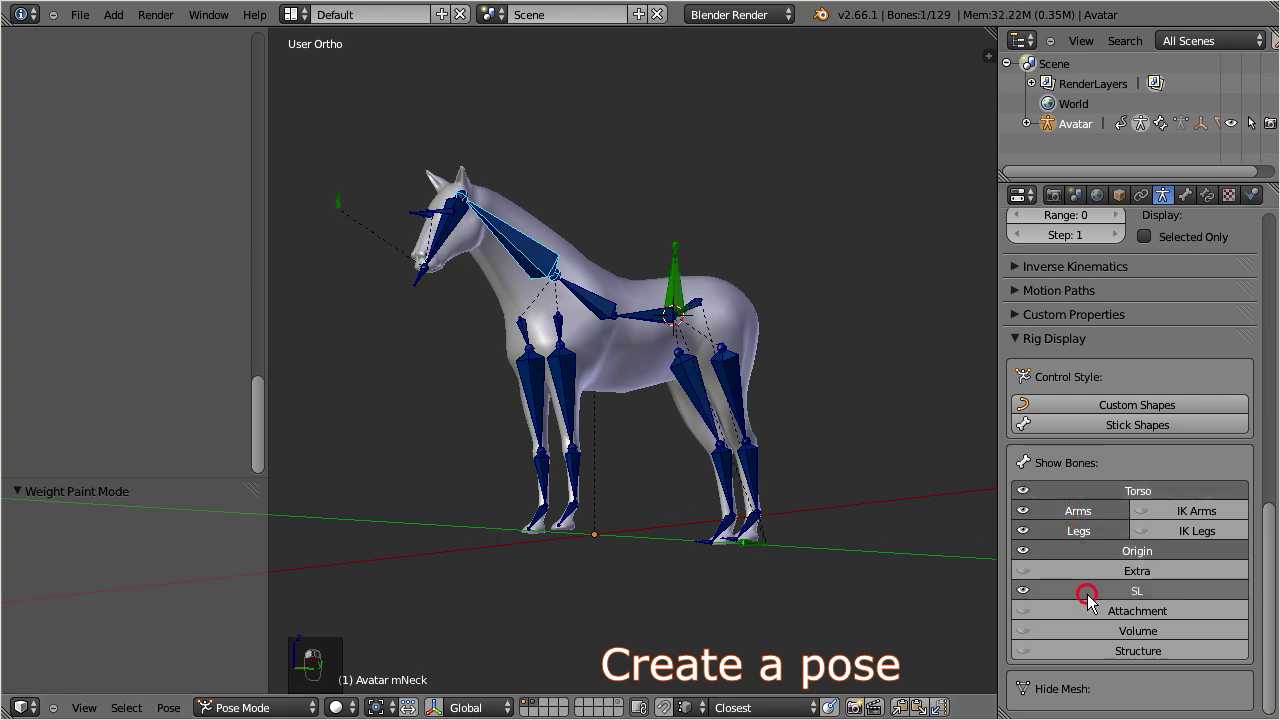
{"action": "middle_click_drag", "start_coordinate": [764, 466], "coordinate": [736, 484]}
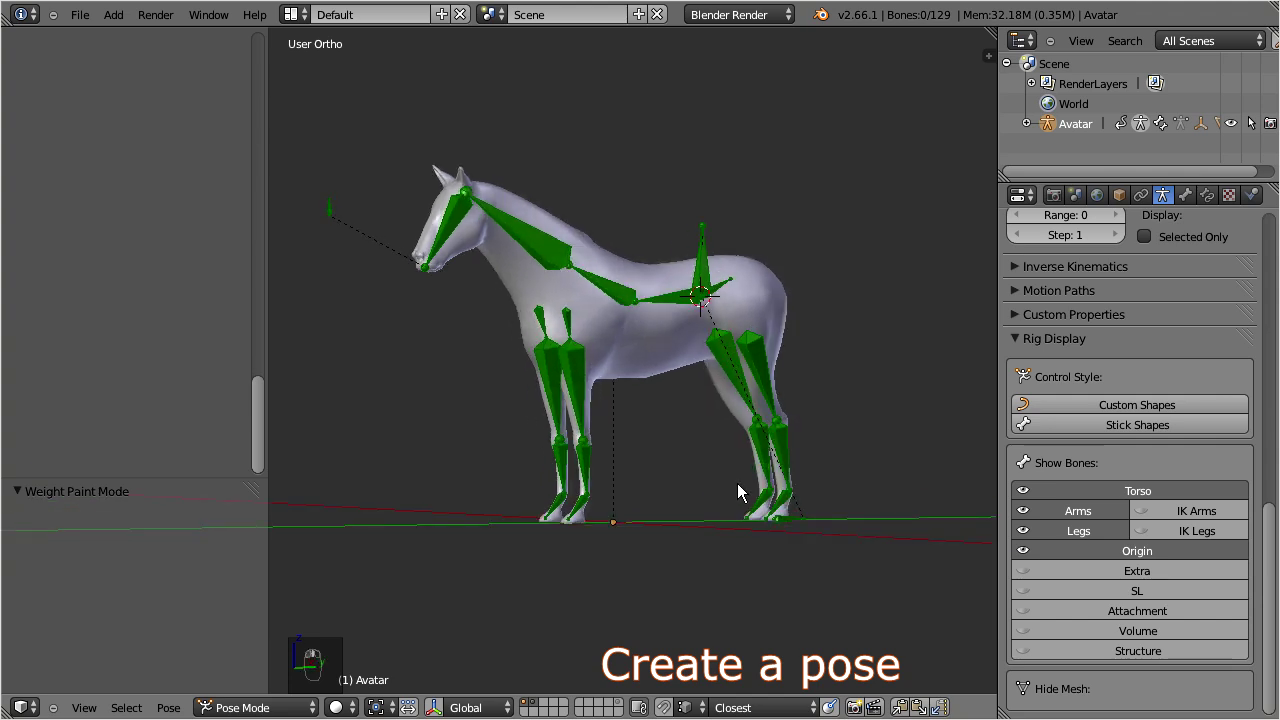
{"action": "key", "text": "KP_3"}
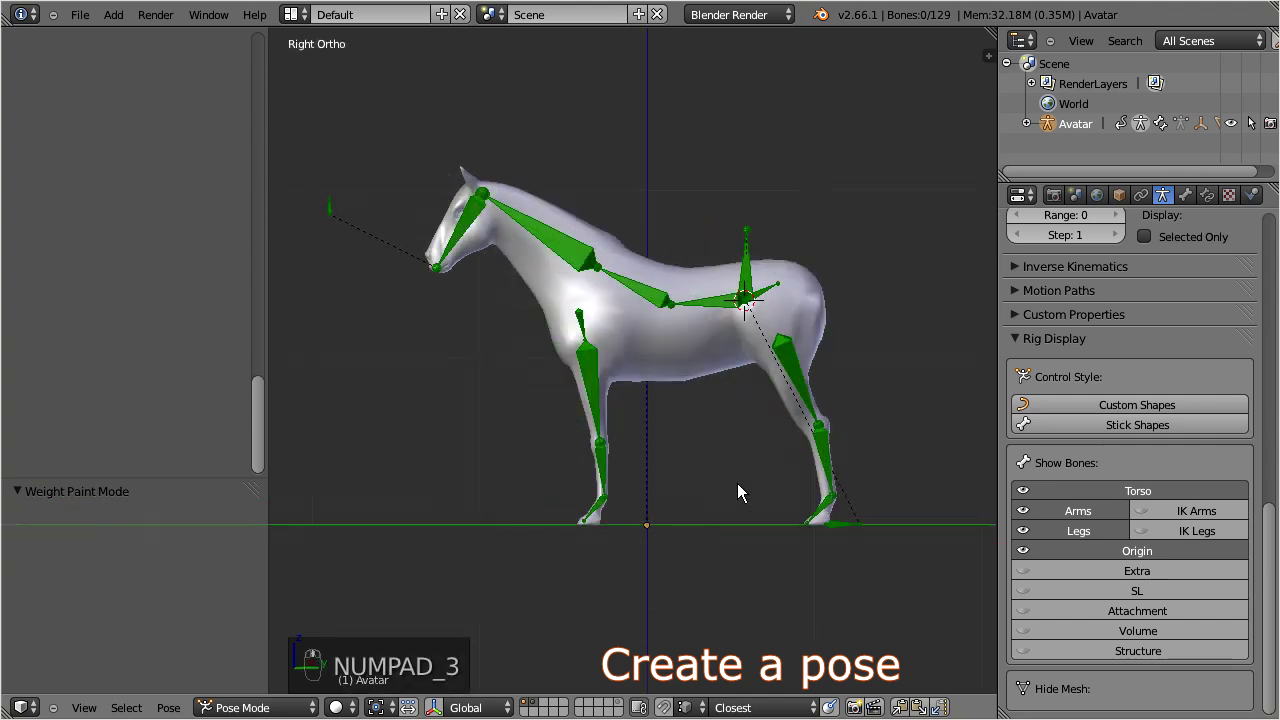
Tilt the horse up by rotating COG 38.12°, the pelvis, then COG again to 14.934°.
{"action": "right_click", "coordinate": [748, 238]}
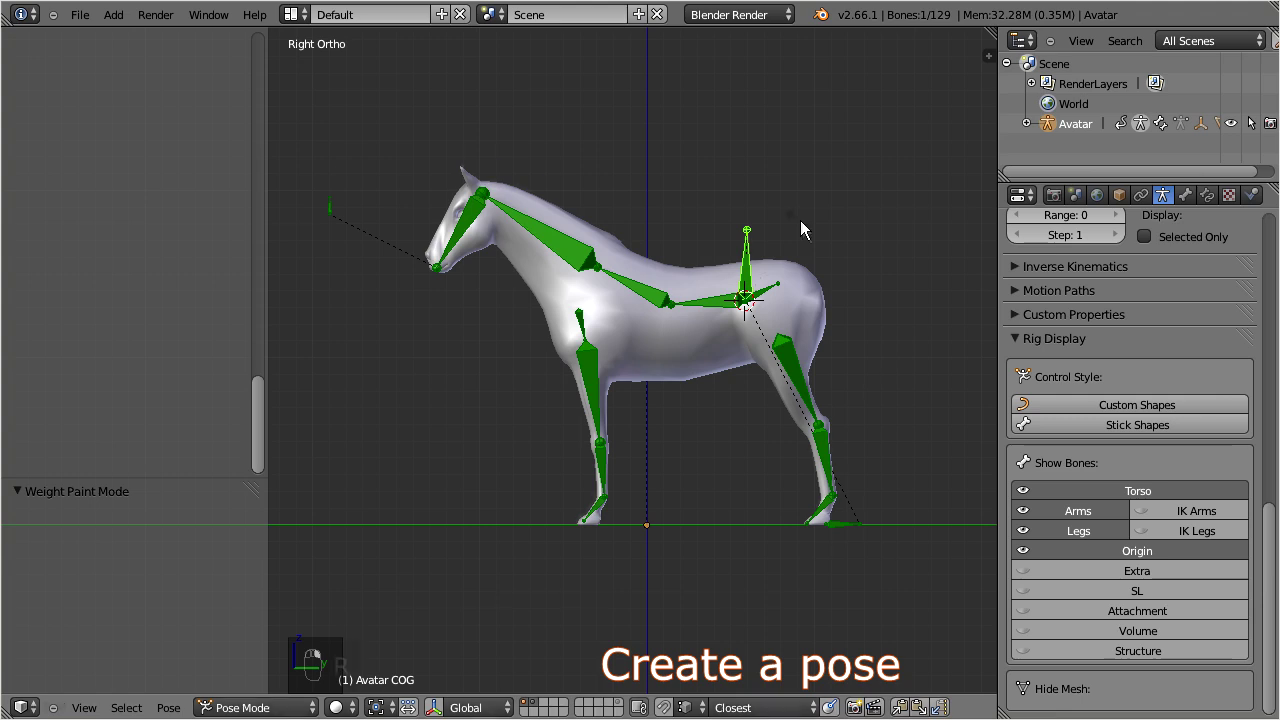
{"action": "key", "text": "r"}
{"action": "left_click", "coordinate": [821, 275]}
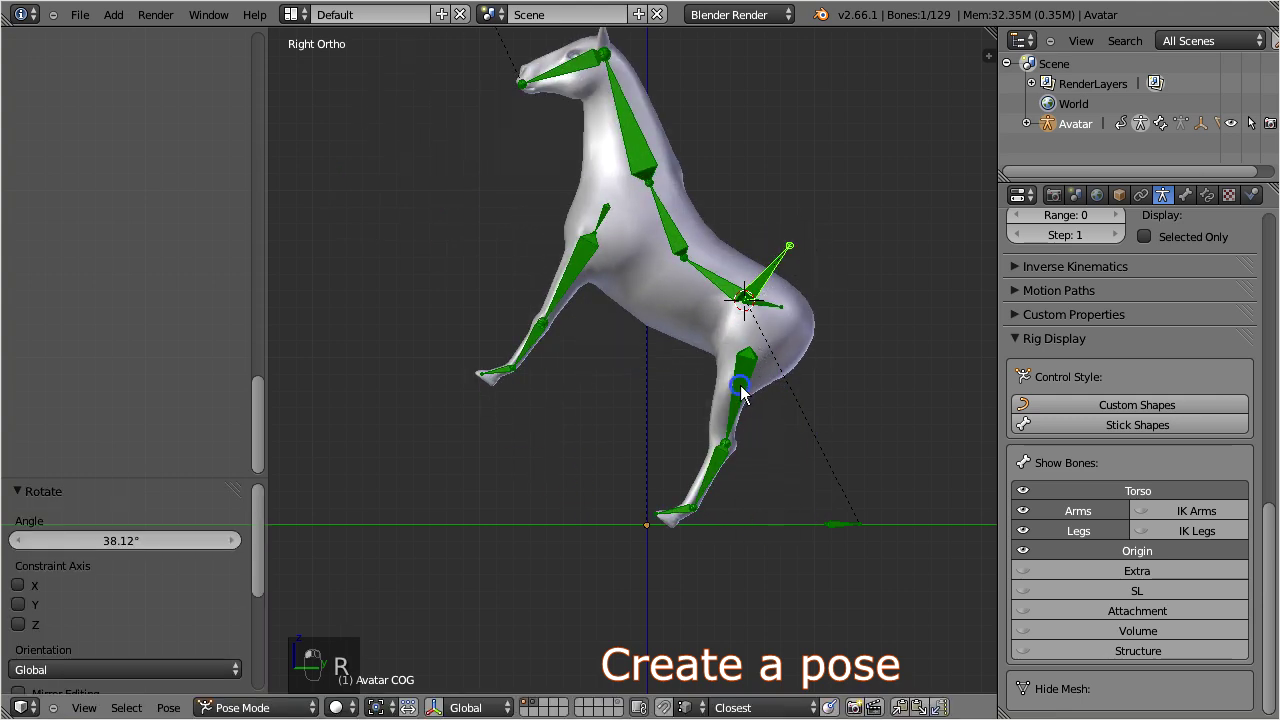
{"action": "right_click", "coordinate": [733, 380]}
{"action": "right_click", "coordinate": [776, 308]}
{"action": "key", "text": "r"}
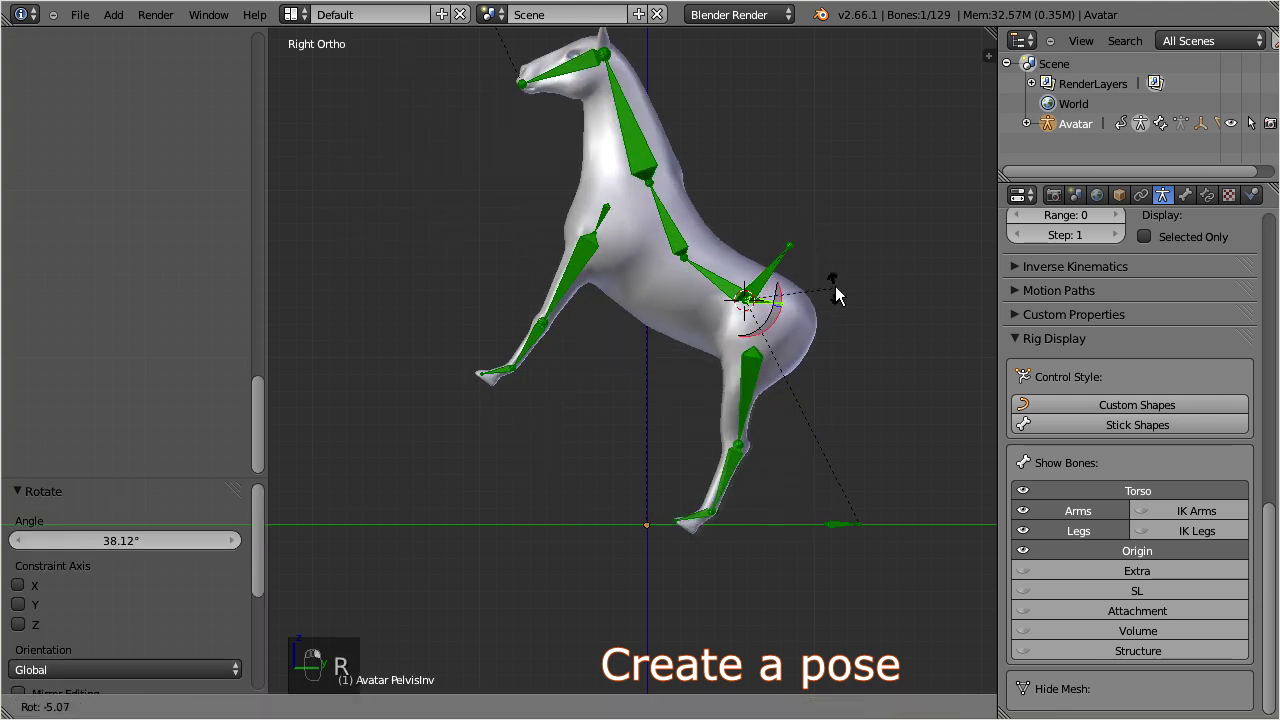
{"action": "left_click", "coordinate": [836, 247]}
{"action": "right_click", "coordinate": [830, 272]}
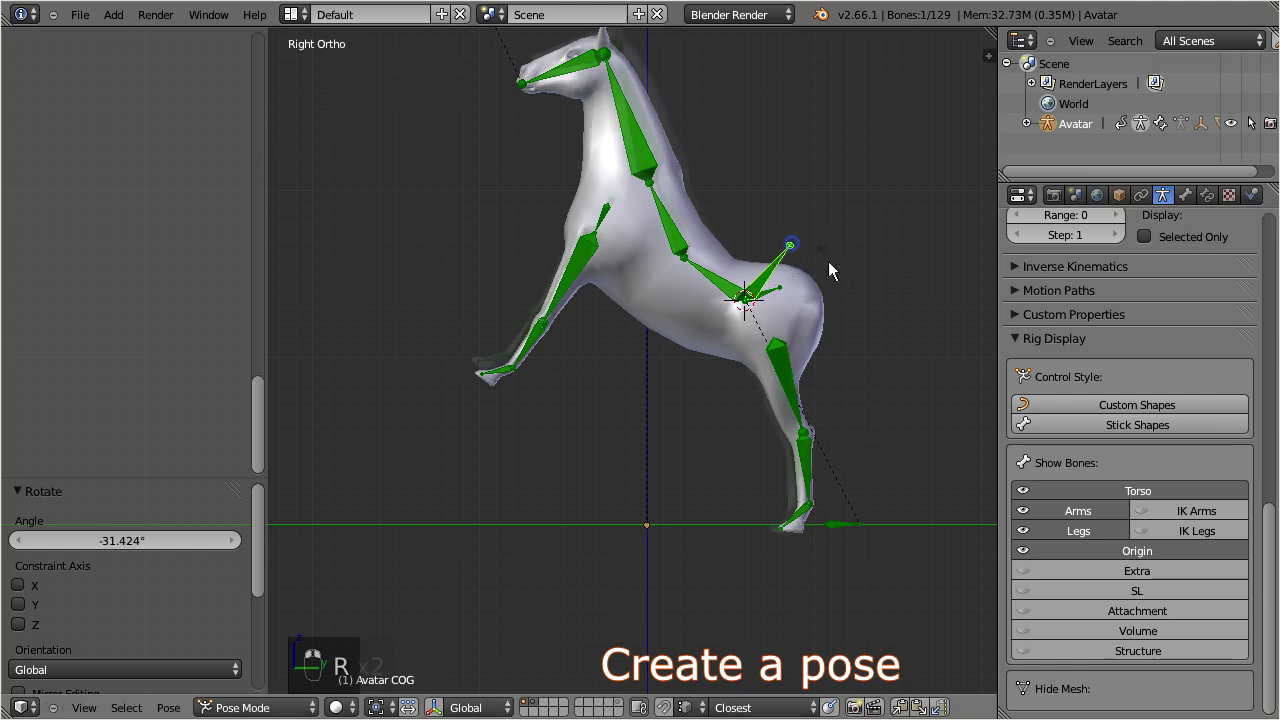
{"action": "key", "text": "r"}
{"action": "key", "text": "r"}
{"action": "left_click", "coordinate": [830, 277]}
Rotate the right hind leg at the hip to 9.349°.
{"action": "right_click", "coordinate": [773, 384]}
{"action": "key", "text": "r"}
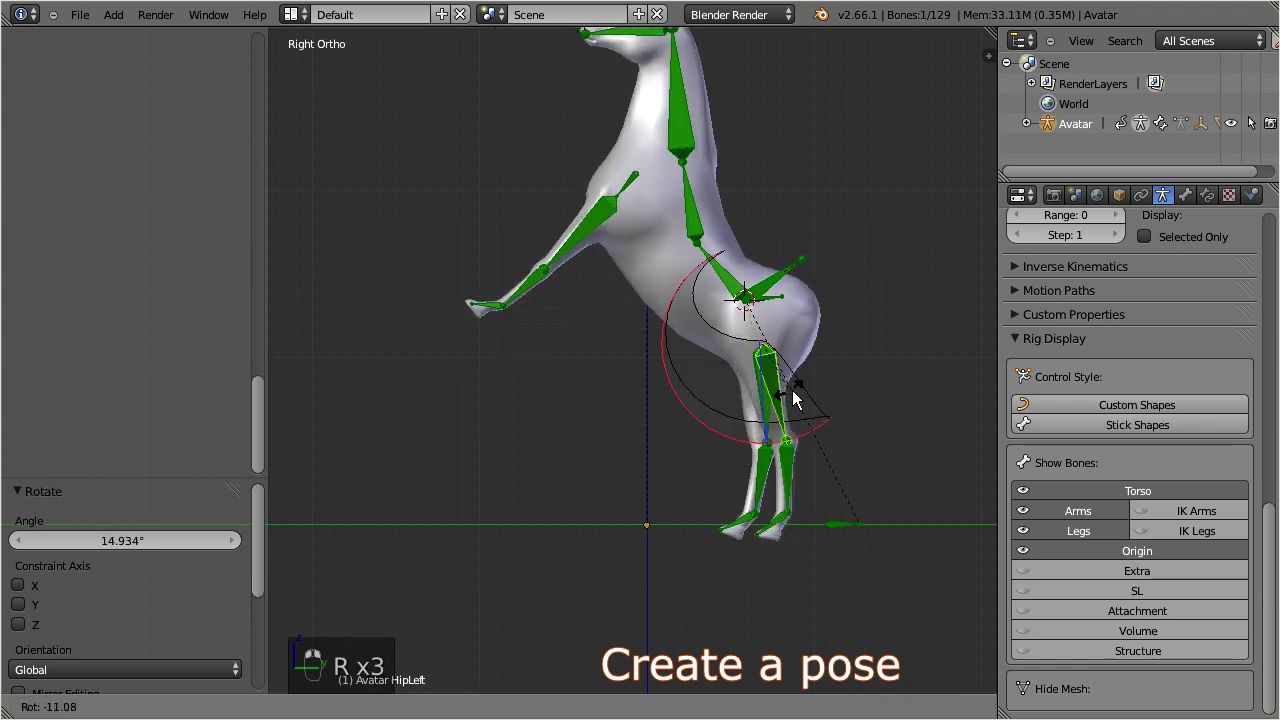
{"action": "left_click", "coordinate": [768, 417]}
{"action": "key", "text": "r"}
{"action": "left_click", "coordinate": [706, 377]}
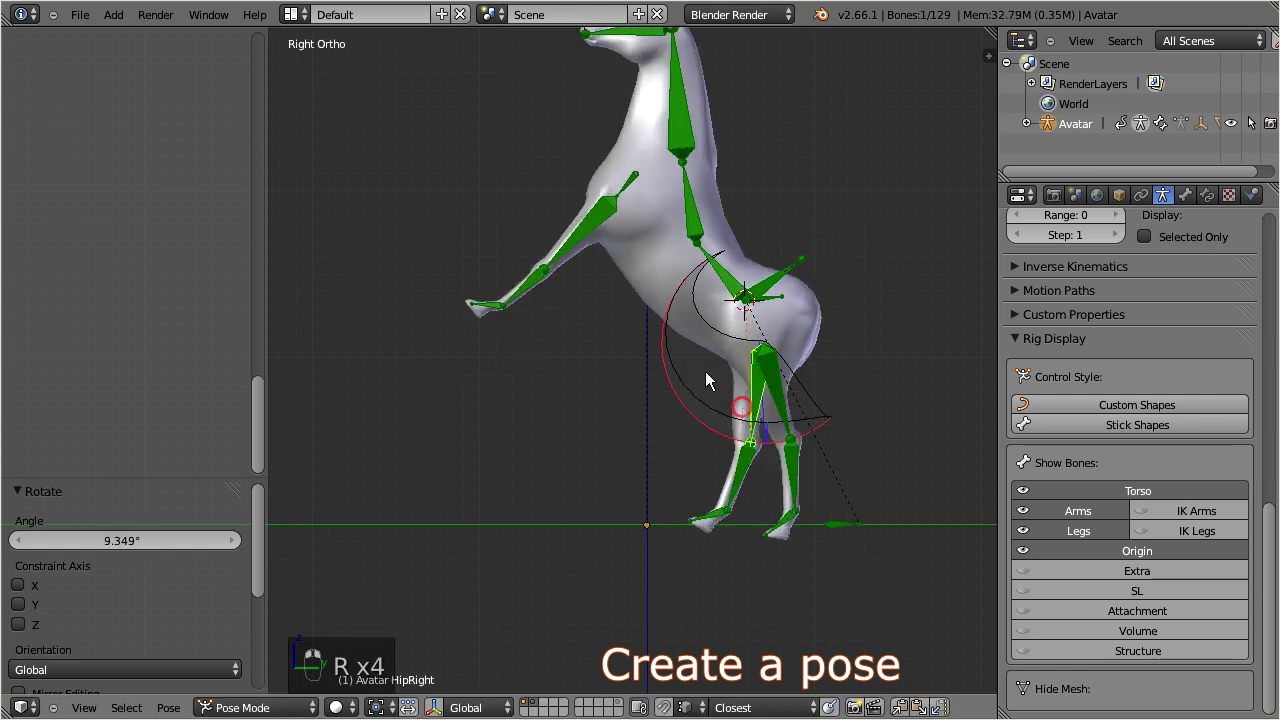
Swing the left front leg down -47.709°, then adjust its shoulder rotation to 22.414°.
{"action": "right_click", "coordinate": [591, 233]}
{"action": "key", "text": "r"}
{"action": "left_click", "coordinate": [636, 278]}
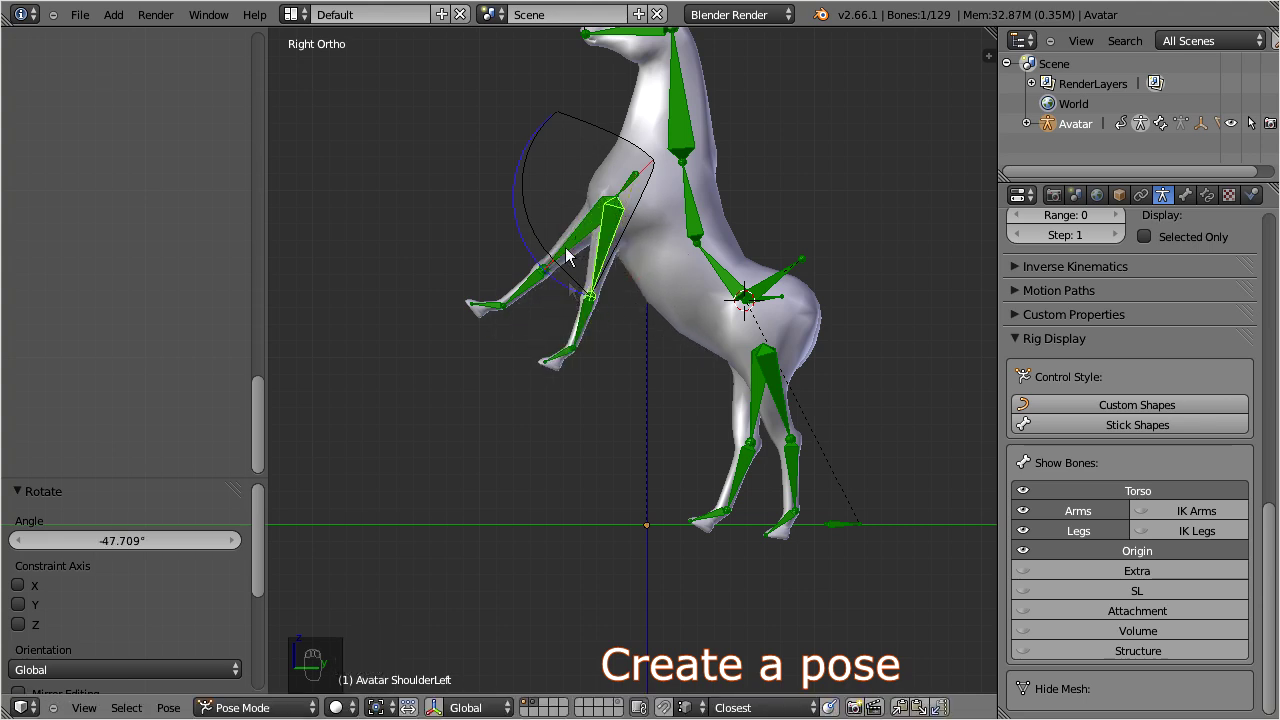
{"action": "key", "text": "r"}
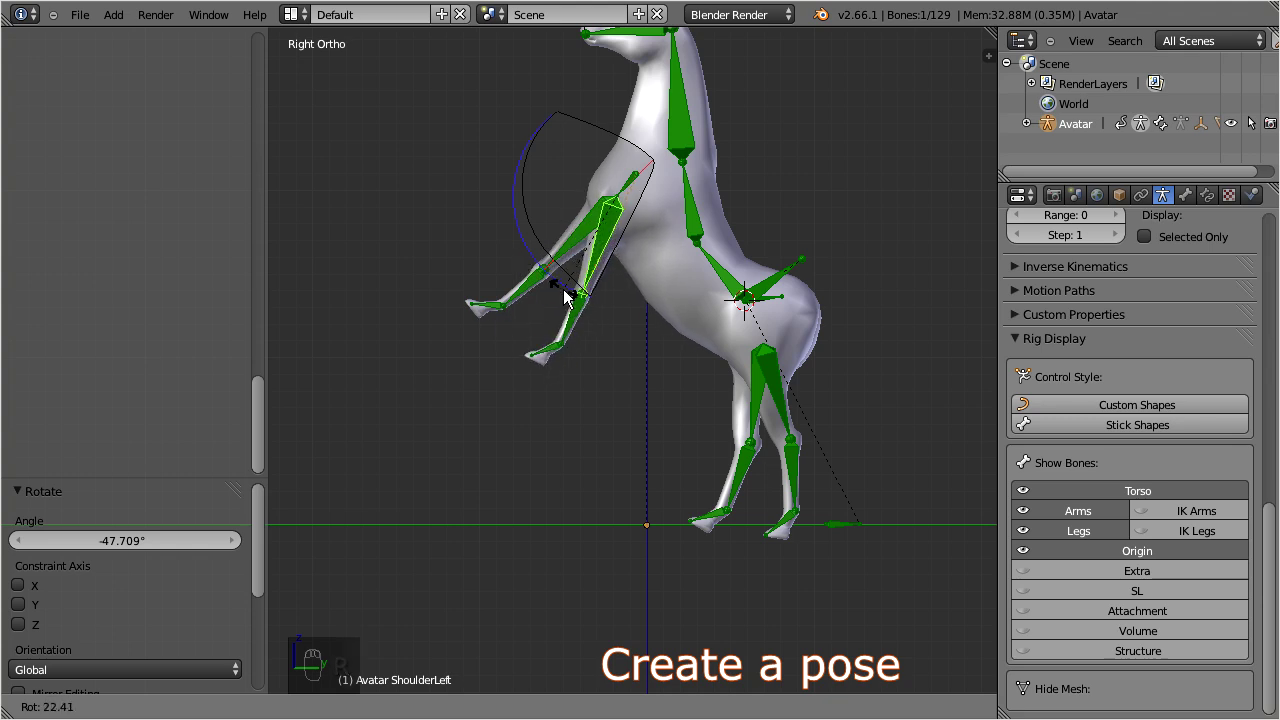
{"action": "left_click", "coordinate": [563, 289]}
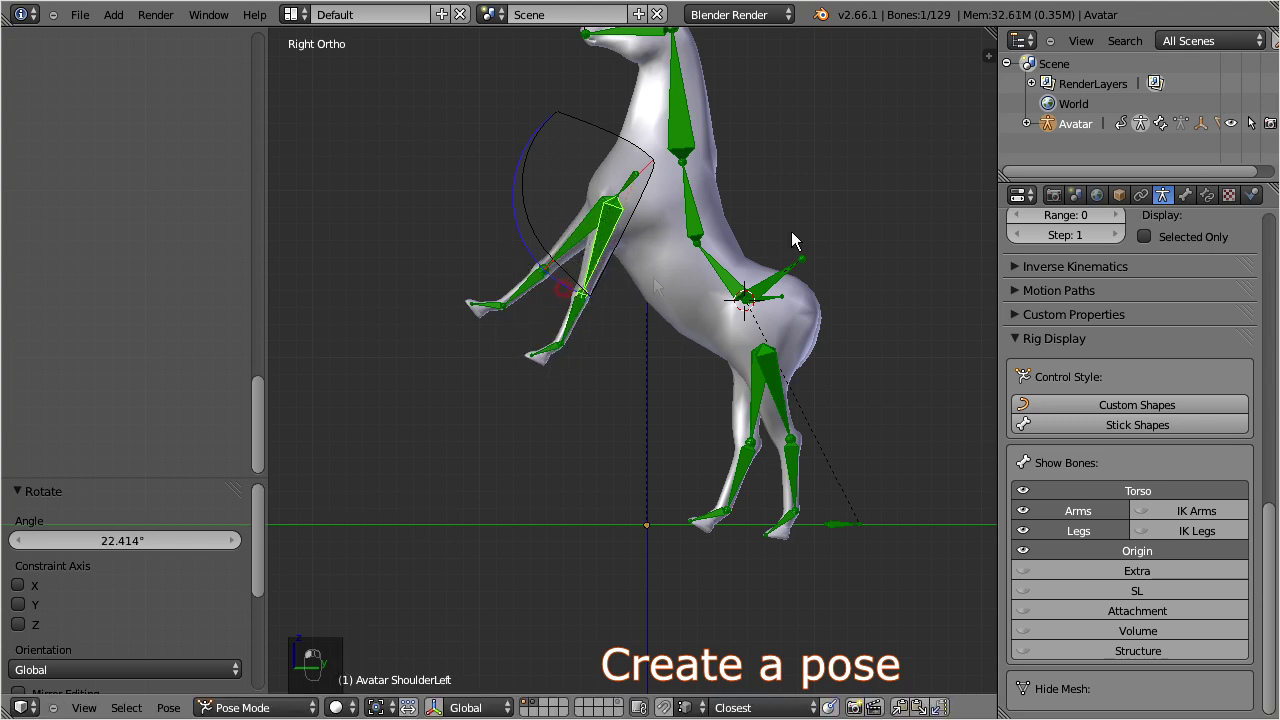
{"action": "left_click", "coordinate": [986, 59]}
{"action": "left_click_drag", "start_coordinate": [988, 254], "coordinate": [958, 566]}
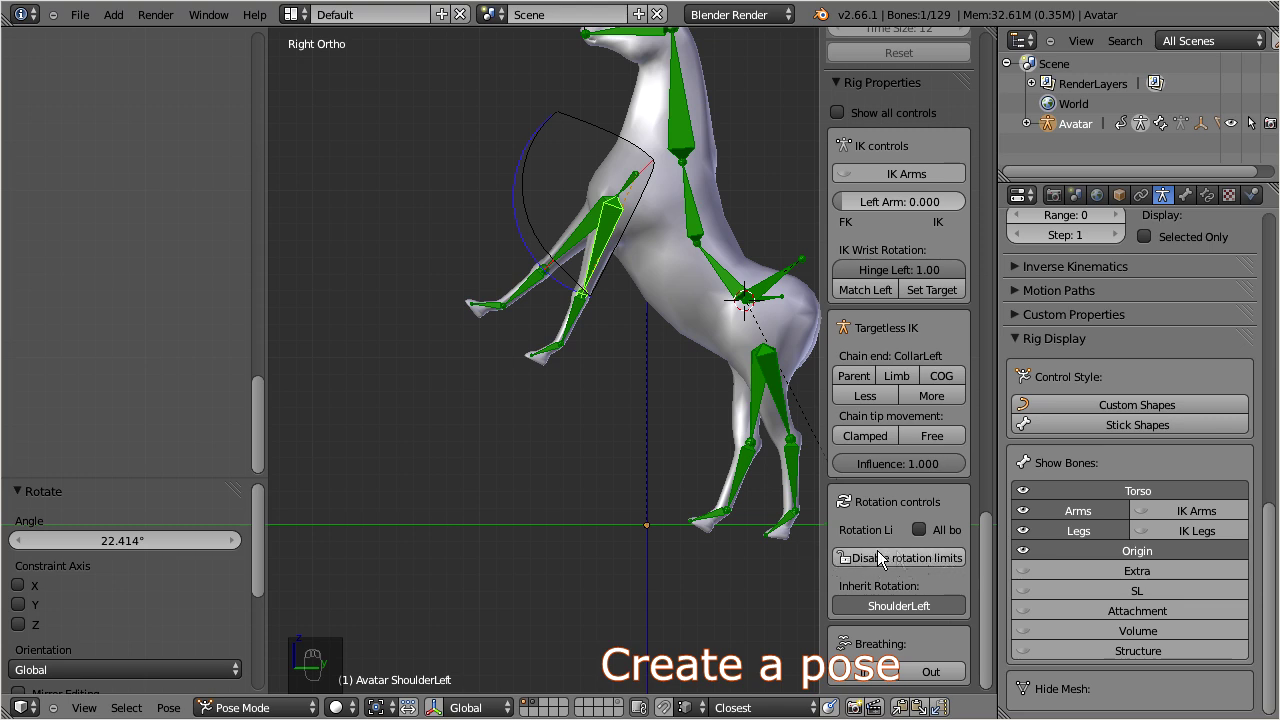
Disable rotation limits on all bones in the Rig Properties panel.
{"action": "left_click", "coordinate": [919, 528]}
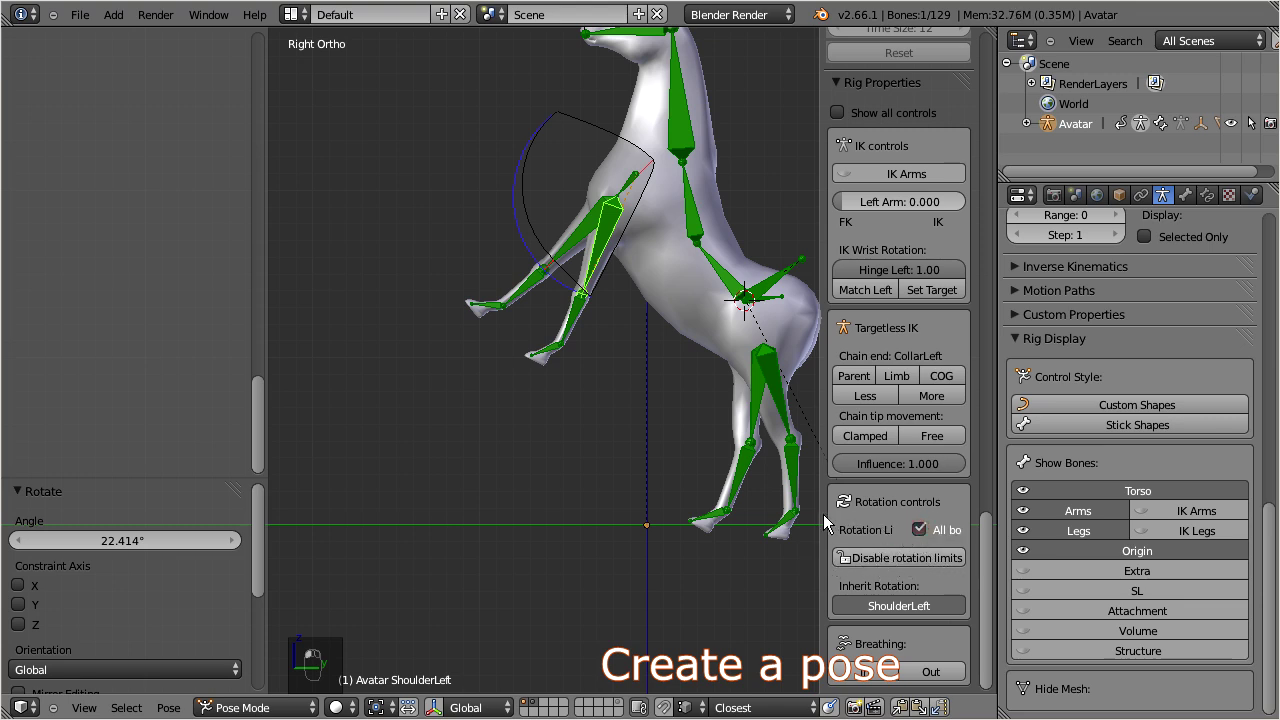
{"action": "left_click_drag", "start_coordinate": [817, 514], "coordinate": [765, 517]}
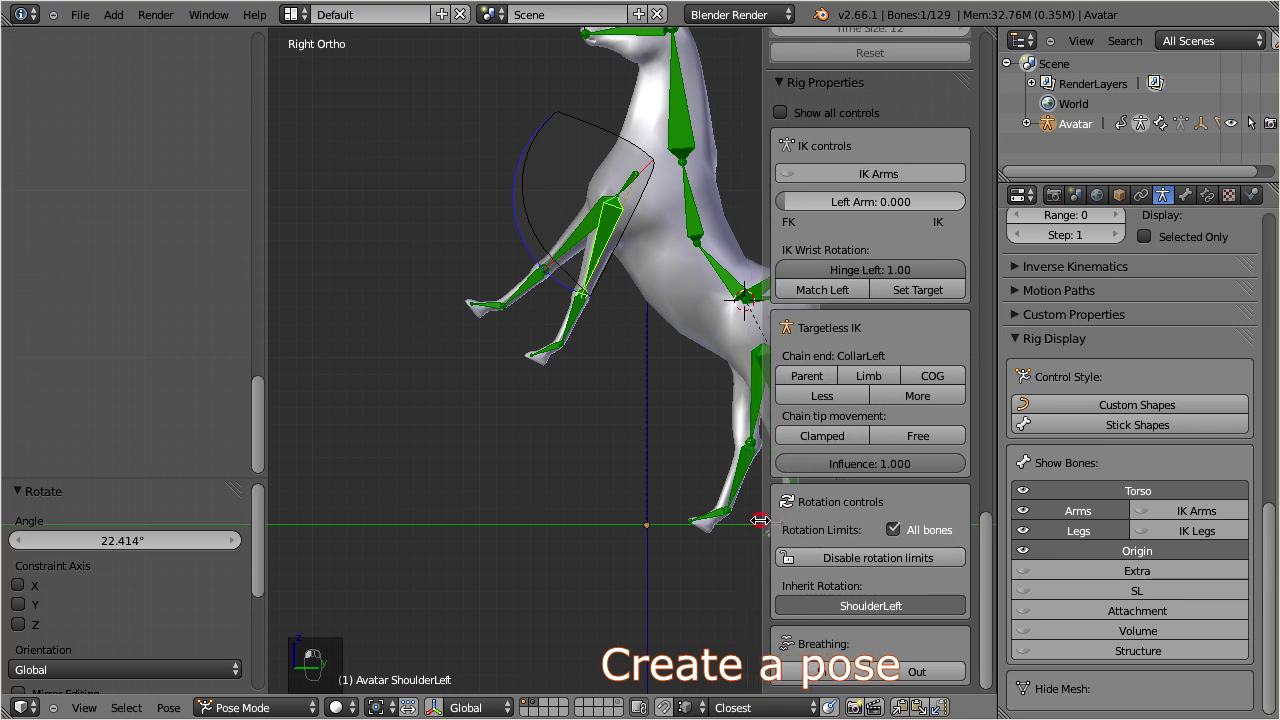
{"action": "left_click", "coordinate": [859, 558]}
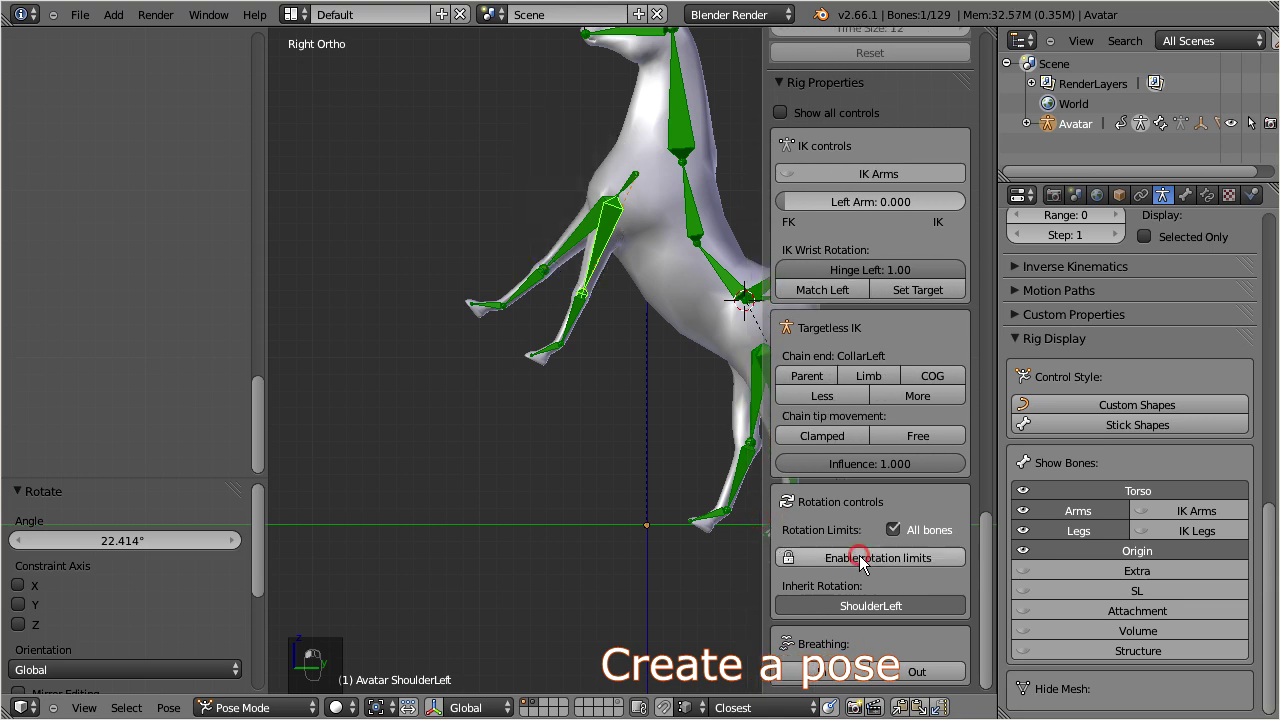
Raise the left foreleg by rotating its collar and shoulder and bending the elbow upward.
{"action": "key", "text": "n"}
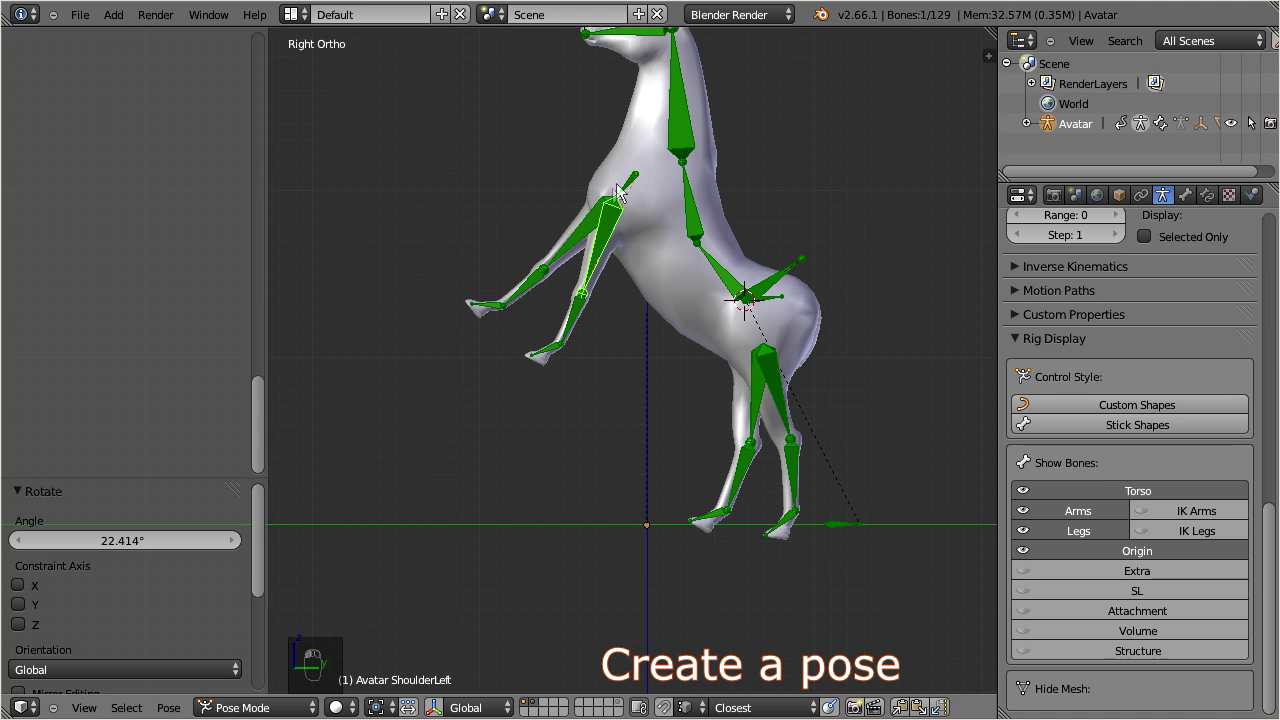
{"action": "right_click", "coordinate": [624, 189]}
{"action": "key", "text": "r"}
{"action": "left_click", "coordinate": [624, 192]}
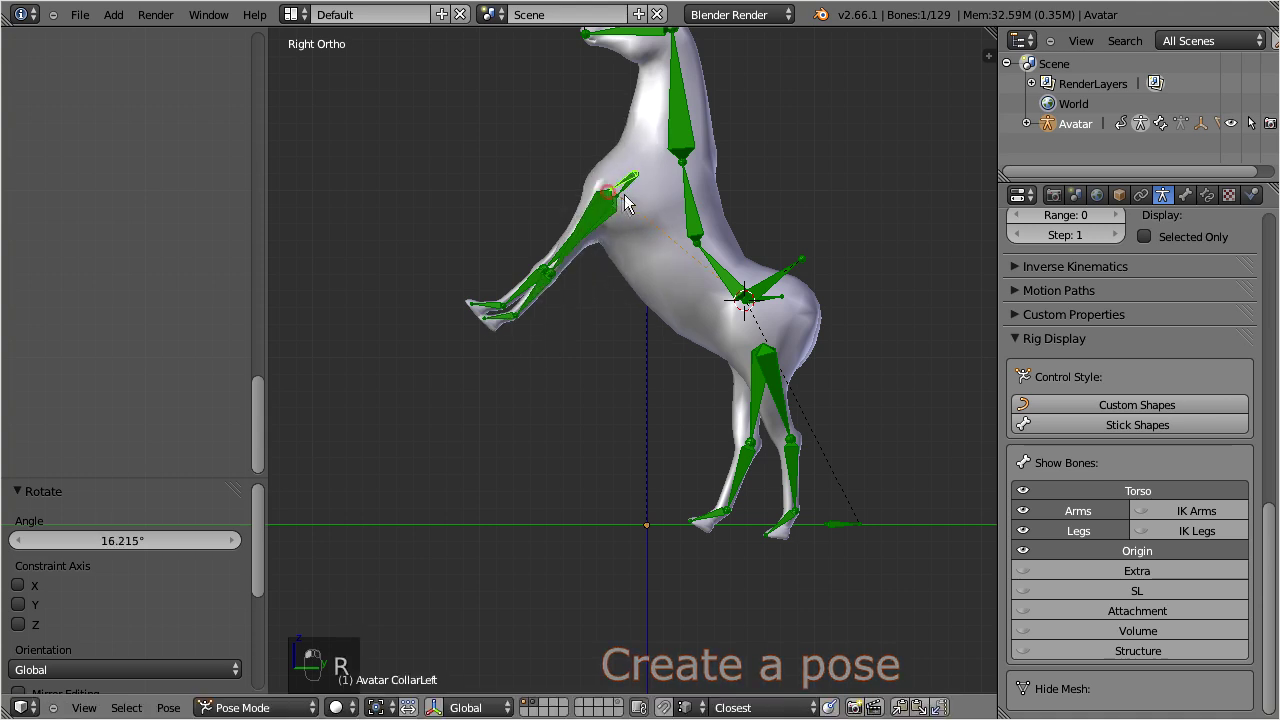
{"action": "right_click", "coordinate": [628, 197]}
{"action": "key", "text": "r"}
{"action": "left_click", "coordinate": [598, 226]}
{"action": "key", "text": "r"}
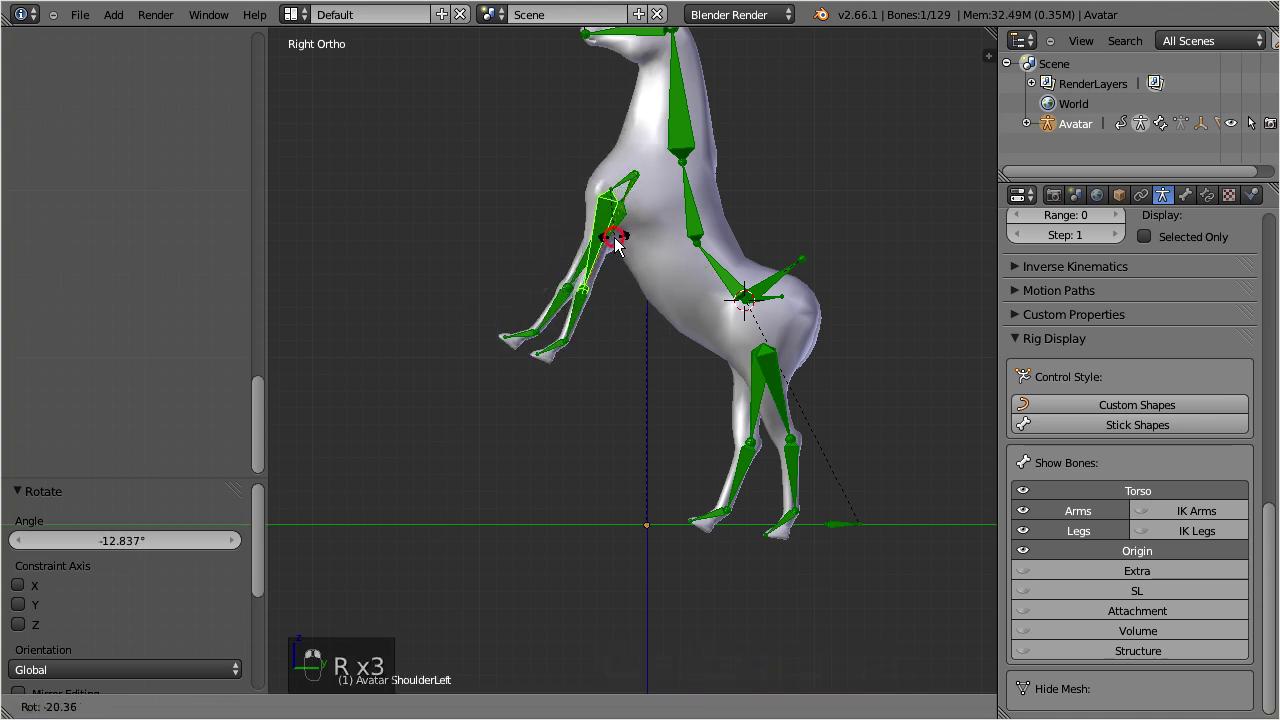
{"action": "left_click", "coordinate": [595, 270]}
{"action": "right_click", "coordinate": [583, 299]}
{"action": "key", "text": "r"}
{"action": "left_click", "coordinate": [625, 314]}
Raise the right foreleg by rotating its shoulder and collar and bending the elbow.
{"action": "right_click", "coordinate": [566, 261]}
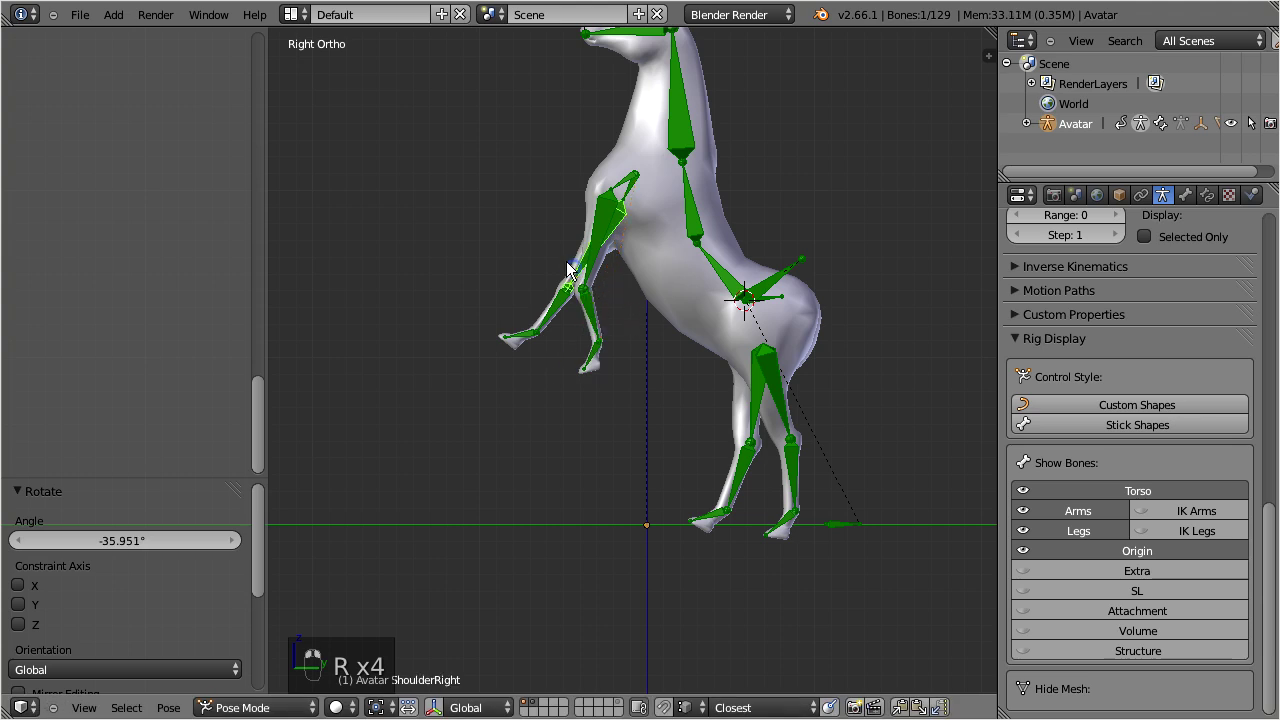
{"action": "key", "text": "r"}
{"action": "left_click", "coordinate": [560, 254]}
{"action": "right_click", "coordinate": [634, 195]}
{"action": "key", "text": "r"}
{"action": "left_click", "coordinate": [565, 228]}
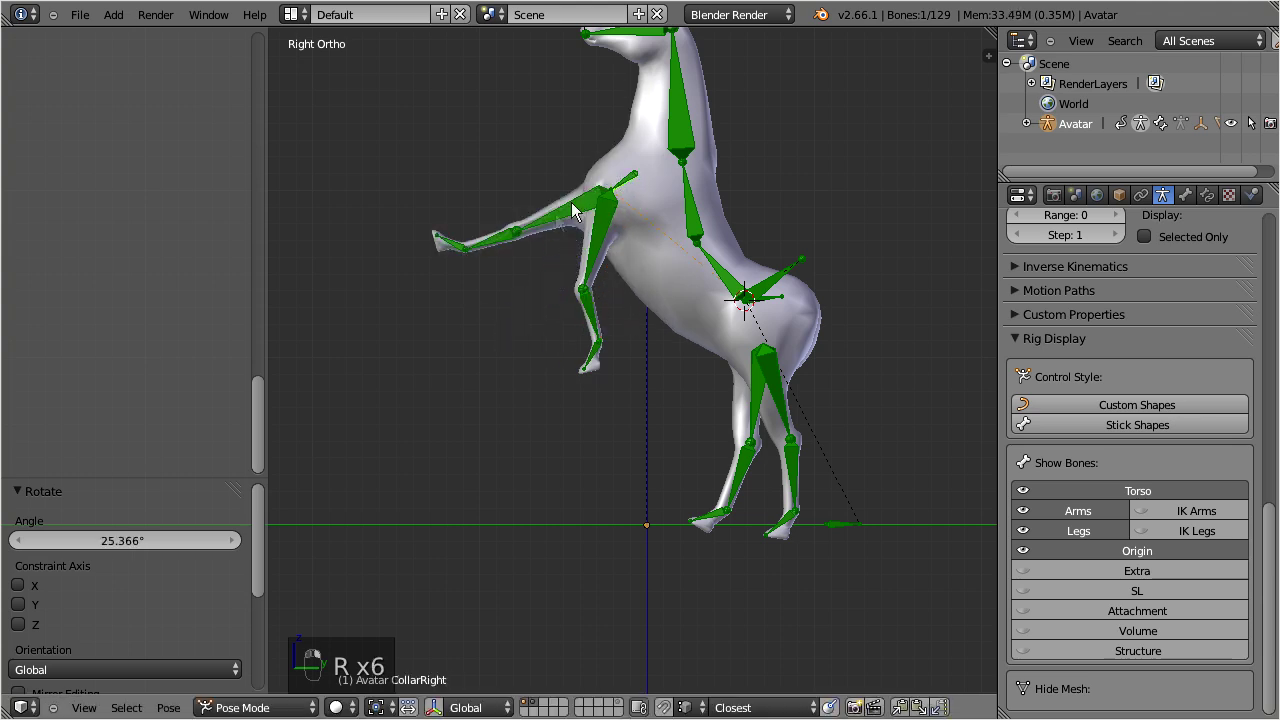
{"action": "right_click", "coordinate": [500, 249]}
{"action": "key", "text": "r"}
{"action": "left_click", "coordinate": [525, 292]}
{"action": "key", "text": "r"}
{"action": "left_click", "coordinate": [508, 312]}
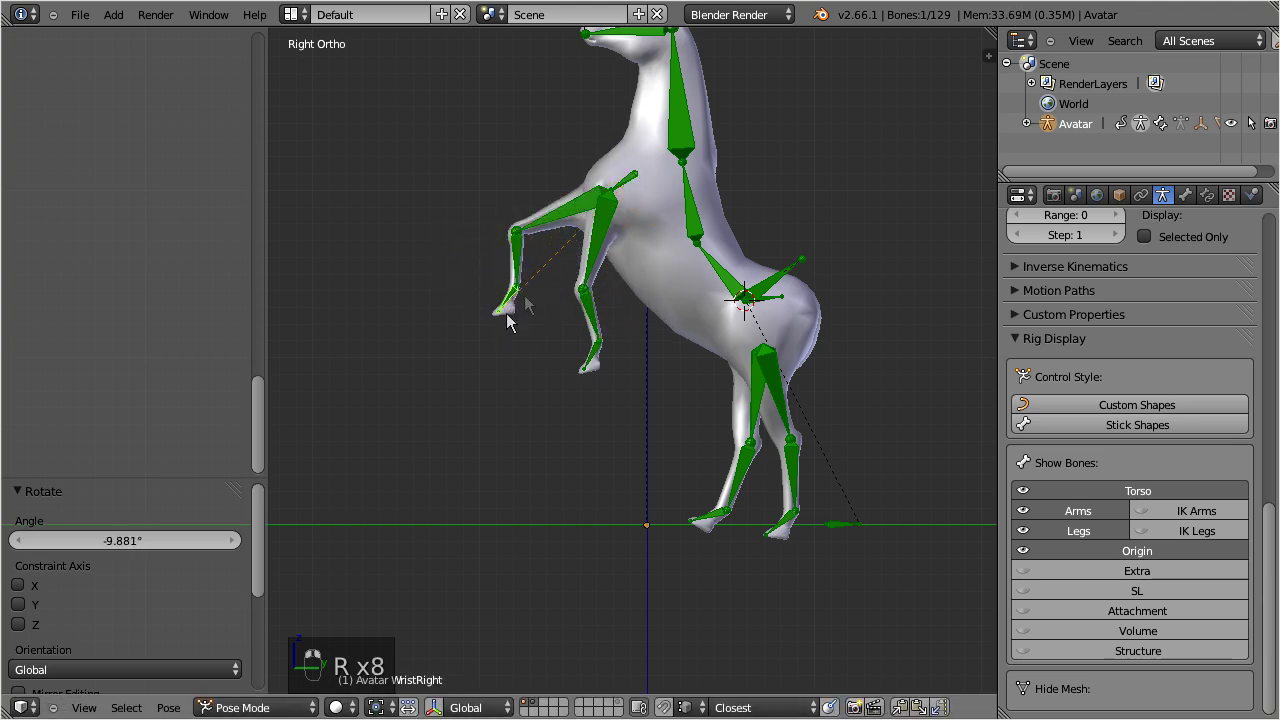
Tilt the chest, rotate the whole body around COG, and rotate the pelvis.
{"action": "right_click", "coordinate": [693, 205]}
{"action": "key", "text": "r"}
{"action": "left_click", "coordinate": [717, 180]}
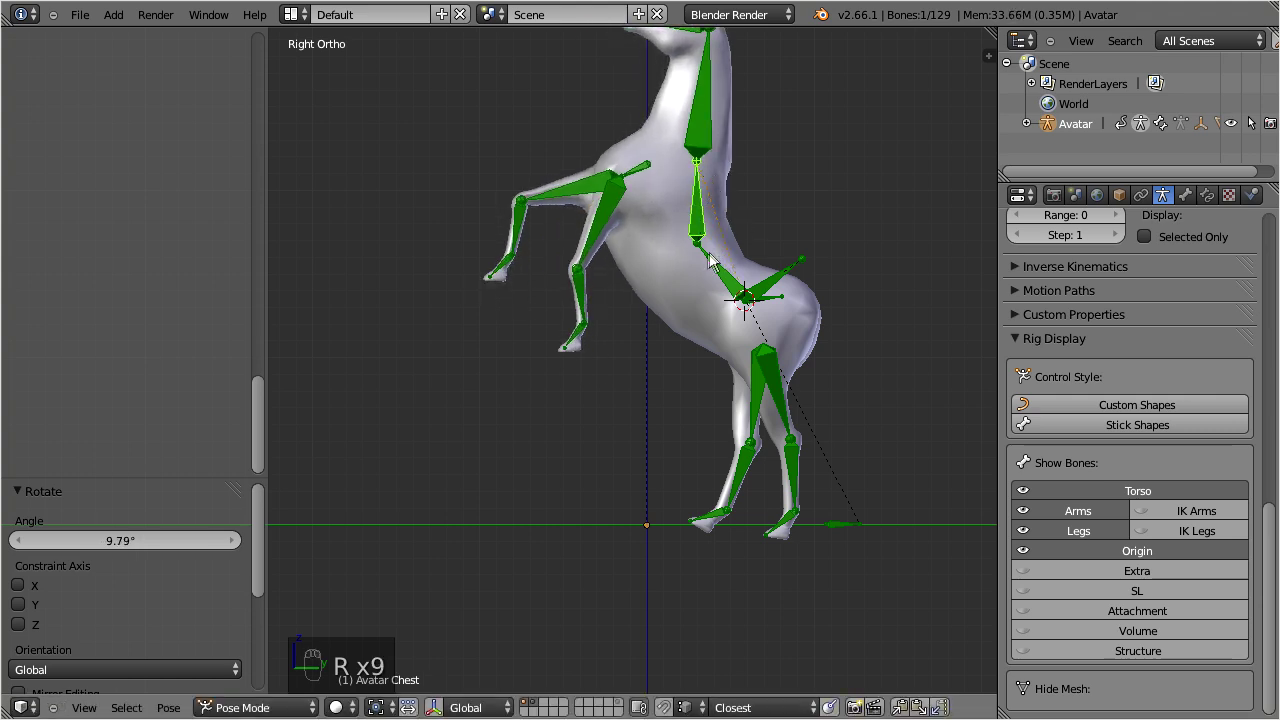
{"action": "key", "text": "r"}
{"action": "left_click", "coordinate": [750, 305]}
{"action": "right_click", "coordinate": [805, 268]}
{"action": "key", "text": "r"}
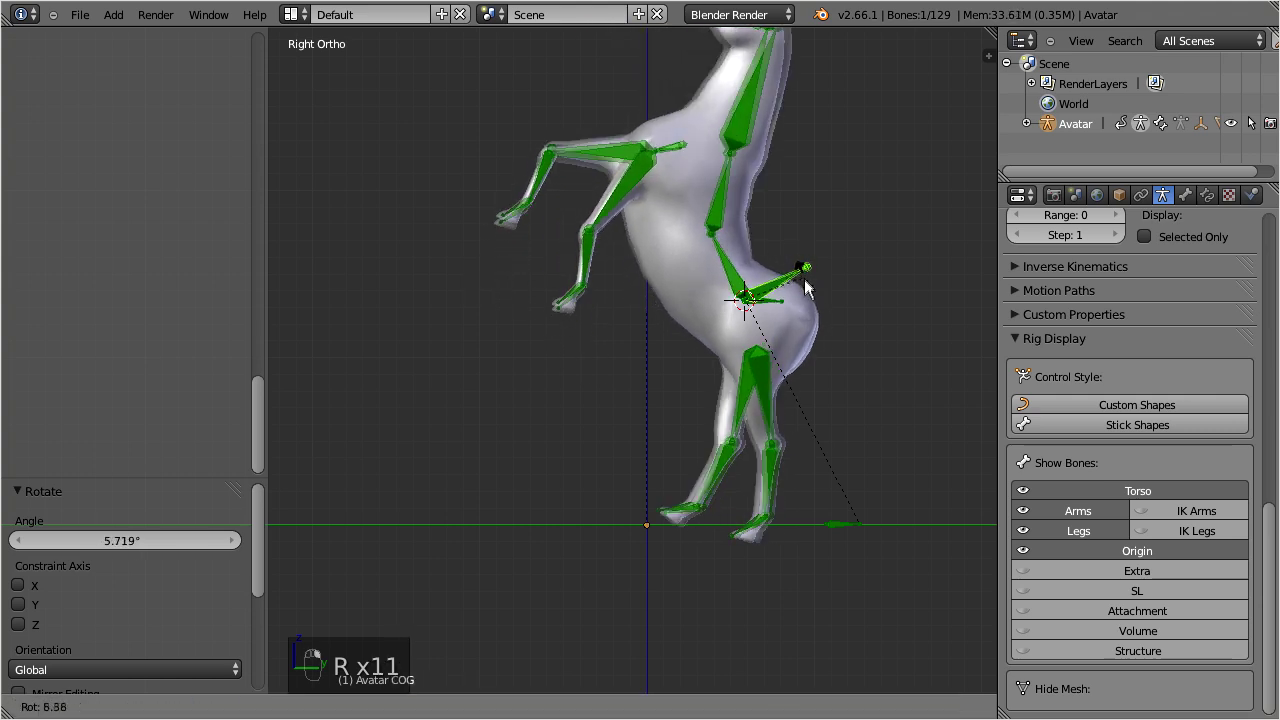
{"action": "left_click", "coordinate": [800, 290]}
{"action": "right_click", "coordinate": [785, 290]}
{"action": "key", "text": "r"}
{"action": "left_click", "coordinate": [787, 300]}
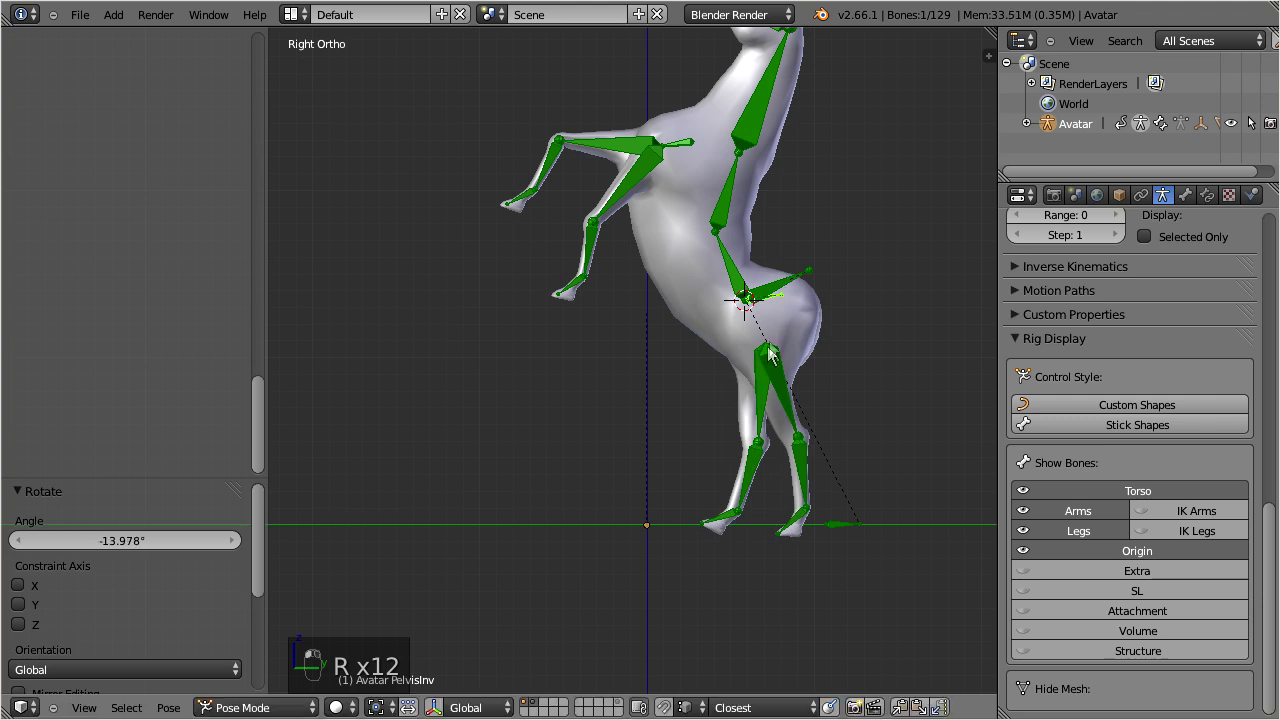
Bend the hind legs: rotate the right thigh, both knees and the right ankle.
{"action": "right_click", "coordinate": [760, 390]}
{"action": "key", "text": "r"}
{"action": "left_click", "coordinate": [730, 460]}
{"action": "right_click", "coordinate": [712, 487]}
{"action": "key", "text": "r"}
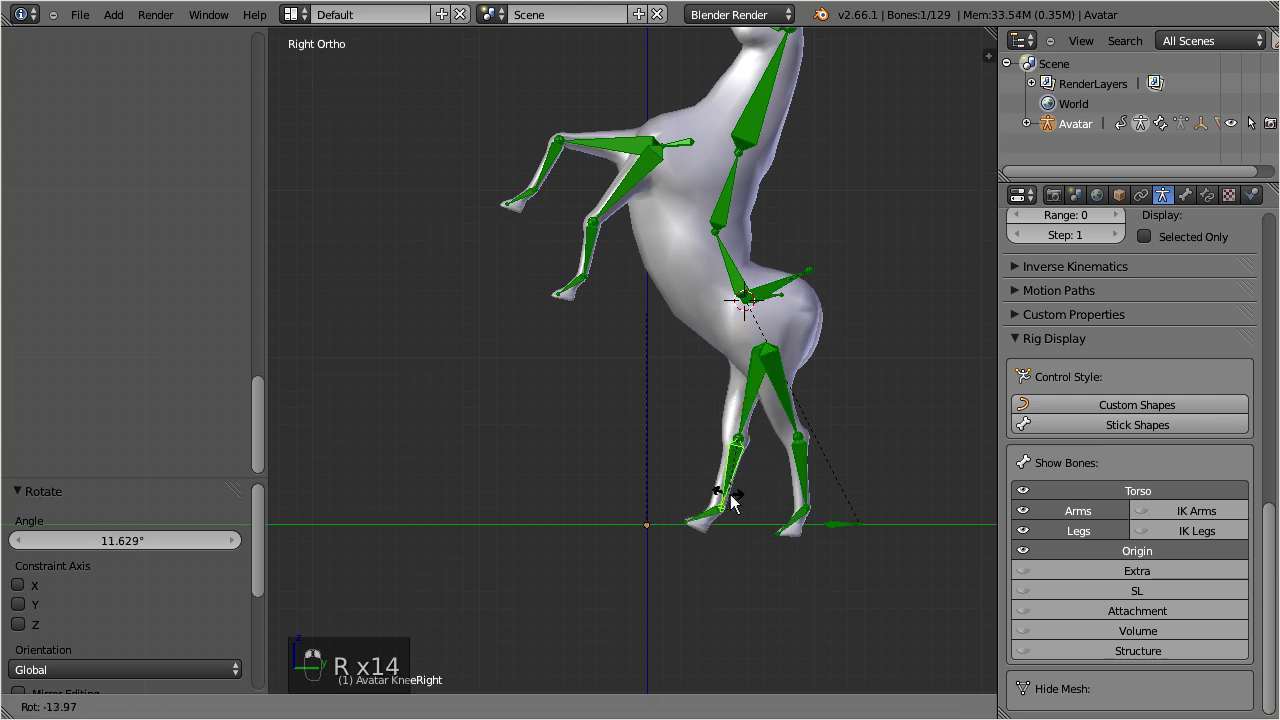
{"action": "left_click", "coordinate": [753, 503]}
{"action": "key", "text": "r"}
{"action": "left_click", "coordinate": [778, 490]}
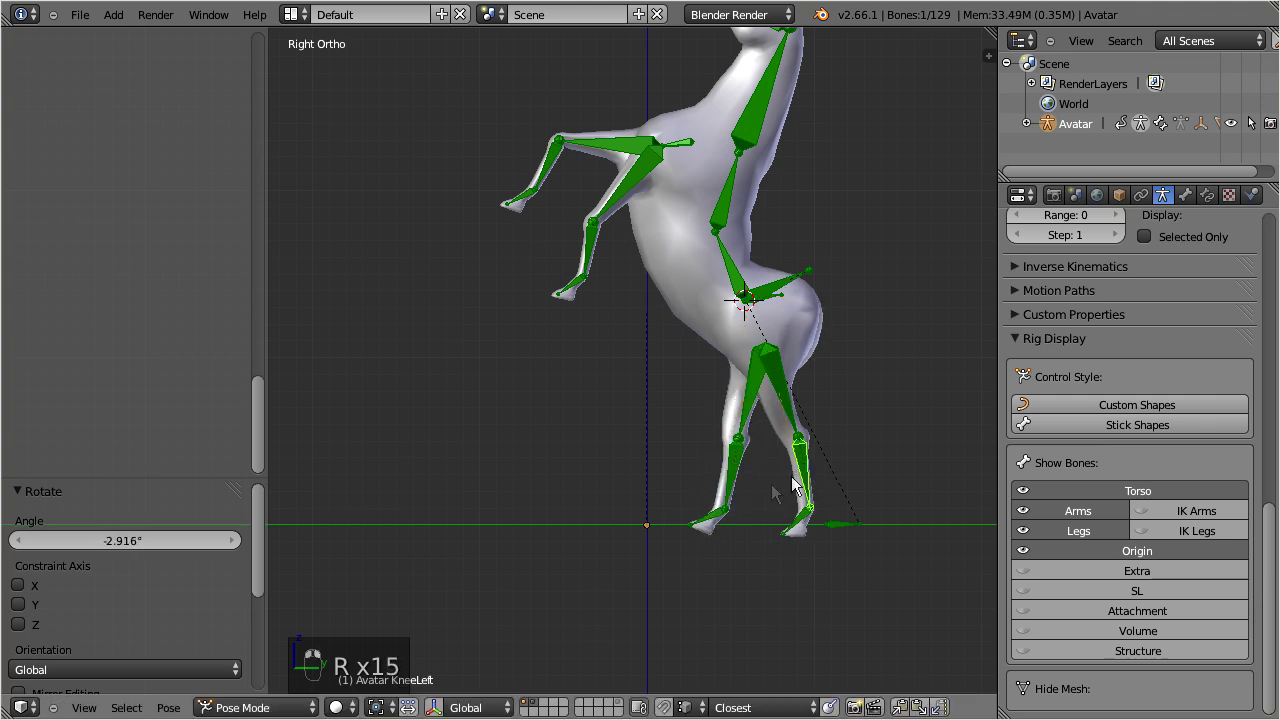
{"action": "right_click", "coordinate": [703, 521]}
{"action": "key", "text": "r"}
{"action": "left_click", "coordinate": [700, 528]}
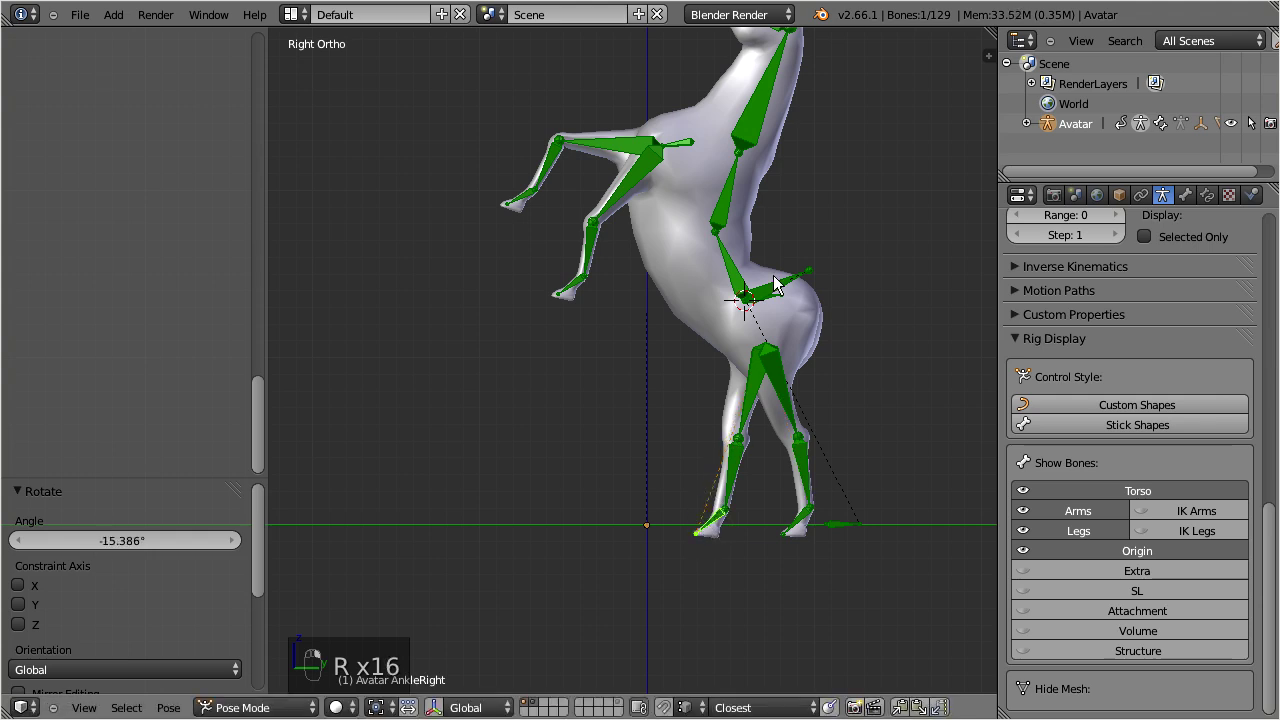
Raise the body 0.07177 via COG, tilt the head, and rotate the neck -15.194°.
{"action": "right_click", "coordinate": [789, 290]}
{"action": "key", "text": "g"}
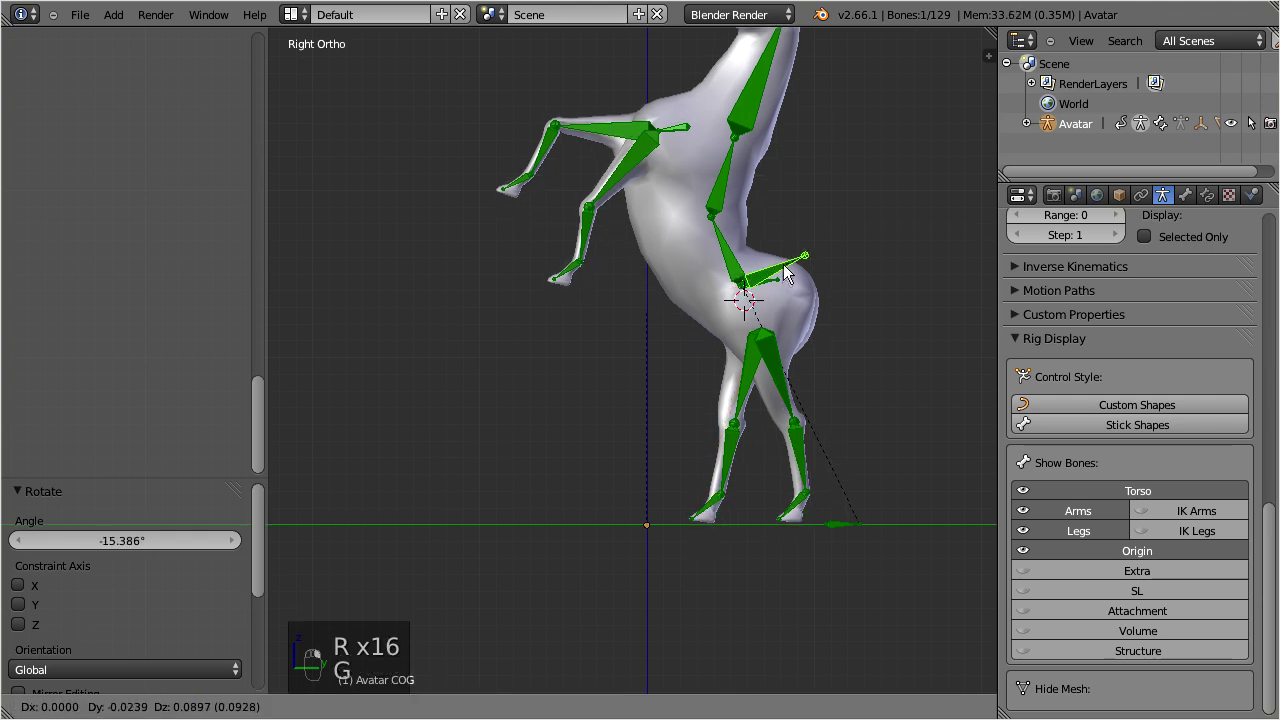
{"action": "left_click", "coordinate": [788, 274]}
{"action": "scroll", "coordinate": [689, 235], "scroll_direction": "down", "scroll_amount": 2}
{"action": "scroll", "coordinate": [689, 240], "scroll_direction": "down", "scroll_amount": 1}
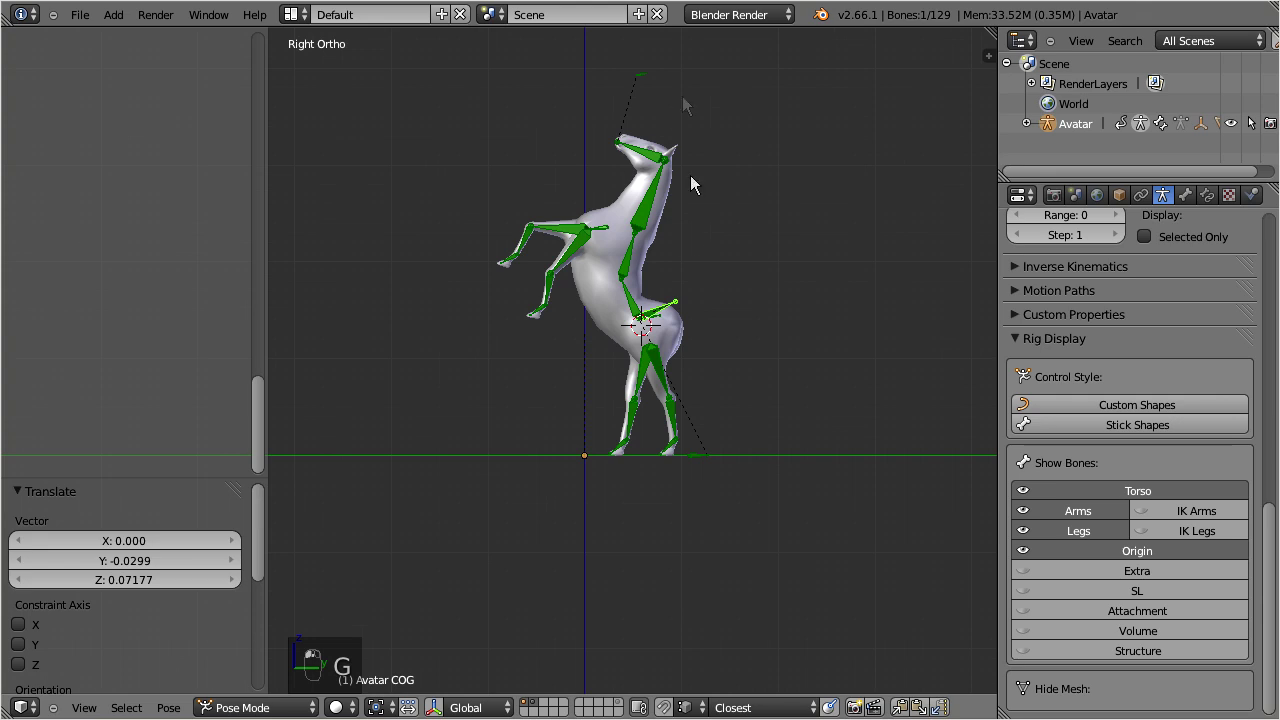
{"action": "right_click", "coordinate": [634, 158]}
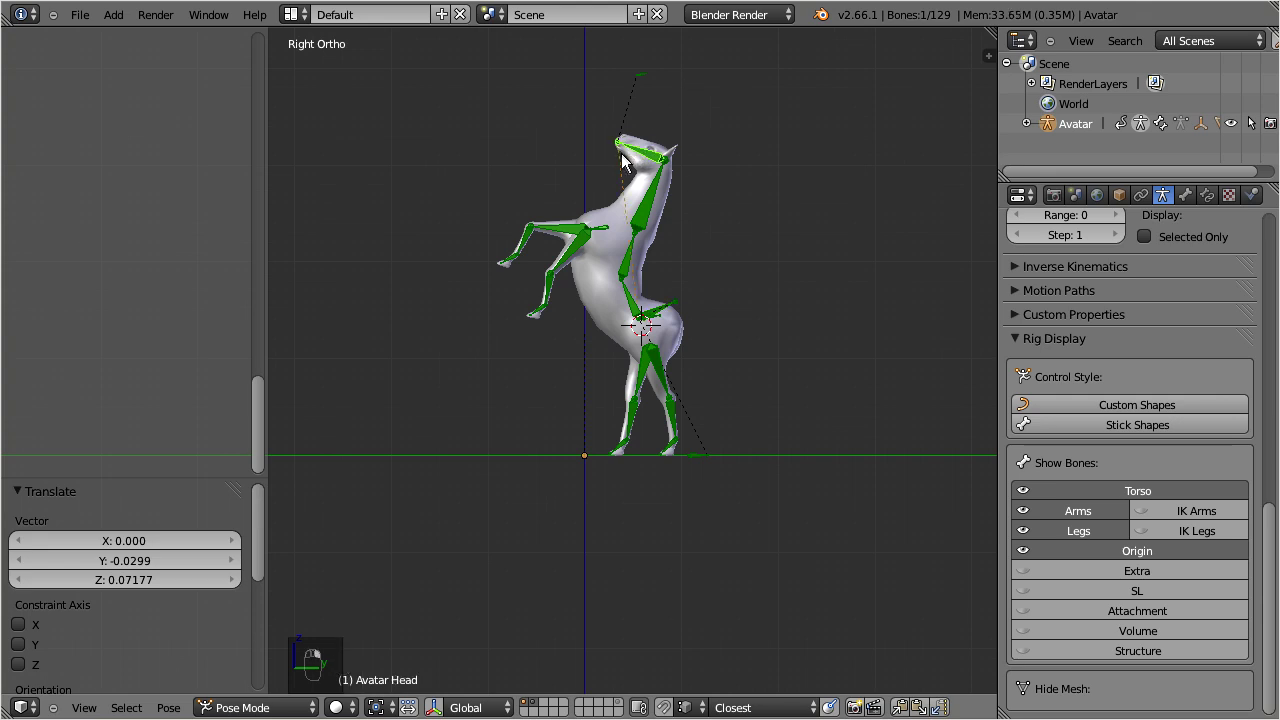
{"action": "key", "text": "r"}
{"action": "left_click", "coordinate": [639, 178]}
{"action": "right_click", "coordinate": [658, 190]}
{"action": "key", "text": "r"}
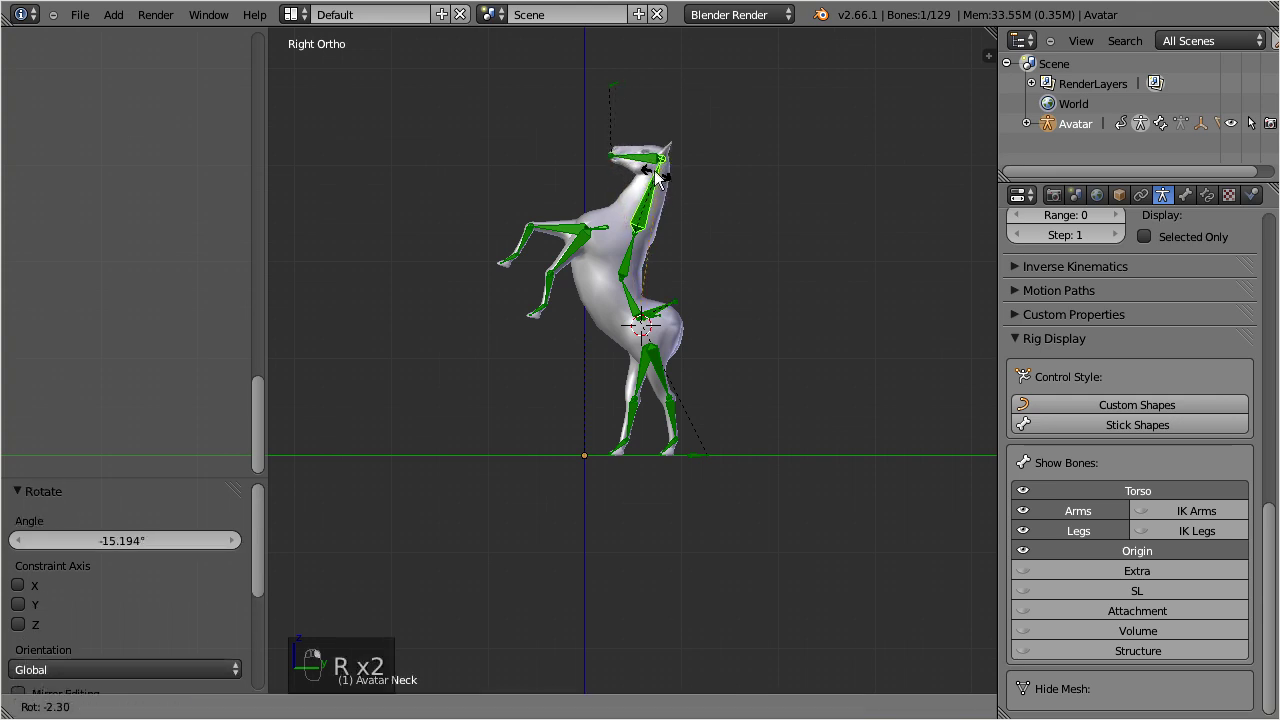
{"action": "left_click", "coordinate": [648, 195]}
{"action": "key", "text": "a"}
{"action": "key", "text": "a"}
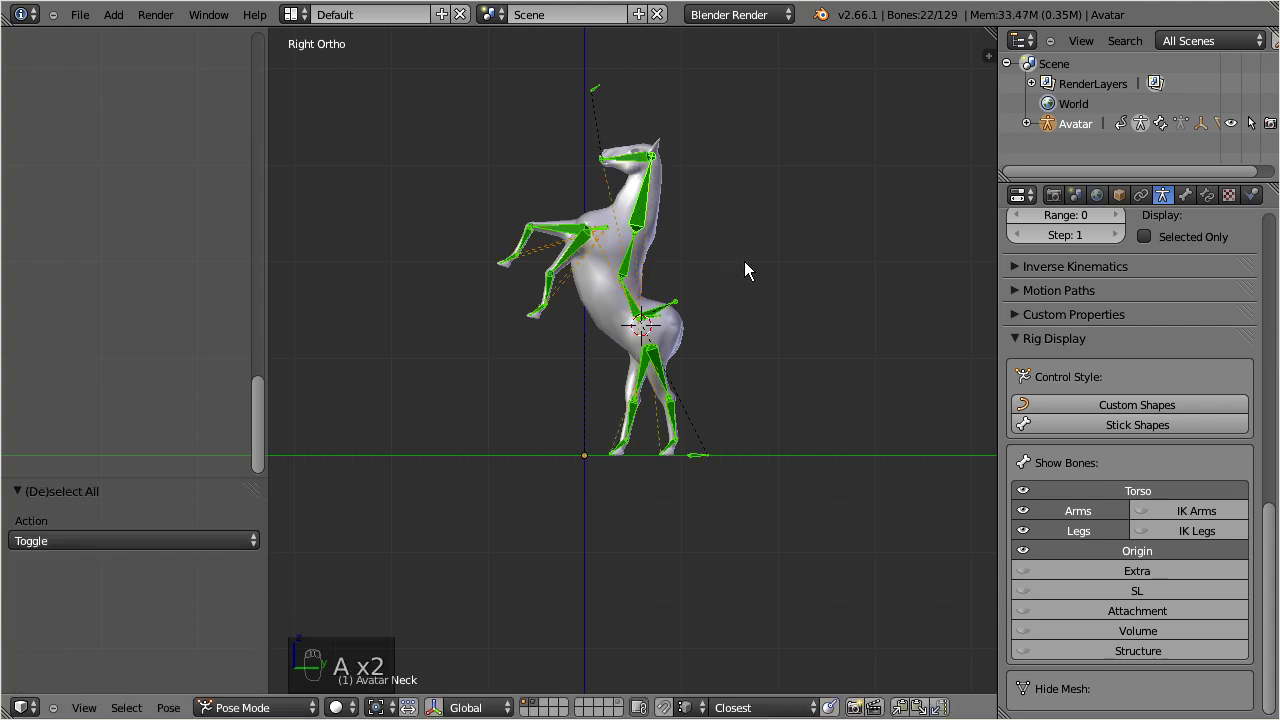
Insert LocRot keyframes for all bones and set Animation Export Mode to Anim.
{"action": "key", "text": "i"}
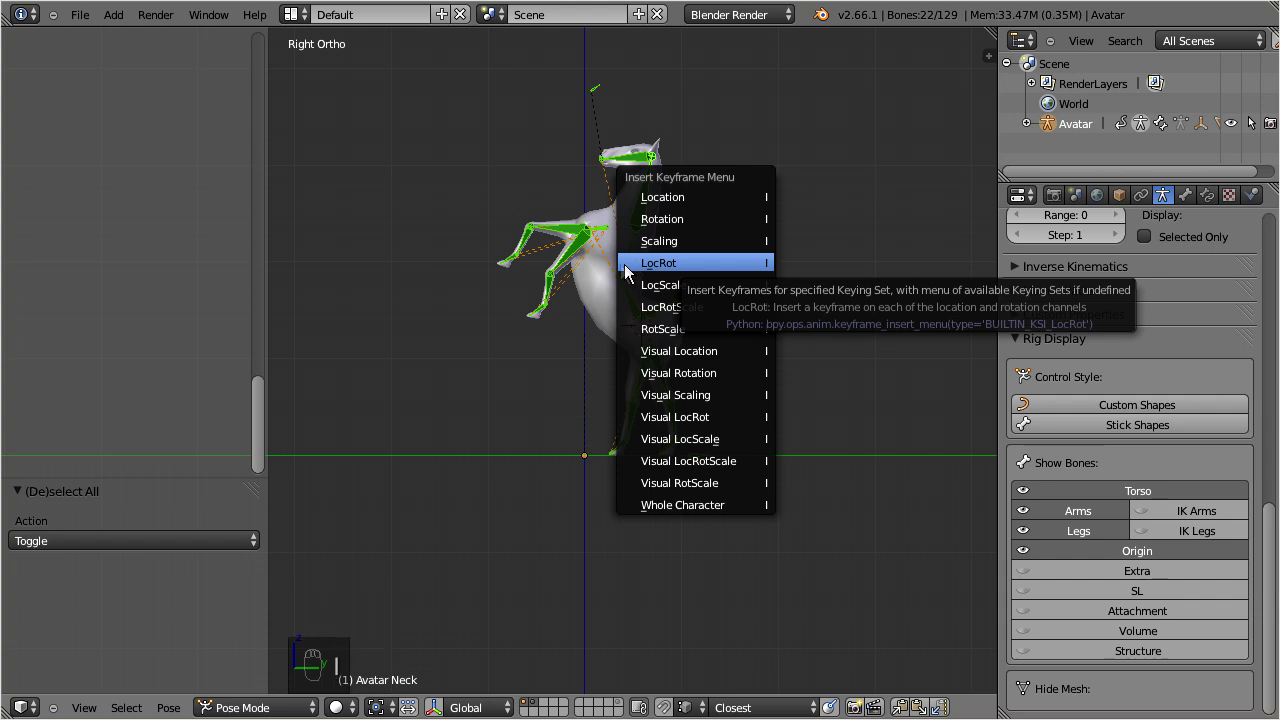
{"action": "left_click", "coordinate": [697, 261]}
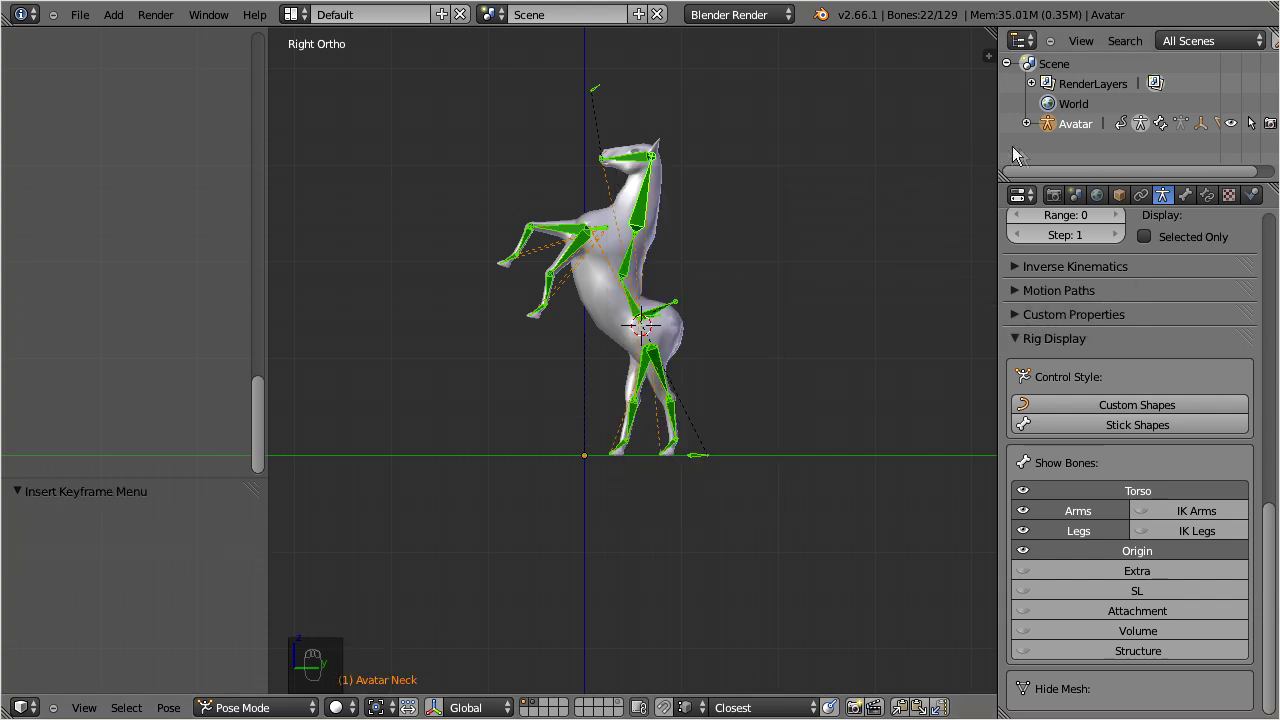
{"action": "left_click", "coordinate": [1054, 194]}
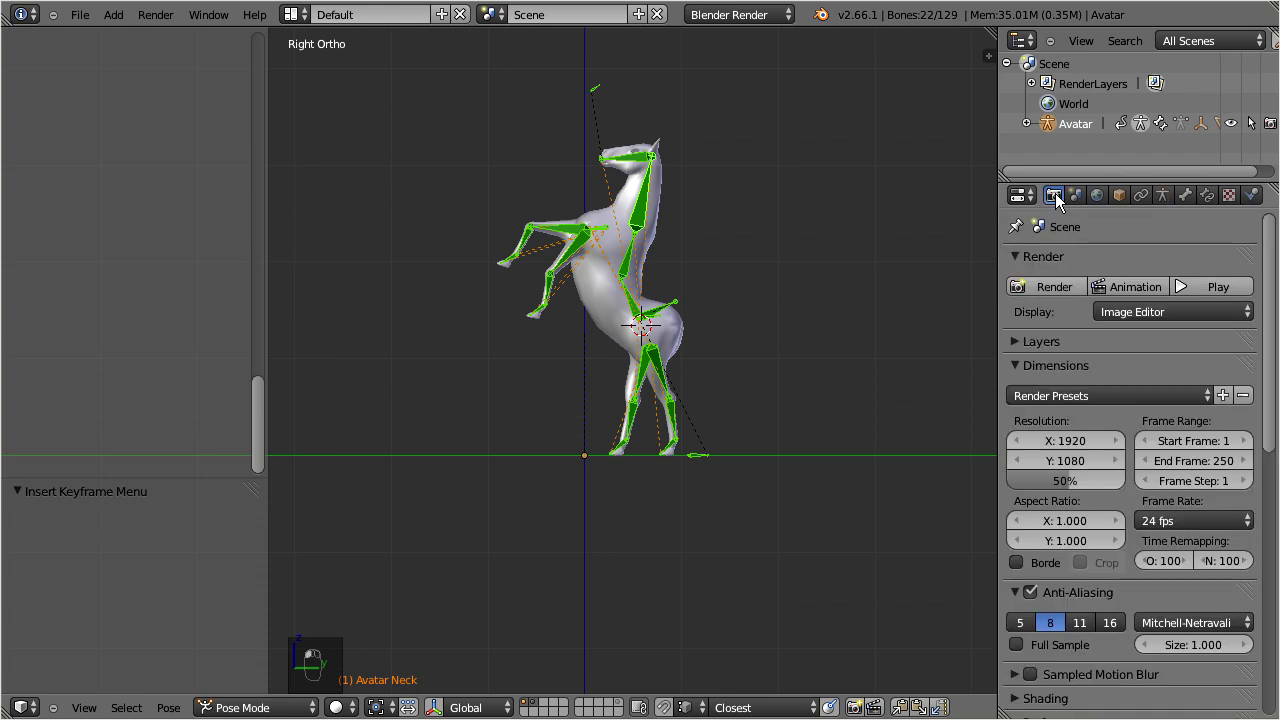
{"action": "scroll", "coordinate": [1272, 242], "scroll_direction": "down", "scroll_amount": 12}
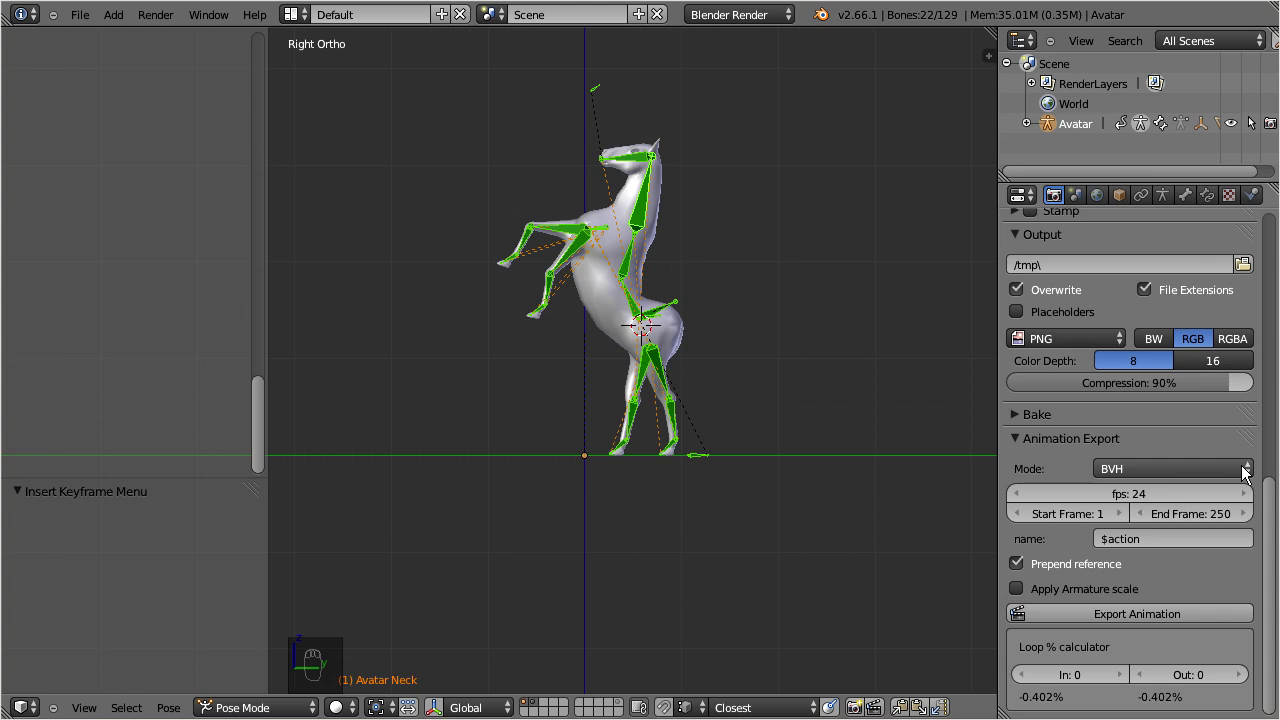
{"action": "left_click", "coordinate": [1245, 470]}
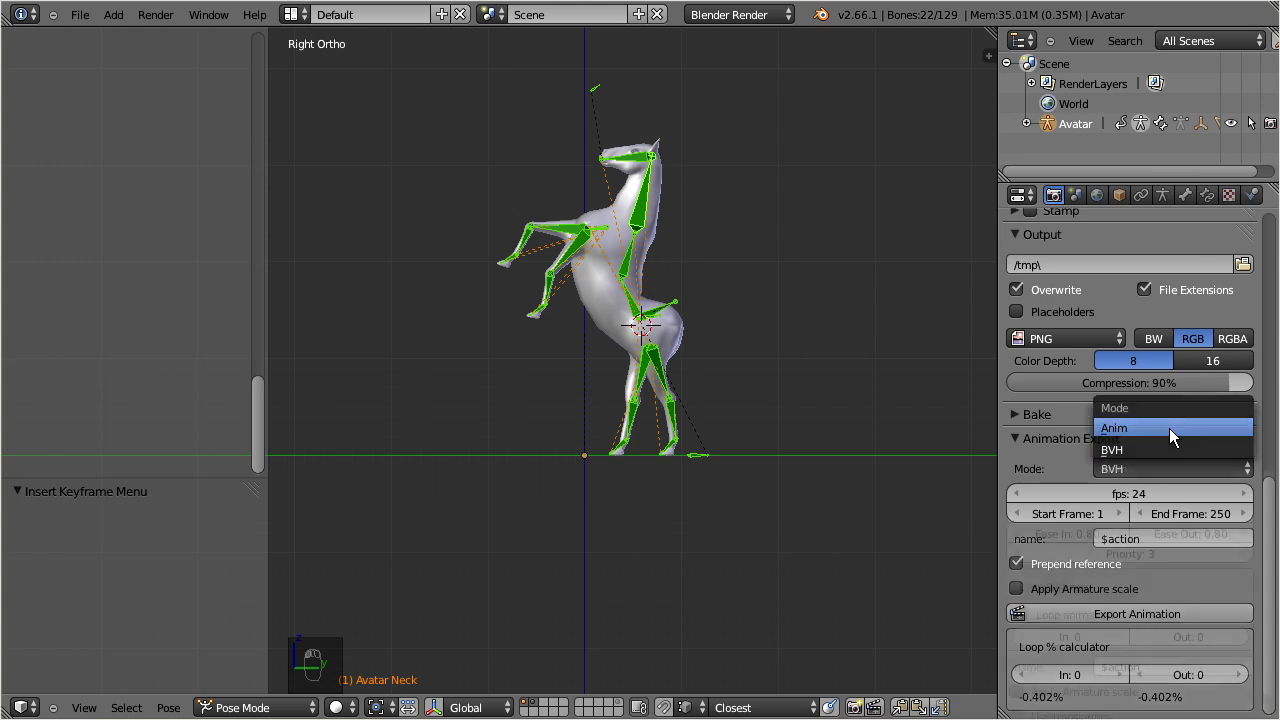
{"action": "left_click", "coordinate": [1169, 428]}
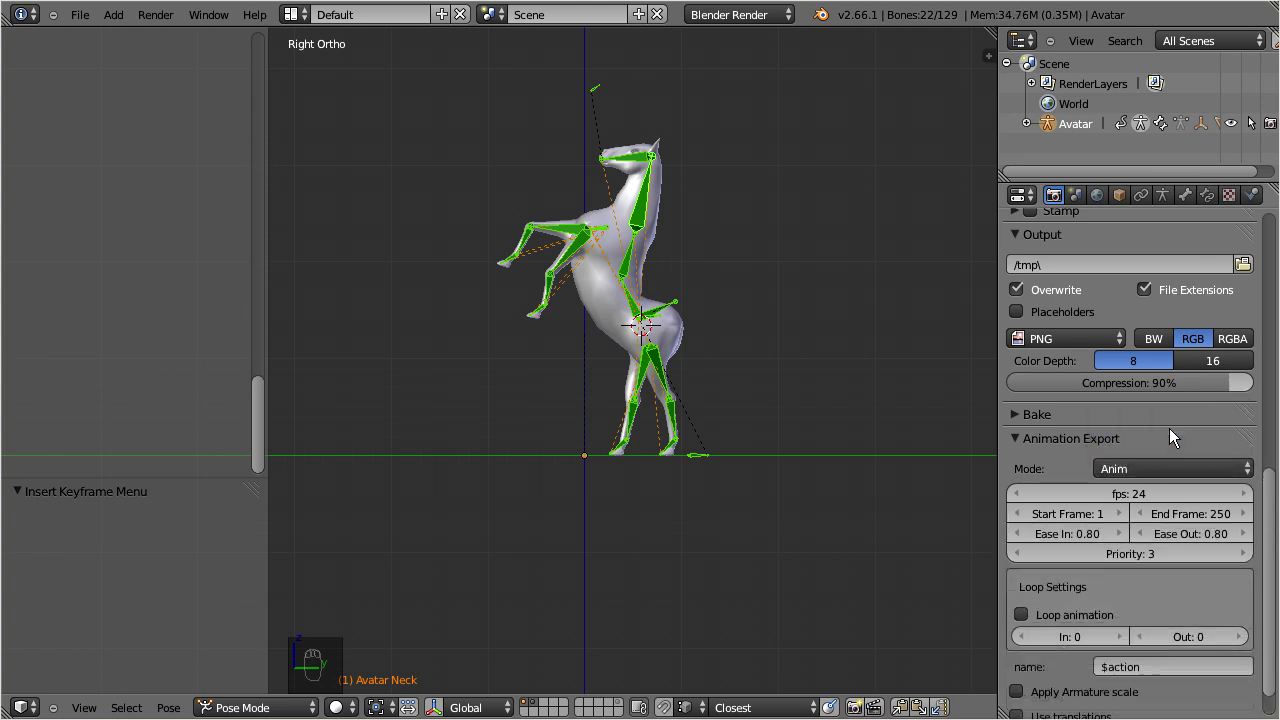
Set End Frame to 1, enable Loop animation, and export over AvatarAction.anim.
{"action": "left_click", "coordinate": [1186, 513]}
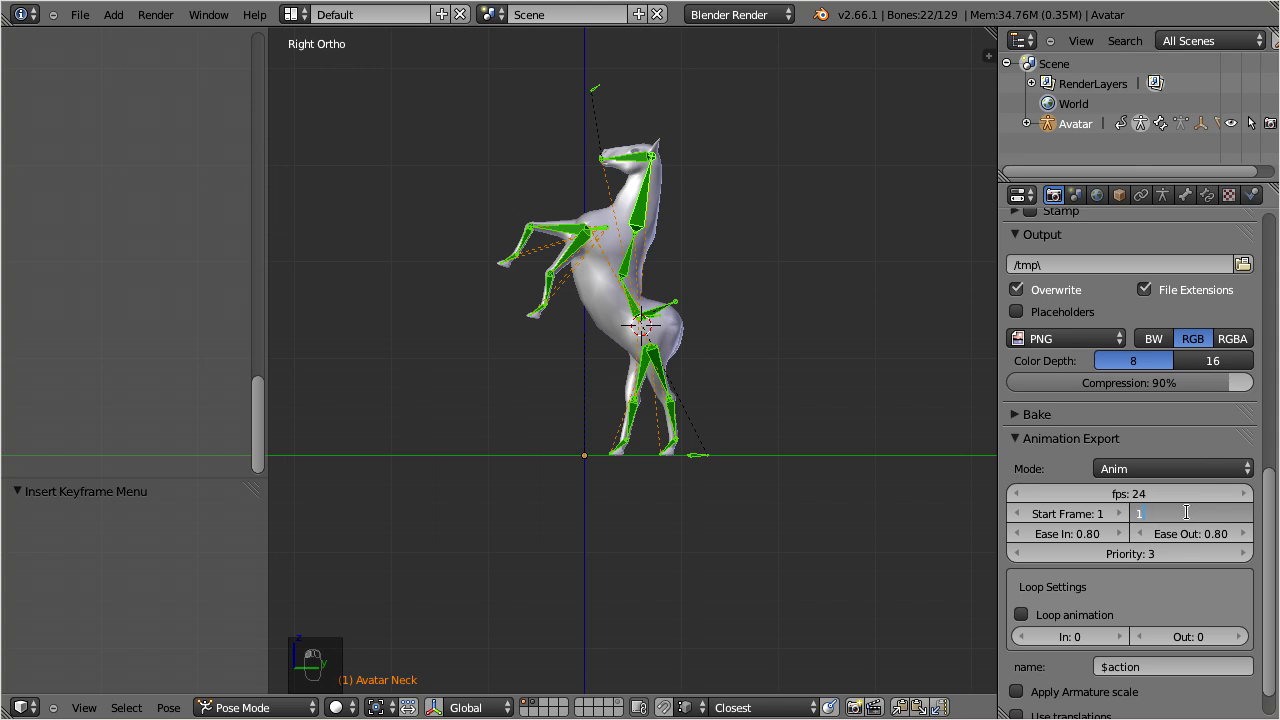
{"action": "type", "text": "1"}
{"action": "key", "text": "Return"}
{"action": "scroll", "coordinate": [1077, 595], "scroll_direction": "down", "scroll_amount": 1}
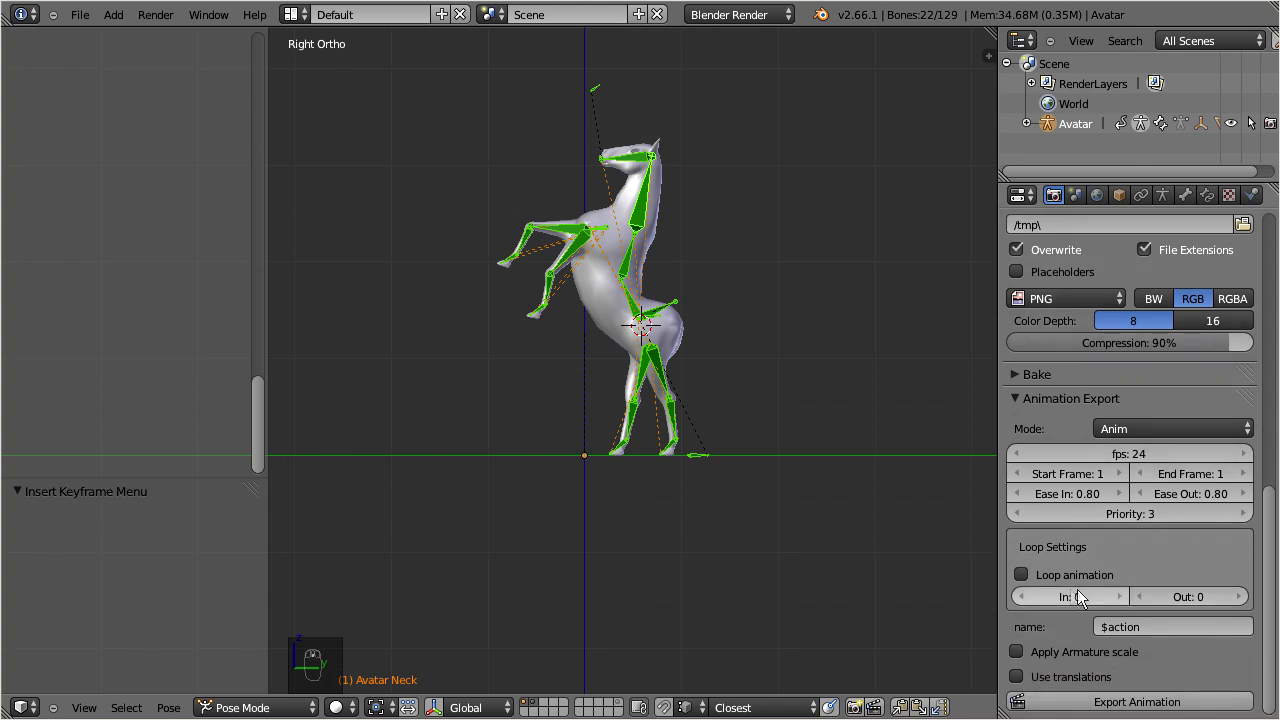
{"action": "left_click", "coordinate": [1022, 575]}
{"action": "left_click", "coordinate": [1149, 703]}
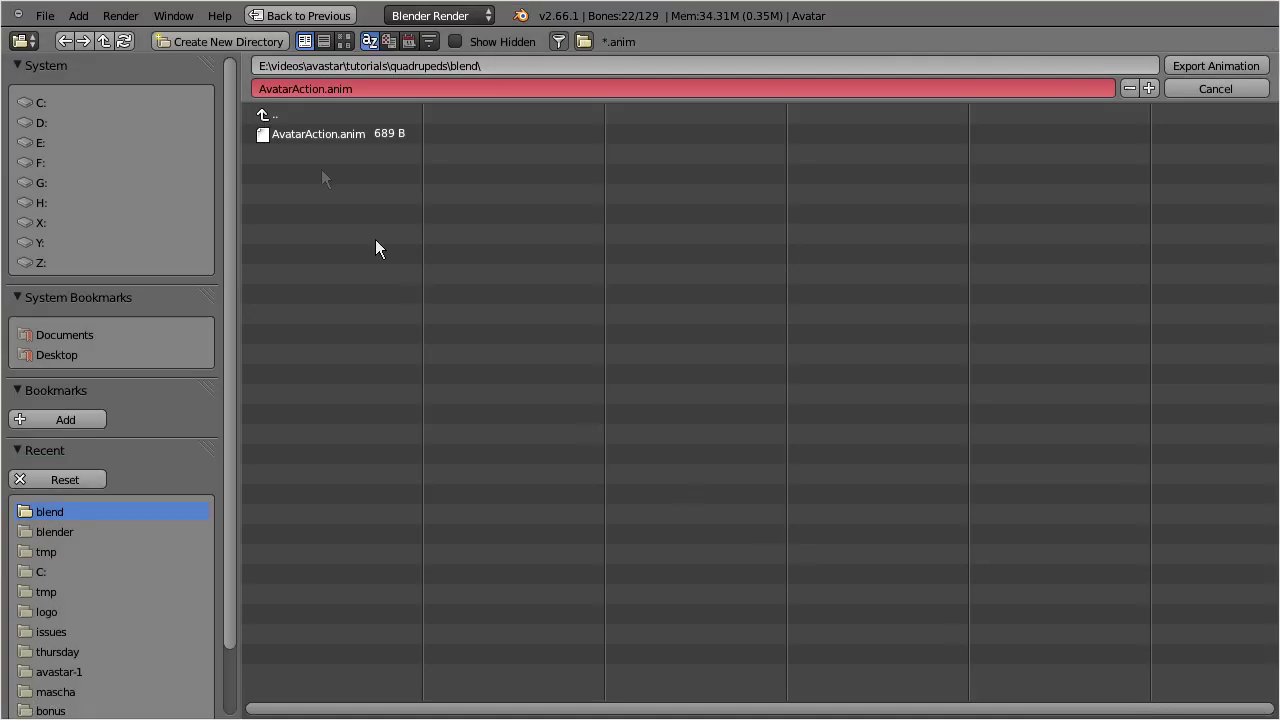
{"action": "left_click", "coordinate": [292, 134]}
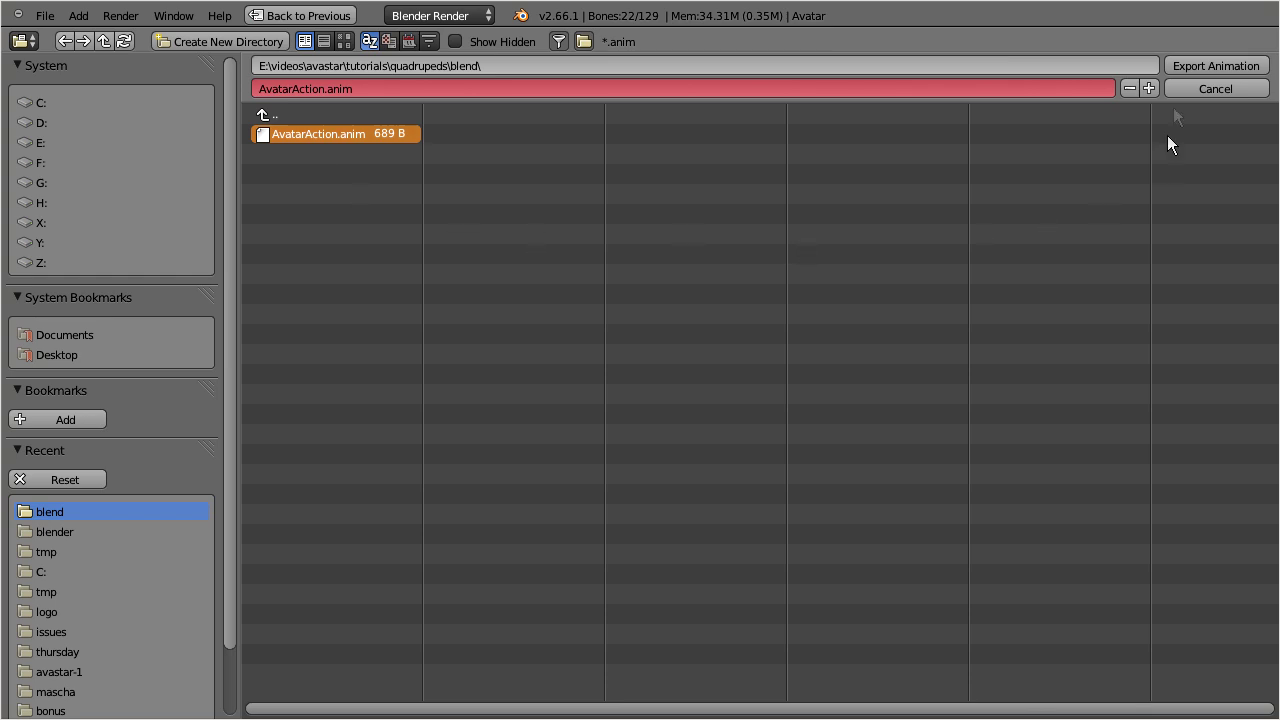
{"action": "left_click", "coordinate": [1186, 63]}
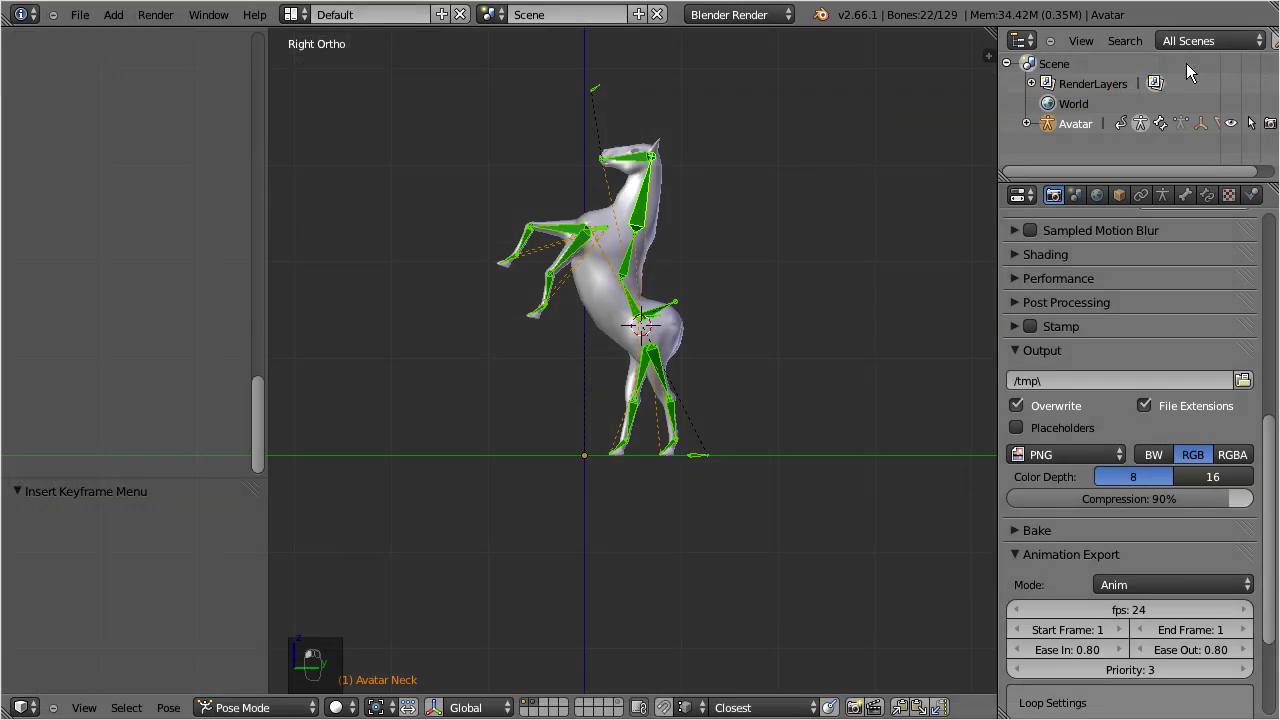